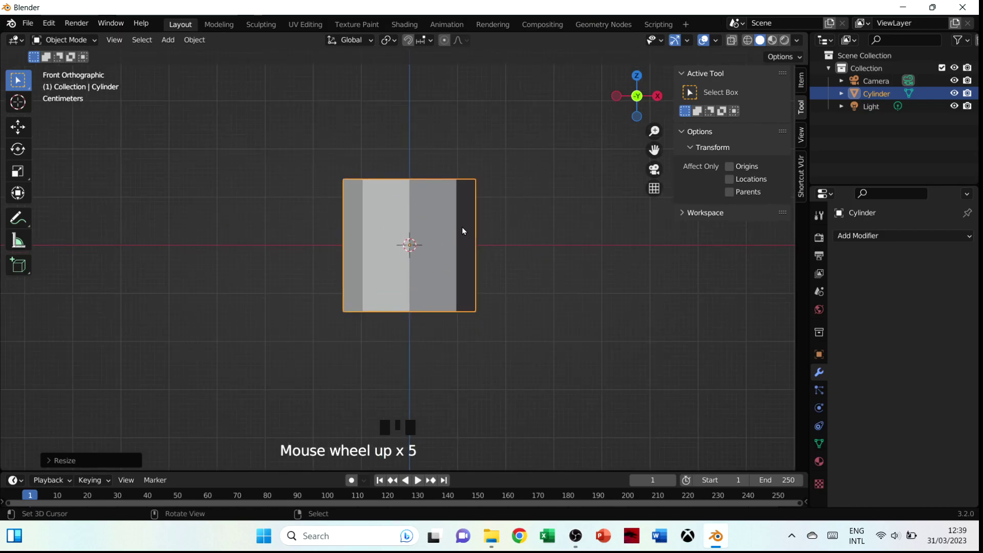
Step: In front view, raise the cylinder about 0.14 m along Z so its base sits on the ground line
{"action": "key", "text": "grave"}
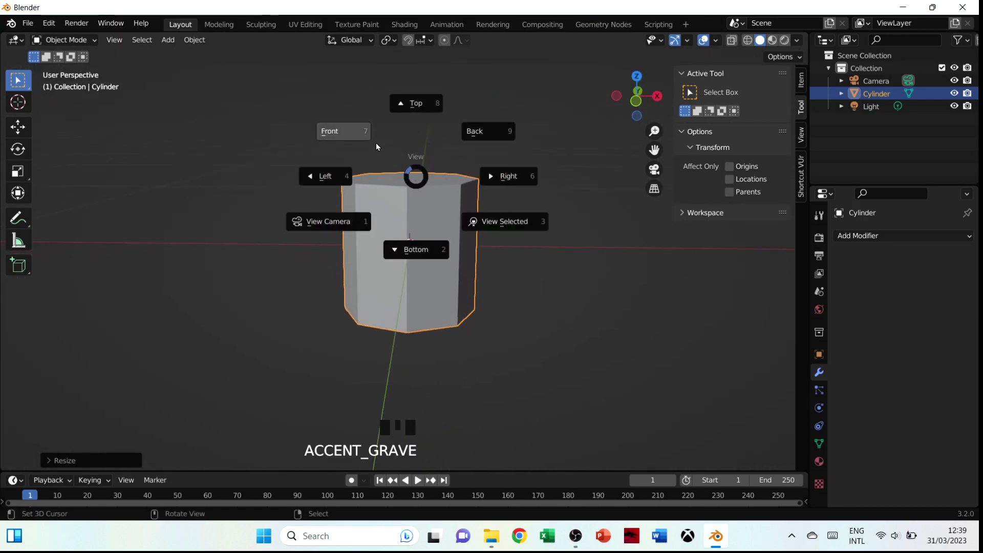
{"action": "left_click", "coordinate": [376, 143]}
{"action": "left_click", "coordinate": [50, 459]}
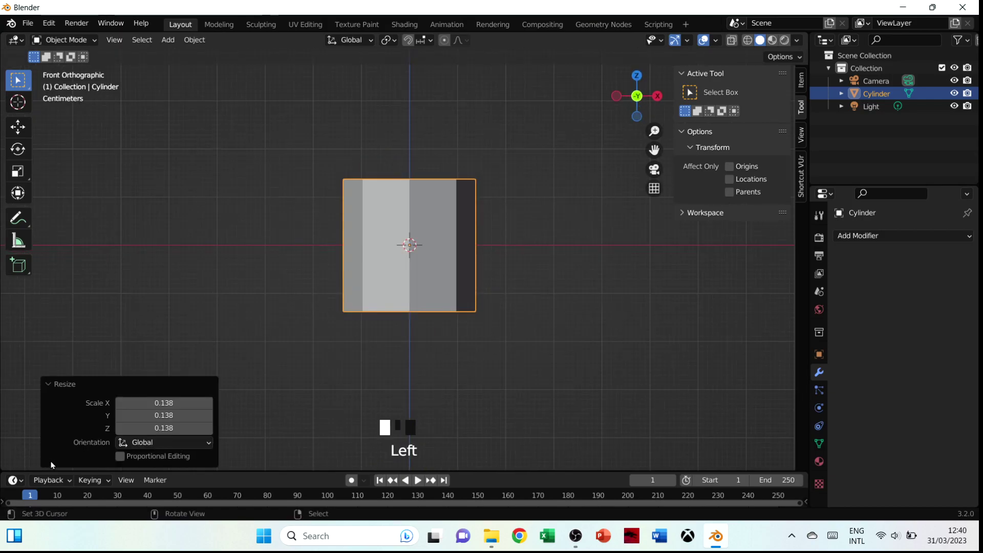
{"action": "left_click", "coordinate": [72, 386]}
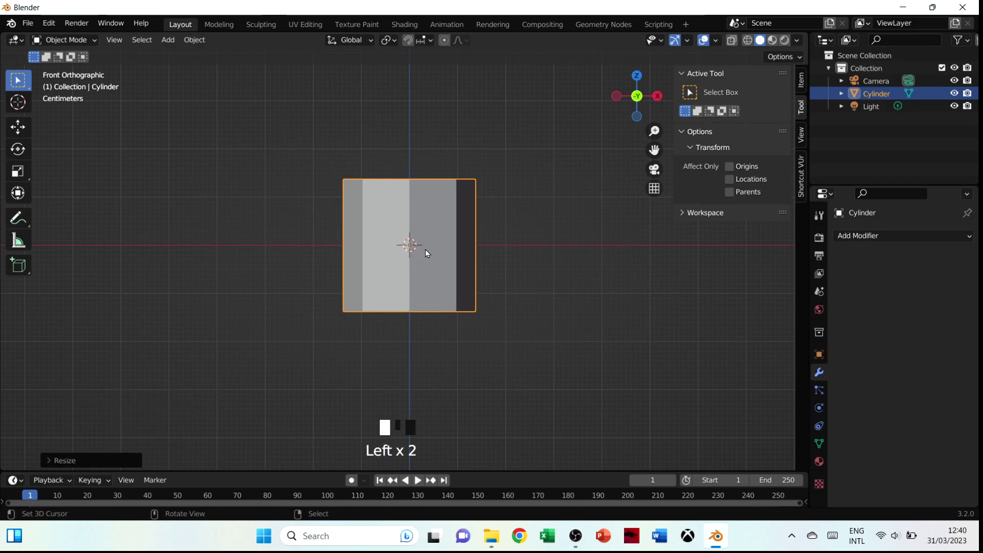
{"action": "key", "text": "g"}
{"action": "key", "text": "z"}
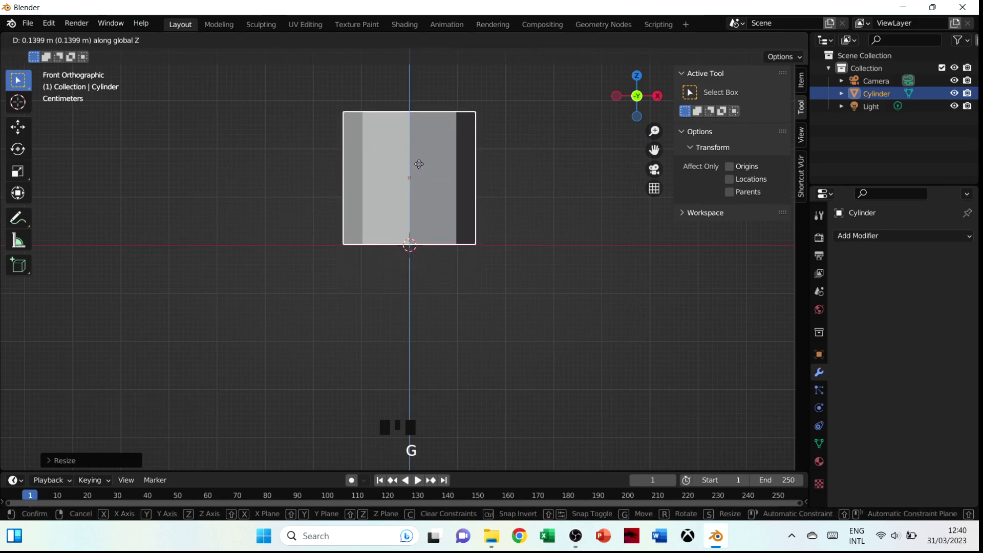
{"action": "left_click", "coordinate": [419, 164]}
{"action": "middle_click_drag", "start_coordinate": [486, 180], "coordinate": [469, 272], "text": "shift"}
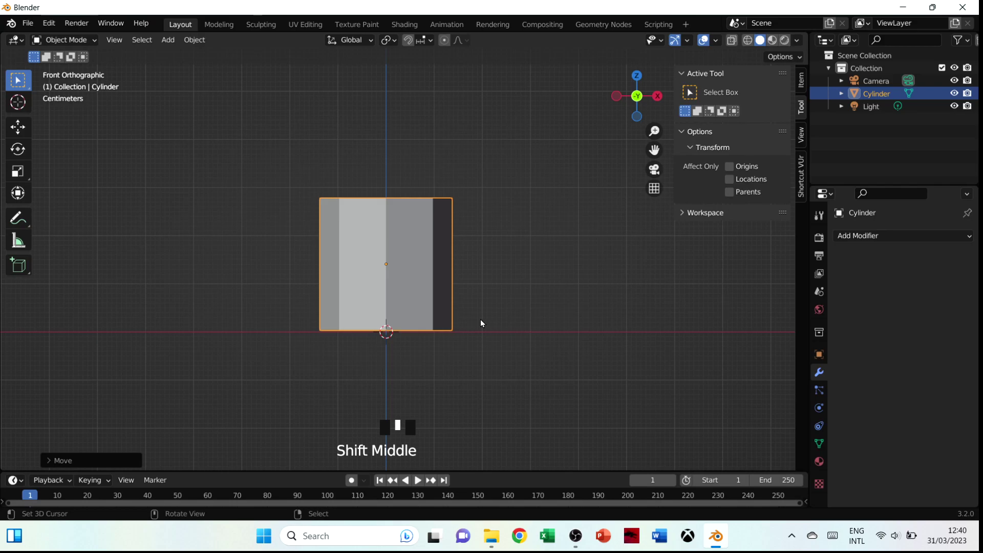
Step: Scale the cylinder's top edge loop inward to a little over half its width to taper the body
{"action": "key", "text": "Tab"}
{"action": "right_click", "coordinate": [420, 200]}
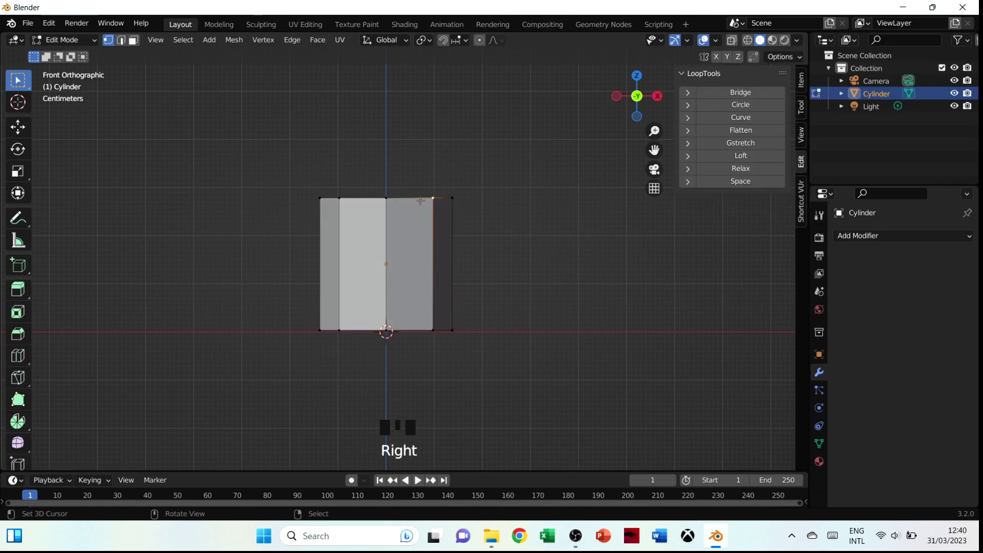
{"action": "right_click", "coordinate": [420, 201], "text": "alt"}
{"action": "key", "text": "s"}
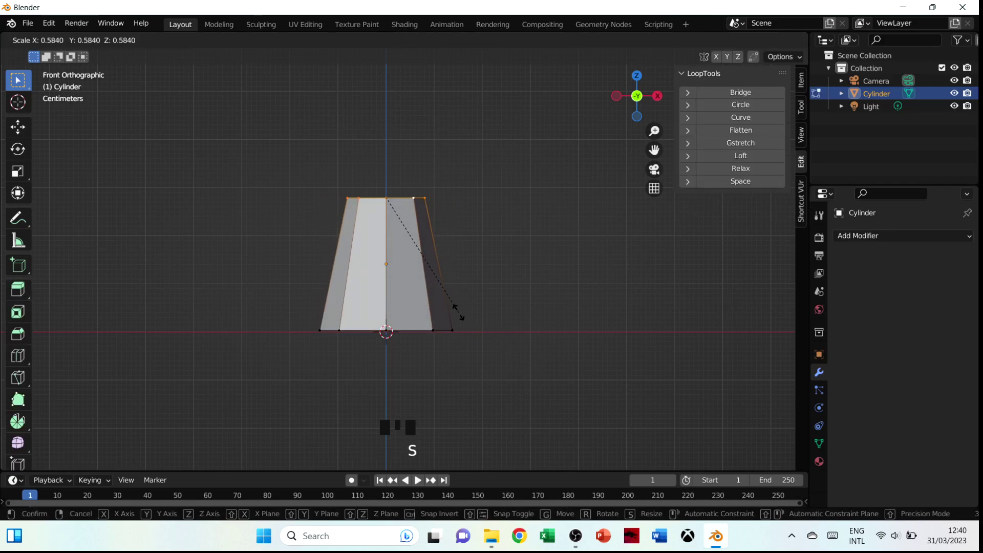
{"action": "left_click", "coordinate": [451, 307]}
{"action": "key", "text": "Tab"}
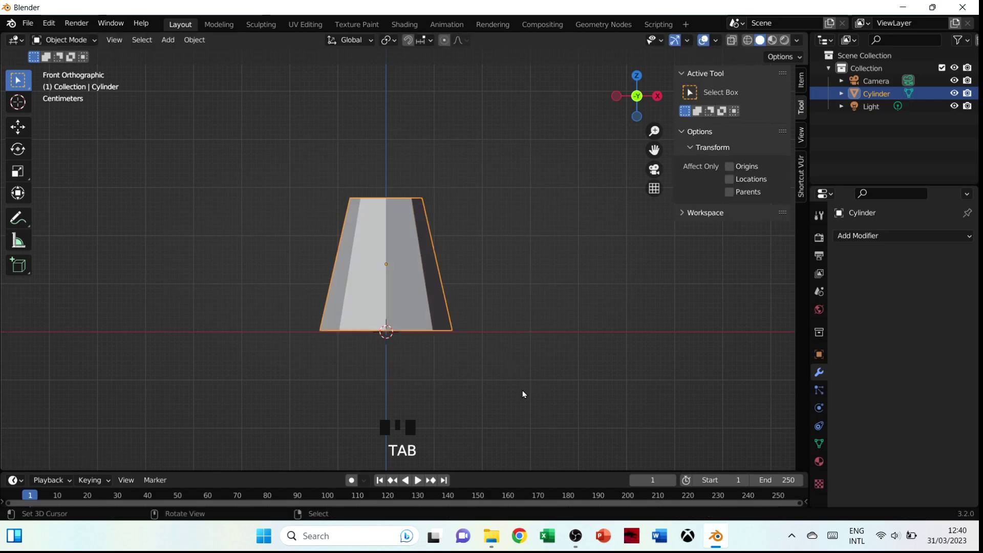
Step: Scale the whole tapered cylinder down to about 0.7 and raise it along Z above the ground line
{"action": "key", "text": "s"}
{"action": "left_click", "coordinate": [496, 377]}
{"action": "key", "text": "g"}
{"action": "key", "text": "z"}
{"action": "left_click", "coordinate": [500, 391]}
{"action": "key", "text": "g"}
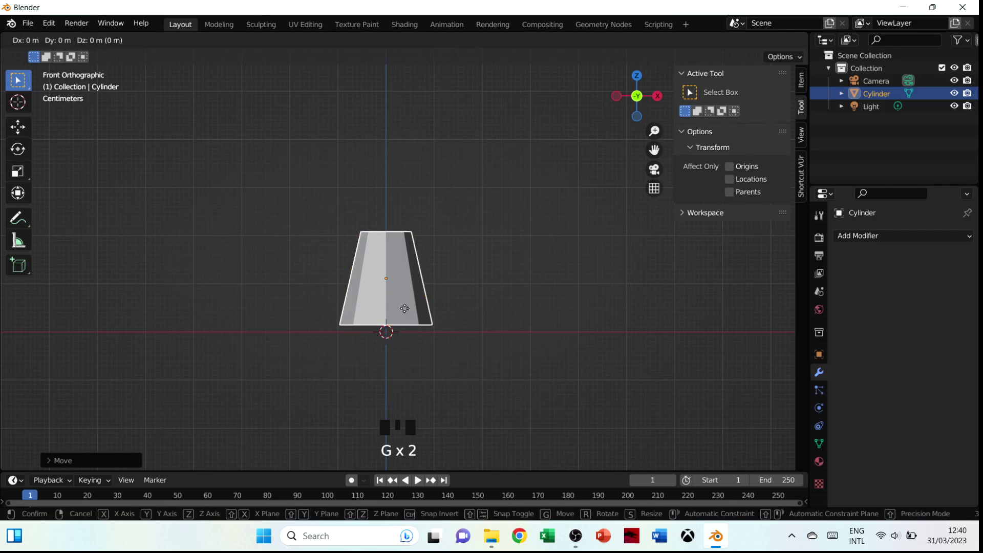
{"action": "key", "text": "z"}
{"action": "left_click", "coordinate": [414, 274]}
Step: Extrude the bottom edge loop down about 0.08 m to the ground and scale it outward into a flared base
{"action": "key", "text": "Tab"}
{"action": "right_click", "coordinate": [415, 285]}
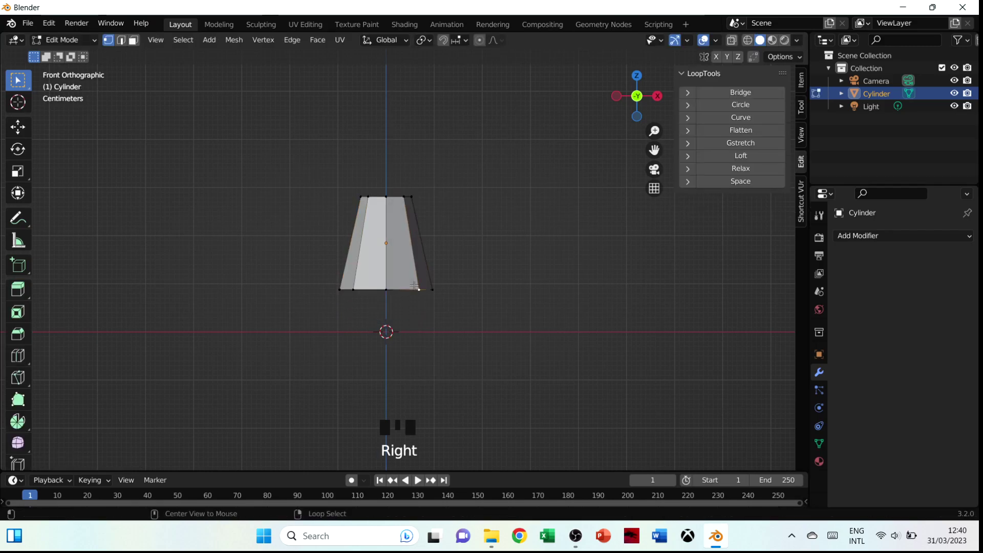
{"action": "right_click", "coordinate": [414, 288], "text": "alt"}
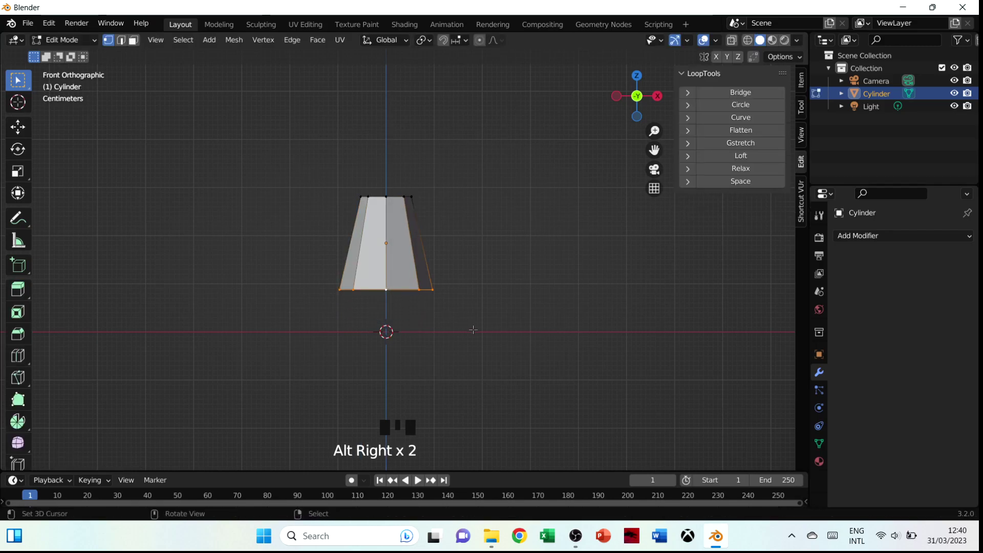
{"action": "key", "text": "e"}
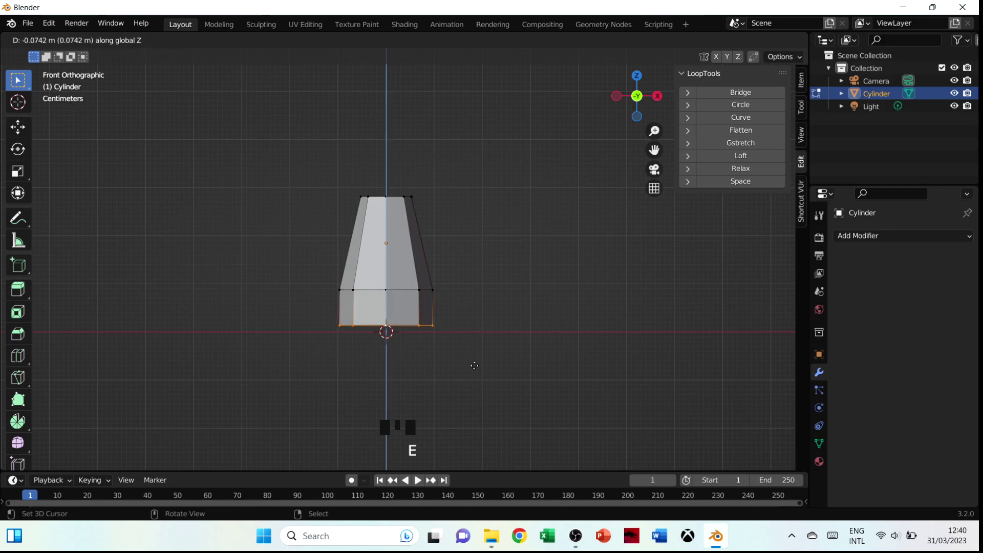
{"action": "left_click", "coordinate": [486, 364]}
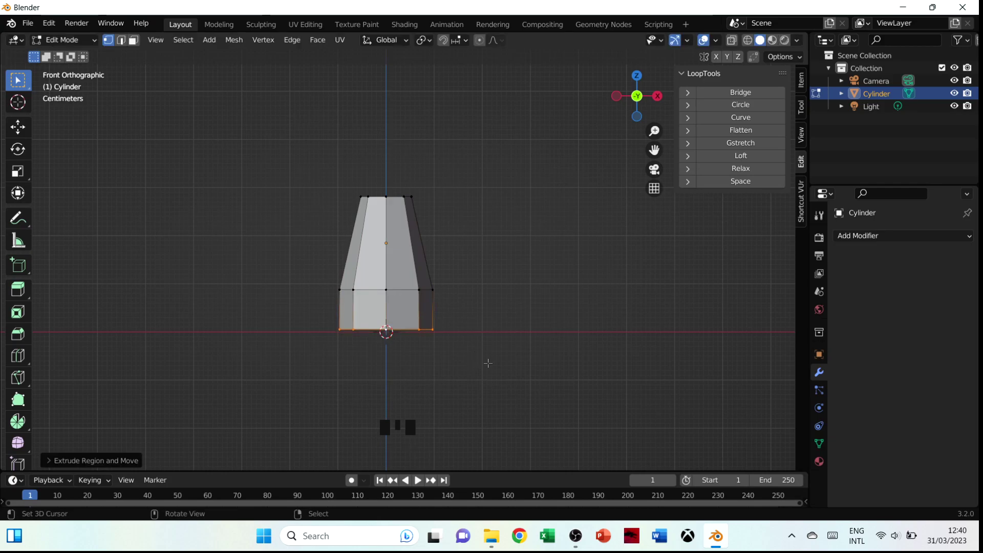
{"action": "key", "text": "s"}
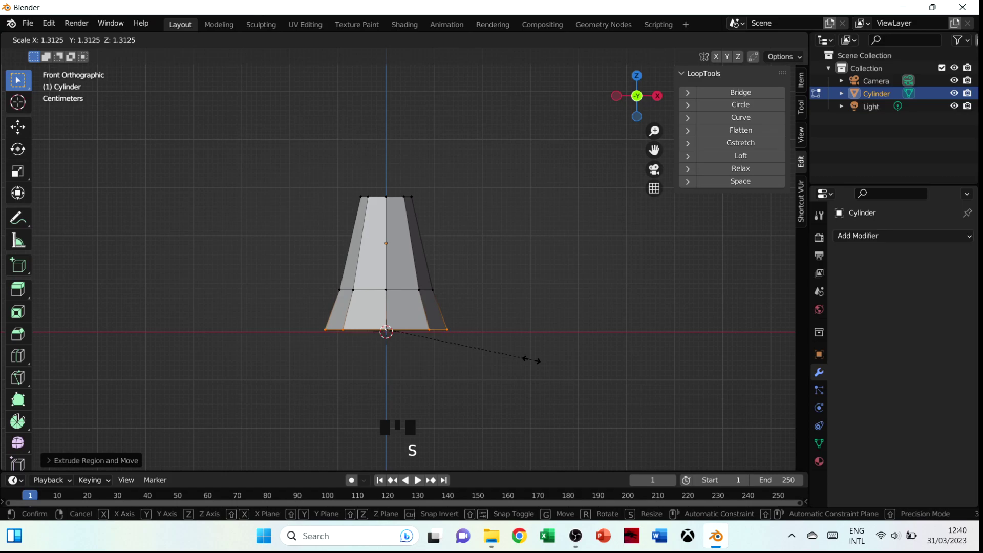
{"action": "left_click", "coordinate": [548, 358]}
Step: Add two centred loop cuts around the flared base and select the edge loop where it meets the body
{"action": "key", "text": "ctrl+r"}
{"action": "scroll", "coordinate": [450, 307], "scroll_direction": "up", "scroll_amount": 1}
{"action": "left_click", "coordinate": [450, 307]}
{"action": "right_click", "coordinate": [451, 307]}
{"action": "right_click", "coordinate": [393, 293]}
{"action": "right_click", "coordinate": [401, 289], "text": "alt"}
Step: Scale the whole object down uniformly, and stretch it along Z until its base meets the ground line
{"action": "key", "text": "Tab"}
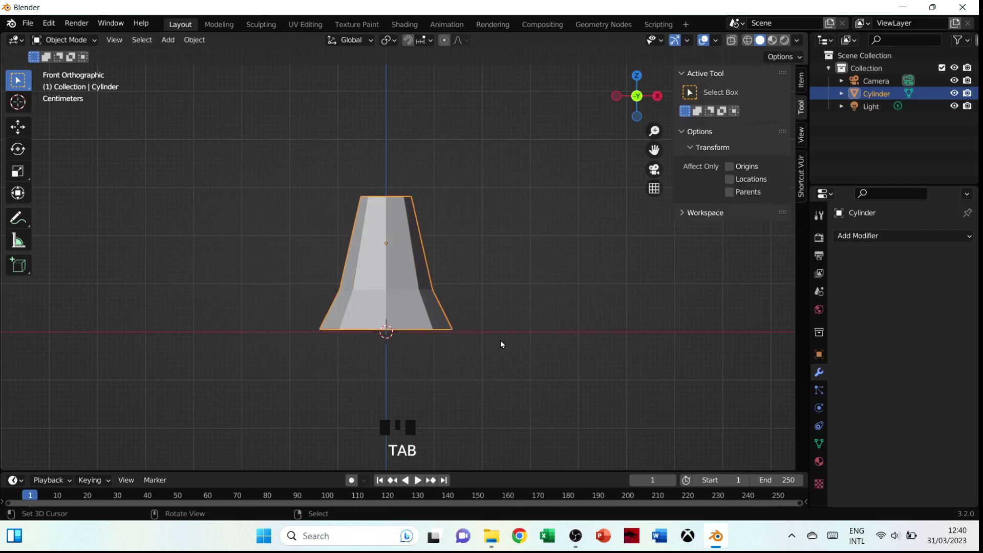
{"action": "key", "text": "s"}
{"action": "left_click", "coordinate": [470, 337]}
{"action": "key", "text": "Tab"}
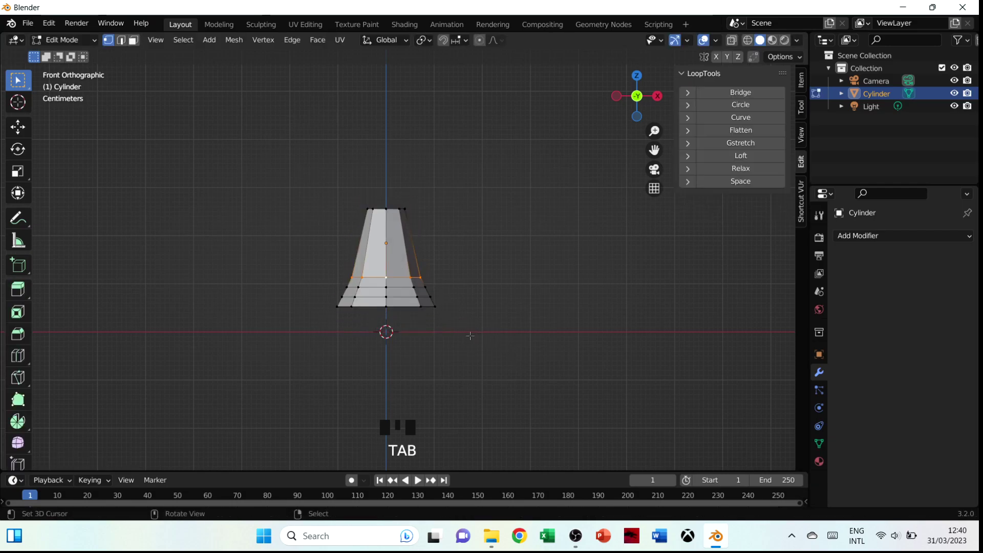
{"action": "key", "text": "Tab"}
{"action": "key", "text": "s"}
{"action": "key", "text": "z"}
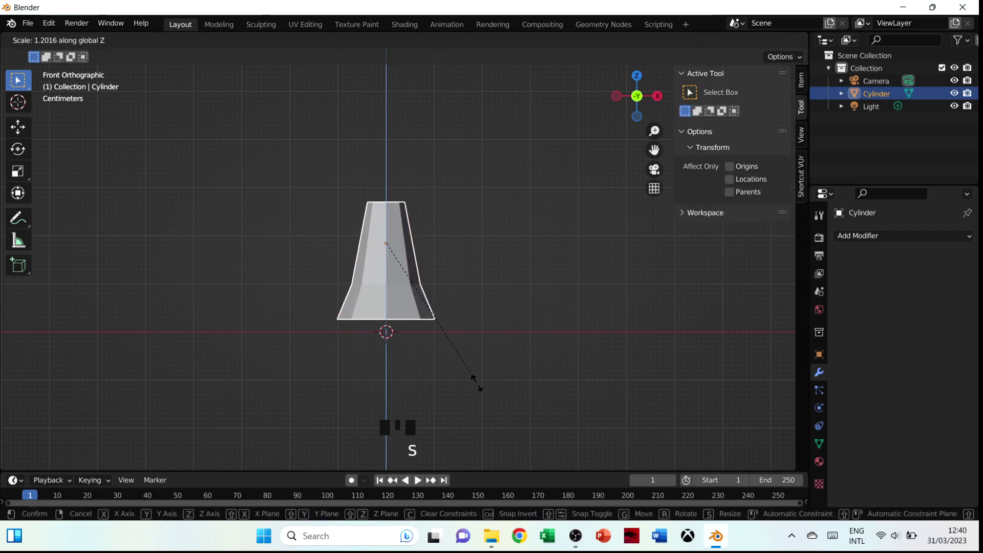
{"action": "left_click", "coordinate": [481, 404]}
Step: Raise the top edge loop far up along Z in two moves to form a tall, slender shaft
{"action": "key", "text": "Tab"}
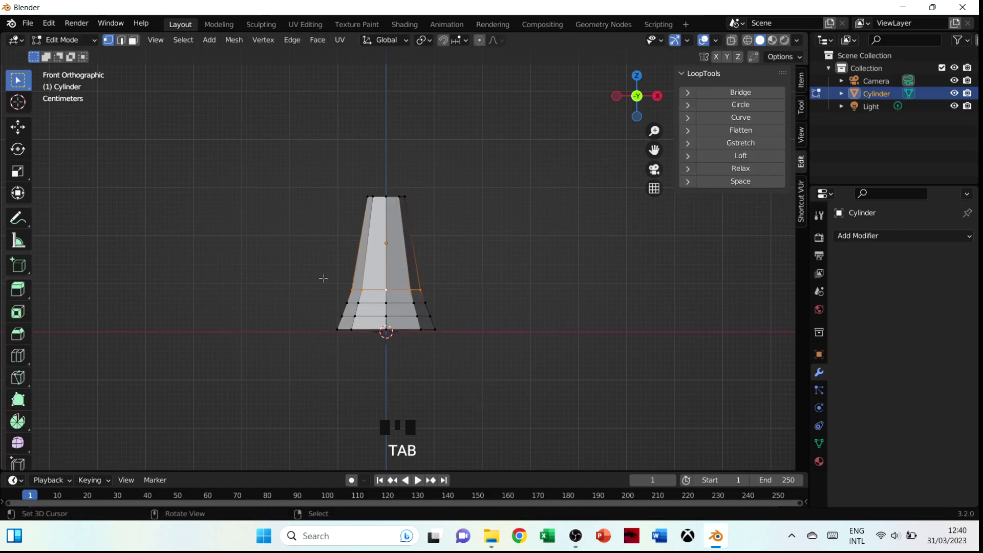
{"action": "right_click", "coordinate": [383, 208]}
{"action": "right_click", "coordinate": [387, 198], "text": "alt"}
{"action": "key", "text": "g"}
{"action": "key", "text": "z"}
{"action": "left_click", "coordinate": [353, 97]}
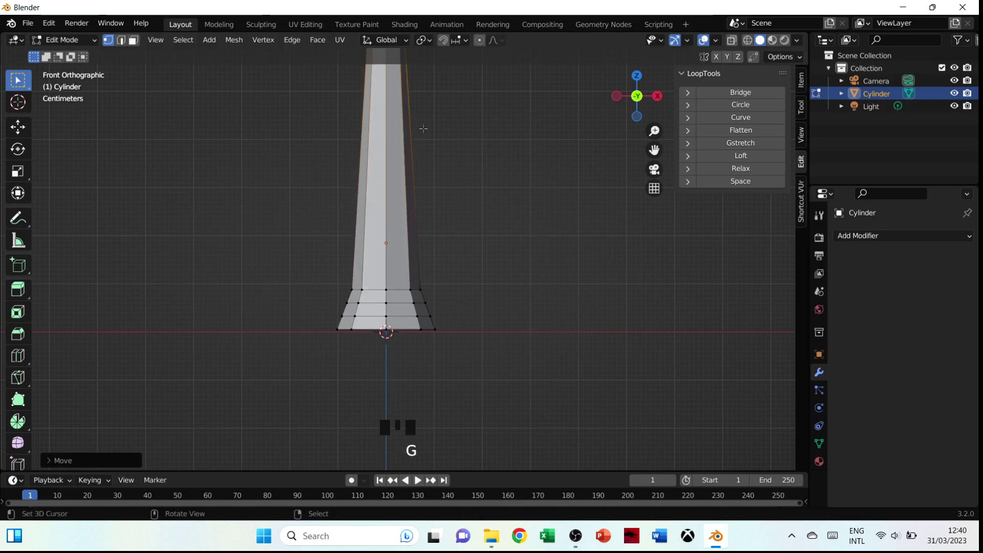
{"action": "middle_click_drag", "start_coordinate": [358, 103], "coordinate": [400, 270], "text": "shift"}
{"action": "key", "text": "g"}
{"action": "key", "text": "z"}
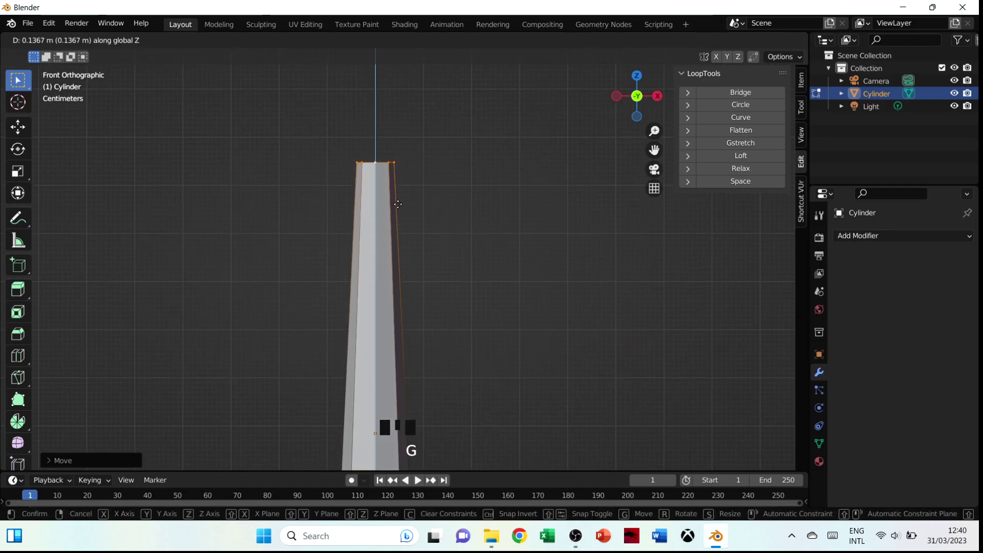
{"action": "left_click", "coordinate": [398, 205]}
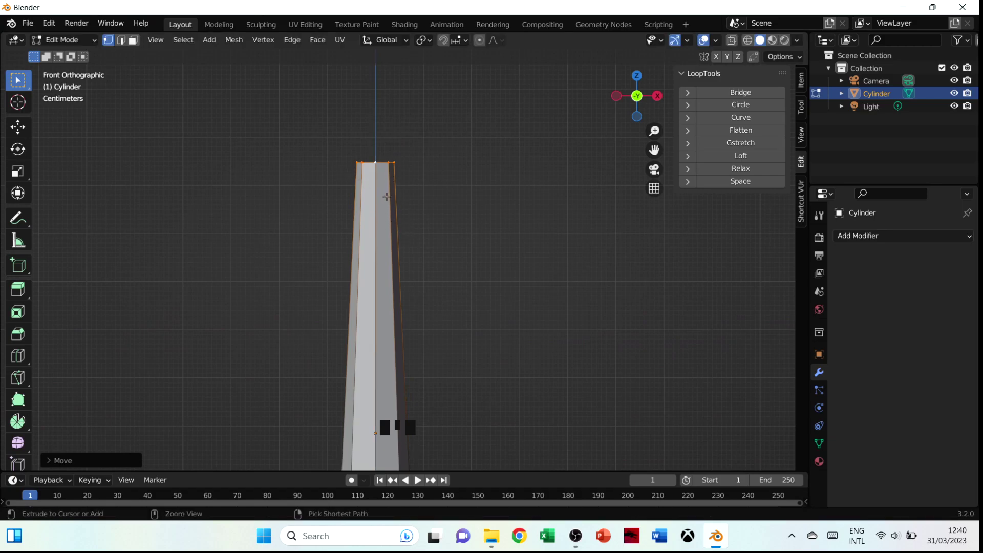
Step: Bevel the shaft's top edge loop slightly with two segments
{"action": "key", "text": "ctrl+b"}
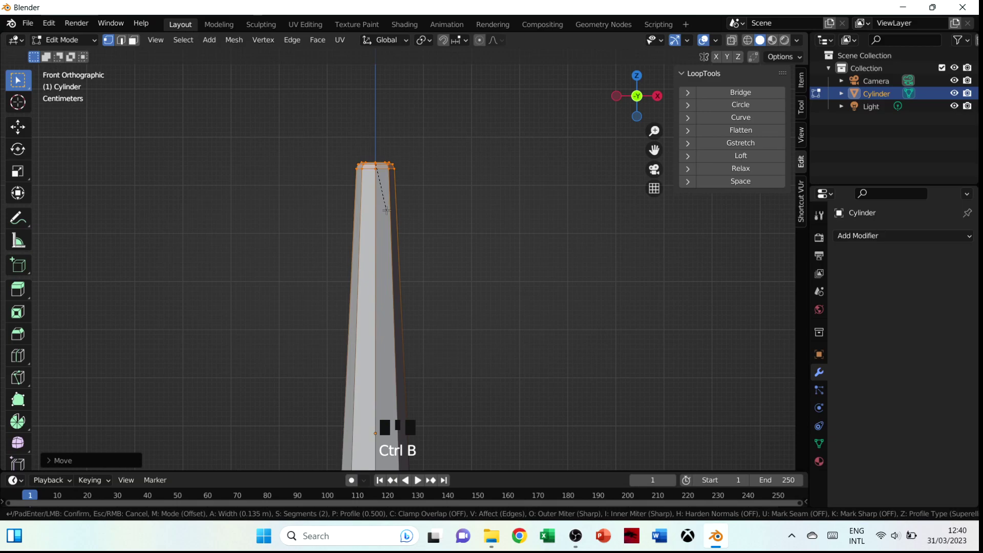
{"action": "left_click", "coordinate": [387, 210]}
{"action": "scroll", "coordinate": [375, 176], "scroll_direction": "down", "scroll_amount": 4}
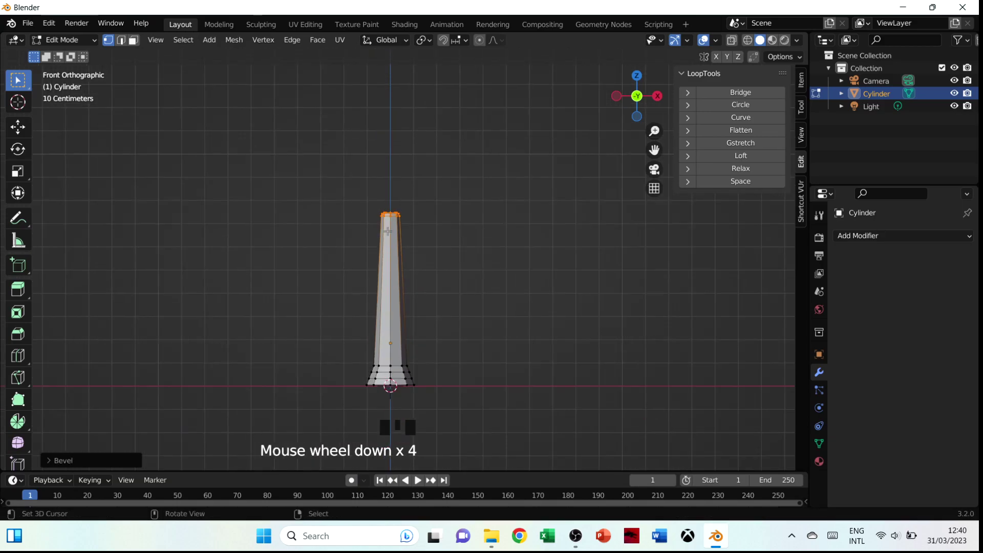
{"action": "key", "text": "Tab"}
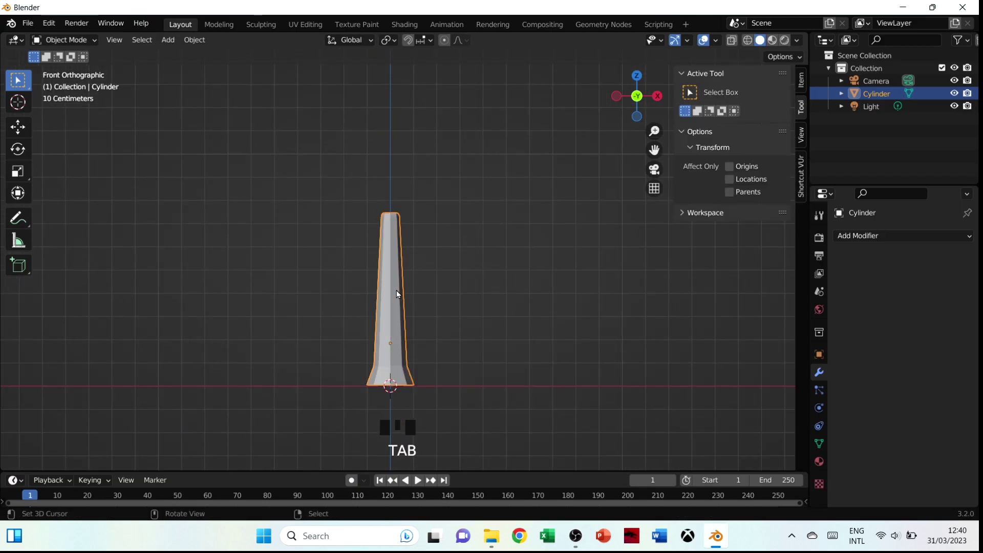
{"action": "key", "text": "Tab"}
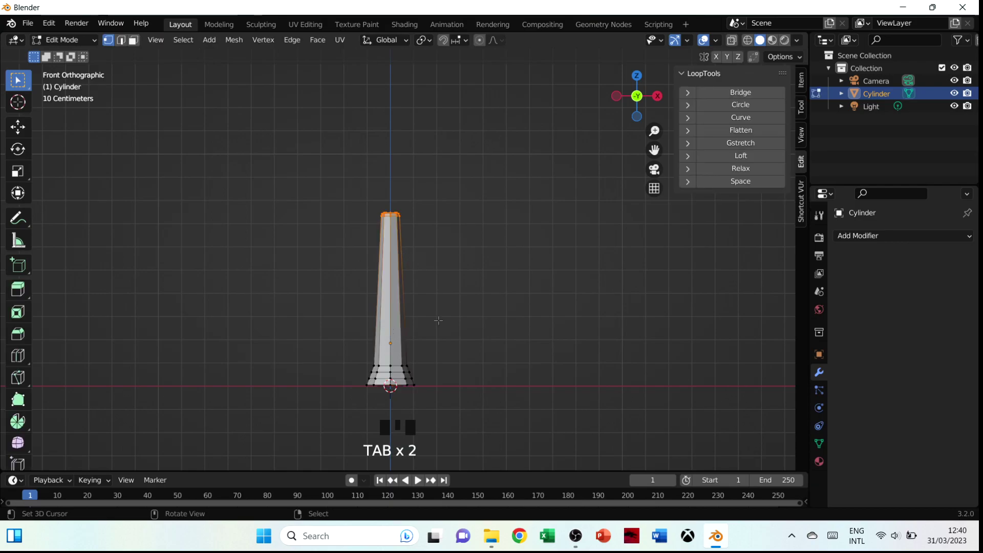
Step: Move the lowest edge loop of the top bevel down about 0.034 m along Z
{"action": "scroll", "coordinate": [410, 258], "scroll_direction": "up", "scroll_amount": 4}
{"action": "right_click", "coordinate": [374, 174]}
{"action": "scroll", "coordinate": [375, 246], "scroll_direction": "up", "scroll_amount": 2}
{"action": "middle_click_drag", "start_coordinate": [370, 136], "coordinate": [424, 190], "text": "shift"}
{"action": "right_click", "coordinate": [424, 190], "text": "alt+shift"}
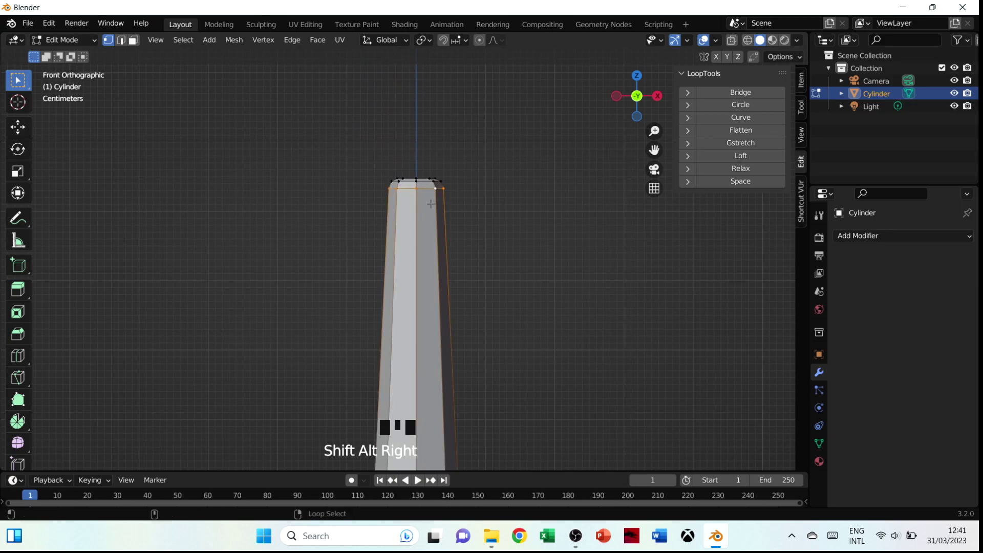
{"action": "key", "text": "g"}
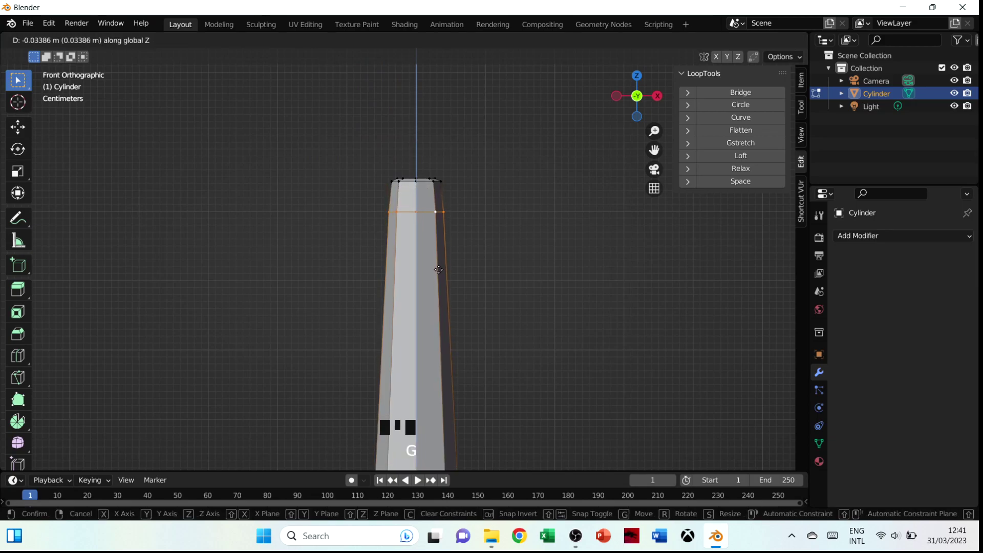
{"action": "left_click", "coordinate": [439, 269]}
Step: Move the middle edge loop of the top bevel down about 0.022 m along Z
{"action": "right_click", "coordinate": [410, 184]}
{"action": "right_click", "coordinate": [411, 184], "text": "alt+shift"}
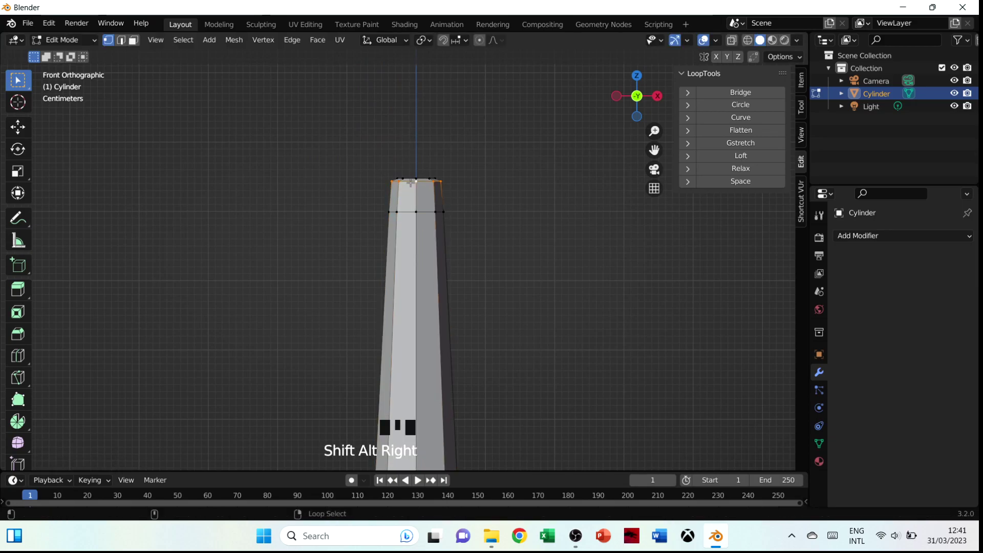
{"action": "key", "text": "g"}
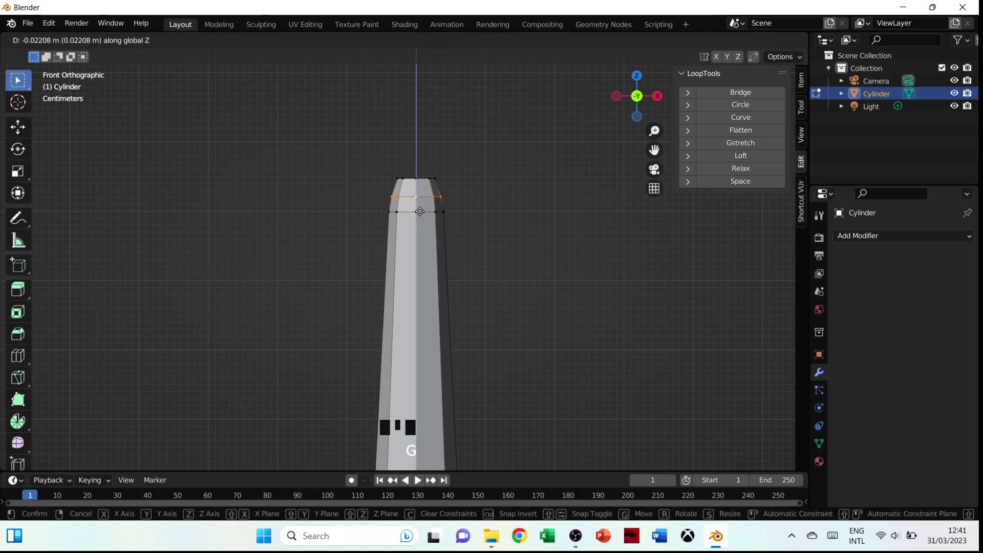
{"action": "left_click", "coordinate": [418, 211]}
Step: Knife-cut an edge across the shaft's top cap from the back vertex to the front vertex
{"action": "right_click", "coordinate": [409, 180]}
{"action": "middle_click_drag", "start_coordinate": [409, 180], "coordinate": [419, 191]}
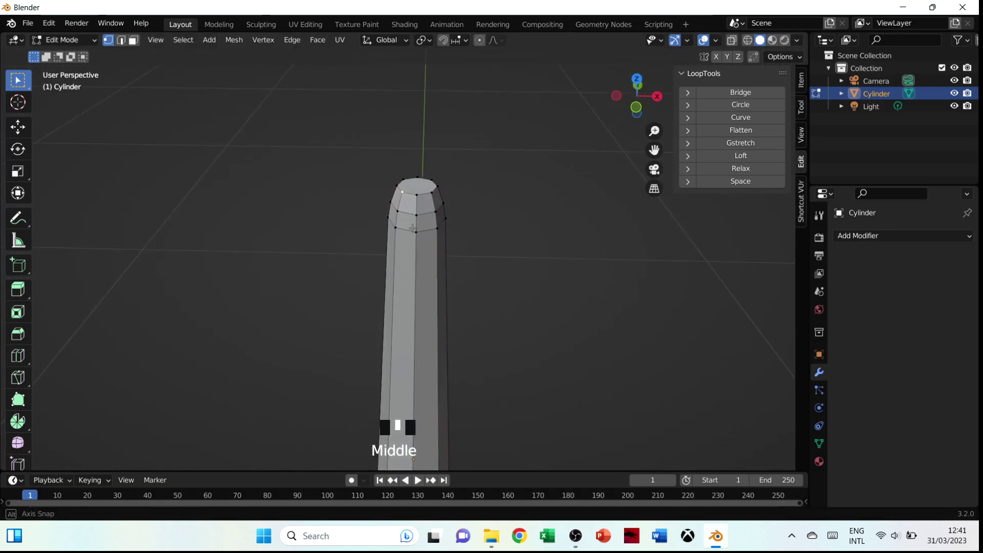
{"action": "key", "text": "k"}
{"action": "left_click", "coordinate": [417, 194]}
{"action": "key", "text": "Return"}
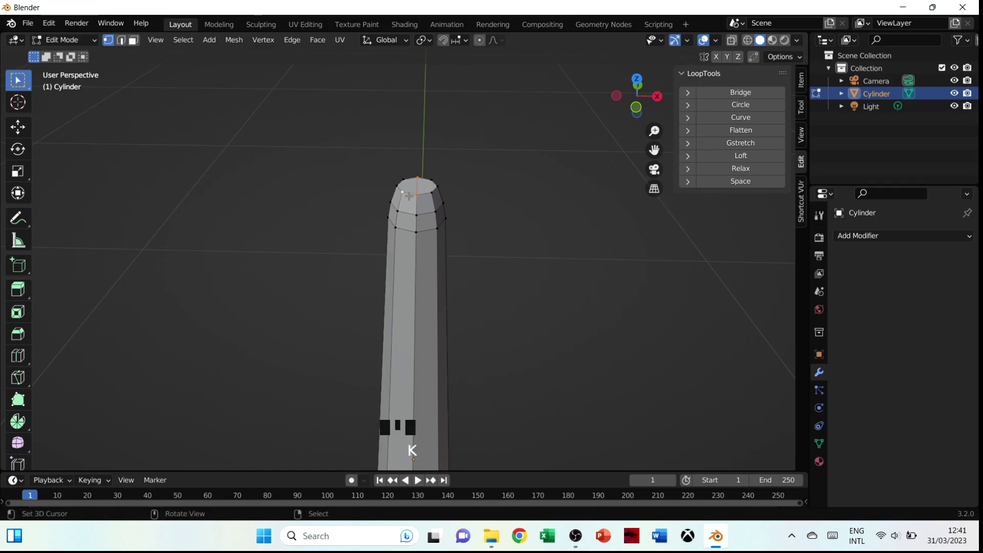
Step: Select the four edge loops of the flared base and scale them down together to about 0.62
{"action": "key", "text": "grave"}
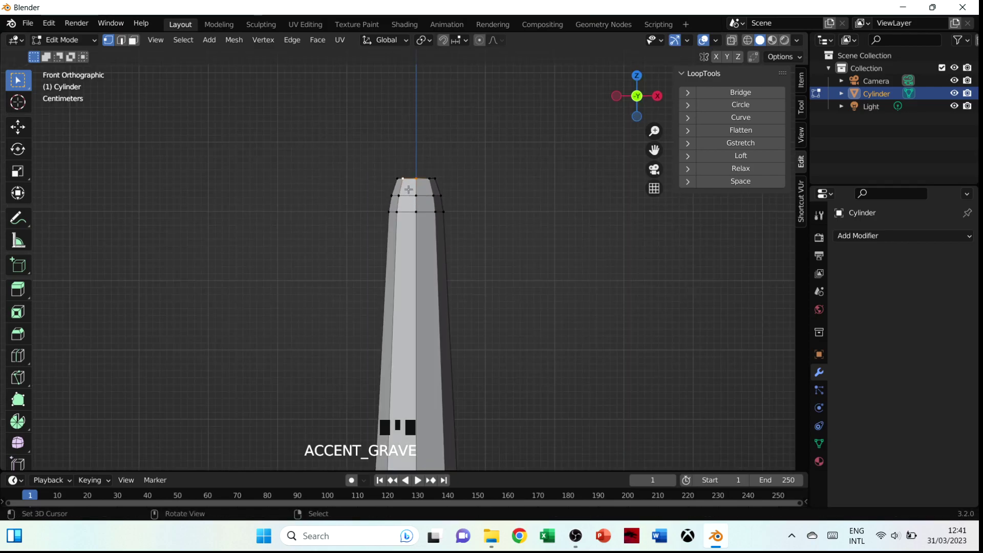
{"action": "scroll", "coordinate": [408, 190], "scroll_direction": "down", "scroll_amount": 6}
{"action": "middle_click_drag", "start_coordinate": [433, 369], "coordinate": [440, 274], "text": "shift"}
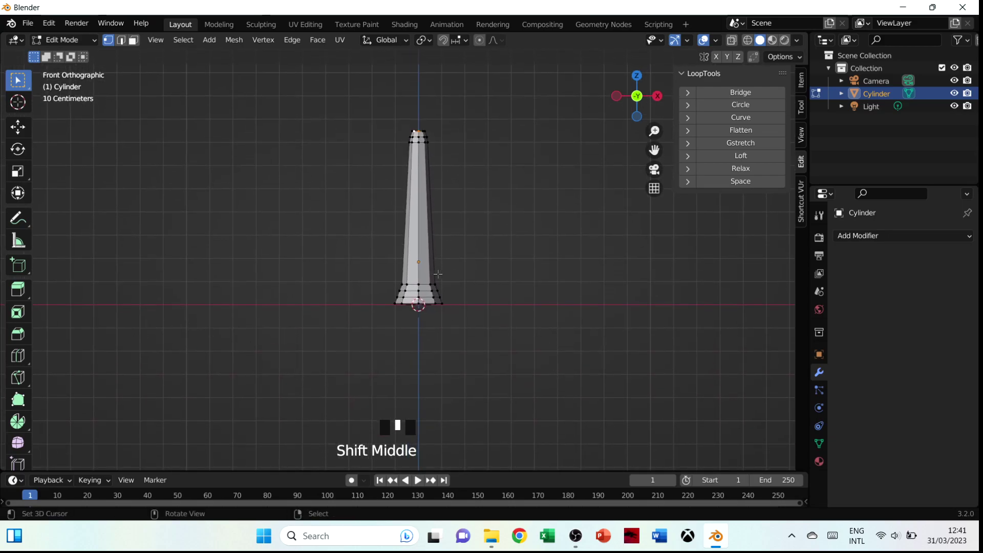
{"action": "scroll", "coordinate": [439, 274], "scroll_direction": "up", "scroll_amount": 5}
{"action": "right_click", "coordinate": [440, 321]}
{"action": "right_click", "coordinate": [482, 349], "text": "alt"}
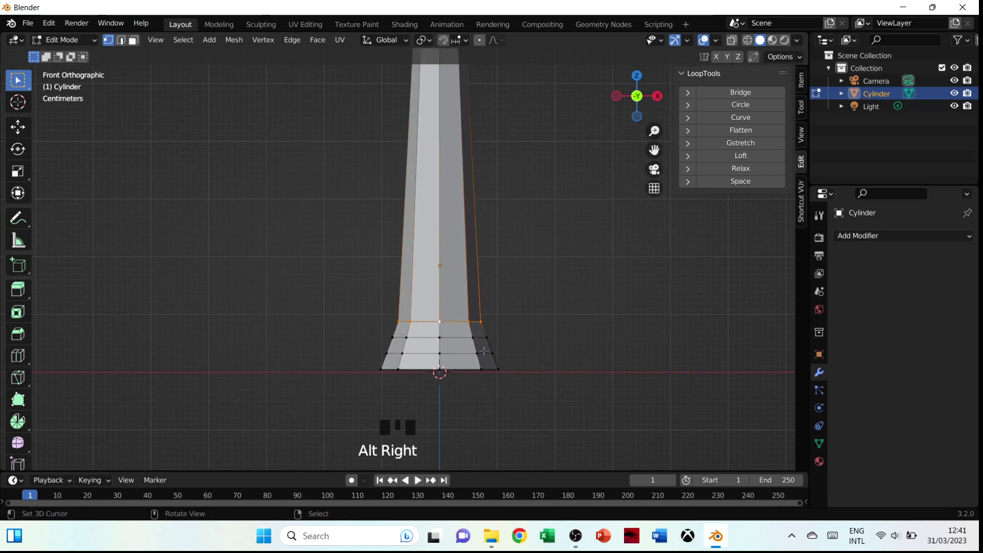
{"action": "key", "text": "s"}
{"action": "right_click", "coordinate": [485, 351]}
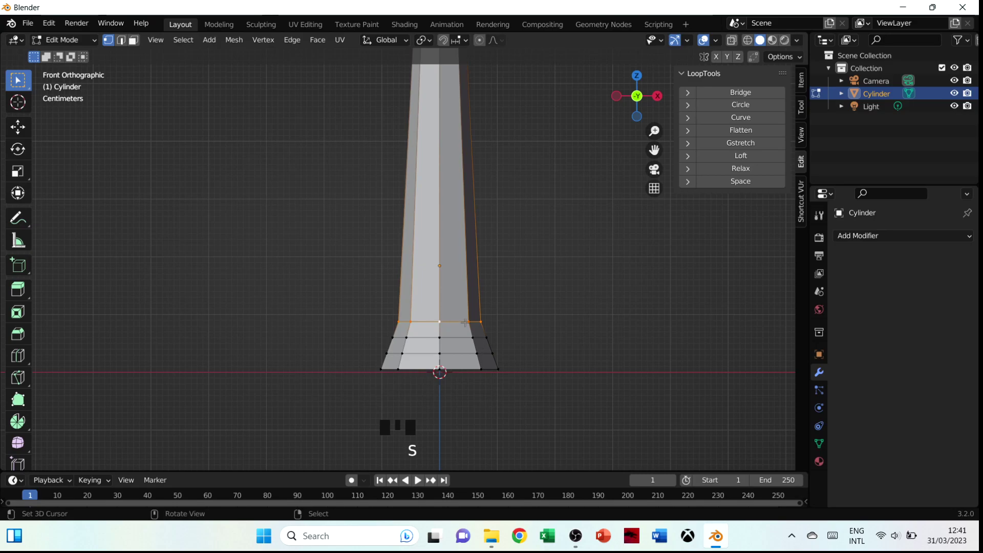
{"action": "right_click", "coordinate": [458, 342], "text": "alt+shift"}
{"action": "right_click", "coordinate": [461, 353], "text": "alt+shift"}
{"action": "right_click", "coordinate": [464, 364], "text": "alt+shift"}
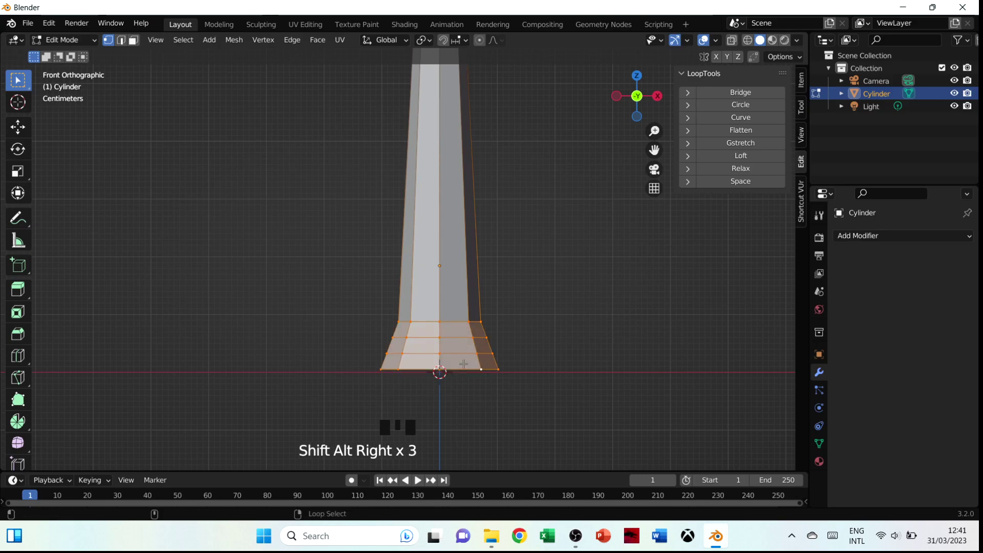
{"action": "key", "text": "s"}
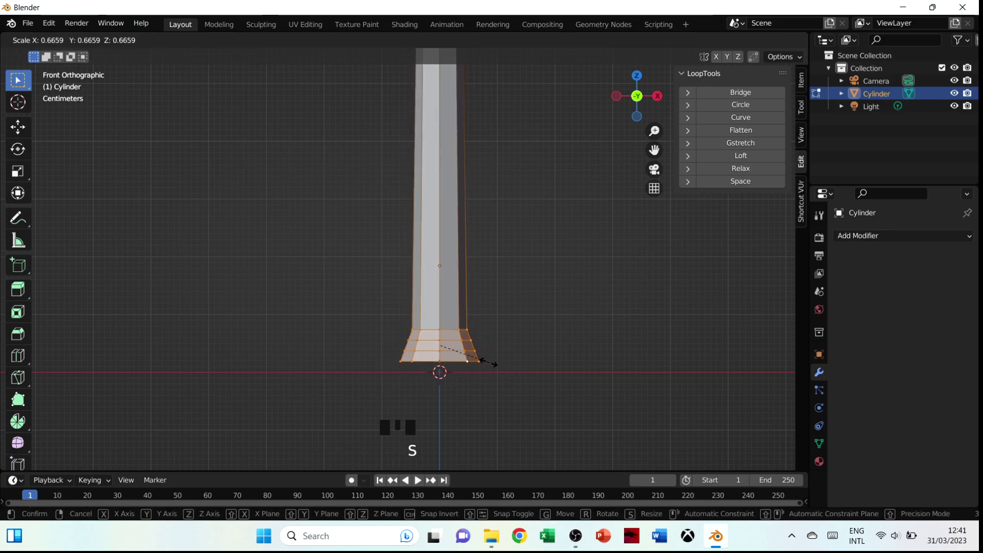
{"action": "left_click", "coordinate": [485, 361]}
Step: Move the four base edge loops slightly down along Z, closer to the ground line
{"action": "key", "text": "g"}
{"action": "key", "text": "z"}
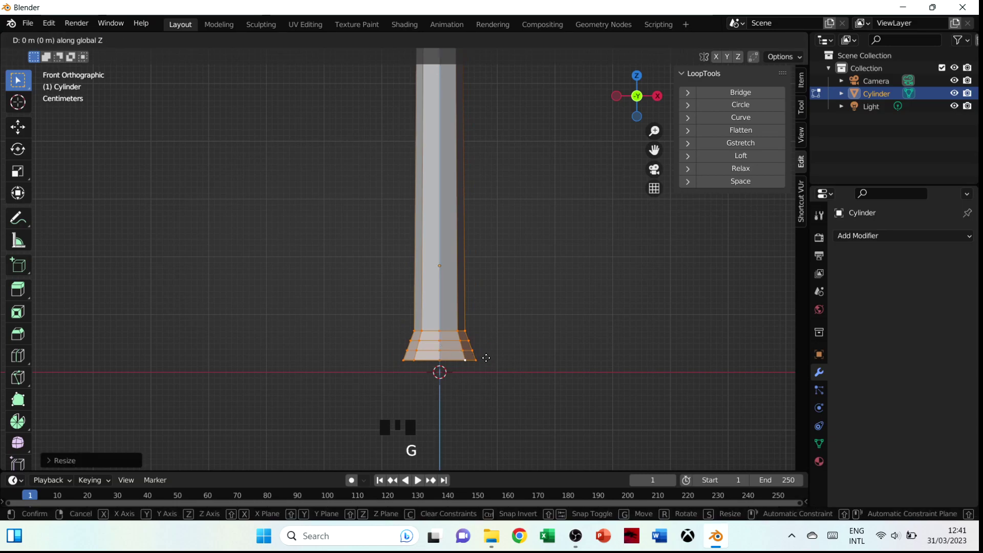
{"action": "left_click", "coordinate": [484, 364]}
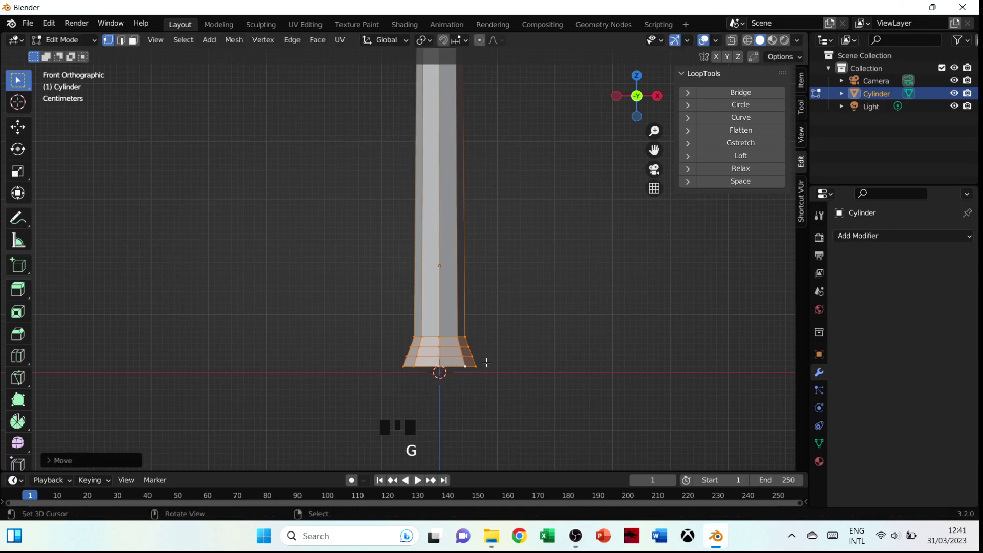
{"action": "scroll", "coordinate": [480, 272], "scroll_direction": "down", "scroll_amount": 5}
{"action": "scroll", "coordinate": [436, 278], "scroll_direction": "up", "scroll_amount": 6}
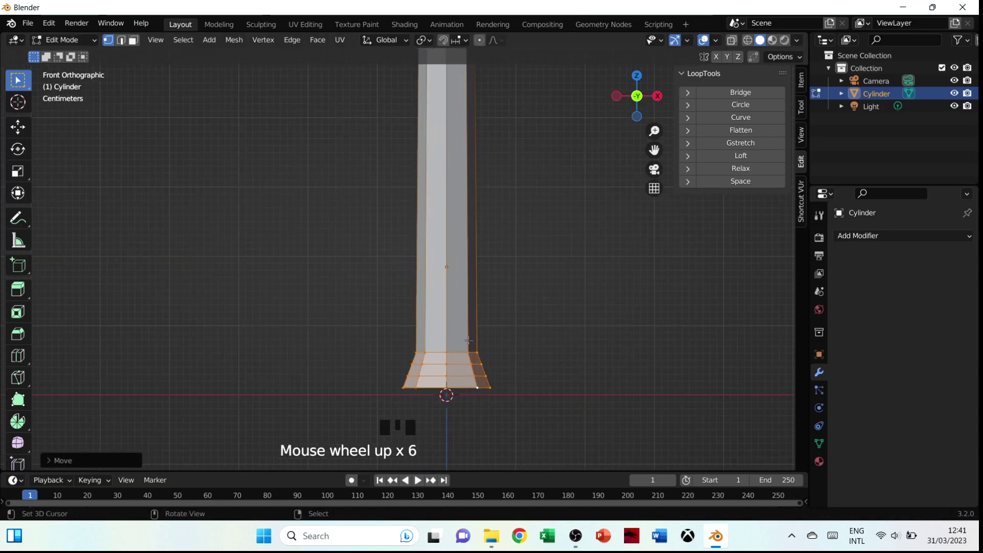
Step: Select only the flare's bottom edge loop and try moving it down along Z
{"action": "right_click", "coordinate": [464, 385]}
{"action": "right_click", "coordinate": [458, 385]}
{"action": "right_click", "coordinate": [456, 384]}
{"action": "right_click", "coordinate": [456, 385], "text": "alt+shift"}
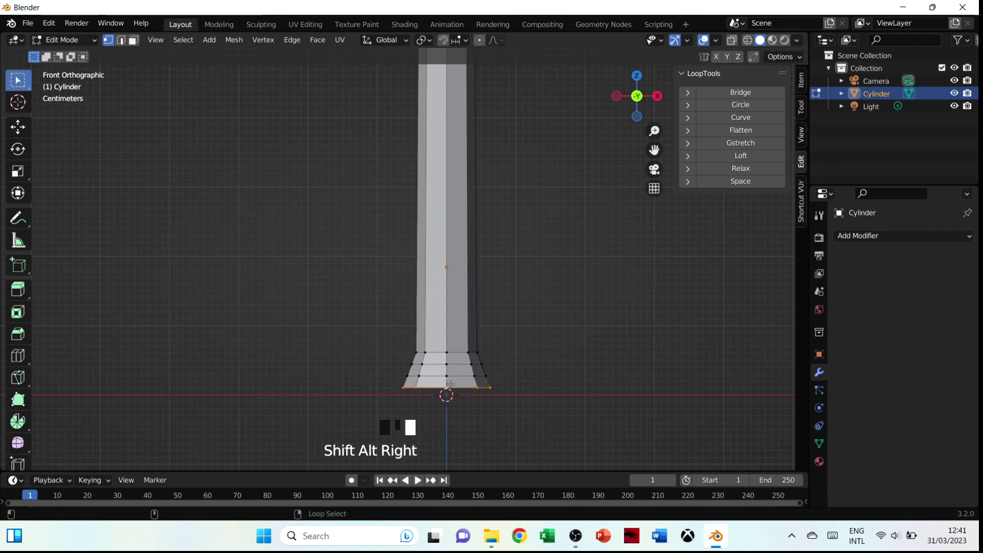
{"action": "key", "text": "g"}
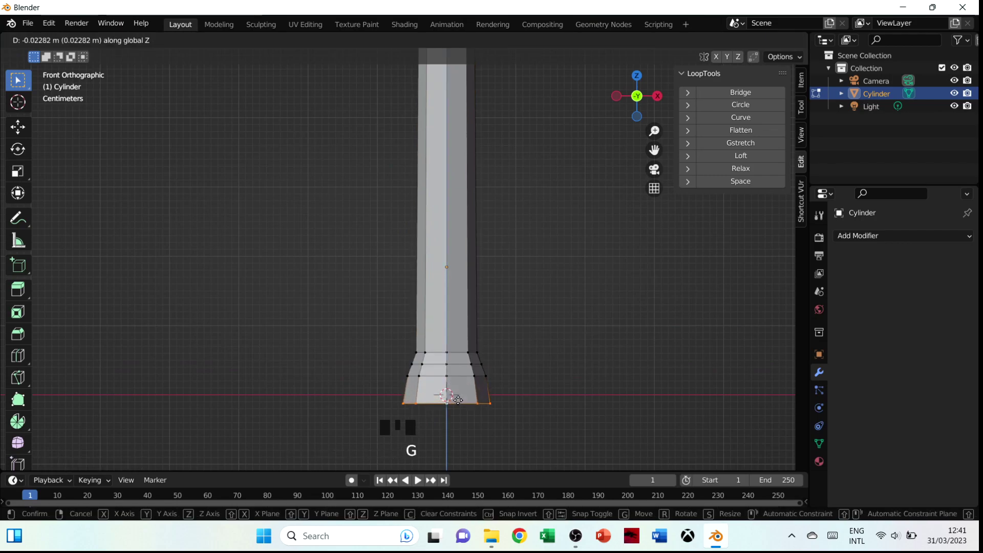
{"action": "right_click", "coordinate": [458, 400]}
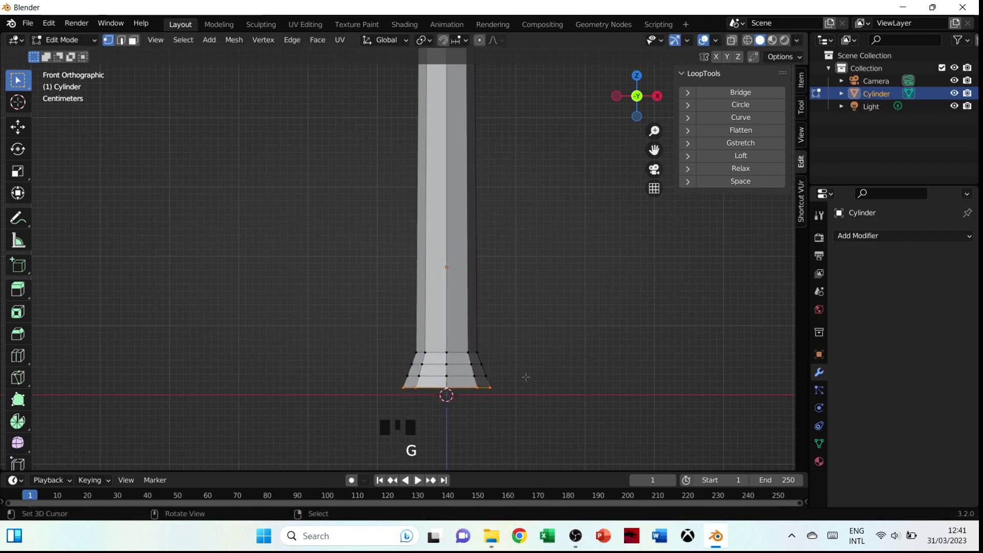
Step: Extend the selection to the flare's three lowest edge loops and scale them up to about 1.12
{"action": "right_click", "coordinate": [463, 376], "text": "alt+shift"}
{"action": "right_click", "coordinate": [463, 365], "text": "alt+shift"}
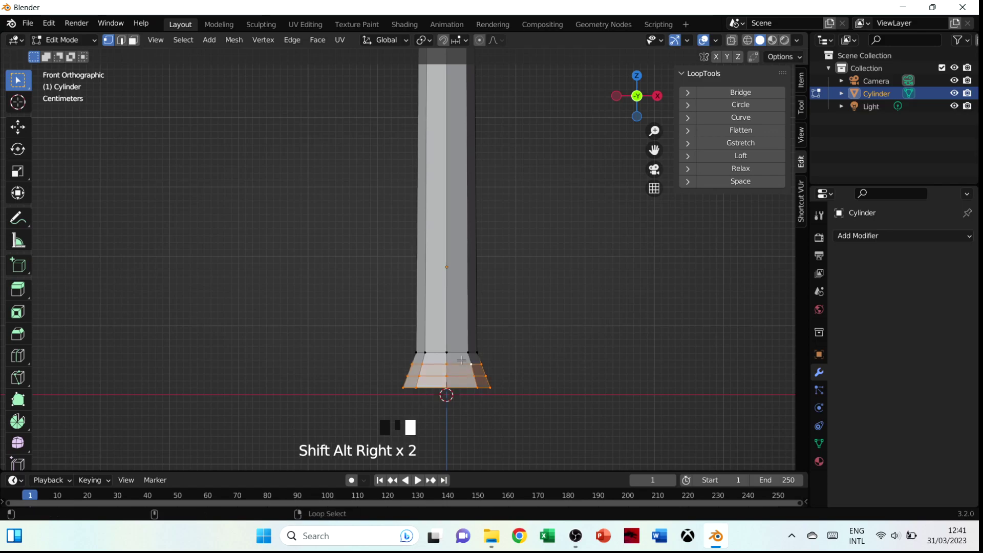
{"action": "key", "text": "s"}
{"action": "key", "text": "z"}
{"action": "left_click", "coordinate": [514, 380]}
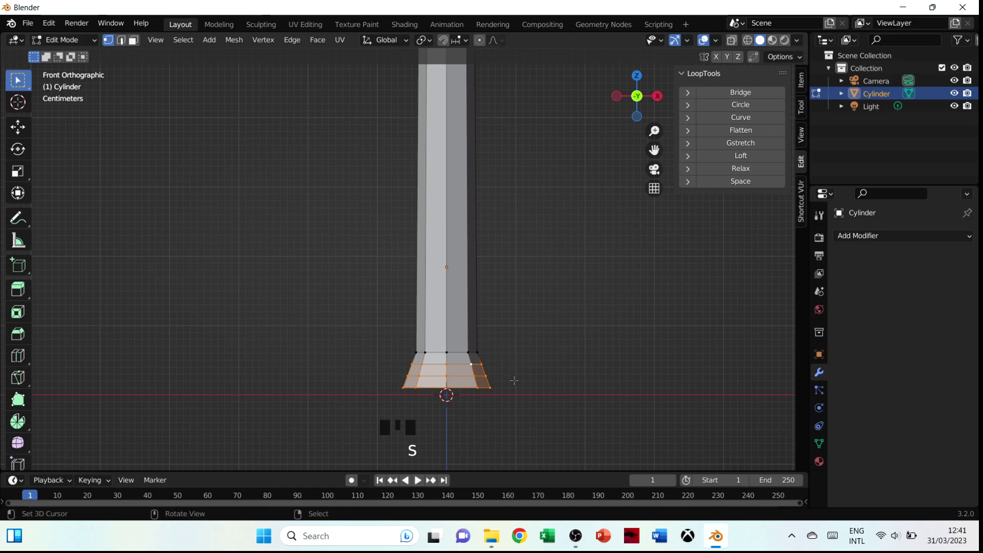
{"action": "key", "text": "s"}
{"action": "left_click", "coordinate": [530, 388]}
{"action": "key", "text": "s"}
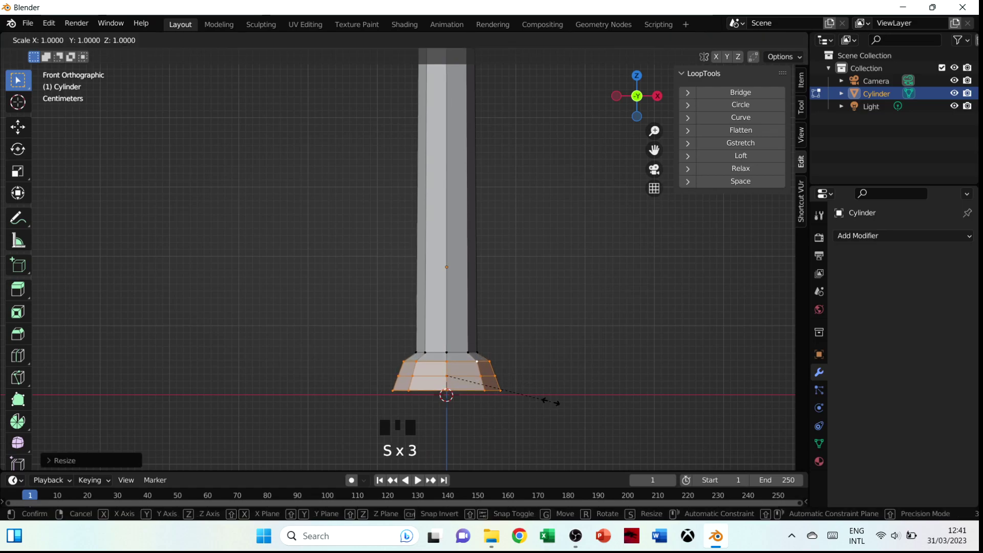
{"action": "left_click", "coordinate": [541, 398]}
Step: Move the flare's three lowest edge loops down about 0.015 m along Z and readjust their scale
{"action": "key", "text": "g"}
{"action": "key", "text": "z"}
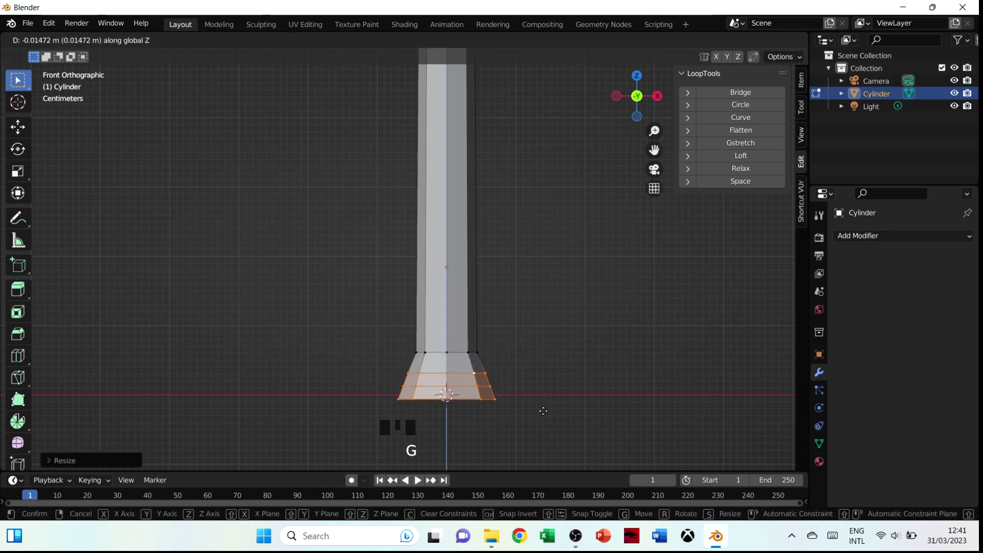
{"action": "left_click", "coordinate": [543, 409]}
{"action": "key", "text": "s"}
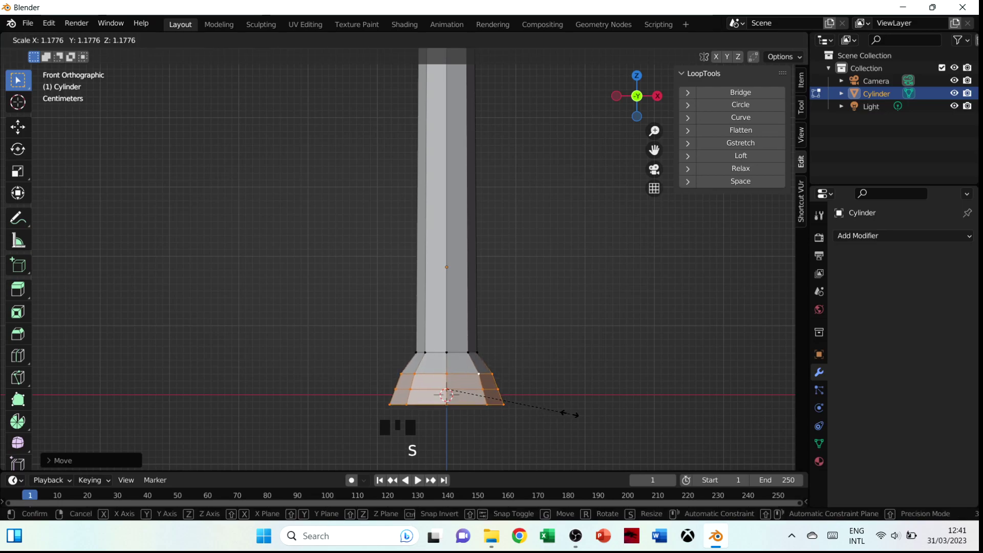
{"action": "left_click", "coordinate": [568, 414]}
{"action": "key", "text": "s"}
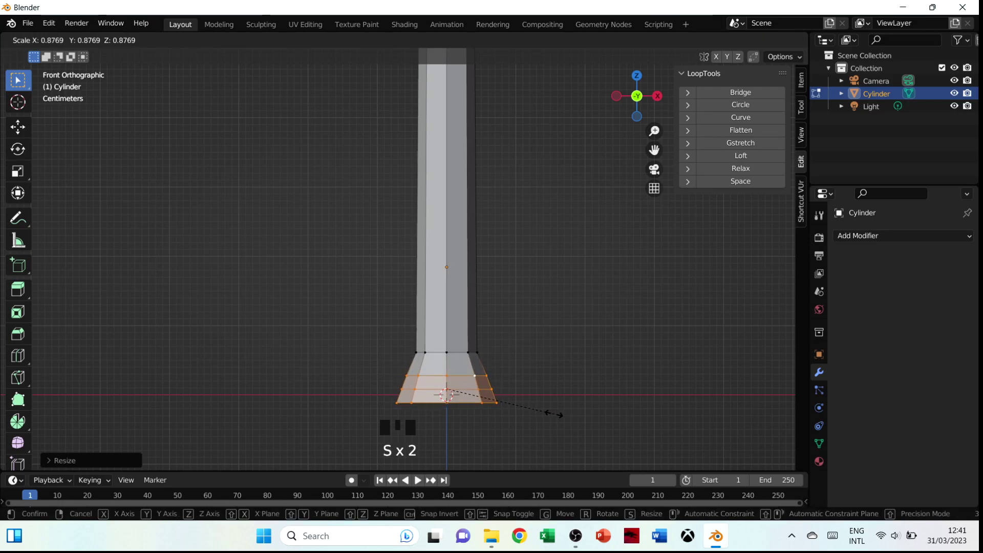
{"action": "left_click", "coordinate": [550, 412]}
{"action": "scroll", "coordinate": [521, 333], "scroll_direction": "down", "scroll_amount": 5}
{"action": "scroll", "coordinate": [517, 333], "scroll_direction": "up", "scroll_amount": 5}
Step: Widen the flare's bottom edge loop by scaling it up to about 1.2
{"action": "middle_click_drag", "start_coordinate": [518, 389], "coordinate": [516, 287], "text": "shift"}
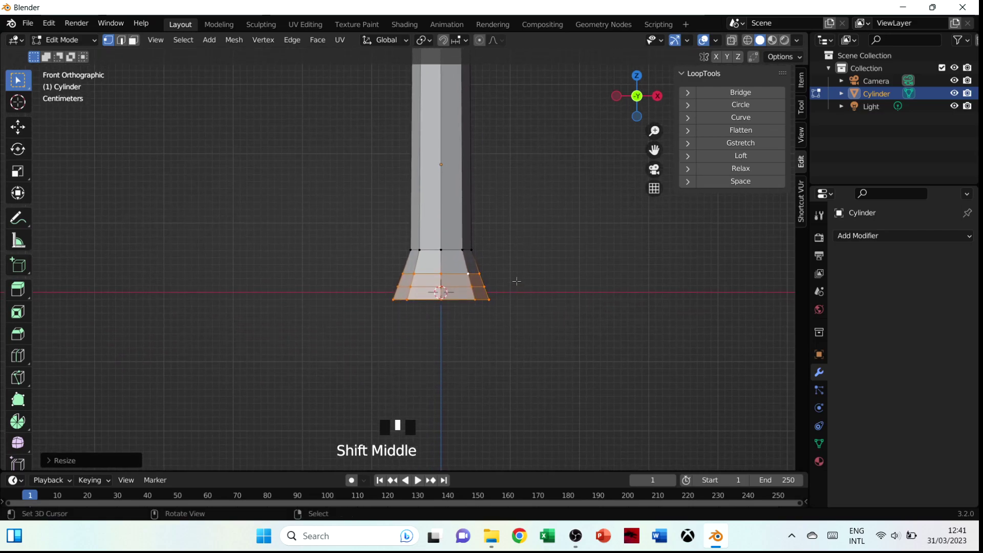
{"action": "scroll", "coordinate": [482, 295], "scroll_direction": "up", "scroll_amount": 2}
{"action": "right_click", "coordinate": [490, 317], "text": "alt"}
{"action": "key", "text": "s"}
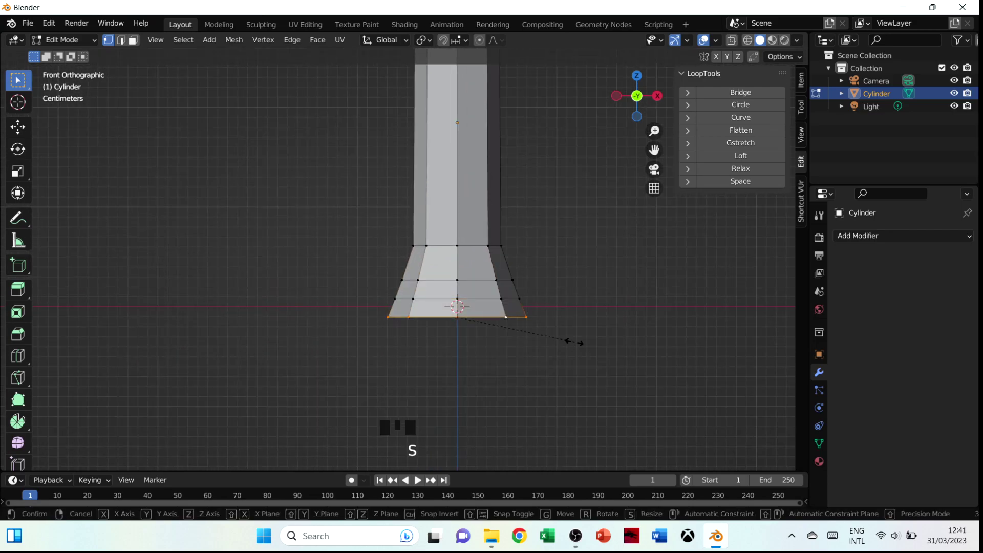
{"action": "left_click", "coordinate": [547, 329]}
Step: Scale the flare's second-lowest edge loop up to about 1.1 and the third-lowest slightly inward
{"action": "right_click", "coordinate": [474, 293]}
{"action": "right_click", "coordinate": [474, 295], "text": "alt"}
{"action": "key", "text": "s"}
{"action": "left_click", "coordinate": [561, 331]}
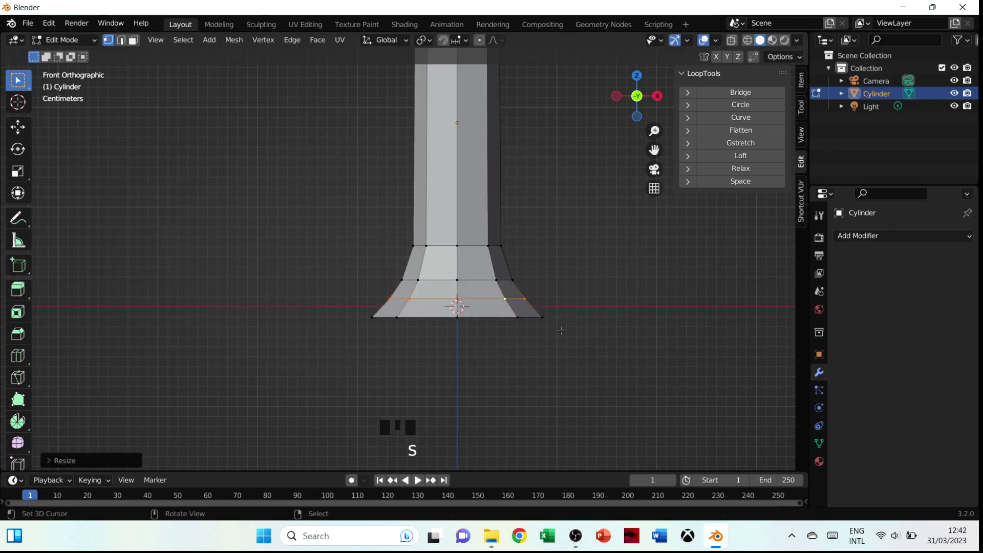
{"action": "right_click", "coordinate": [475, 279], "text": "alt"}
{"action": "key", "text": "s"}
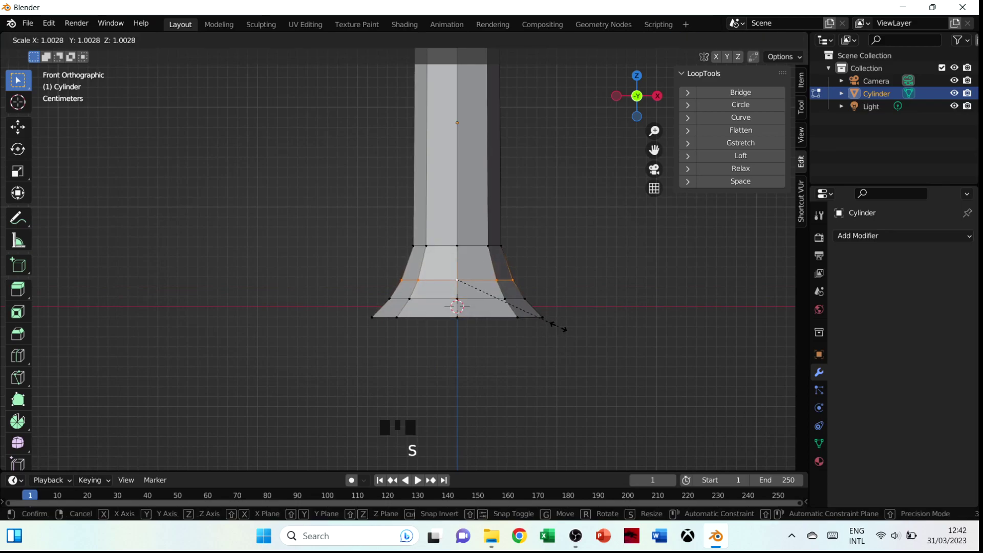
{"action": "left_click", "coordinate": [555, 325]}
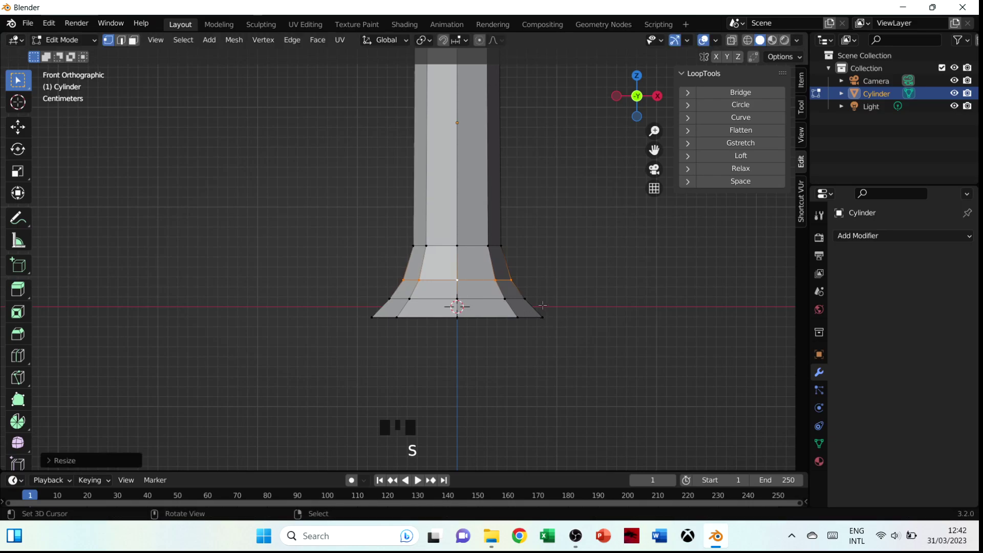
Step: Lower the edge loop where the shaft meets the flare along Z and scale it in to about 0.92
{"action": "right_click", "coordinate": [476, 245]}
{"action": "right_click", "coordinate": [483, 248], "text": "alt"}
{"action": "key", "text": "g"}
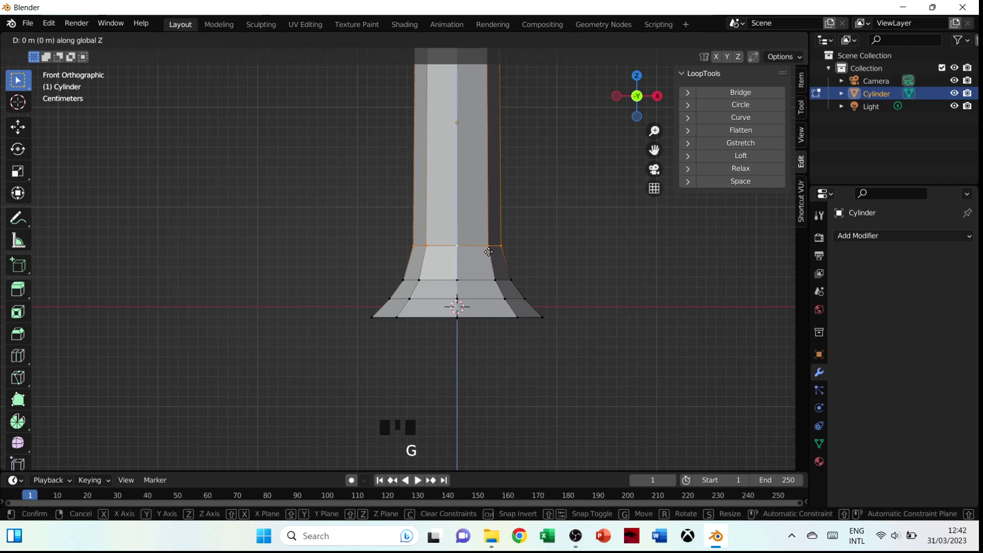
{"action": "left_click", "coordinate": [495, 264]}
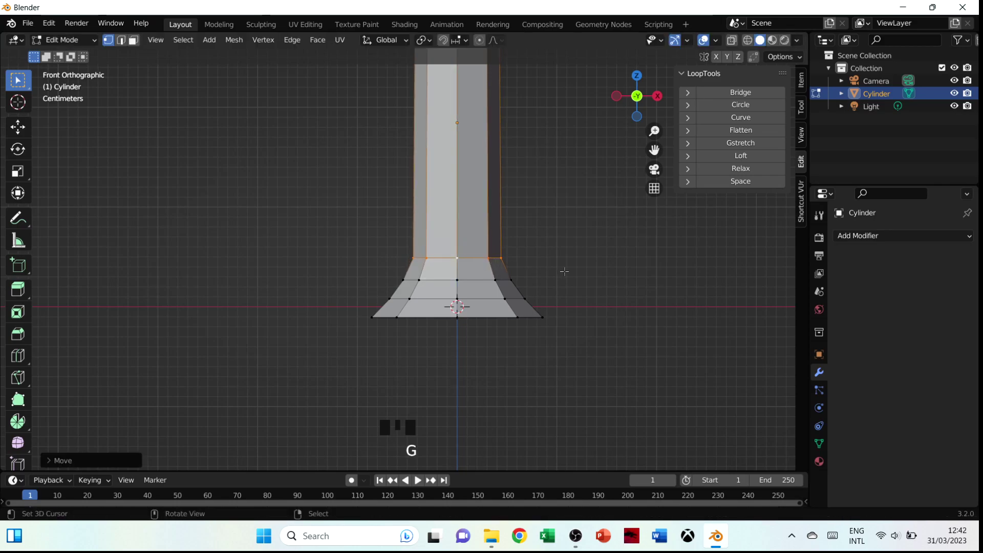
{"action": "key", "text": "s"}
{"action": "left_click", "coordinate": [564, 272]}
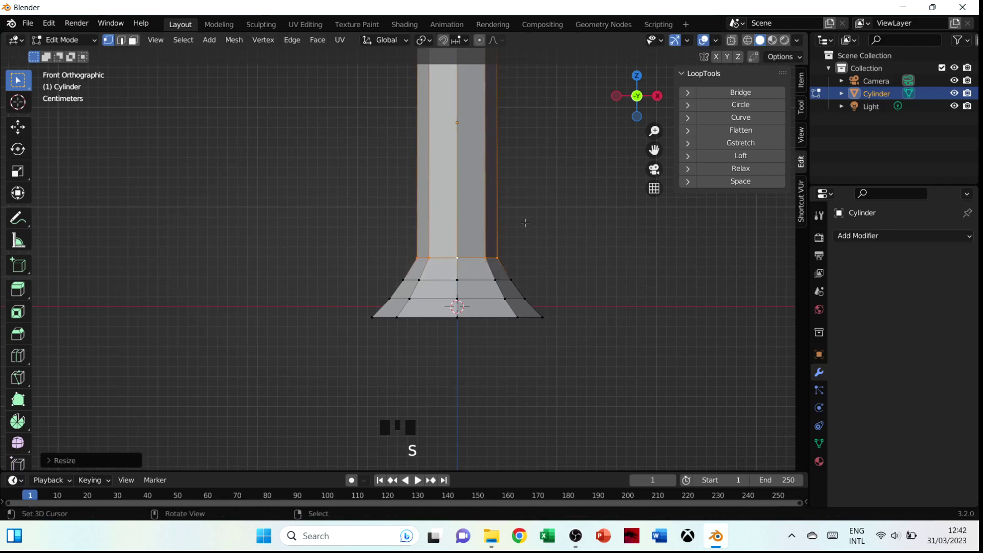
Step: Add the three uppermost edge loops of the post's rounded top to the selection
{"action": "scroll", "coordinate": [526, 206], "scroll_direction": "down", "scroll_amount": 3}
{"action": "middle_click_drag", "start_coordinate": [527, 198], "coordinate": [506, 322], "text": "shift"}
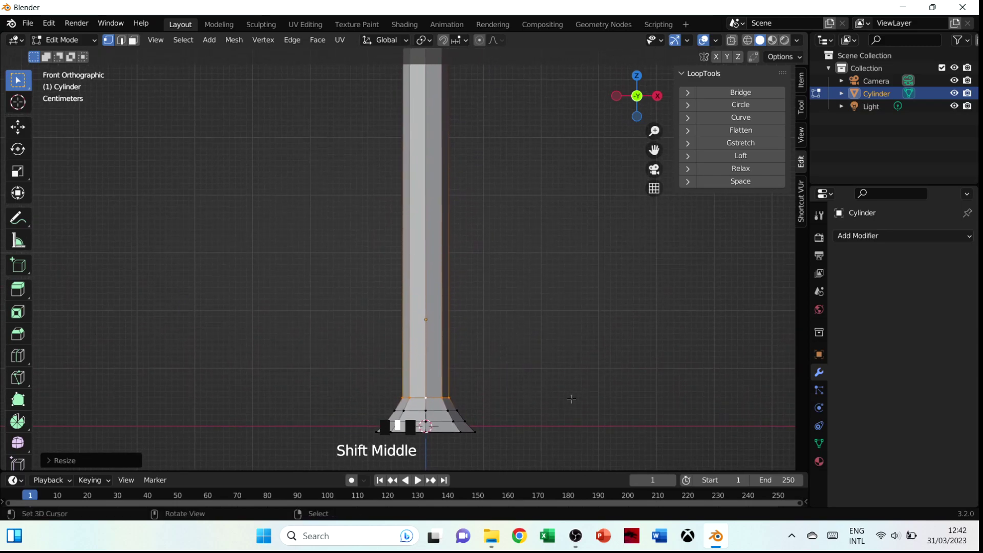
{"action": "scroll", "coordinate": [515, 278], "scroll_direction": "down", "scroll_amount": 5}
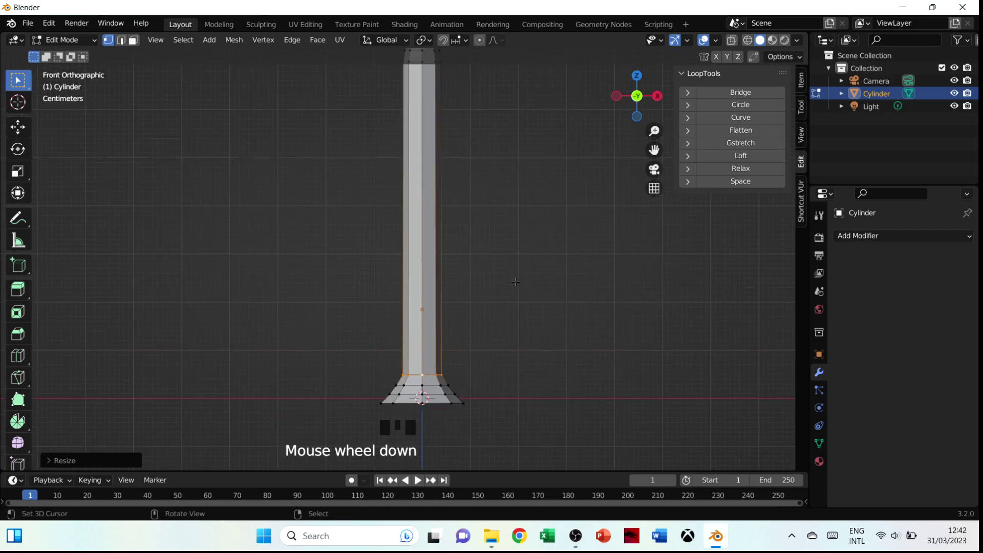
{"action": "middle_click_drag", "start_coordinate": [427, 217], "coordinate": [424, 215], "text": "shift"}
{"action": "scroll", "coordinate": [424, 215], "scroll_direction": "up", "scroll_amount": 6}
{"action": "middle_click_drag", "start_coordinate": [425, 30], "coordinate": [426, 154], "text": "shift"}
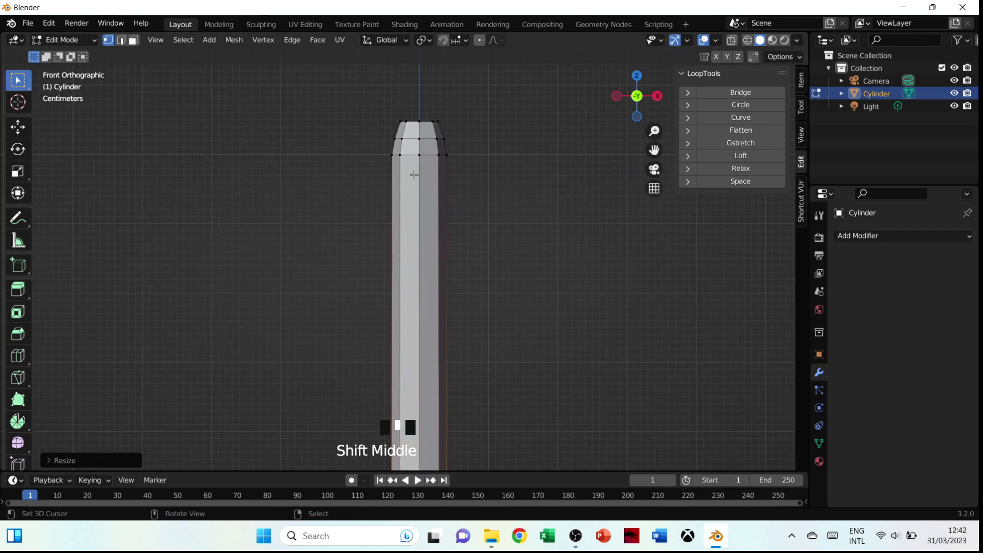
{"action": "right_click", "coordinate": [426, 153], "text": "alt+shift"}
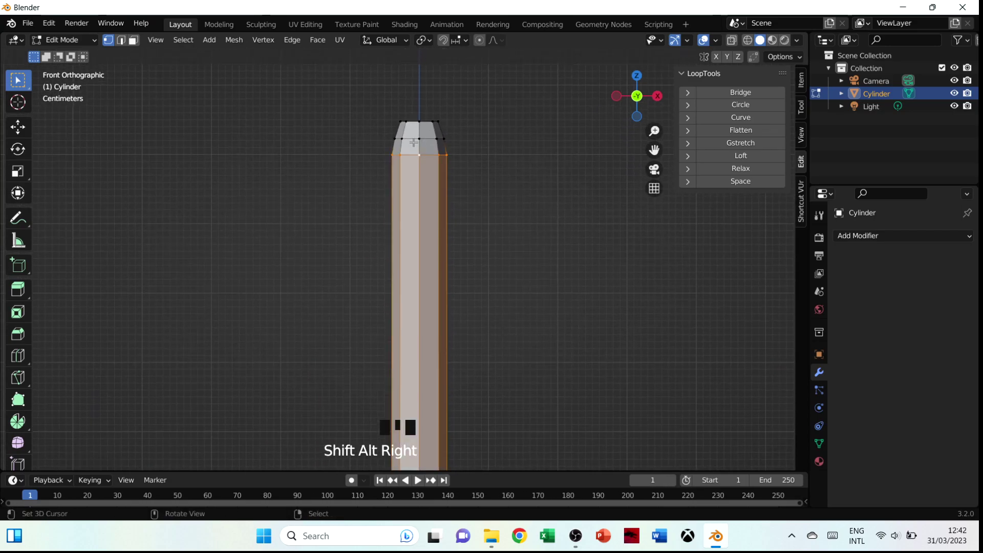
{"action": "right_click", "coordinate": [410, 137], "text": "alt+shift"}
{"action": "right_click", "coordinate": [412, 124], "text": "alt+shift"}
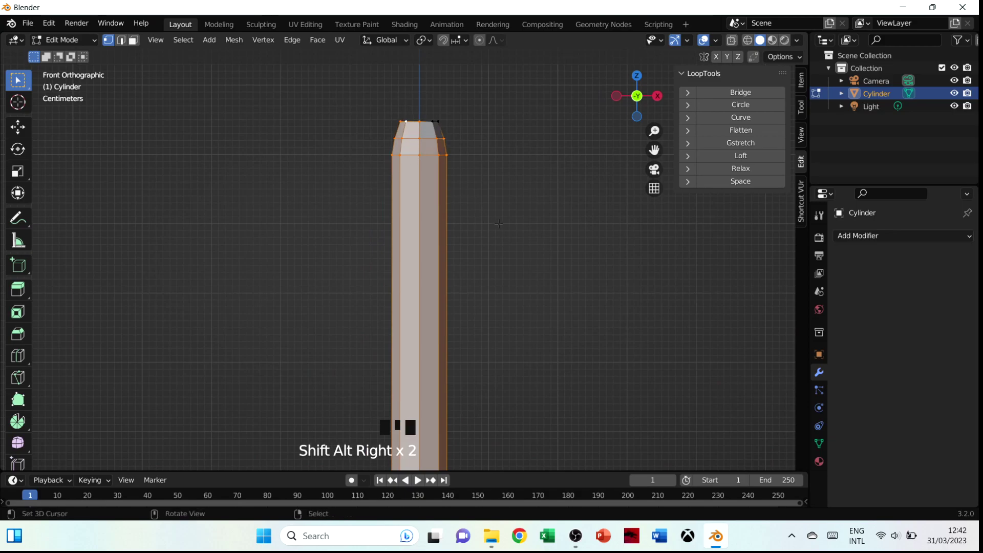
{"action": "key", "text": "ctrl+z"}
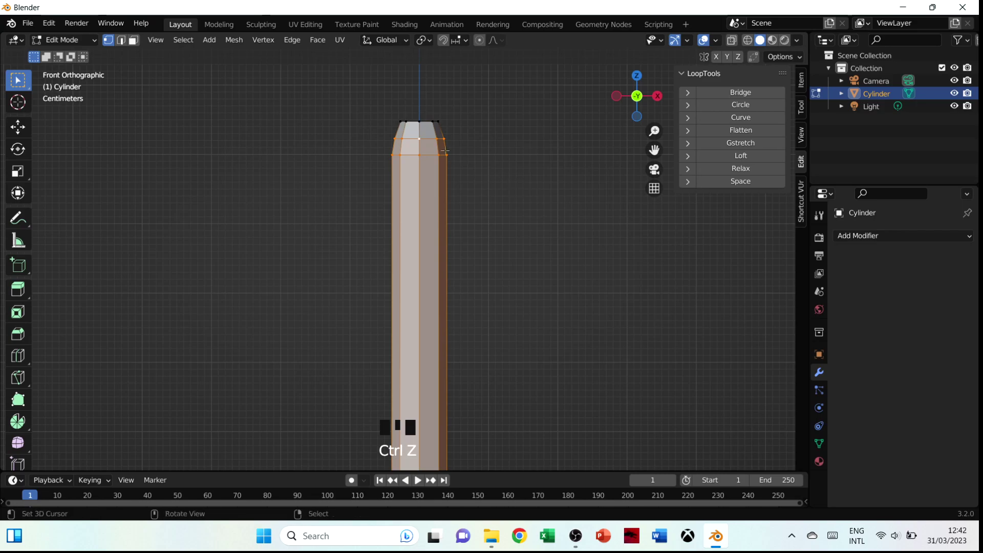
{"action": "right_click", "coordinate": [433, 130], "text": "alt+shift"}
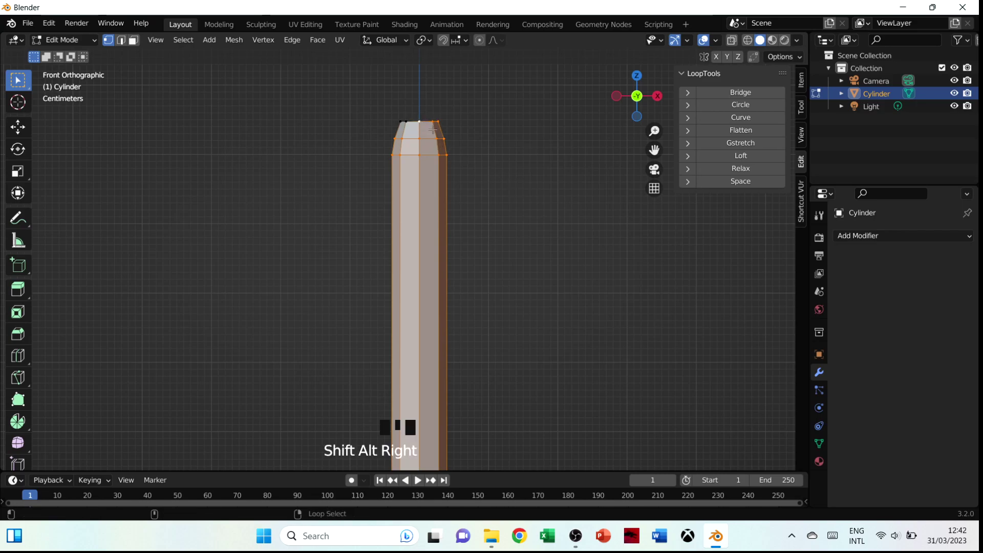
{"action": "right_click", "coordinate": [408, 125], "text": "alt+shift"}
{"action": "middle_click_drag", "start_coordinate": [460, 134], "coordinate": [512, 267]}
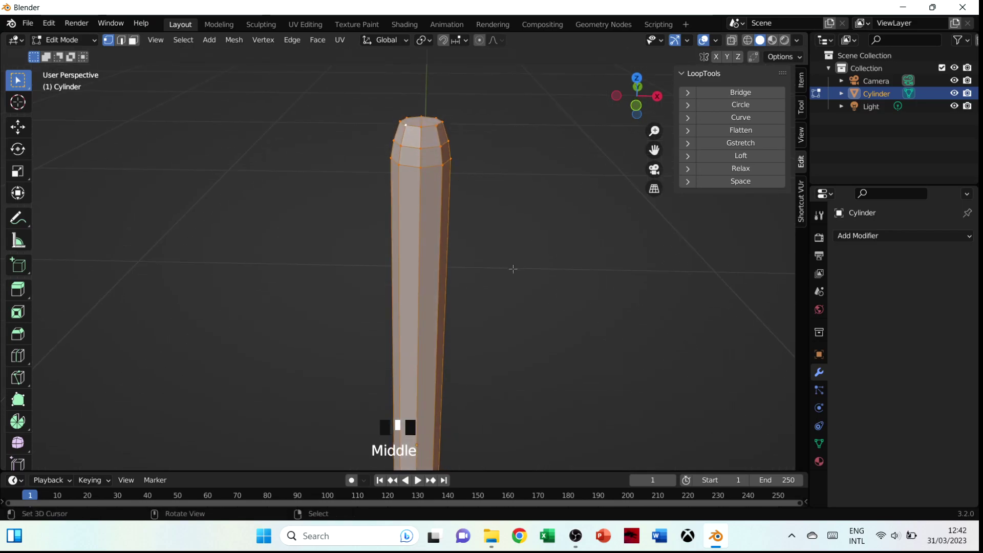
Step: Deselect the loop at the shaft's base and narrow the three top loops by scaling to about 0.64 and slightly further
{"action": "key", "text": "s"}
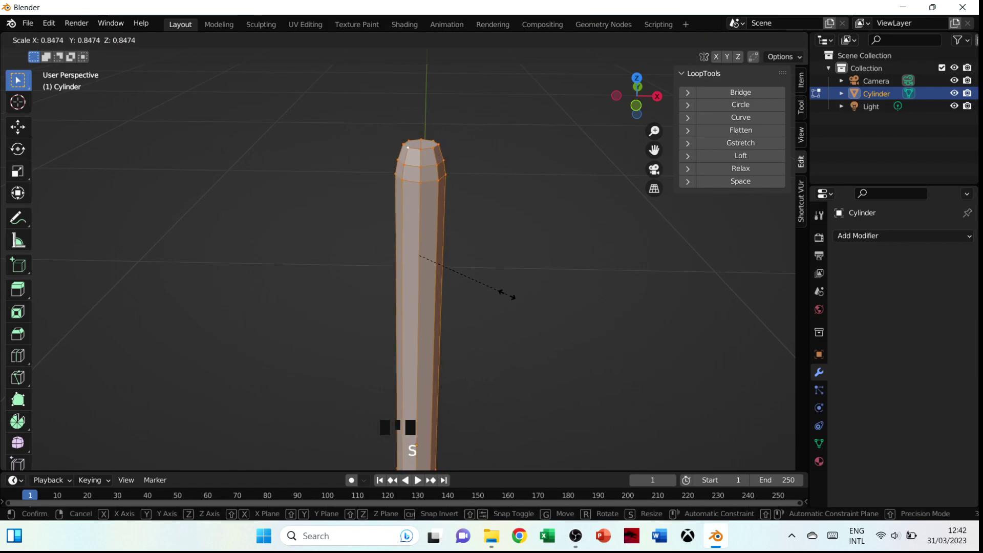
{"action": "left_click", "coordinate": [507, 294]}
{"action": "scroll", "coordinate": [438, 353], "scroll_direction": "down", "scroll_amount": 4}
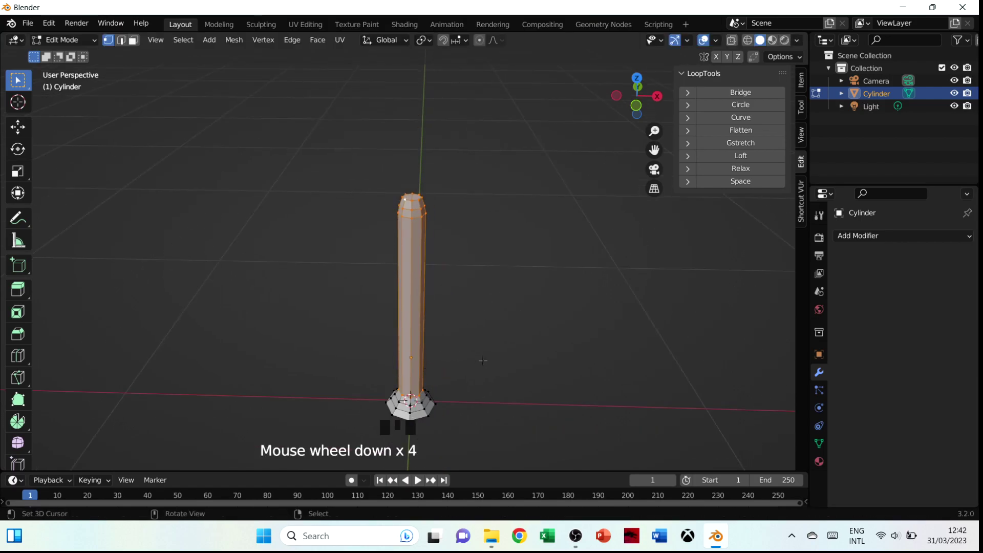
{"action": "middle_click_drag", "start_coordinate": [482, 360], "coordinate": [487, 281], "text": "shift"}
{"action": "scroll", "coordinate": [430, 373], "scroll_direction": "up", "scroll_amount": 4}
{"action": "right_click", "coordinate": [425, 383], "text": "alt+shift"}
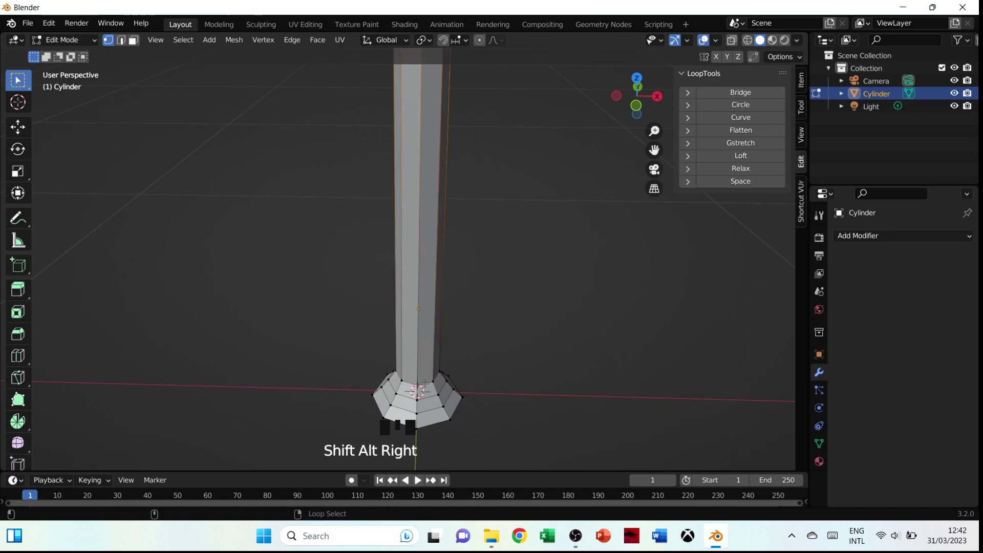
{"action": "scroll", "coordinate": [500, 274], "scroll_direction": "down", "scroll_amount": 4}
{"action": "key", "text": "s"}
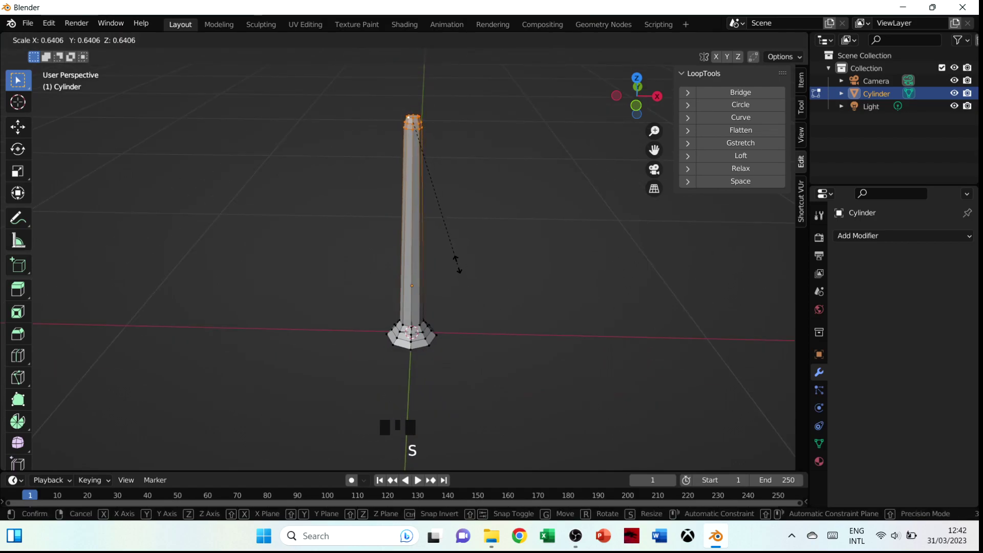
{"action": "left_click", "coordinate": [455, 261]}
{"action": "key", "text": "grave"}
{"action": "left_click", "coordinate": [402, 240]}
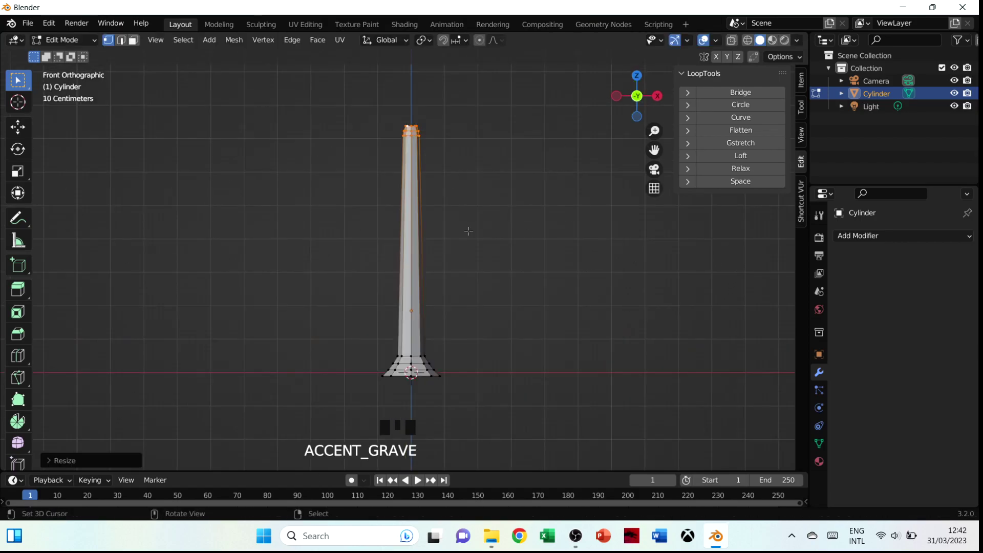
{"action": "key", "text": "s"}
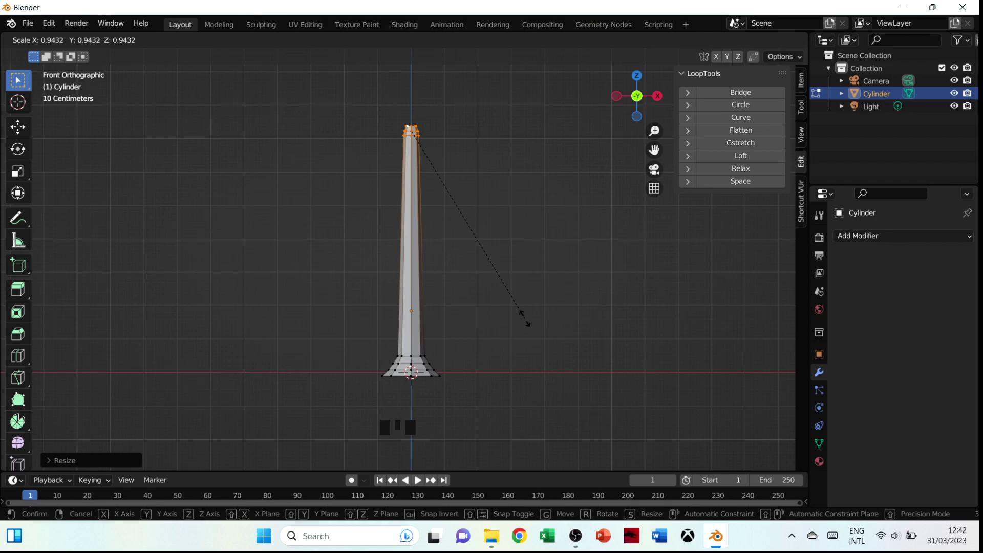
{"action": "left_click", "coordinate": [508, 298]}
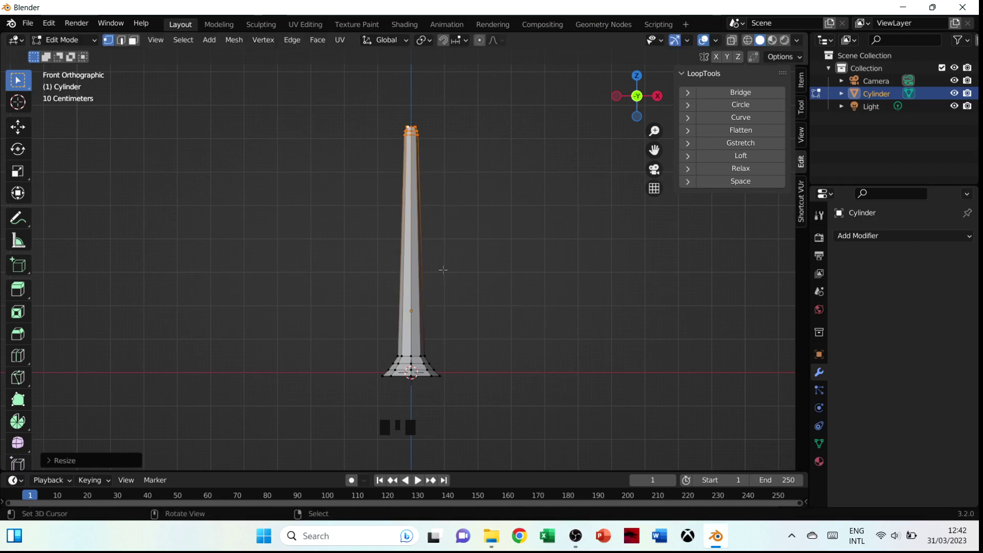
Step: Extrude the flare's bottom edge loop downward and scale the new loop up to about 1.24
{"action": "scroll", "coordinate": [428, 364], "scroll_direction": "up", "scroll_amount": 3}
{"action": "middle_click_drag", "start_coordinate": [491, 426], "coordinate": [464, 379], "text": "shift"}
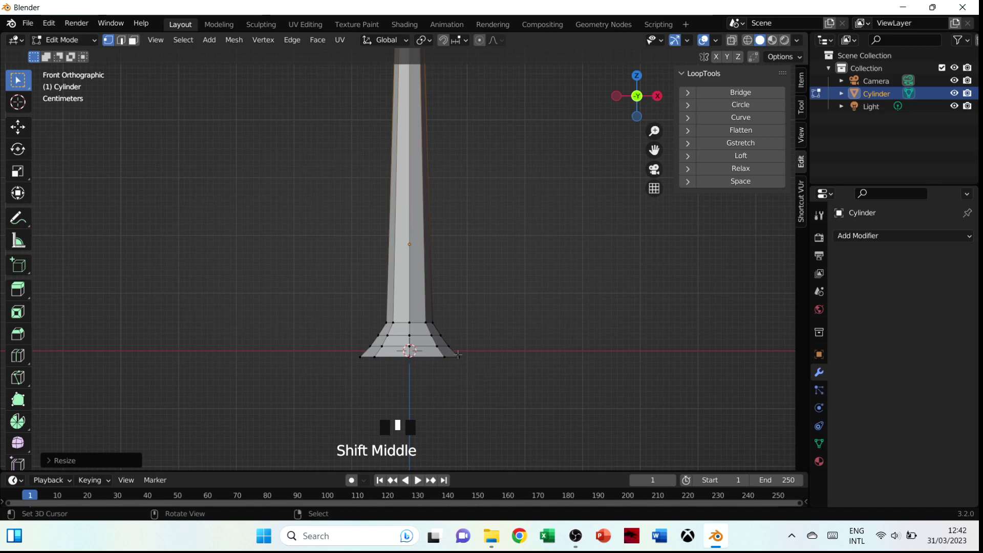
{"action": "right_click", "coordinate": [458, 361], "text": "alt"}
{"action": "right_click", "coordinate": [457, 366], "text": "alt"}
{"action": "right_click", "coordinate": [458, 367], "text": "alt"}
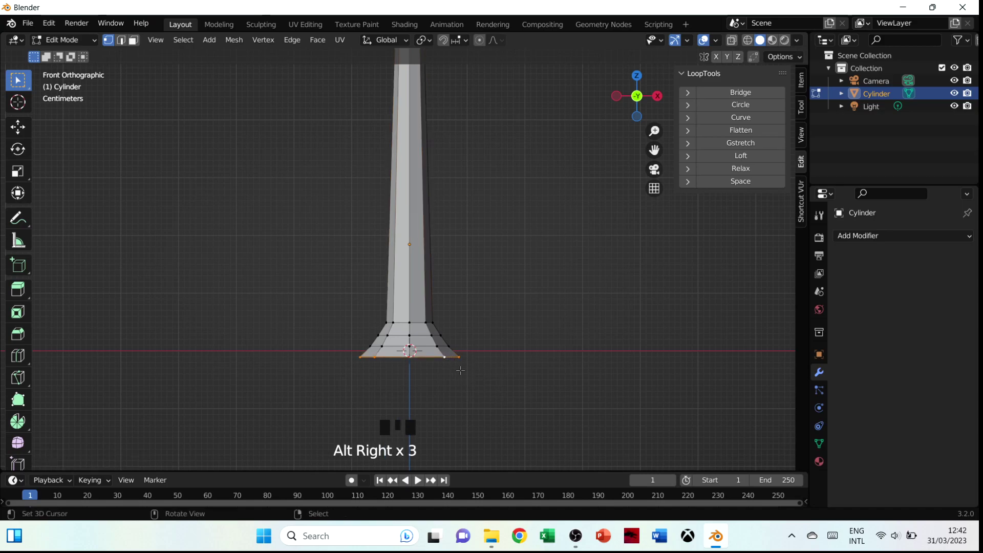
{"action": "key", "text": "e"}
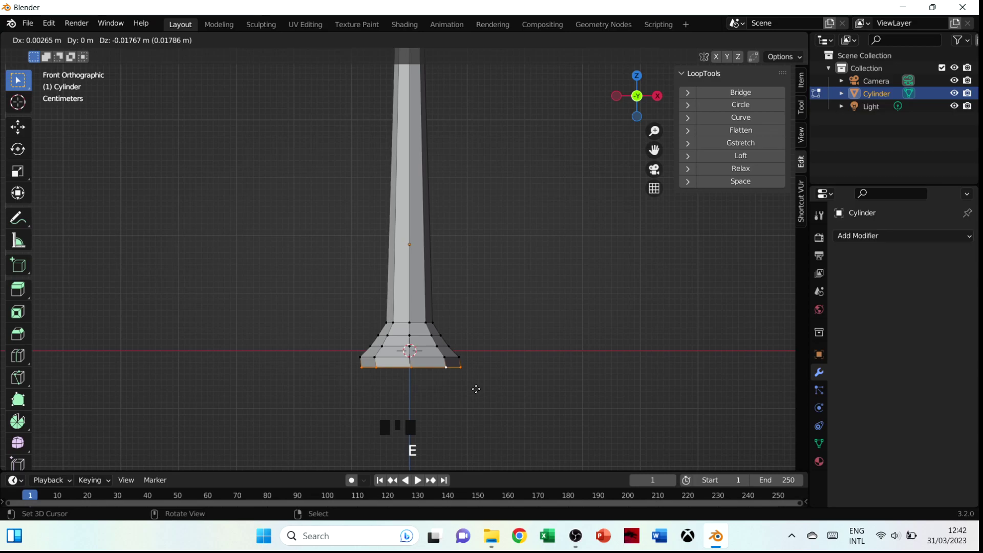
{"action": "left_click", "coordinate": [476, 393]}
{"action": "key", "text": "s"}
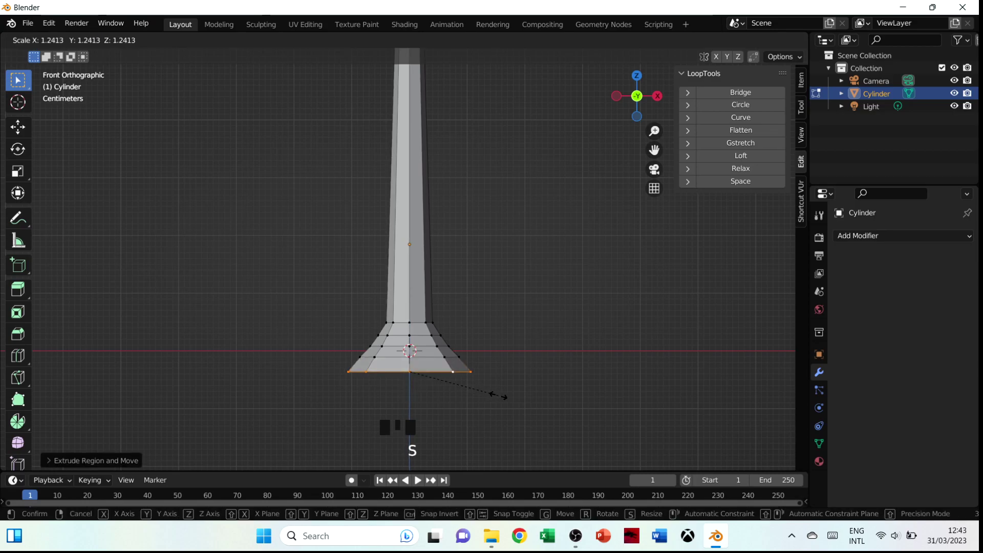
{"action": "left_click", "coordinate": [498, 395]}
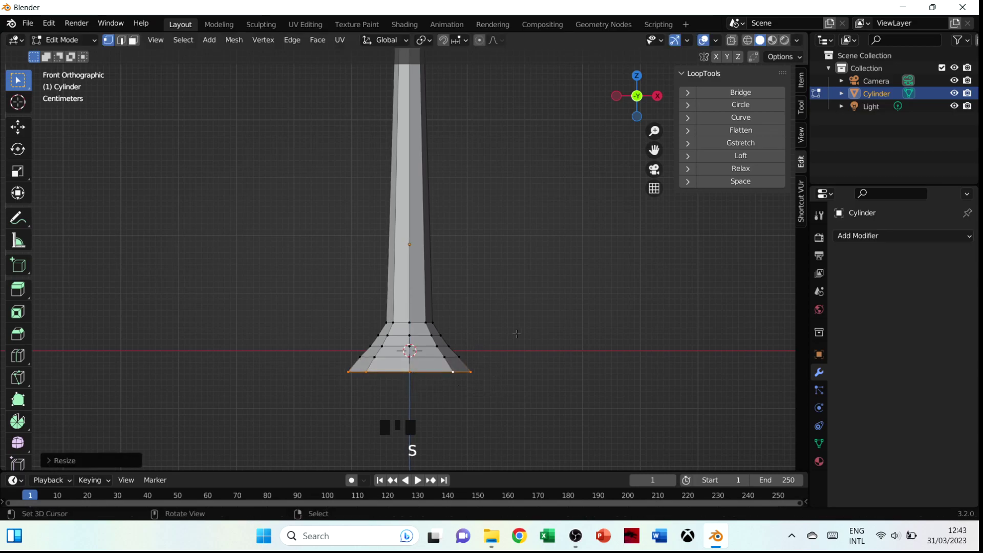
Step: Switch to face selection and select the shaft's front faces on the negative X half
{"action": "middle_click_drag", "start_coordinate": [516, 333], "coordinate": [510, 360]}
{"action": "scroll", "coordinate": [509, 359], "scroll_direction": "down", "scroll_amount": 5}
{"action": "key", "text": "grave"}
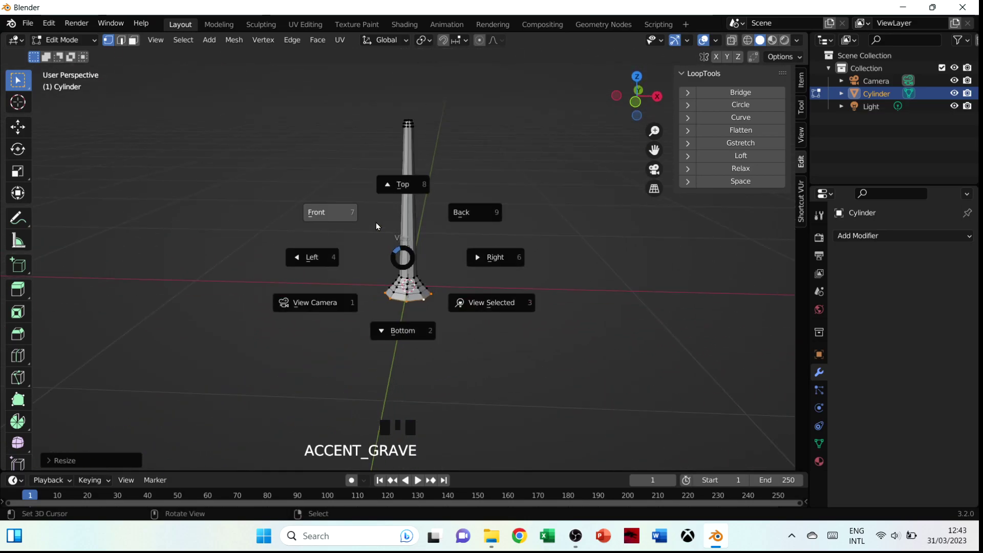
{"action": "scroll", "coordinate": [440, 247], "scroll_direction": "up", "scroll_amount": 5}
{"action": "middle_click_drag", "start_coordinate": [440, 247], "coordinate": [467, 343], "text": "shift"}
{"action": "key", "text": "c"}
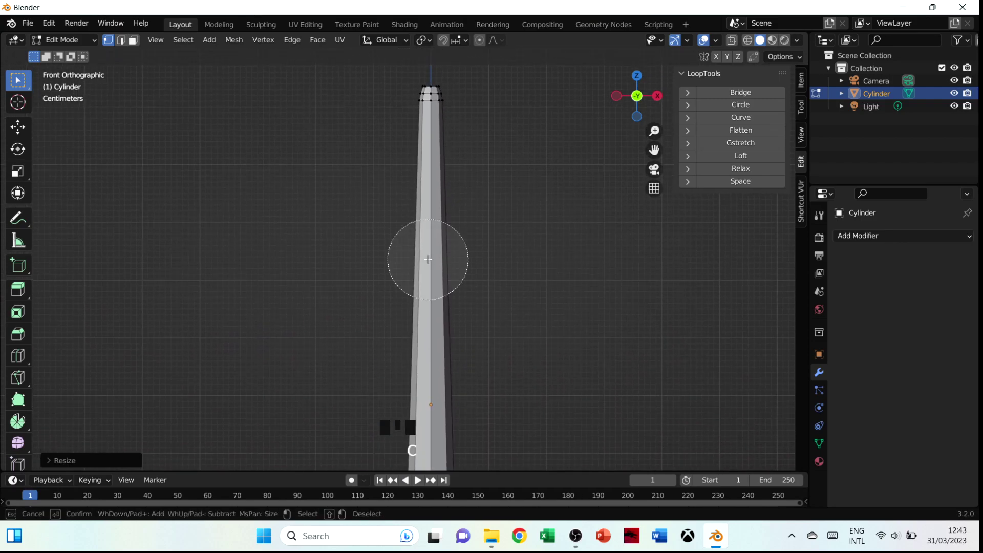
{"action": "left_click", "coordinate": [383, 98]}
{"action": "right_click", "coordinate": [383, 99]}
{"action": "key", "text": "3"}
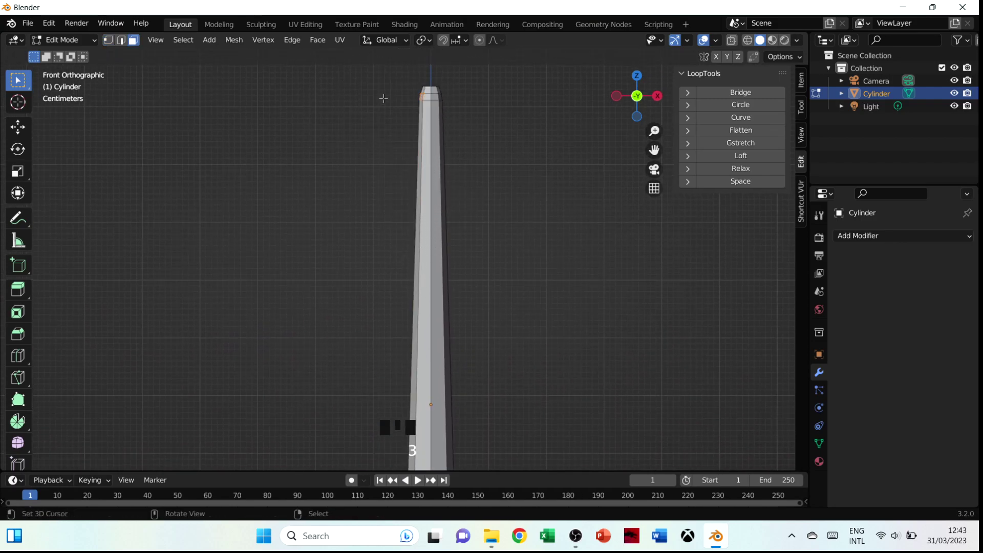
{"action": "key", "text": "c"}
{"action": "left_click", "coordinate": [385, 100]}
{"action": "right_click", "coordinate": [373, 176]}
{"action": "key", "text": "c"}
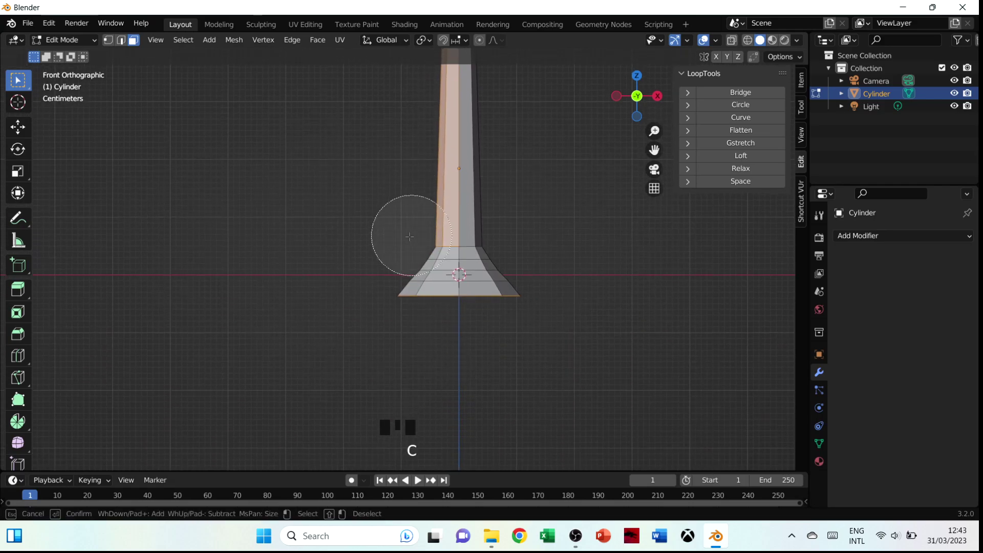
{"action": "key", "text": "Escape"}
Step: Cut the base's underside face in half with the Knife, from its front vertex to its back vertex
{"action": "middle_click_drag", "start_coordinate": [450, 296], "coordinate": [454, 322]}
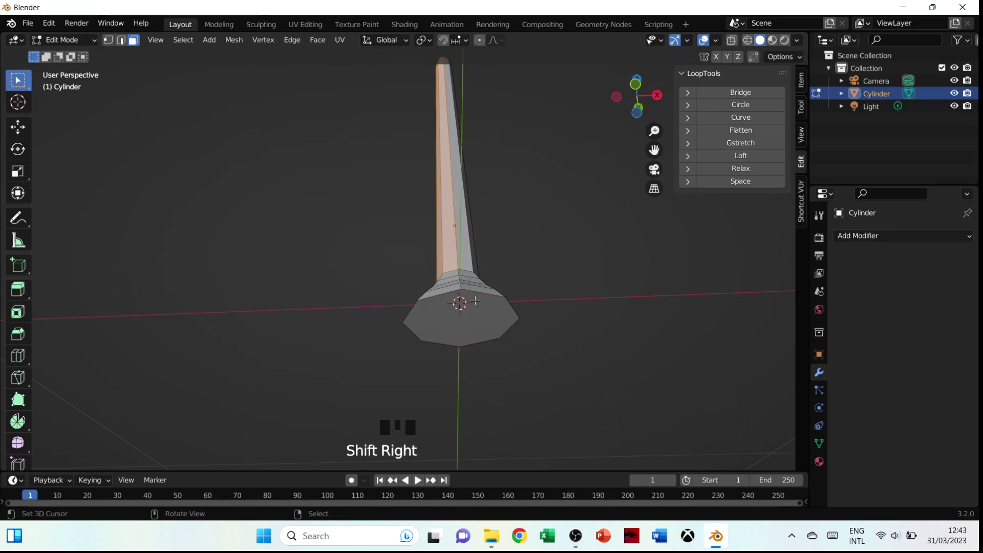
{"action": "key", "text": "k"}
{"action": "key", "text": "shift"}
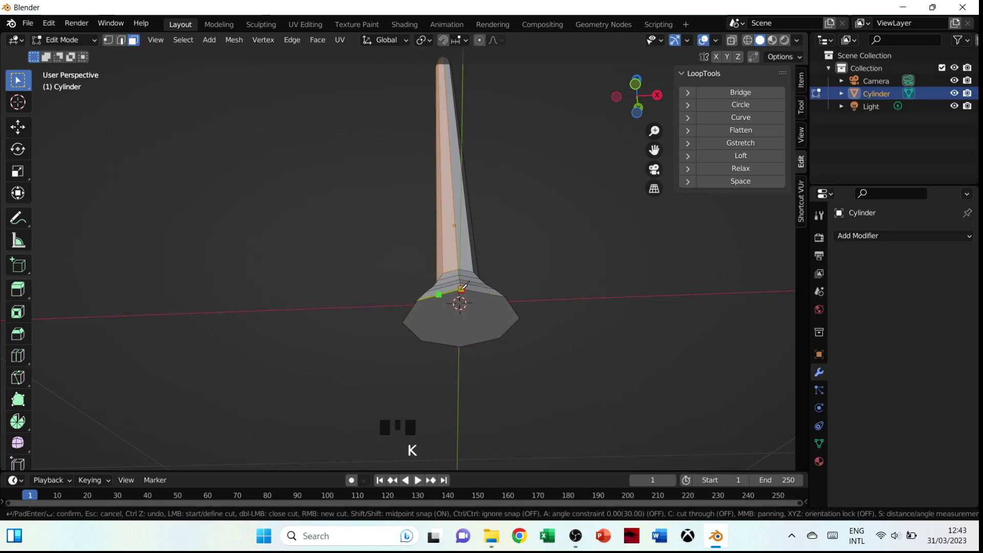
{"action": "left_click", "coordinate": [462, 341]}
{"action": "key", "text": "Return"}
{"action": "mouse_move", "coordinate": [434, 277]}
{"action": "middle_mouse_down"}
{"action": "mouse_move", "coordinate": [437, 316]}
{"action": "mouse_move", "coordinate": [419, 278]}
{"action": "middle_mouse_up"}
Step: Select the flare faces on the negative X half and delete them together with that half's shaft faces
{"action": "key", "text": "grave"}
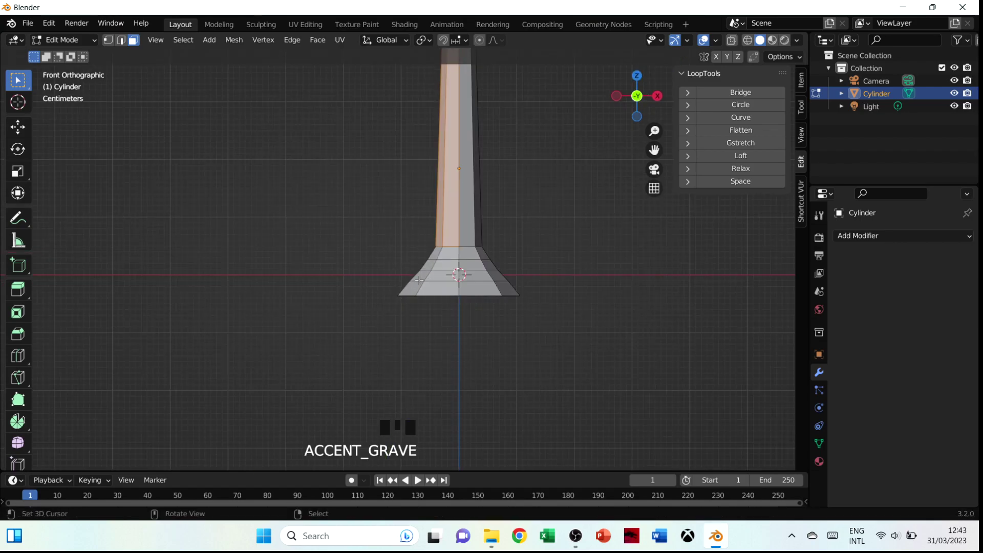
{"action": "key", "text": "c"}
{"action": "left_click_drag", "start_coordinate": [445, 297], "coordinate": [413, 267]}
{"action": "right_click", "coordinate": [414, 276]}
{"action": "key", "text": "x"}
{"action": "left_click", "coordinate": [416, 276]}
{"action": "key", "text": "c"}
{"action": "left_click_drag", "start_coordinate": [397, 268], "coordinate": [402, 261]}
{"action": "right_click", "coordinate": [402, 259]}
{"action": "key", "text": "x"}
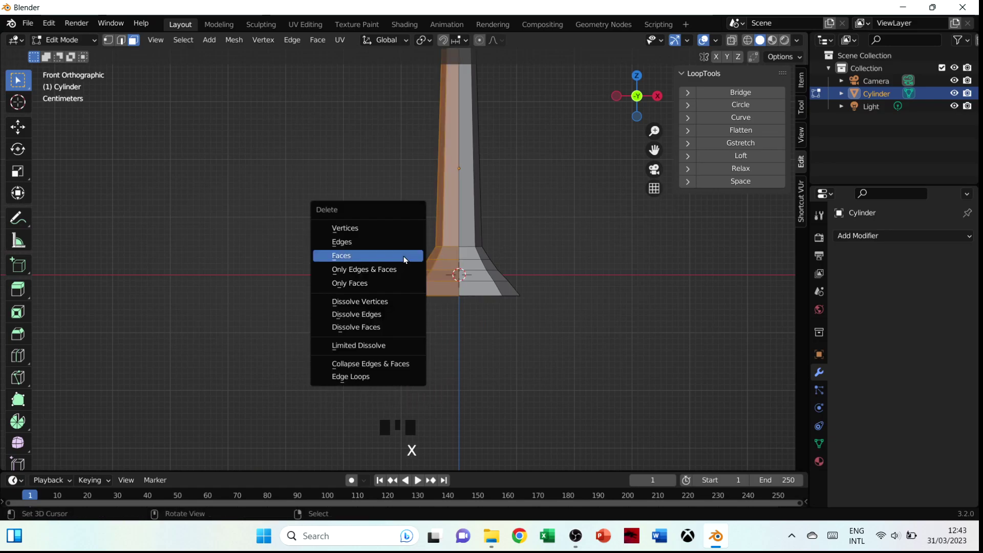
{"action": "left_click", "coordinate": [404, 256]}
{"action": "middle_click_drag", "start_coordinate": [403, 255], "coordinate": [418, 263]}
{"action": "right_click", "coordinate": [418, 263]}
{"action": "key", "text": "x"}
{"action": "left_click", "coordinate": [421, 264]}
Step: Select and delete leftover faces of the negative X half at the post's rounded tip
{"action": "scroll", "coordinate": [421, 264], "scroll_direction": "down", "scroll_amount": 8}
{"action": "middle_click_drag", "start_coordinate": [424, 146], "coordinate": [487, 331], "text": "shift"}
{"action": "scroll", "coordinate": [478, 256], "scroll_direction": "up", "scroll_amount": 7}
{"action": "scroll", "coordinate": [496, 292], "scroll_direction": "up", "scroll_amount": 1}
{"action": "right_click", "coordinate": [523, 305]}
{"action": "right_click", "coordinate": [522, 306], "text": "shift"}
{"action": "right_click", "coordinate": [522, 308], "text": "shift"}
{"action": "right_click", "coordinate": [521, 308], "text": "shift"}
{"action": "right_click", "coordinate": [521, 309]}
{"action": "right_click", "coordinate": [518, 312], "text": "shift"}
{"action": "right_click", "coordinate": [515, 311], "text": "shift"}
{"action": "key", "text": "x"}
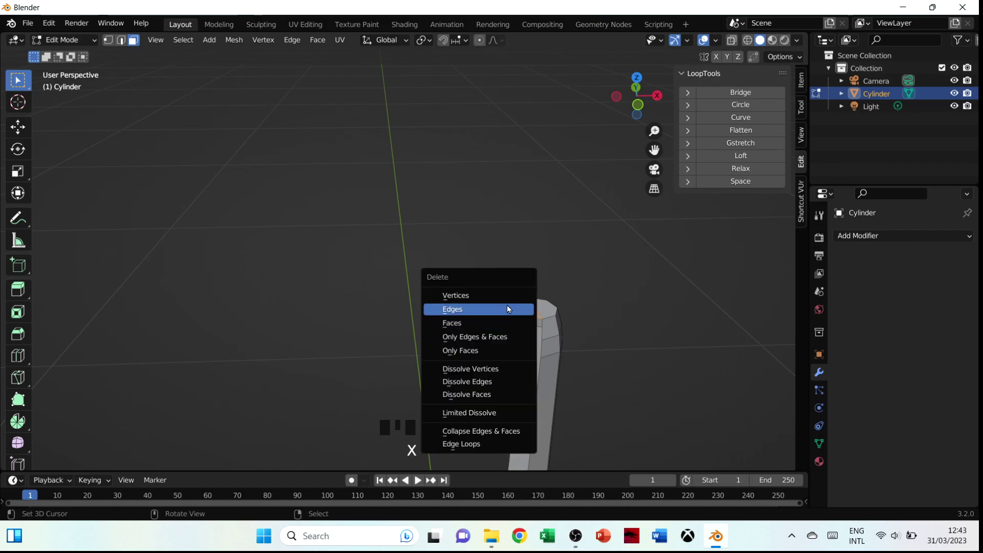
{"action": "left_click", "coordinate": [506, 315]}
Step: Delete the last two stray side faces hanging off the cut edge of the rounded tip
{"action": "right_click", "coordinate": [510, 314]}
{"action": "middle_click_drag", "start_coordinate": [510, 314], "coordinate": [579, 311]}
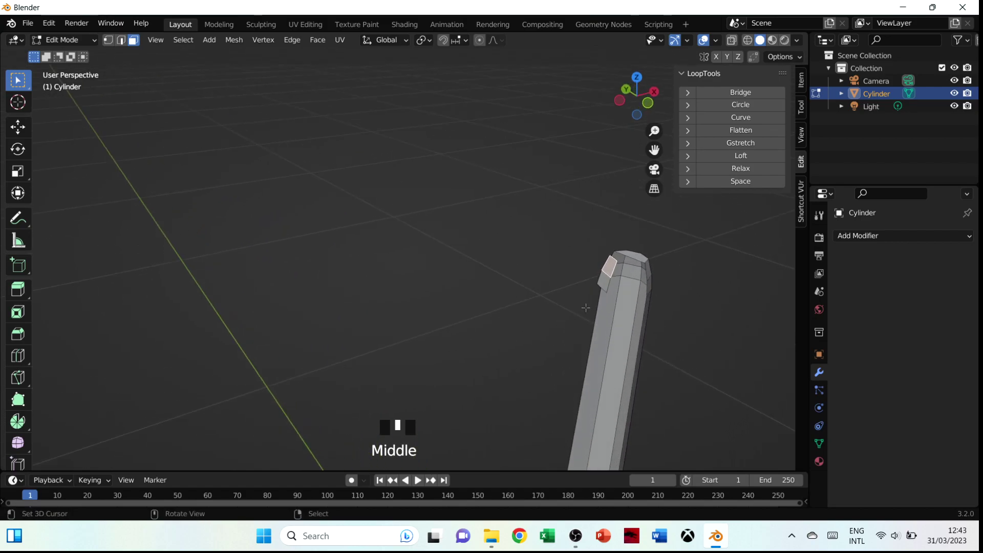
{"action": "right_click", "coordinate": [599, 283], "text": "shift"}
{"action": "key", "text": "x"}
{"action": "left_click", "coordinate": [588, 287]}
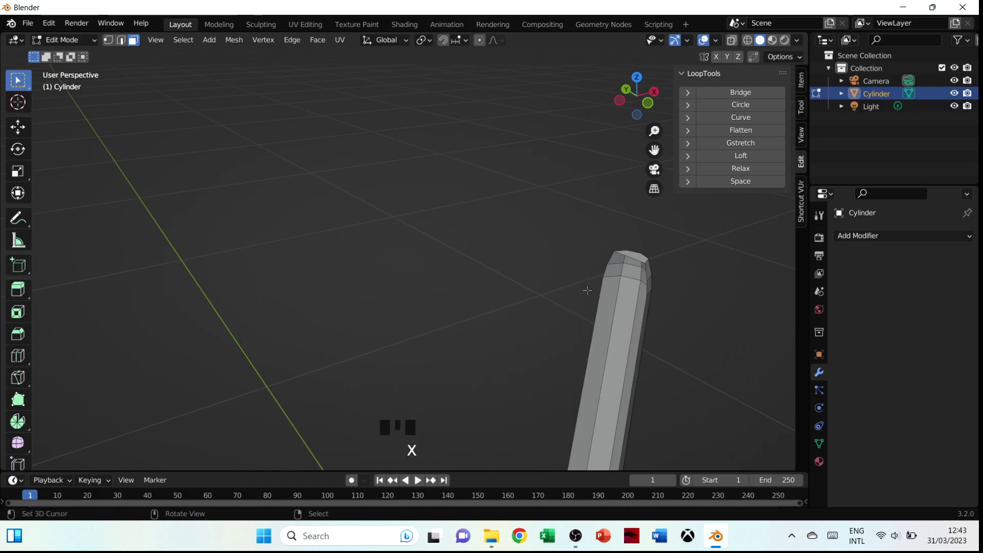
Step: Add a Mirror modifier across the X axis to the half post and return to editing its mesh
{"action": "key", "text": "grave"}
{"action": "scroll", "coordinate": [517, 313], "scroll_direction": "down", "scroll_amount": 7}
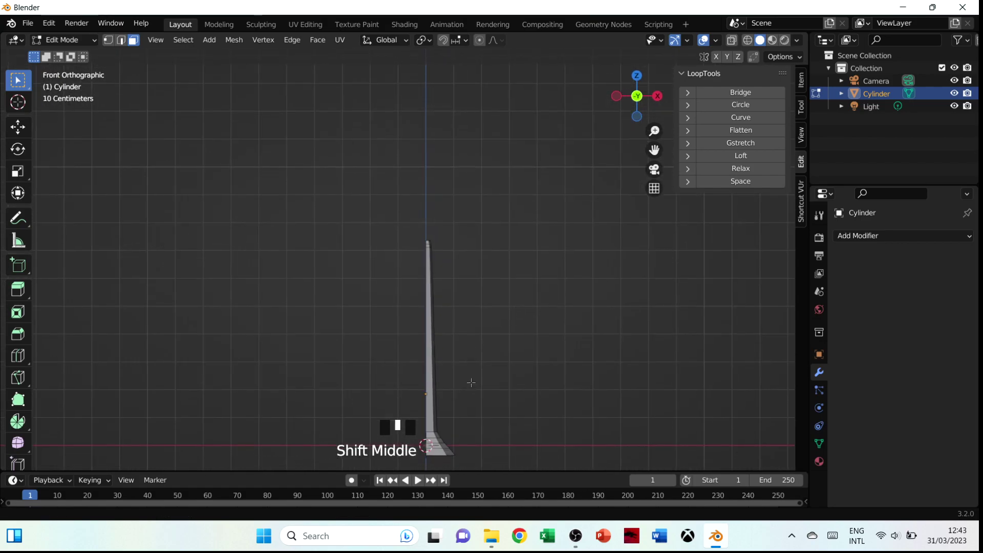
{"action": "middle_click_drag", "start_coordinate": [468, 389], "coordinate": [494, 287], "text": "shift"}
{"action": "key", "text": "Tab"}
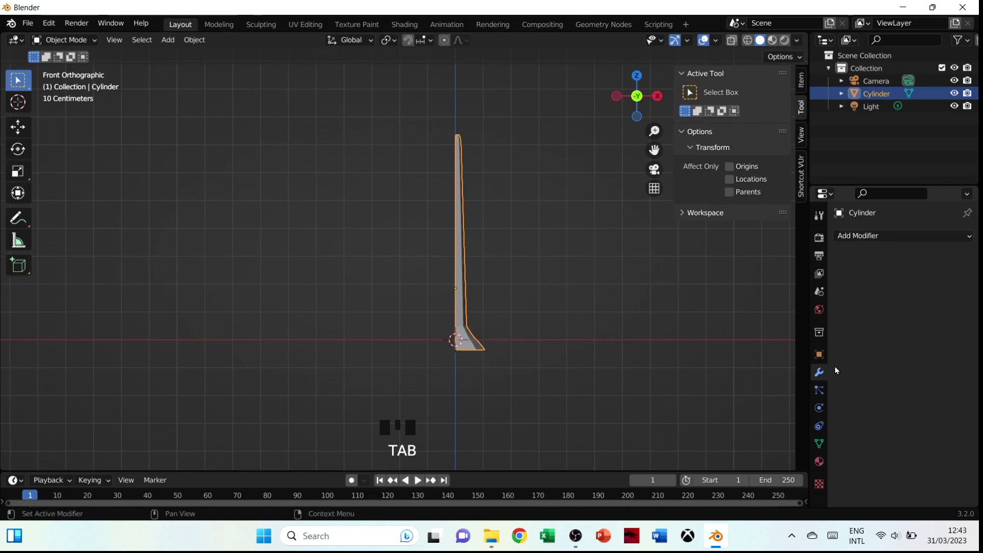
{"action": "left_click", "coordinate": [877, 236]}
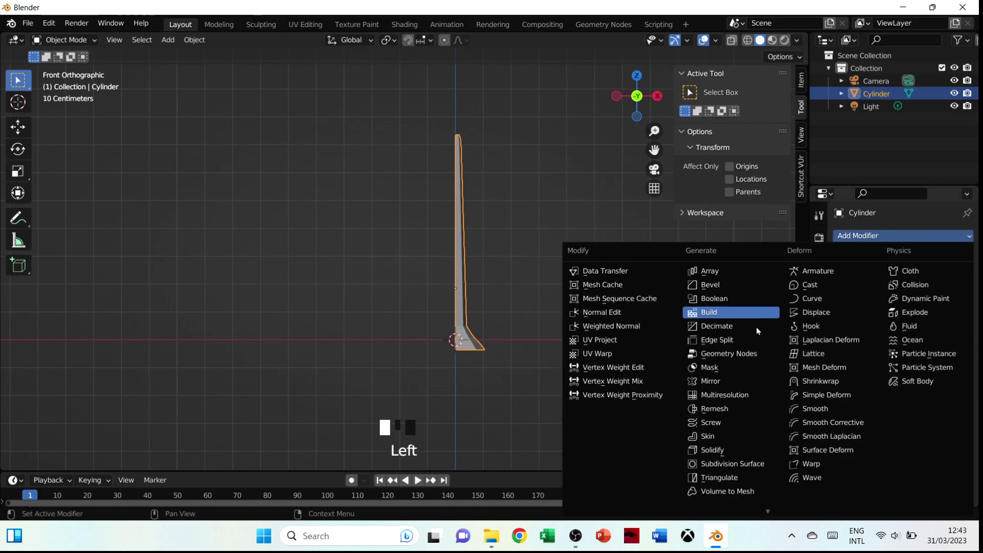
{"action": "left_click", "coordinate": [736, 382]}
{"action": "key", "text": "Tab"}
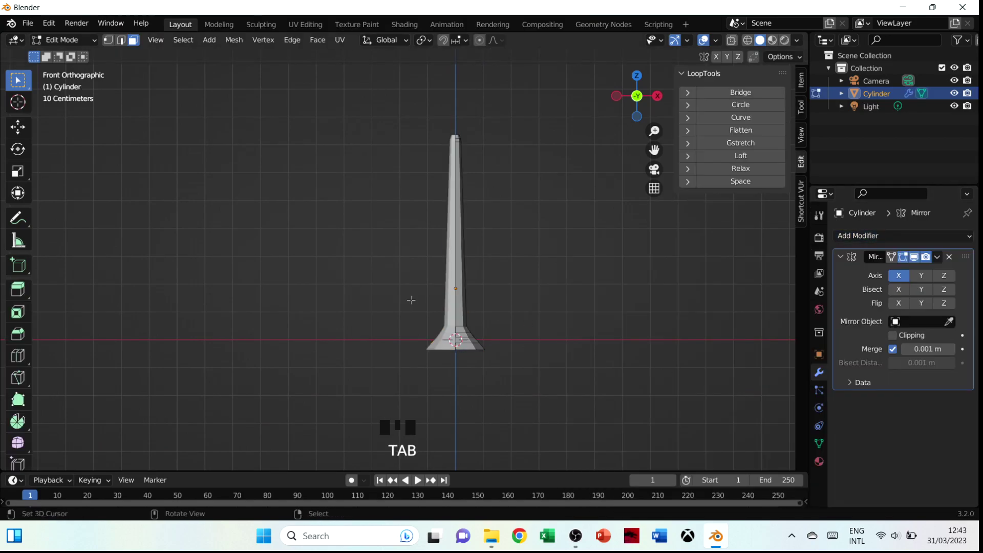
Step: Extrude the bottom edge loop of the flared base downward by about 0.04 m
{"action": "middle_click_drag", "start_coordinate": [506, 358], "coordinate": [504, 281], "text": "shift"}
{"action": "scroll", "coordinate": [505, 279], "scroll_direction": "up", "scroll_amount": 6}
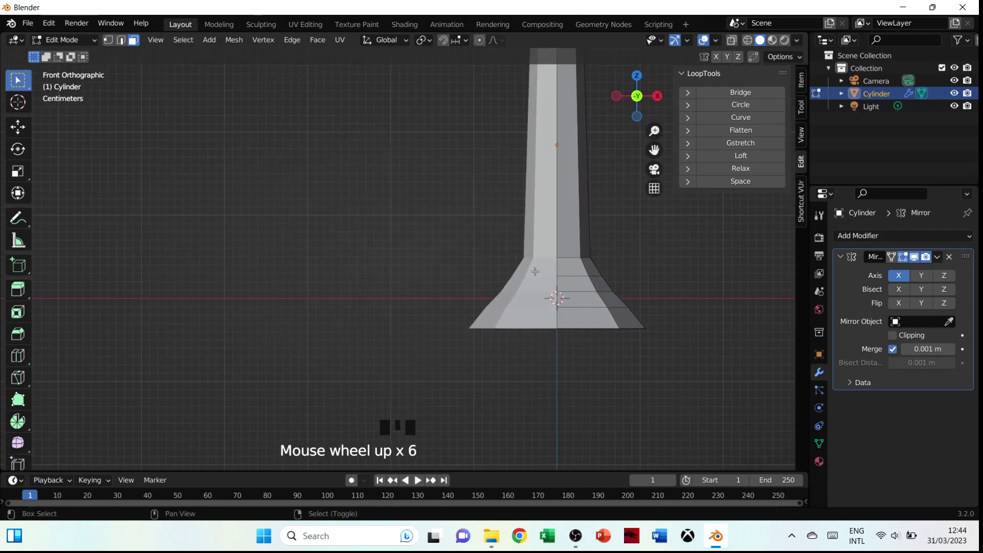
{"action": "middle_click_drag", "start_coordinate": [620, 285], "coordinate": [440, 310], "text": "shift"}
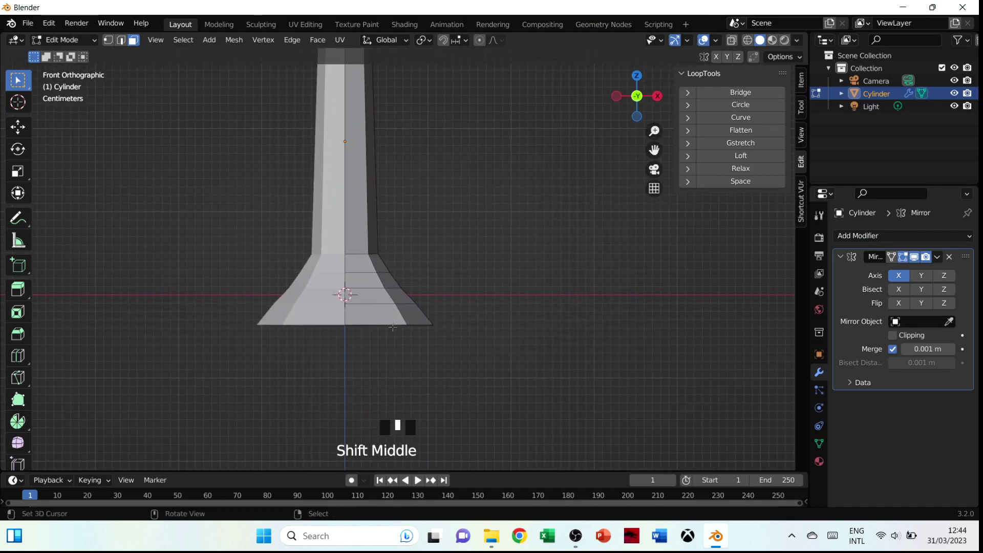
{"action": "key", "text": "1"}
{"action": "key", "text": "e"}
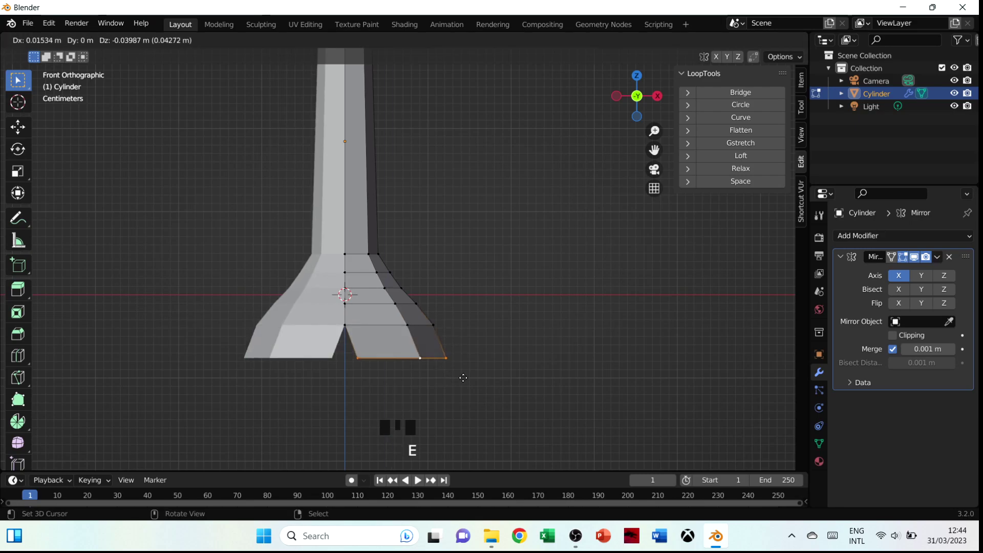
{"action": "left_click", "coordinate": [463, 377]}
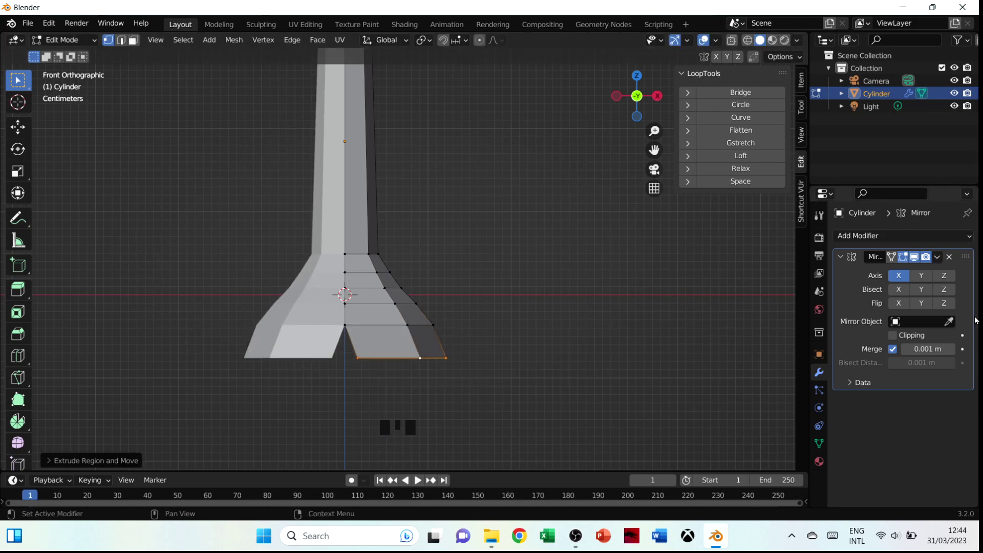
Step: Enable Clipping on the Mirror modifier and move the extruded edge about 0.027 m inward along X to the mirror plane
{"action": "key", "text": "g"}
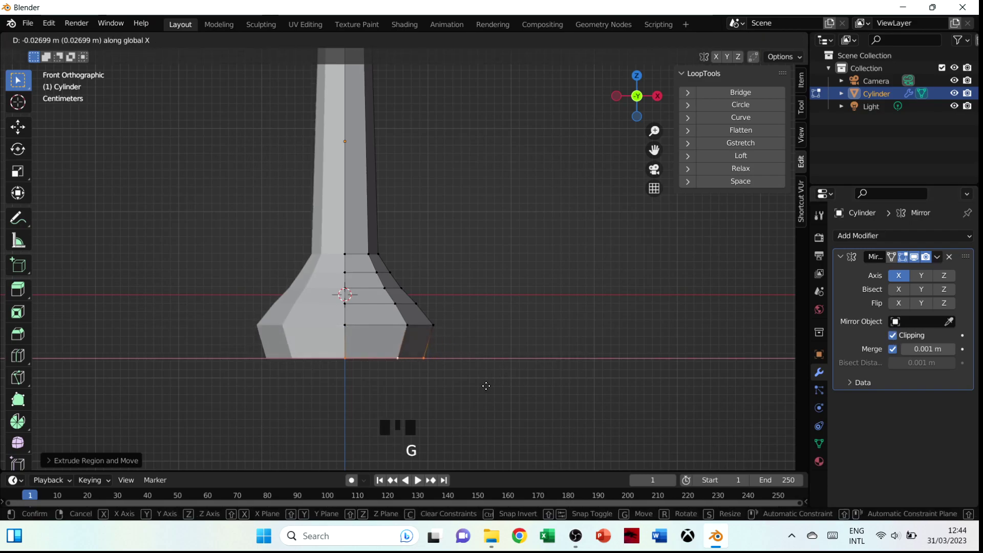
{"action": "left_click", "coordinate": [485, 385]}
{"action": "right_click", "coordinate": [486, 385]}
Step: Select the extruded bottom edge loop and scale it inward so the new band narrows downward
{"action": "right_click", "coordinate": [417, 358]}
{"action": "right_click", "coordinate": [392, 357], "text": "alt"}
{"action": "key", "text": "g"}
{"action": "right_click", "coordinate": [355, 302]}
{"action": "right_click", "coordinate": [354, 302]}
{"action": "key", "text": "g"}
{"action": "right_click", "coordinate": [419, 371]}
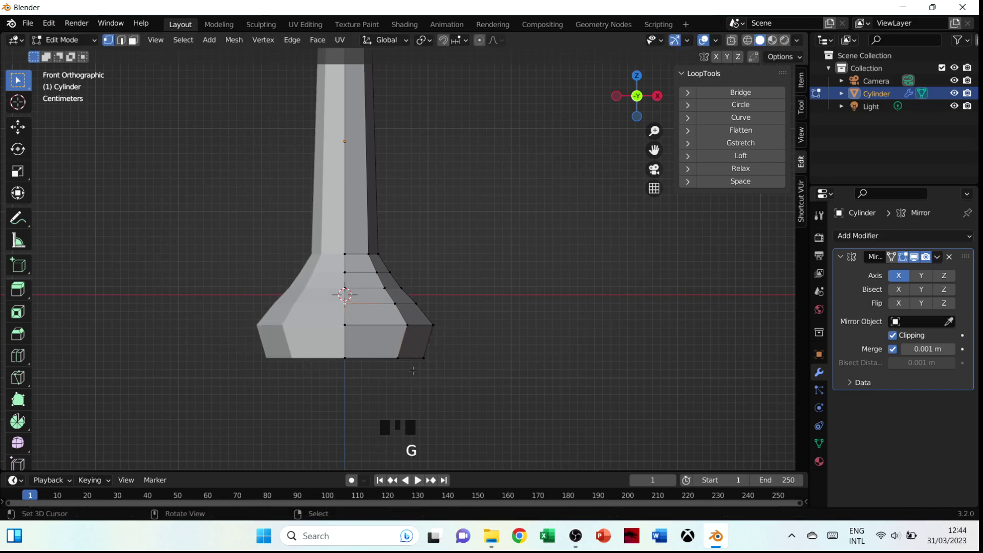
{"action": "right_click", "coordinate": [419, 372]}
{"action": "right_click", "coordinate": [418, 363], "text": "alt"}
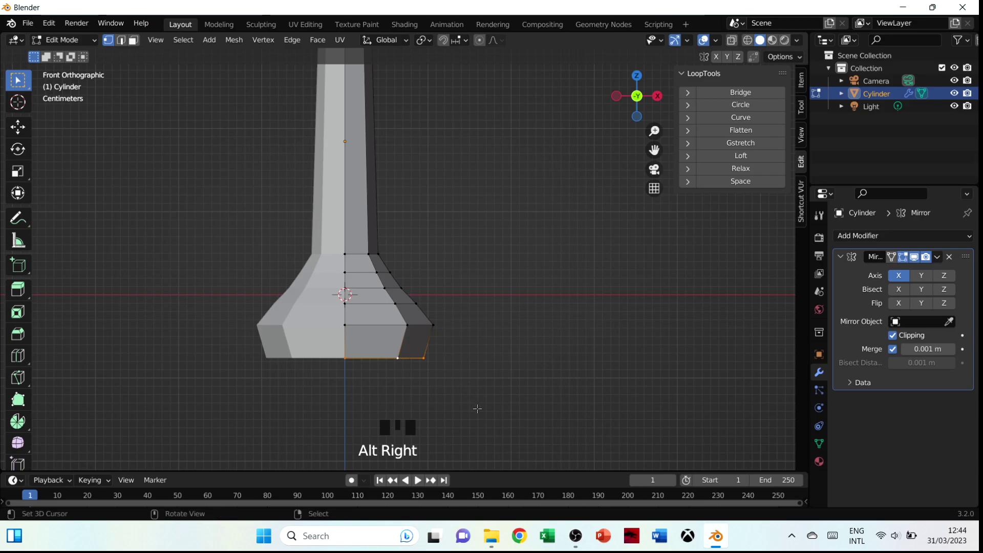
{"action": "key", "text": "s"}
{"action": "left_click", "coordinate": [407, 348]}
Step: Add one centred loop cut around the newly extruded band below the flare
{"action": "key", "text": "ctrl+r"}
{"action": "left_click", "coordinate": [407, 339]}
{"action": "right_click", "coordinate": [406, 341]}
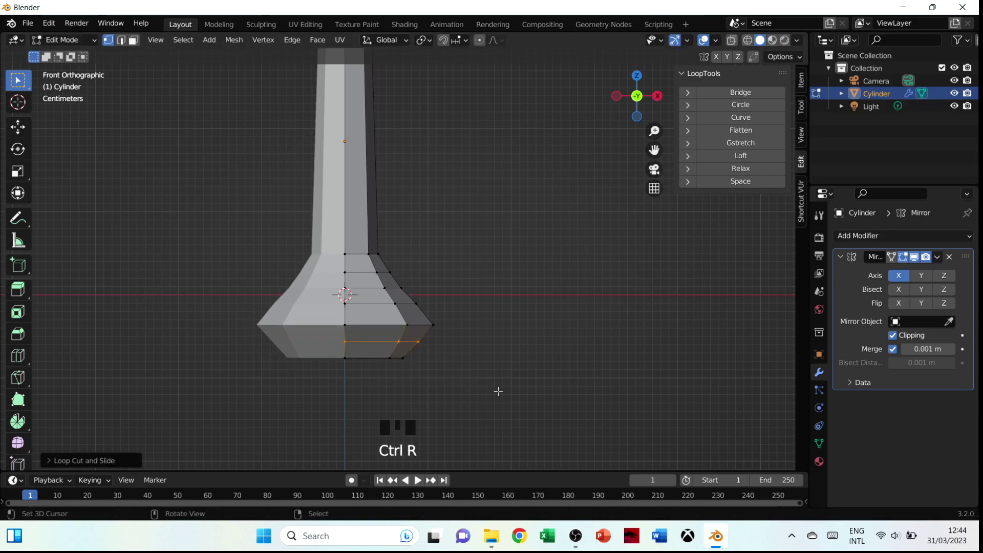
{"action": "key", "text": "s"}
{"action": "right_click", "coordinate": [485, 387]}
{"action": "right_click", "coordinate": [408, 325], "text": "alt"}
{"action": "right_click", "coordinate": [408, 324], "text": "alt"}
{"action": "key", "text": "s"}
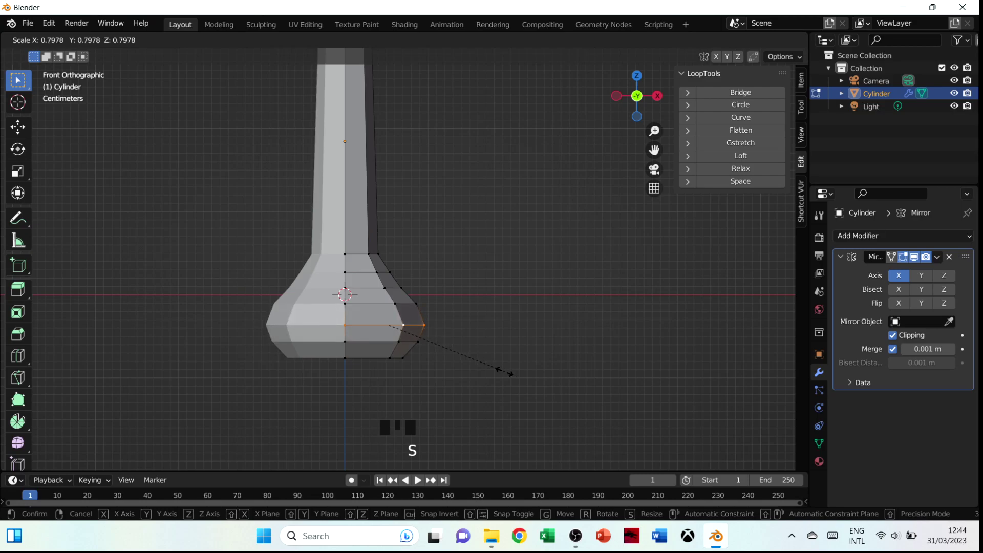
{"action": "right_click", "coordinate": [512, 374]}
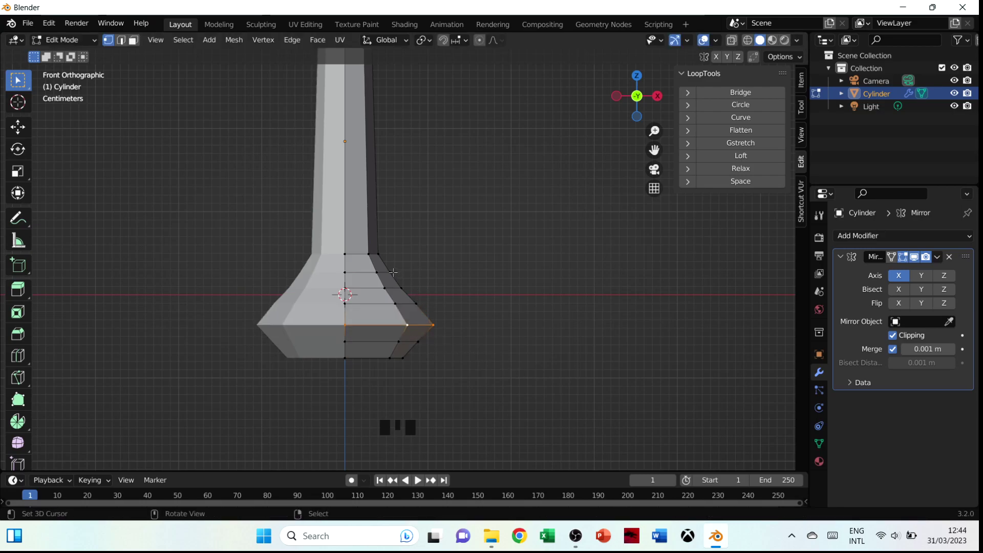
Step: Select the six flare faces on the positive X side, three rows of two, and delete them
{"action": "middle_click_drag", "start_coordinate": [476, 297], "coordinate": [351, 311]}
{"action": "key", "text": "3"}
{"action": "key", "text": "grave"}
{"action": "left_click", "coordinate": [467, 300]}
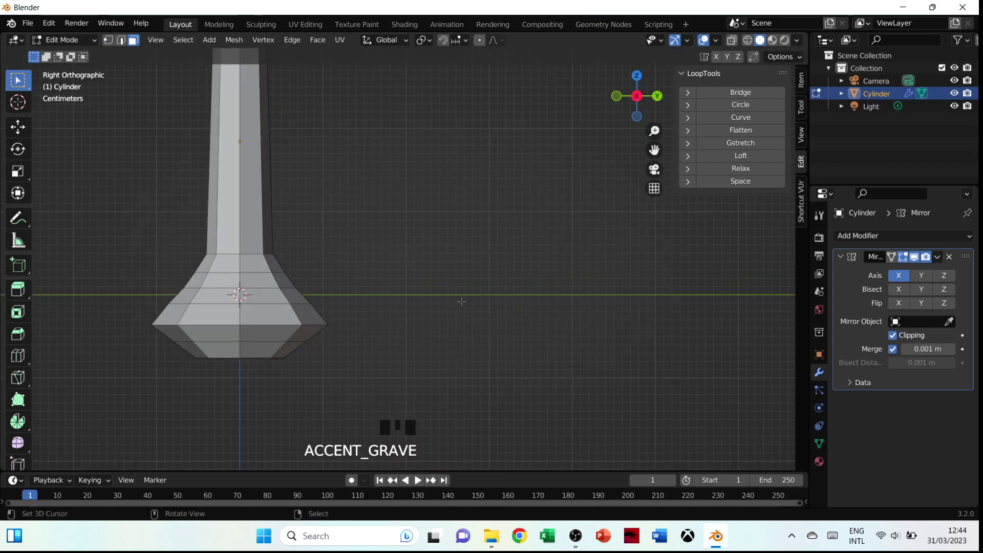
{"action": "right_click", "coordinate": [225, 280]}
{"action": "right_click", "coordinate": [259, 280], "text": "shift"}
{"action": "right_click", "coordinate": [261, 296], "text": "shift"}
{"action": "right_click", "coordinate": [223, 294], "text": "shift"}
{"action": "right_click", "coordinate": [231, 309], "text": "shift"}
{"action": "right_click", "coordinate": [268, 313], "text": "shift"}
{"action": "middle_click_drag", "start_coordinate": [269, 313], "coordinate": [284, 294]}
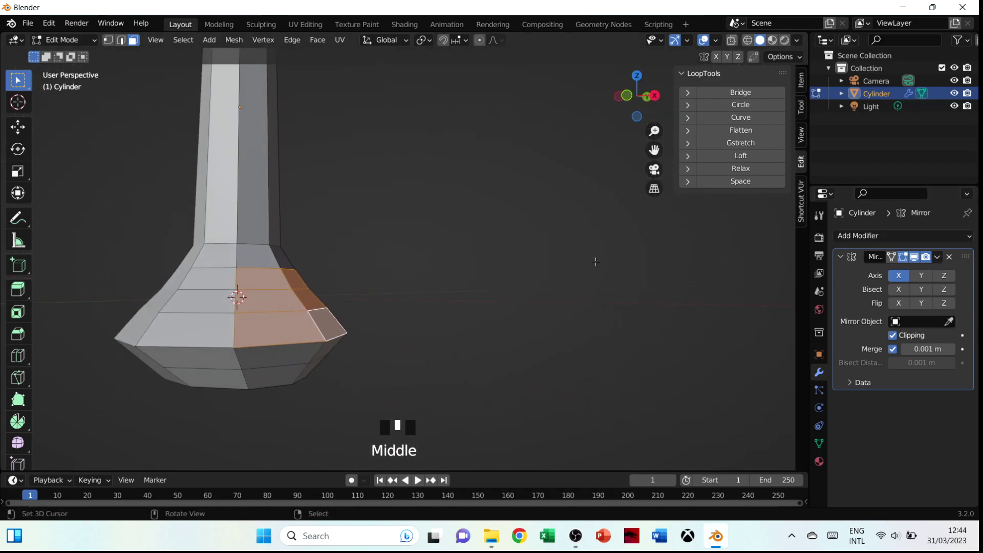
{"action": "key", "text": "grave"}
{"action": "left_click", "coordinate": [341, 216]}
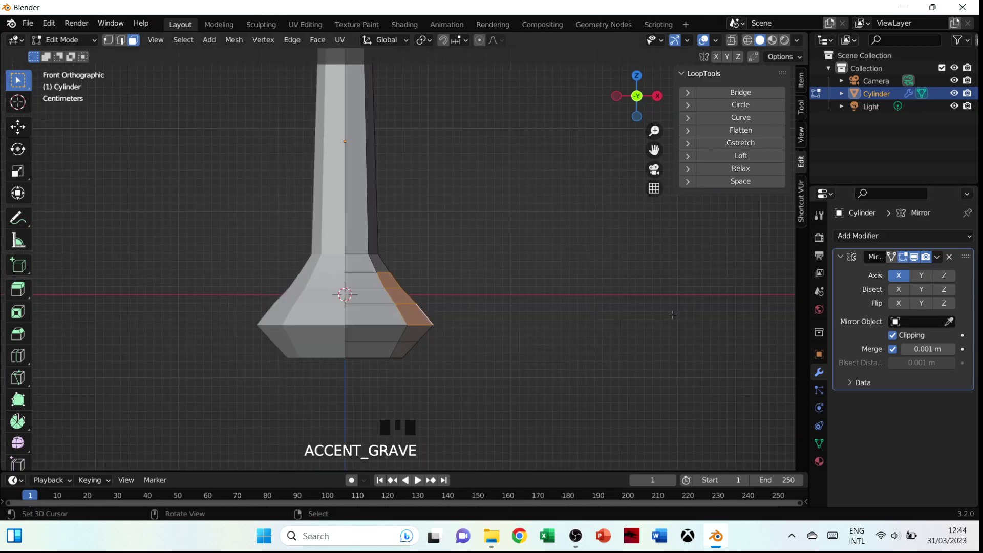
{"action": "key", "text": "x"}
{"action": "left_click", "coordinate": [472, 302]}
Step: Select the two leftover faces inside the opening in the base and delete them
{"action": "key", "text": "1"}
{"action": "middle_click_drag", "start_coordinate": [517, 301], "coordinate": [476, 310]}
{"action": "right_click", "coordinate": [232, 306]}
{"action": "right_click", "coordinate": [274, 324], "text": "alt"}
{"action": "middle_click_drag", "start_coordinate": [274, 324], "coordinate": [283, 372]}
{"action": "key", "text": "3"}
{"action": "right_click", "coordinate": [279, 354]}
{"action": "right_click", "coordinate": [266, 360], "text": "shift"}
{"action": "key", "text": "x"}
{"action": "left_click", "coordinate": [265, 360]}
Step: Select the edge loop around the opening in the flare and reshape it with LoopTools Circle
{"action": "middle_click_drag", "start_coordinate": [265, 360], "coordinate": [324, 321]}
{"action": "key", "text": "1"}
{"action": "right_click", "coordinate": [275, 274]}
{"action": "right_click", "coordinate": [277, 277], "text": "alt"}
{"action": "key", "text": "grave"}
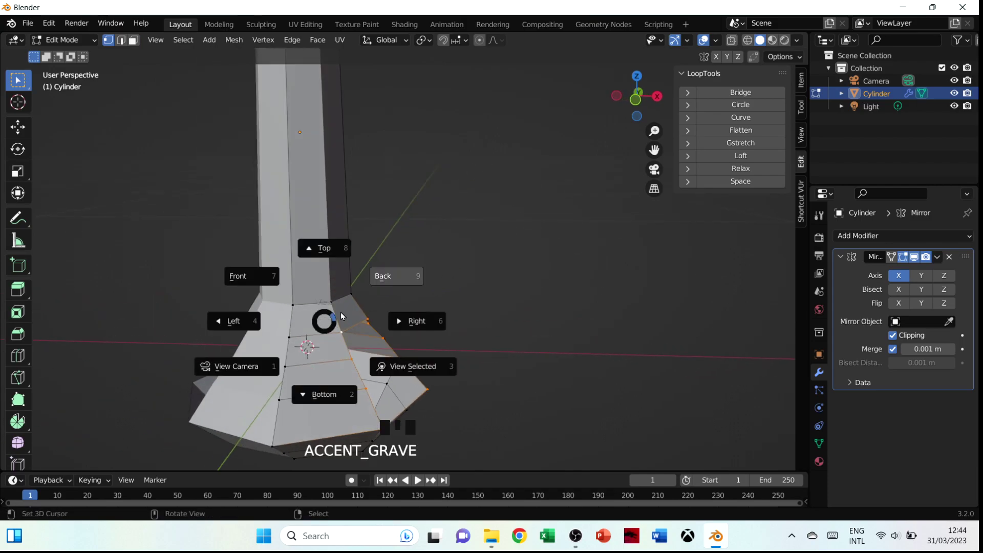
{"action": "left_click", "coordinate": [290, 292]}
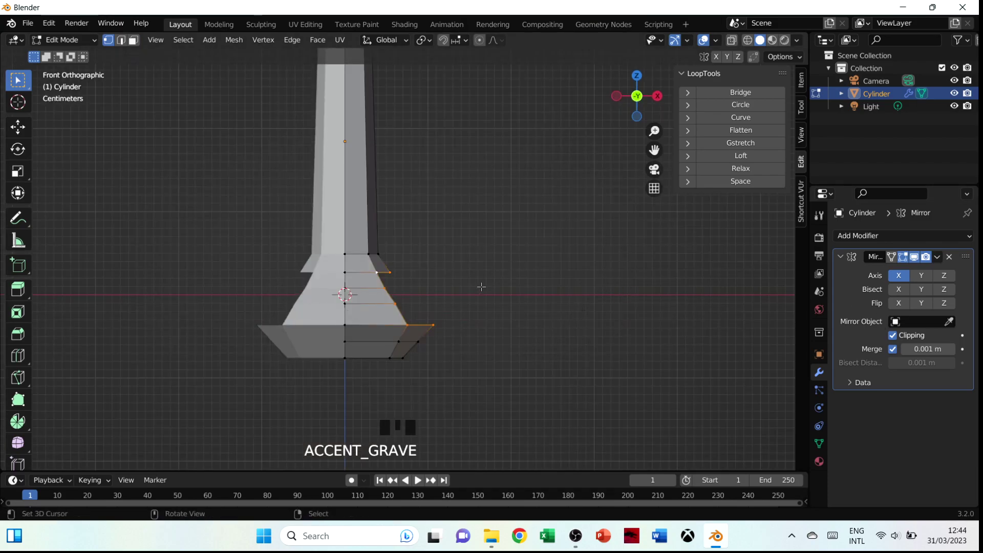
{"action": "left_click", "coordinate": [749, 109]}
{"action": "left_click", "coordinate": [752, 110]}
{"action": "key", "text": "ctrl+z"}
{"action": "key", "text": "ctrl+z"}
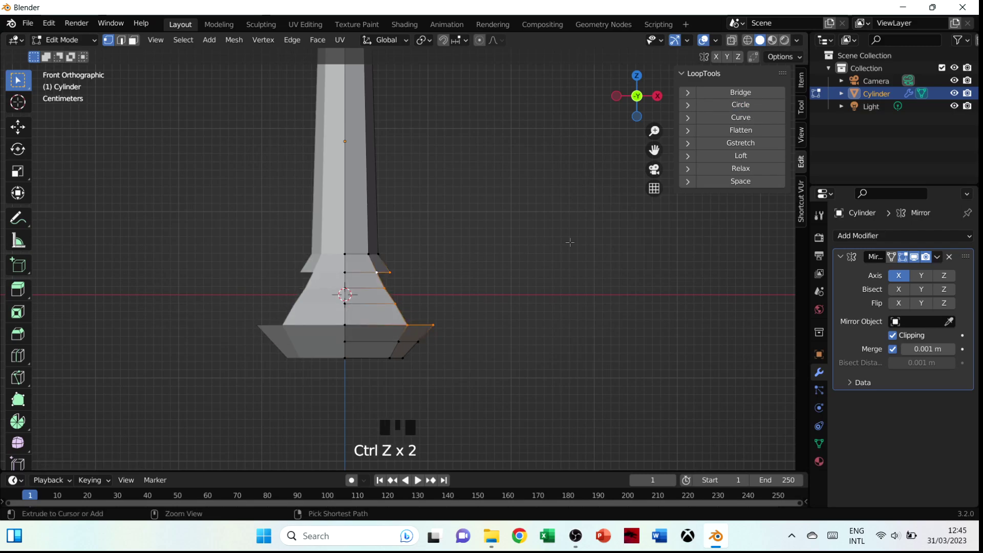
{"action": "left_click", "coordinate": [741, 109]}
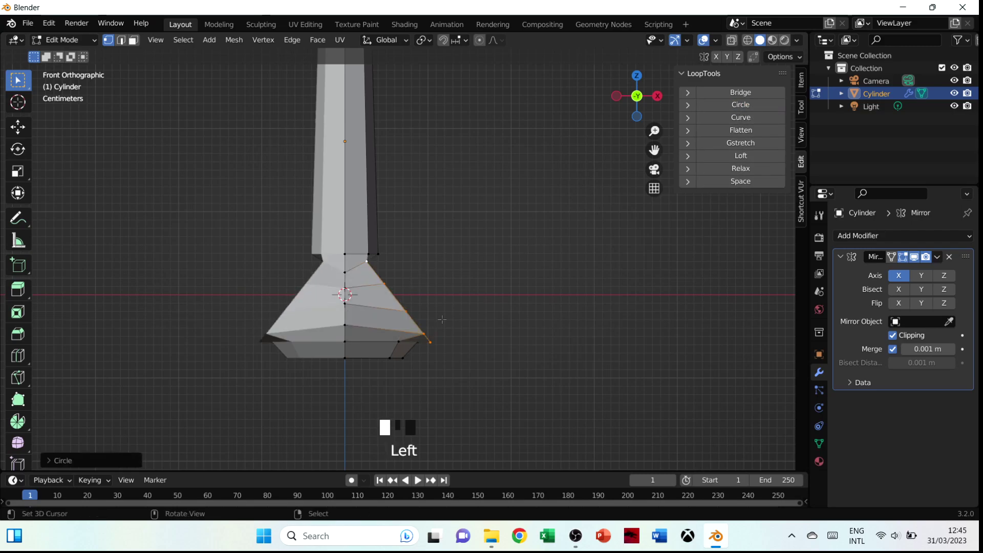
Step: Scale the circular opening to about 0.55, rotate it in the front view and scale it again to about 0.79
{"action": "key", "text": "s"}
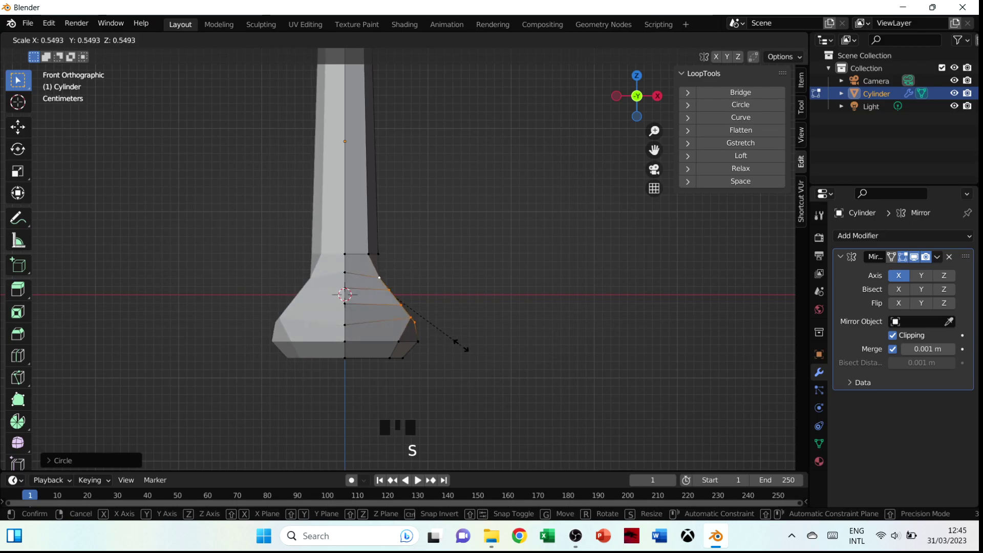
{"action": "left_click", "coordinate": [464, 348]}
{"action": "key", "text": "r"}
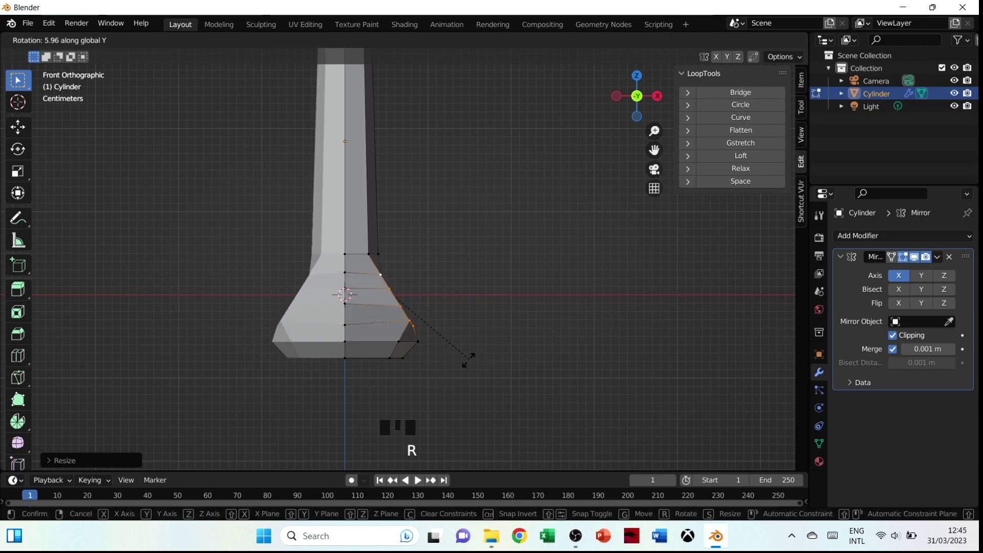
{"action": "left_click", "coordinate": [473, 381]}
{"action": "key", "text": "s"}
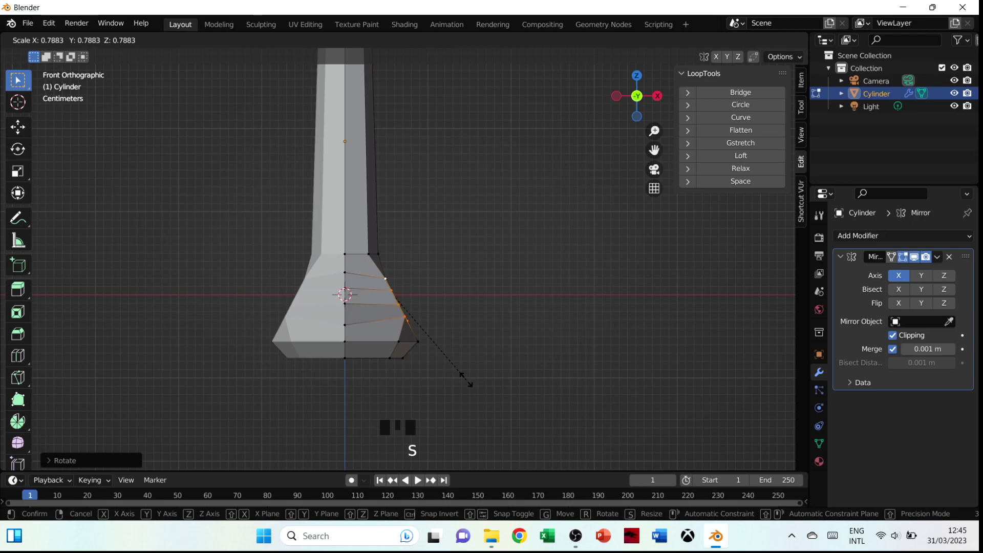
{"action": "left_click", "coordinate": [467, 379]}
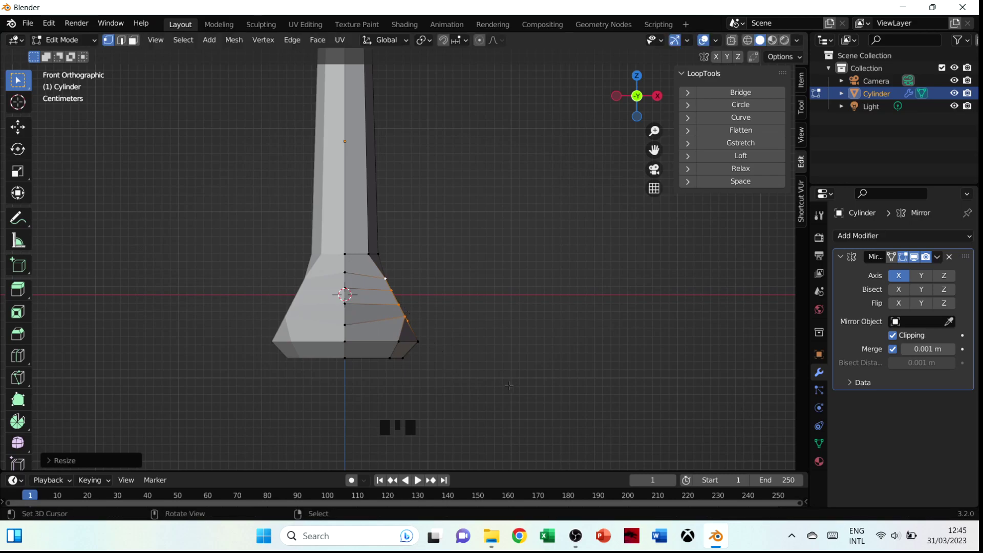
{"action": "middle_click_drag", "start_coordinate": [385, 354], "coordinate": [399, 372]}
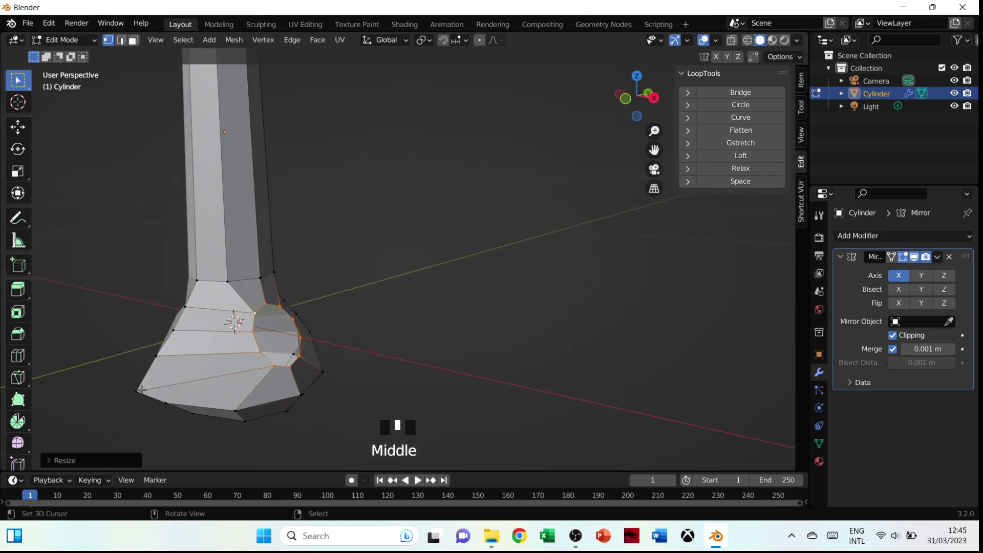
Step: Undo the scaling, rotation and circular reshaping of the opening, and select the base's widest edge beside it
{"action": "key", "text": "ctrl+z"}
{"action": "key", "text": "ctrl+z"}
{"action": "key", "text": "ctrl+z"}
{"action": "key", "text": "ctrl+z"}
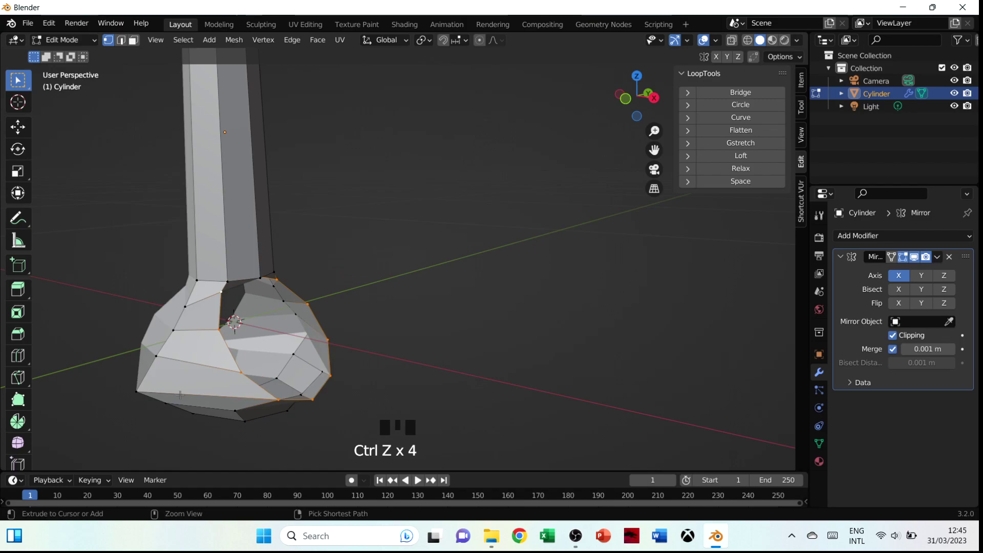
{"action": "key", "text": "ctrl+z"}
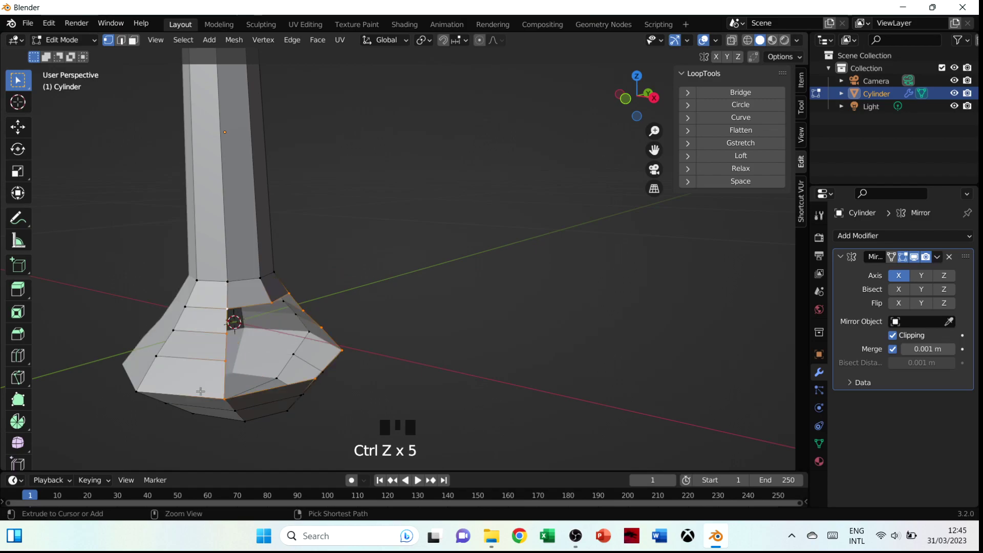
{"action": "right_click", "coordinate": [195, 394], "text": "alt"}
{"action": "right_click", "coordinate": [221, 398], "text": "alt"}
{"action": "middle_click_drag", "start_coordinate": [299, 365], "coordinate": [267, 348]}
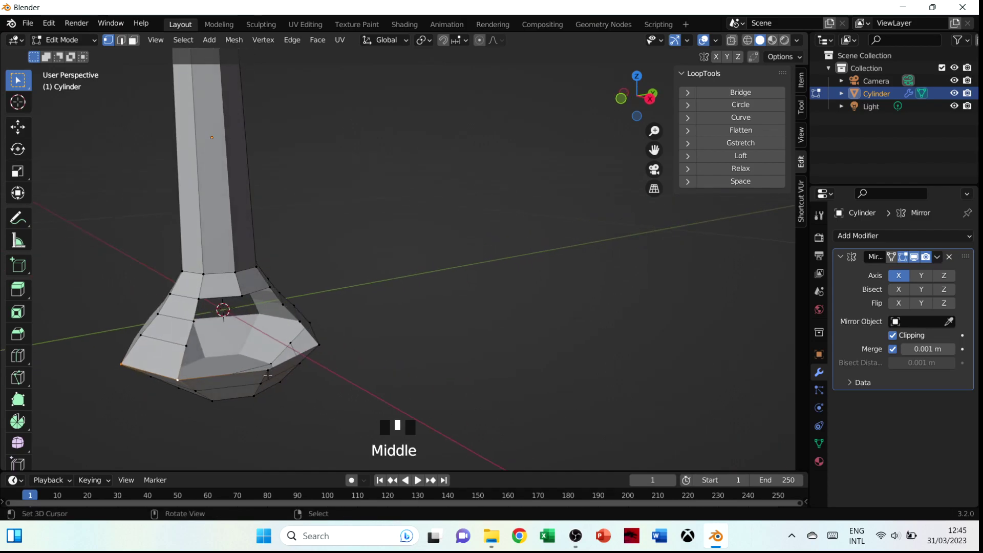
Step: Undo the face deletions on the flare to restore the closed base
{"action": "key", "text": "ctrl+z"}
{"action": "key", "text": "ctrl+z"}
{"action": "key", "text": "ctrl+z"}
{"action": "key", "text": "ctrl+z"}
{"action": "key", "text": "ctrl+z"}
{"action": "key", "text": "ctrl+z"}
{"action": "key", "text": "ctrl+z"}
{"action": "key", "text": "ctrl+z"}
{"action": "key", "text": "ctrl+z"}
{"action": "key", "text": "ctrl+z"}
{"action": "key", "text": "ctrl+z"}
{"action": "key", "text": "ctrl+z"}
{"action": "key", "text": "ctrl+z"}
{"action": "key", "text": "ctrl+z"}
{"action": "key", "text": "ctrl+z"}
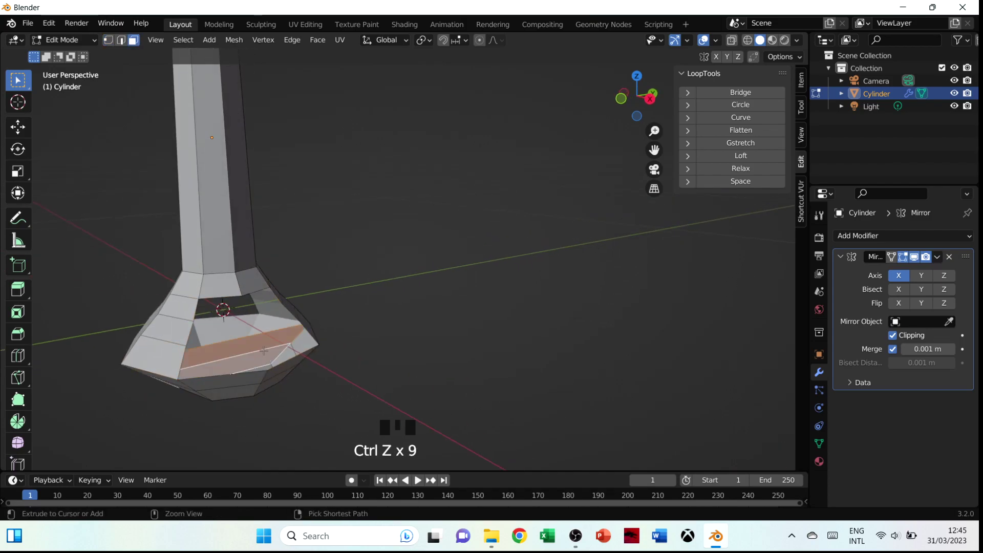
{"action": "key", "text": "ctrl+z"}
{"action": "key", "text": "ctrl+z"}
{"action": "key", "text": "ctrl+z"}
Step: Select the widest edge loop of the base and scale it to about 0.74
{"action": "middle_click_drag", "start_coordinate": [259, 350], "coordinate": [140, 401]}
{"action": "key", "text": "1"}
{"action": "right_click", "coordinate": [141, 384]}
{"action": "right_click", "coordinate": [137, 382], "text": "alt"}
{"action": "right_click", "coordinate": [137, 382], "text": "alt"}
{"action": "key", "text": "s"}
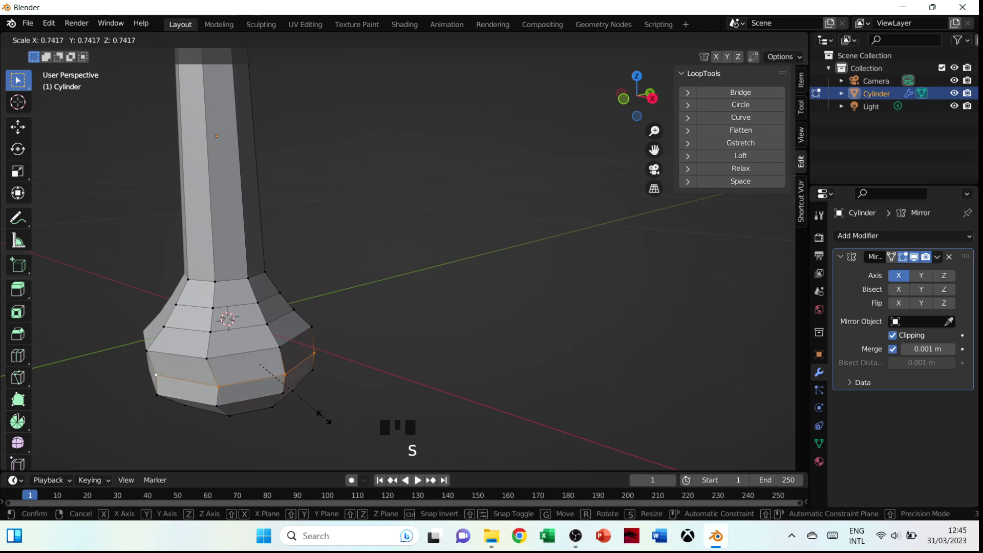
{"action": "left_click", "coordinate": [330, 422]}
Step: Delete the vertices of the two lowest edge loops to remove the bands below the base's widest loop
{"action": "scroll", "coordinate": [305, 382], "scroll_direction": "down", "scroll_amount": 4}
{"action": "middle_click_drag", "start_coordinate": [305, 383], "coordinate": [248, 350]}
{"action": "scroll", "coordinate": [379, 335], "scroll_direction": "up", "scroll_amount": 5}
{"action": "right_click", "coordinate": [253, 353]}
{"action": "right_click", "coordinate": [261, 358], "text": "alt"}
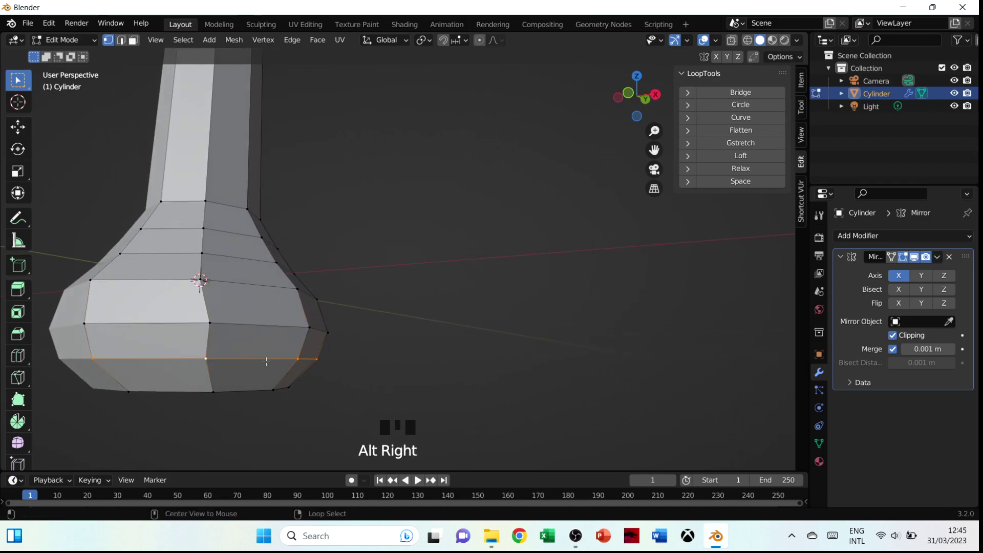
{"action": "key", "text": "x"}
{"action": "left_click", "coordinate": [281, 349]}
{"action": "right_click", "coordinate": [205, 385]}
{"action": "right_click", "coordinate": [215, 388], "text": "alt"}
{"action": "key", "text": "x"}
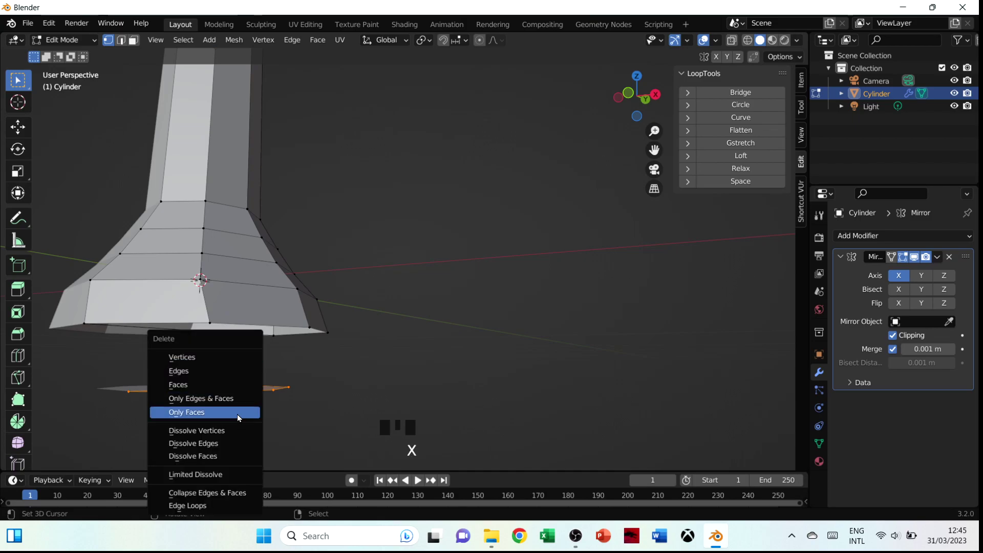
{"action": "left_click", "coordinate": [204, 356]}
Step: Select the remaining bottom edge loop in the front view and scale it slightly inward
{"action": "middle_click_drag", "start_coordinate": [215, 353], "coordinate": [236, 320]}
{"action": "key", "text": "grave"}
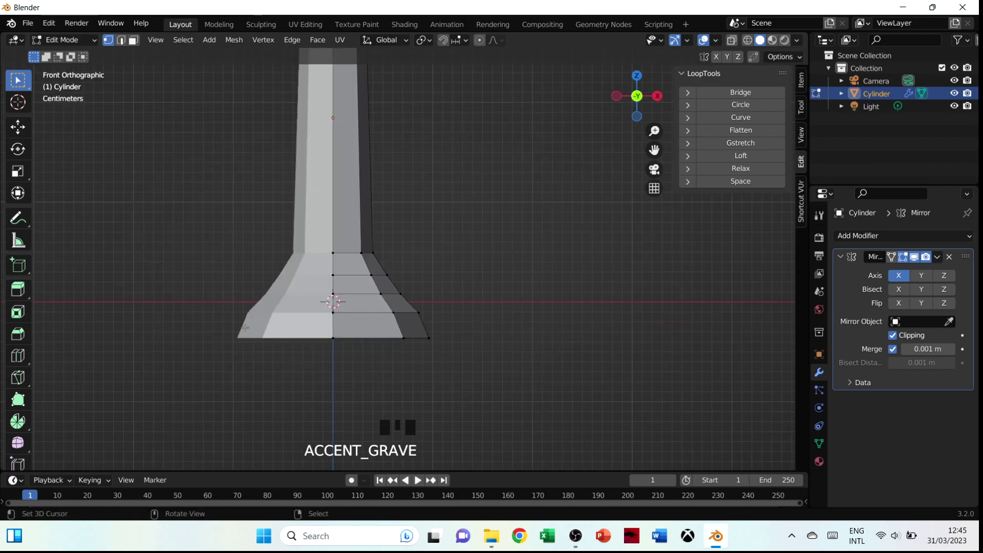
{"action": "middle_click_drag", "start_coordinate": [170, 385], "coordinate": [122, 276], "text": "shift"}
{"action": "scroll", "coordinate": [123, 277], "scroll_direction": "up", "scroll_amount": 4}
{"action": "middle_click_drag", "start_coordinate": [312, 194], "coordinate": [418, 305], "text": "shift"}
{"action": "right_click", "coordinate": [413, 291]}
{"action": "right_click", "coordinate": [413, 292], "text": "alt"}
{"action": "right_click", "coordinate": [413, 291], "text": "alt"}
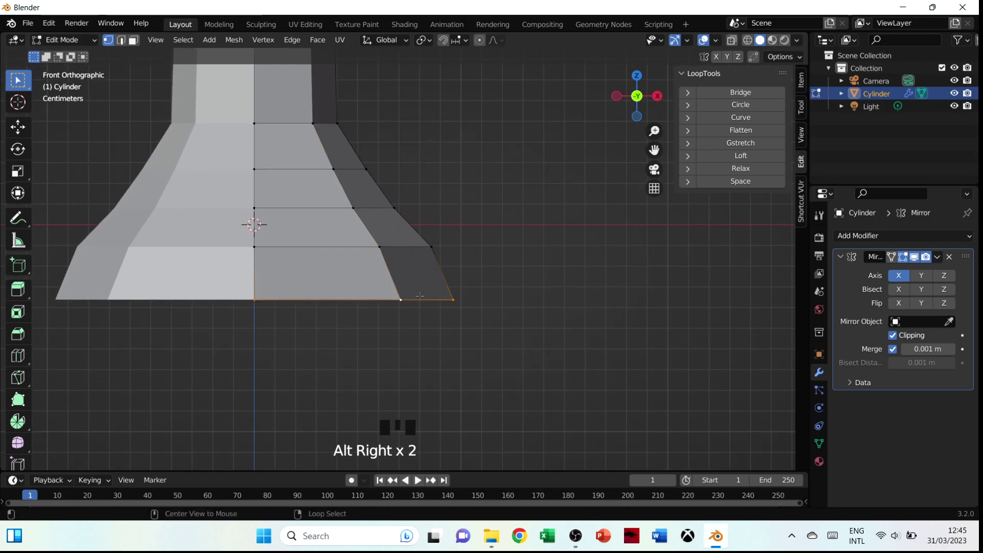
{"action": "key", "text": "s"}
{"action": "left_click", "coordinate": [512, 369]}
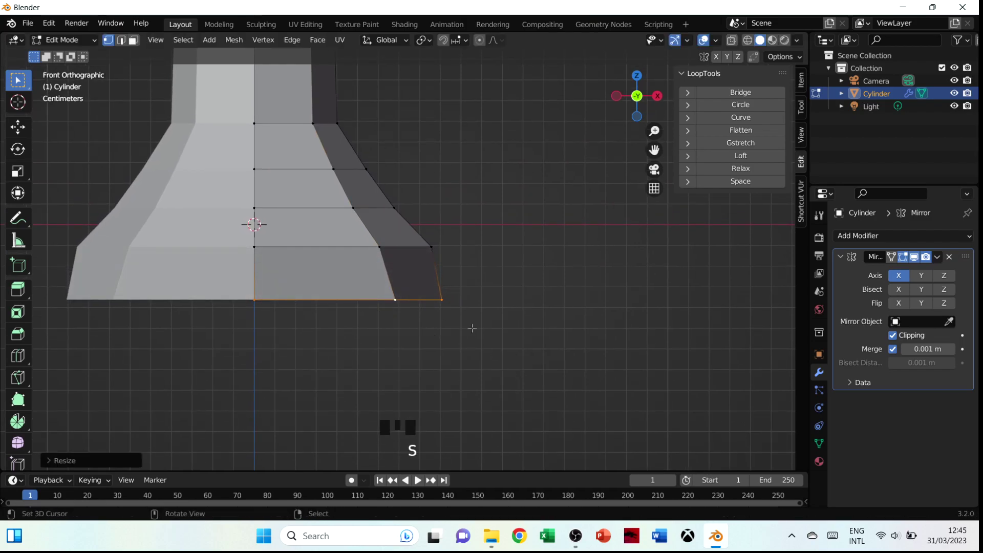
Step: Scale the edge loop directly above the bottom edge to about 0.8
{"action": "right_click", "coordinate": [371, 240]}
{"action": "key", "text": "s"}
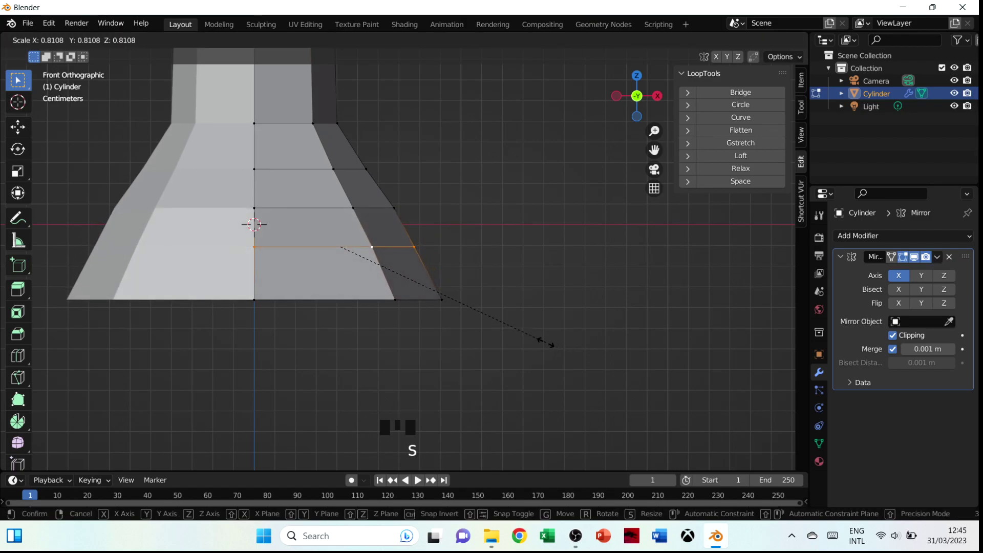
{"action": "left_click", "coordinate": [543, 342]}
Step: Select the bottom edge loop of the base and scale it inward
{"action": "right_click", "coordinate": [385, 302], "text": "alt"}
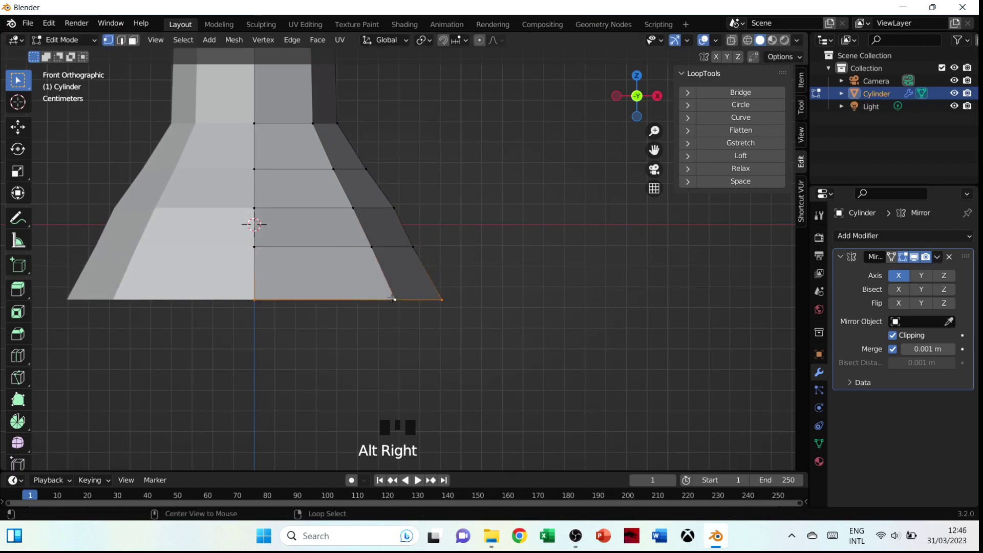
{"action": "key", "text": "s"}
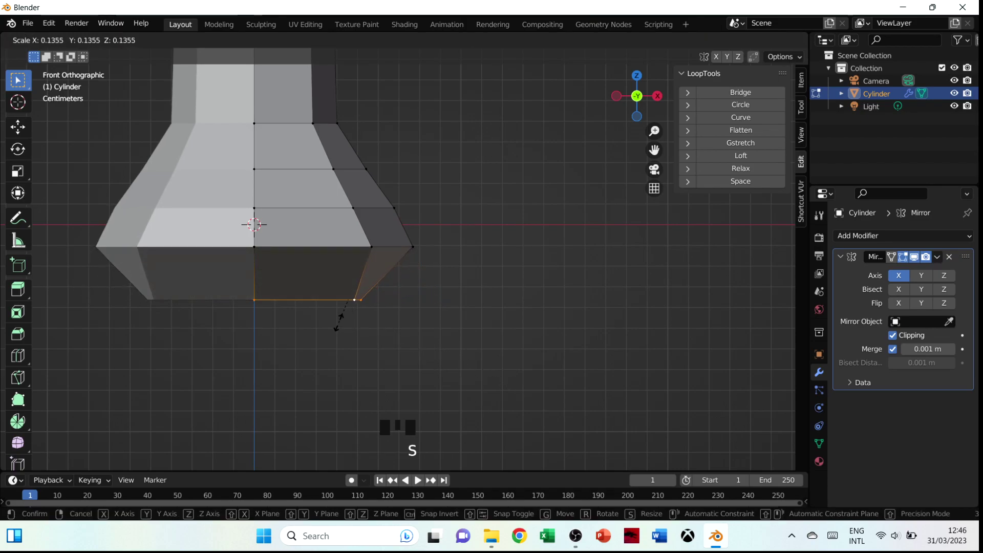
{"action": "left_click", "coordinate": [359, 339]}
Step: Scale the bottom edge loop of the base along the Y axis by about 2.03
{"action": "middle_click_drag", "start_coordinate": [359, 339], "coordinate": [374, 325]}
{"action": "scroll", "coordinate": [332, 333], "scroll_direction": "down", "scroll_amount": 4}
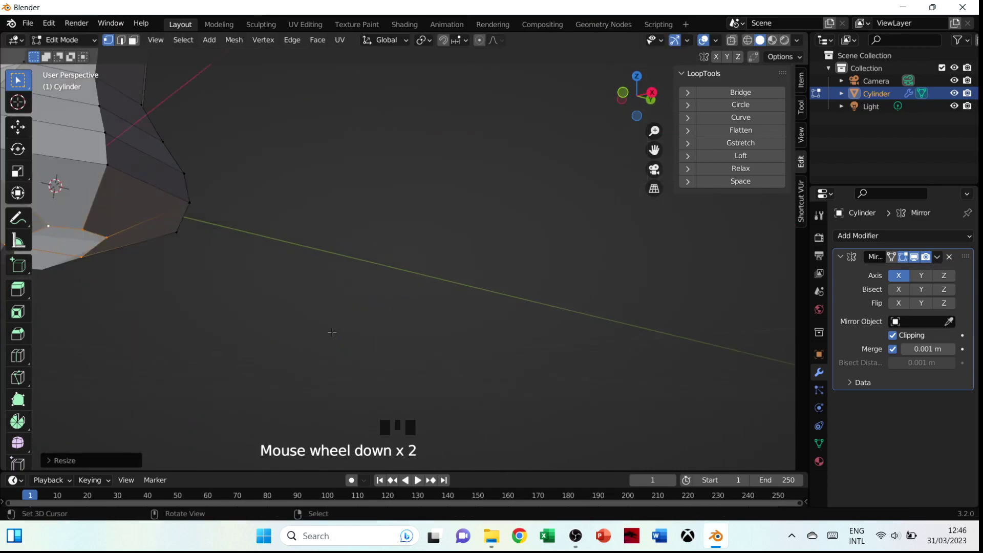
{"action": "middle_click_drag", "start_coordinate": [345, 292], "coordinate": [317, 310]}
{"action": "key", "text": "s"}
{"action": "key", "text": "y"}
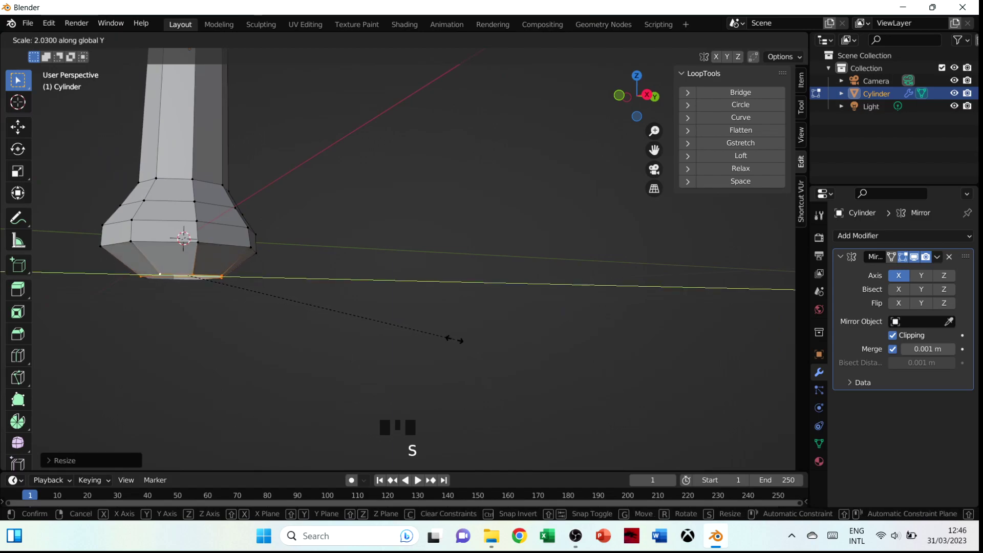
{"action": "left_click", "coordinate": [454, 339]}
{"action": "scroll", "coordinate": [400, 317], "scroll_direction": "down", "scroll_amount": 3}
{"action": "middle_click_drag", "start_coordinate": [400, 317], "coordinate": [376, 294]}
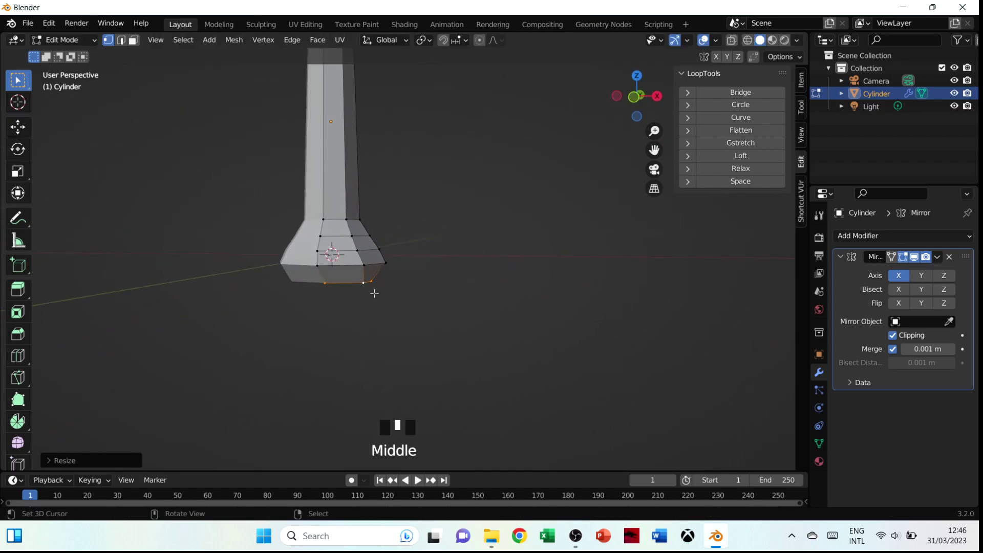
Step: Select the edge loop just above the bottom of the base and scale it slightly inward
{"action": "right_click", "coordinate": [343, 264]}
{"action": "right_click", "coordinate": [343, 264], "text": "alt"}
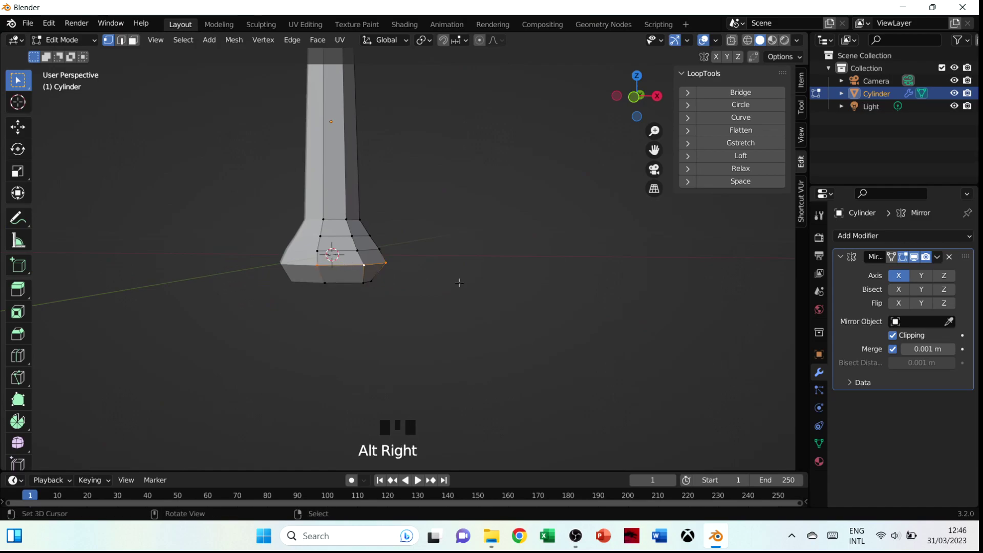
{"action": "key", "text": "s"}
{"action": "key", "text": "s"}
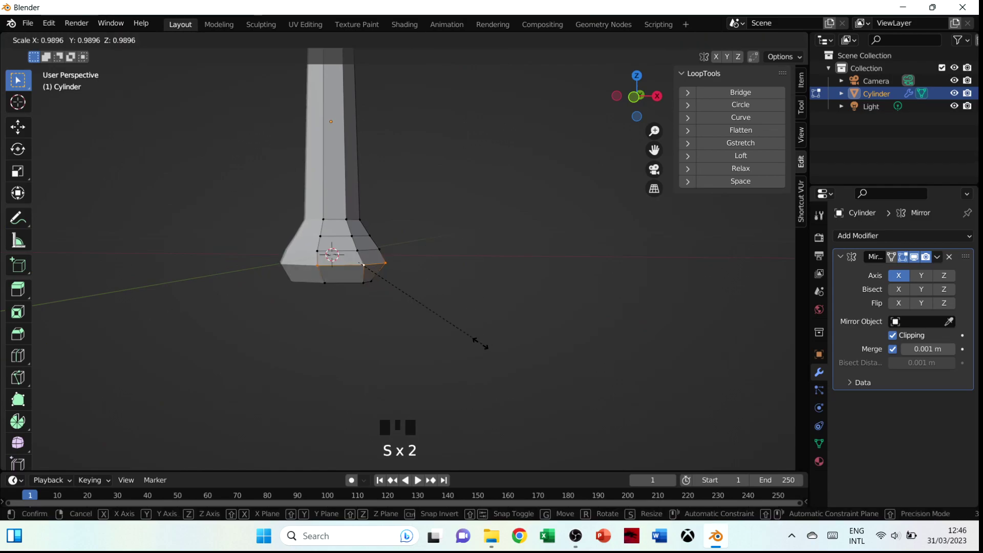
{"action": "left_click", "coordinate": [451, 329]}
Step: Select the second edge loop above the bottom of the base and scale it slightly inward
{"action": "middle_click_drag", "start_coordinate": [464, 309], "coordinate": [352, 314]}
{"action": "right_click", "coordinate": [288, 248]}
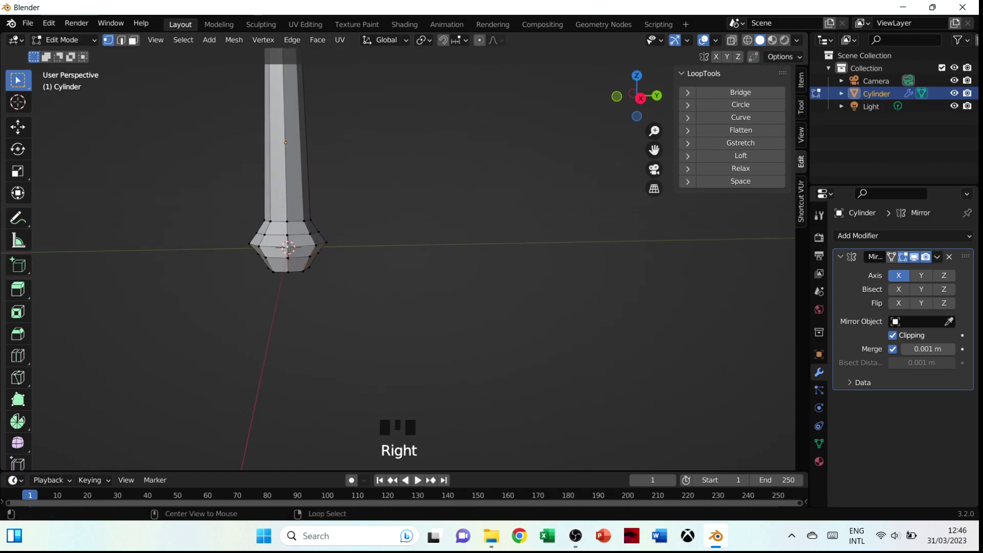
{"action": "key", "text": "s"}
{"action": "left_click", "coordinate": [407, 338]}
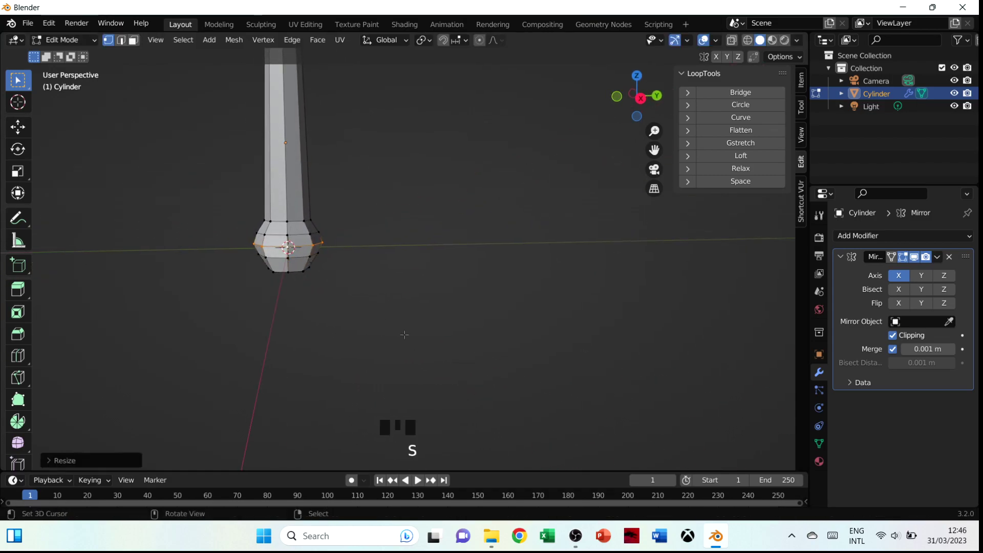
Step: Delete the four neighbouring faces in the middle of the base's side, two in each of the adjacent rows
{"action": "scroll", "coordinate": [333, 259], "scroll_direction": "up", "scroll_amount": 3}
{"action": "middle_click_drag", "start_coordinate": [333, 259], "coordinate": [276, 242], "text": "shift"}
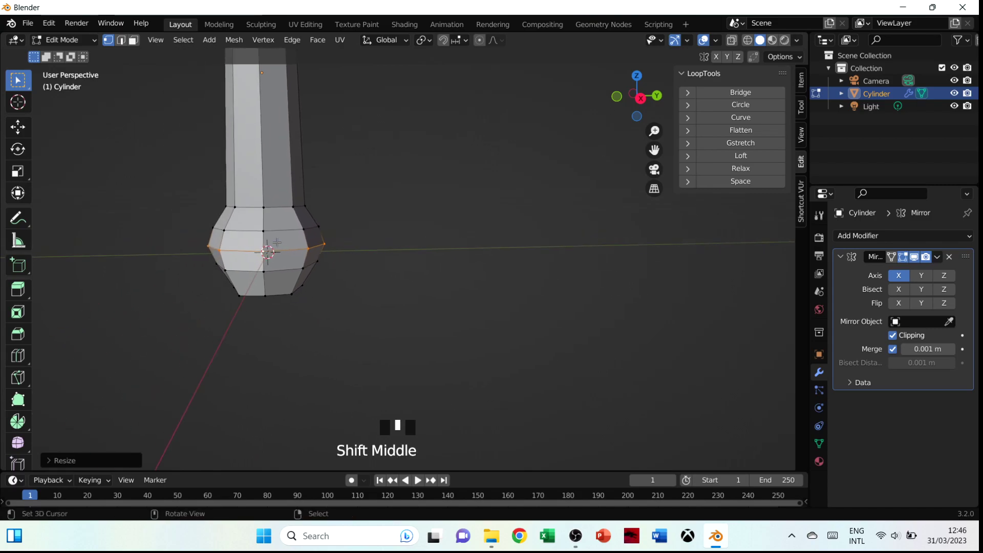
{"action": "key", "text": "3"}
{"action": "right_click", "coordinate": [242, 240]}
{"action": "right_click", "coordinate": [286, 240], "text": "shift"}
{"action": "right_click", "coordinate": [287, 261], "text": "shift"}
{"action": "right_click", "coordinate": [243, 260], "text": "shift"}
{"action": "key", "text": "x"}
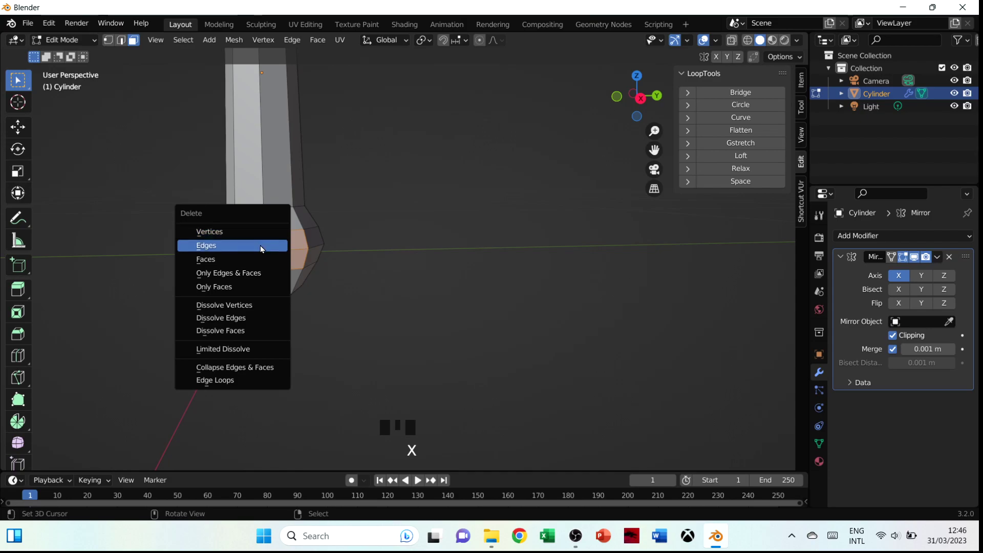
{"action": "left_click", "coordinate": [268, 257]}
Step: Select the boundary loop of the opening in the base's side and make it circular with LoopTools Circle
{"action": "middle_click_drag", "start_coordinate": [267, 256], "coordinate": [287, 223]}
{"action": "middle_click_drag", "start_coordinate": [382, 260], "coordinate": [337, 277]}
{"action": "key", "text": "1"}
{"action": "right_click", "coordinate": [254, 277], "text": "alt"}
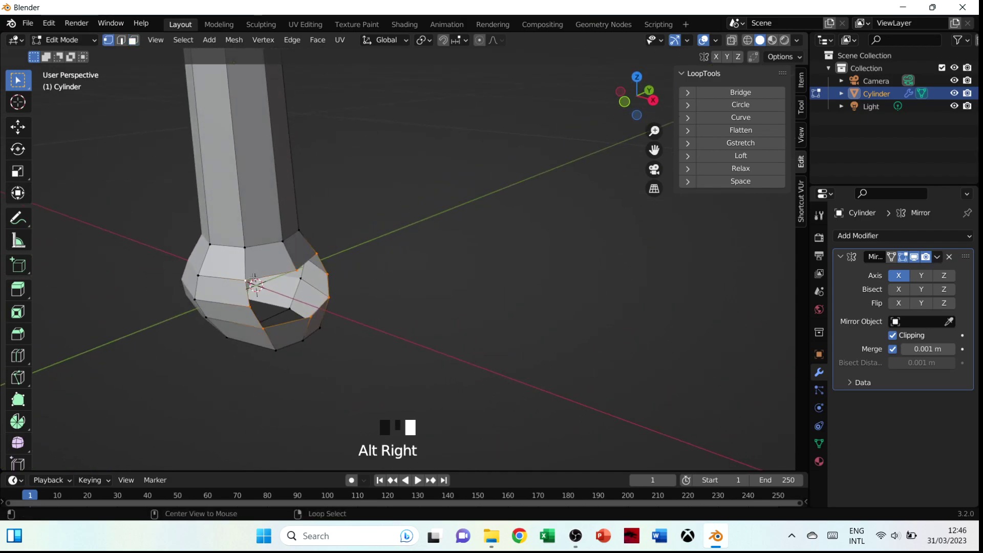
{"action": "left_click", "coordinate": [755, 107]}
Step: Scale the circular opening loop down slightly and rotate it closer to vertical in the front view
{"action": "key", "text": "s"}
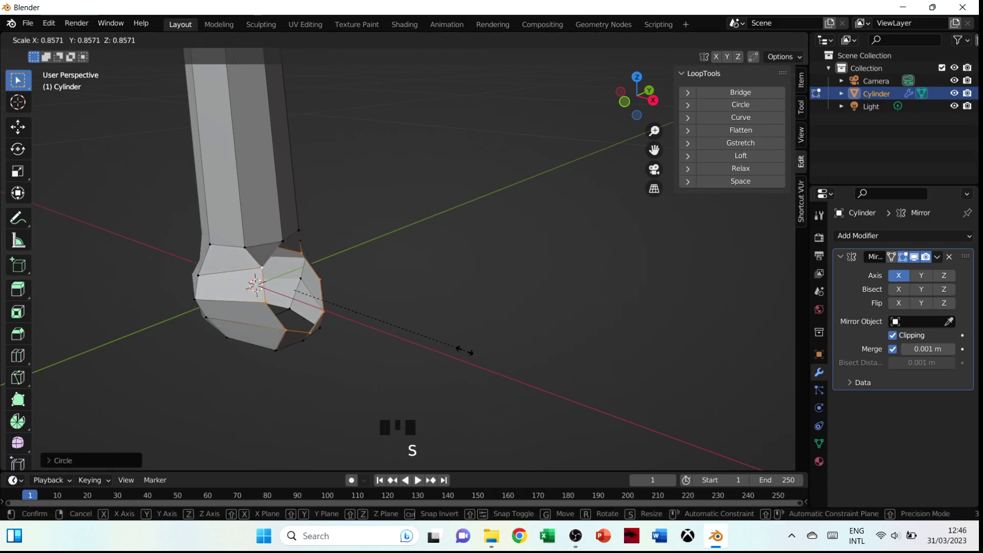
{"action": "left_click", "coordinate": [427, 333]}
{"action": "left_click", "coordinate": [330, 284]}
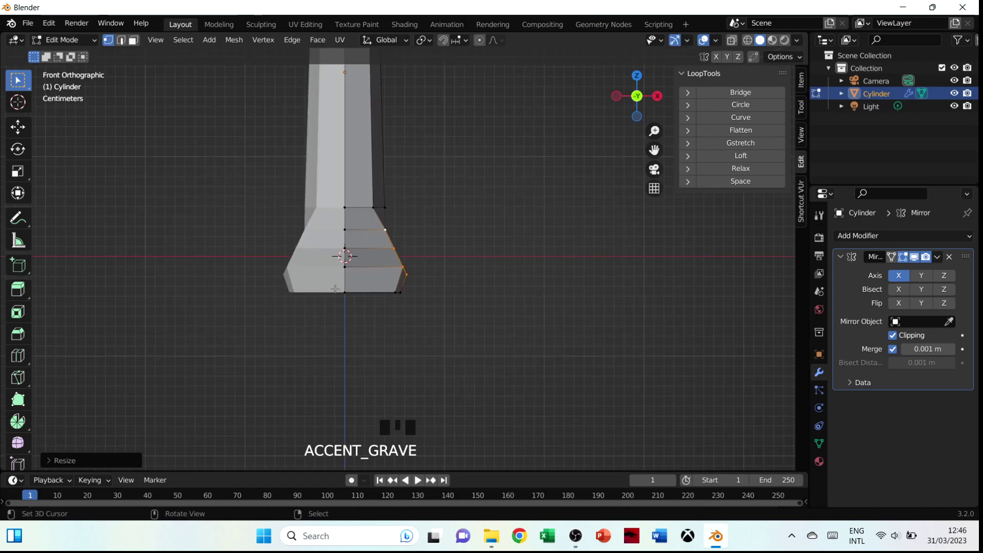
{"action": "key", "text": "r"}
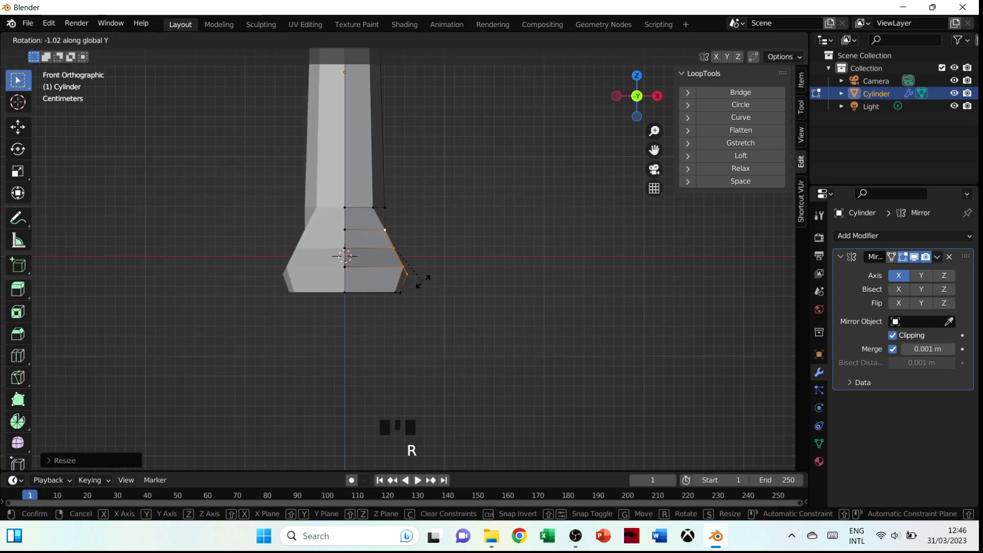
{"action": "left_click", "coordinate": [423, 296]}
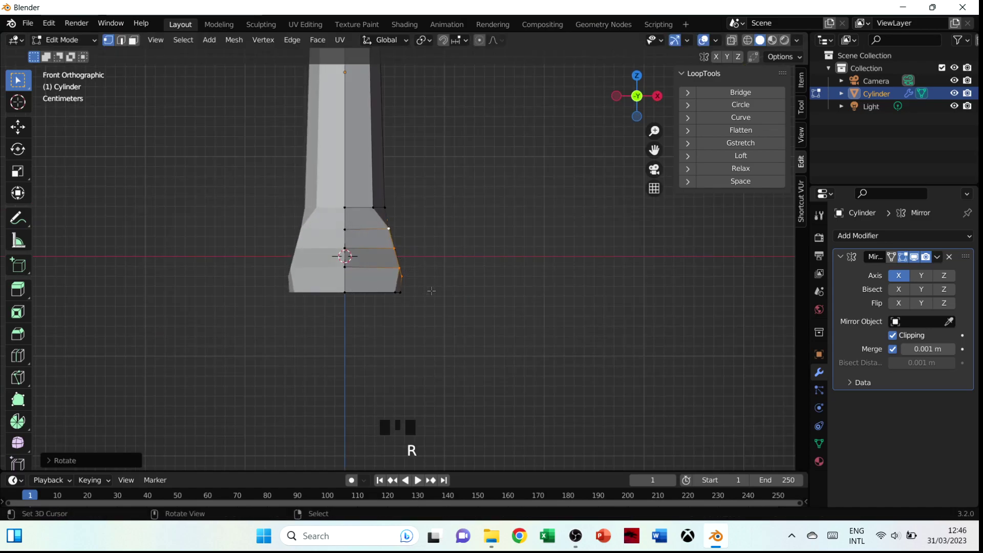
Step: Extrude the opening loop about 0.139 m along X into a side arm and tilt its end loop for the corner
{"action": "key", "text": "e"}
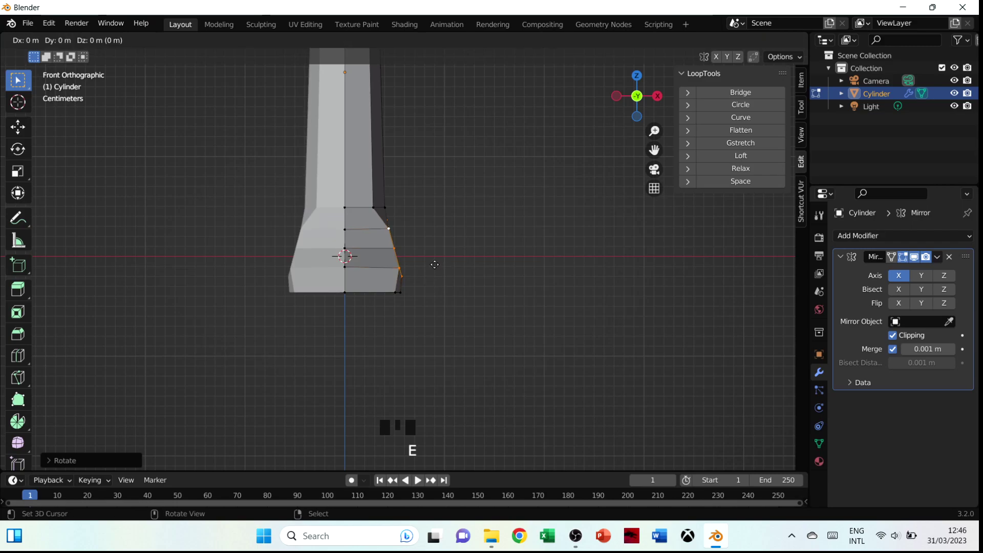
{"action": "key", "text": "x"}
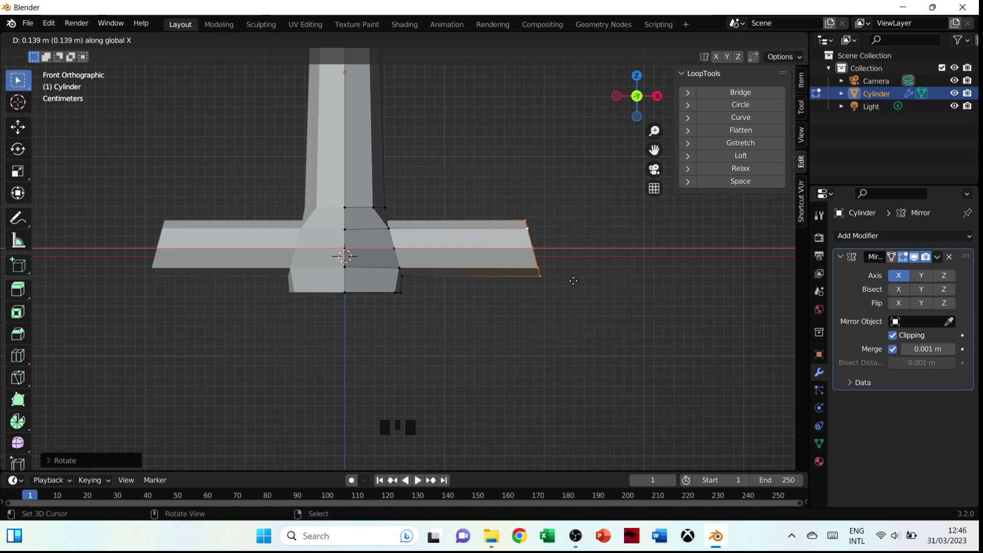
{"action": "left_click", "coordinate": [573, 280]}
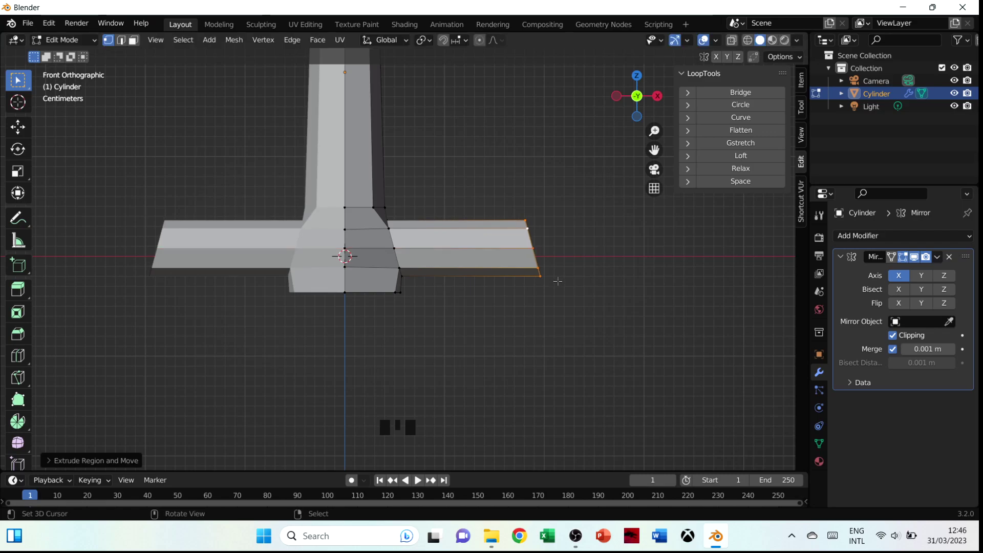
{"action": "key", "text": "r"}
{"action": "left_click", "coordinate": [580, 282]}
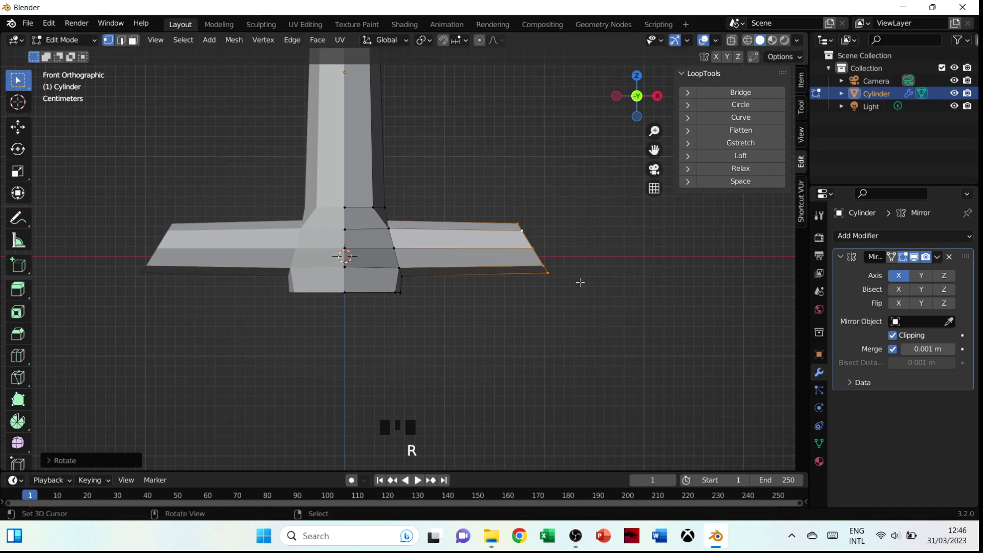
Step: Extrude the arm's end loop upward about 0.105 m along Z and flatten the new end by scaling Z to 0
{"action": "key", "text": "e"}
{"action": "key", "text": "z"}
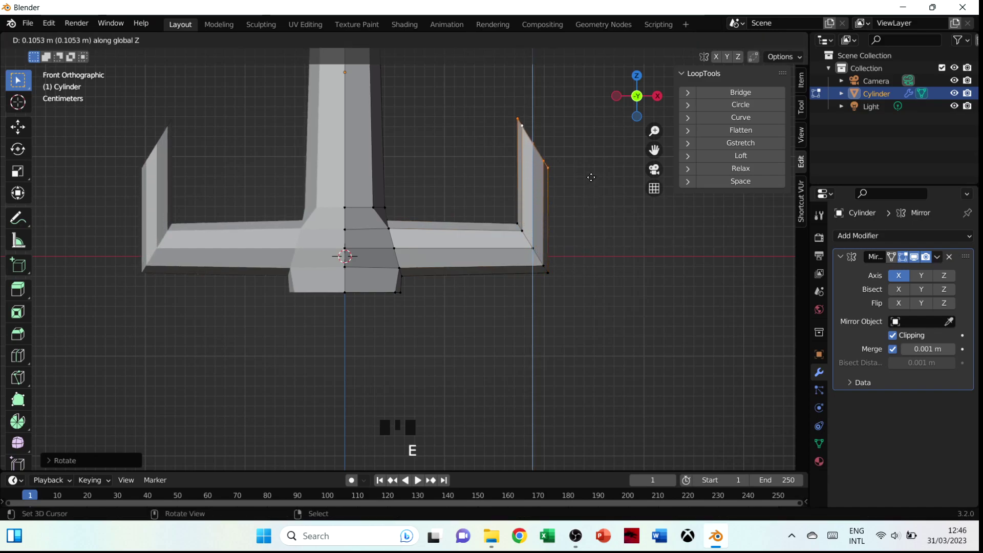
{"action": "left_click", "coordinate": [588, 173]}
{"action": "key", "text": "s"}
{"action": "key", "text": "z"}
{"action": "key", "text": "0"}
{"action": "key", "text": "Return"}
Step: Raise the upright's end loop about 0.017 m along Z and rotate it so its outer side slopes down
{"action": "key", "text": "g"}
{"action": "key", "text": "z"}
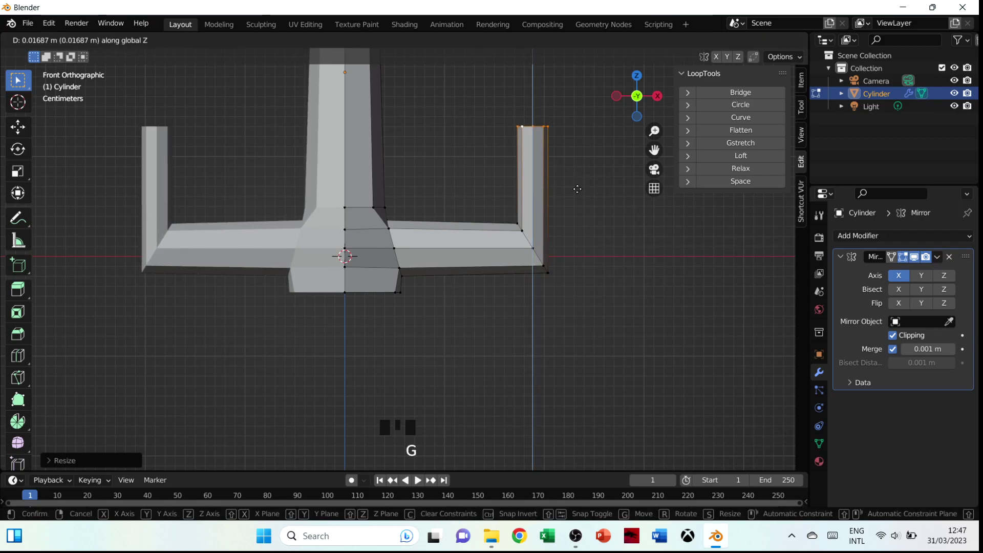
{"action": "left_click", "coordinate": [578, 195]}
{"action": "key", "text": "r"}
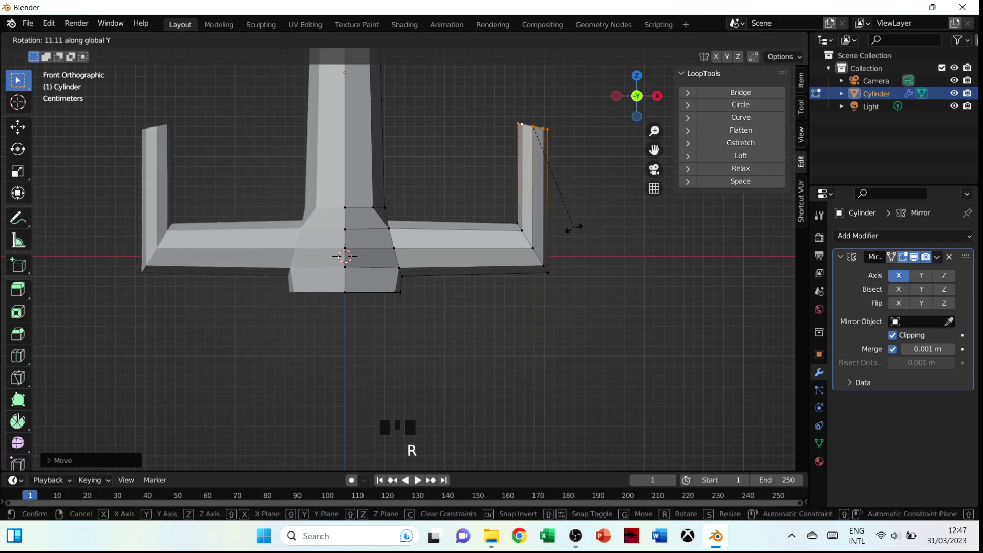
{"action": "left_click", "coordinate": [554, 234]}
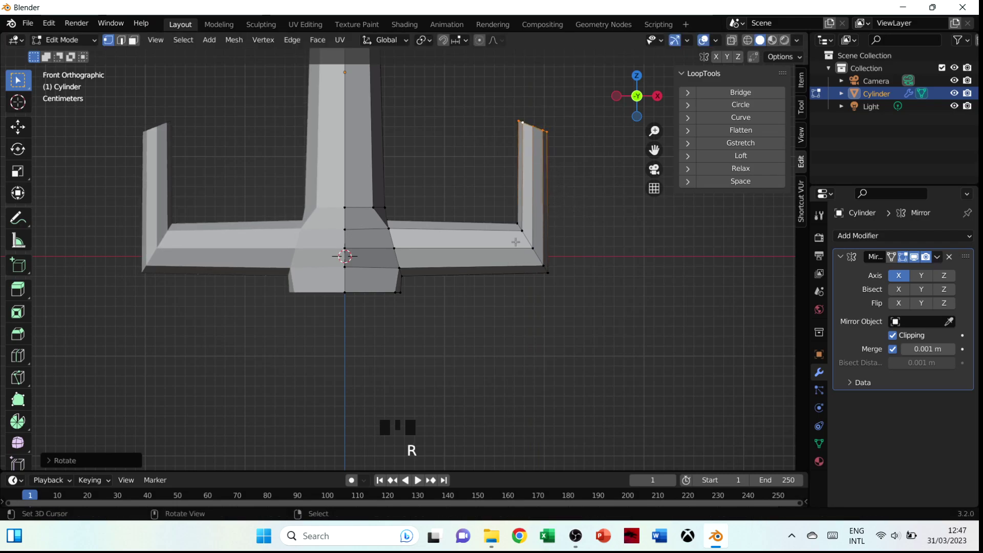
Step: Select the edge loop at the elbow between the arm and the upright and scale it down
{"action": "right_click", "coordinate": [389, 230]}
{"action": "right_click", "coordinate": [389, 230], "text": "alt"}
{"action": "middle_click_drag", "start_coordinate": [461, 281], "coordinate": [470, 290]}
{"action": "right_click", "coordinate": [483, 277], "text": "alt"}
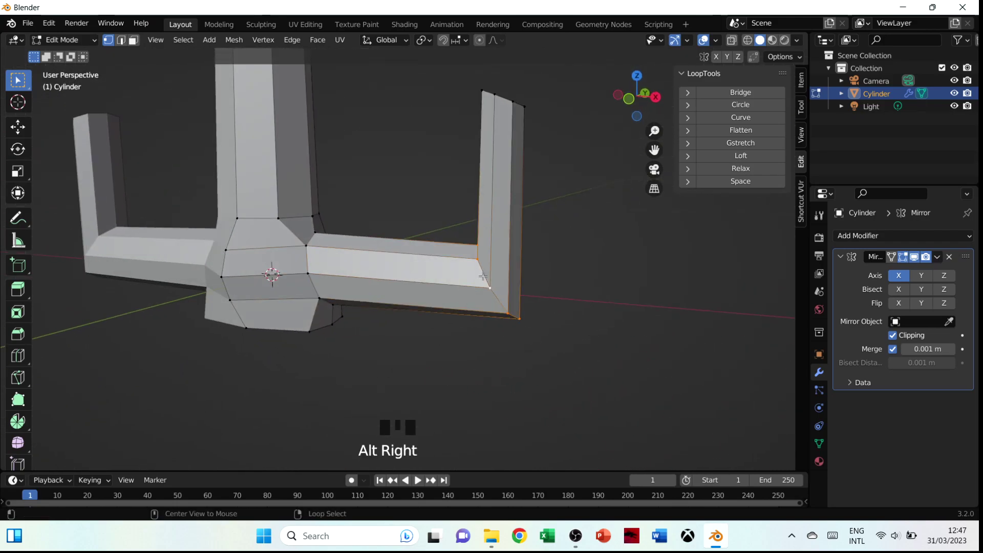
{"action": "key", "text": "s"}
{"action": "left_click", "coordinate": [513, 352]}
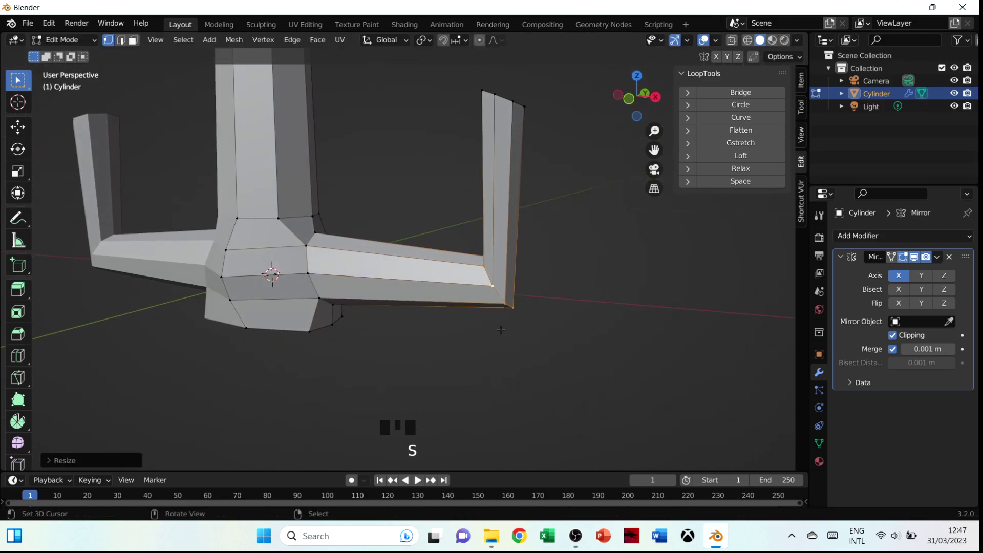
Step: Bevel the elbow edge loop with two segments in the front view to round the arm's bend
{"action": "key", "text": "grave"}
{"action": "left_click", "coordinate": [358, 252]}
{"action": "key", "text": "ctrl+b"}
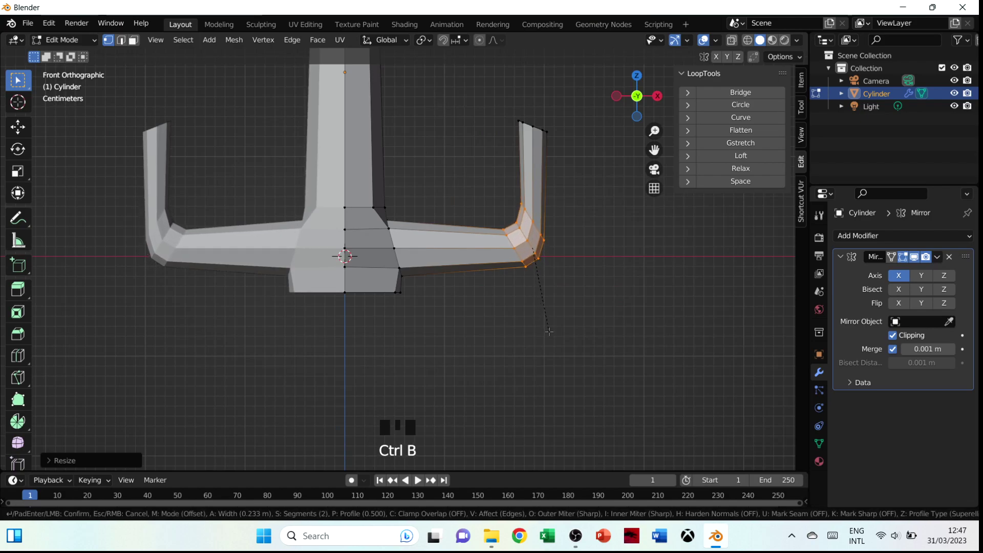
{"action": "left_click", "coordinate": [549, 334]}
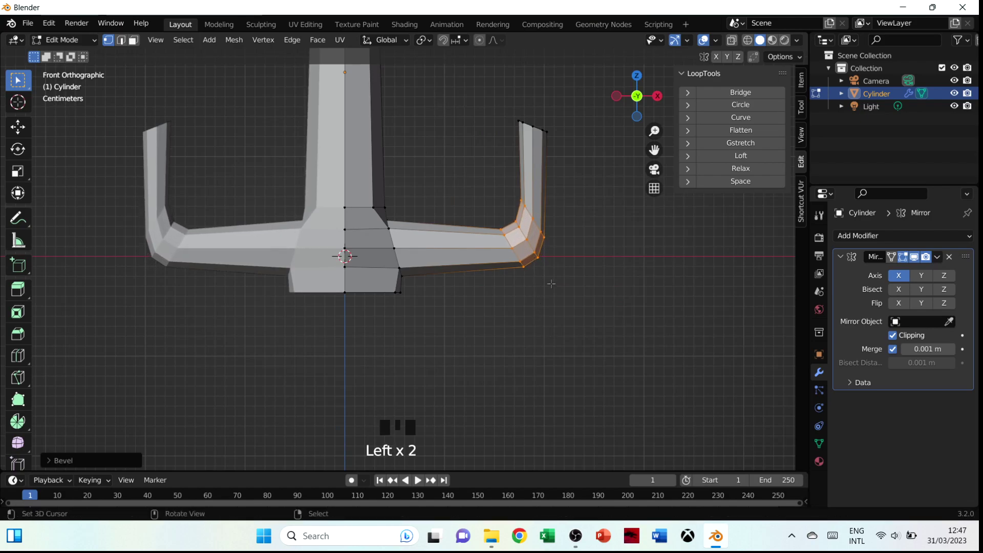
Step: Extrude the upright's top edge loop a short distance upward and shift the new end outward about 0.025 m along X
{"action": "right_click", "coordinate": [536, 132]}
{"action": "right_click", "coordinate": [538, 130], "text": "alt"}
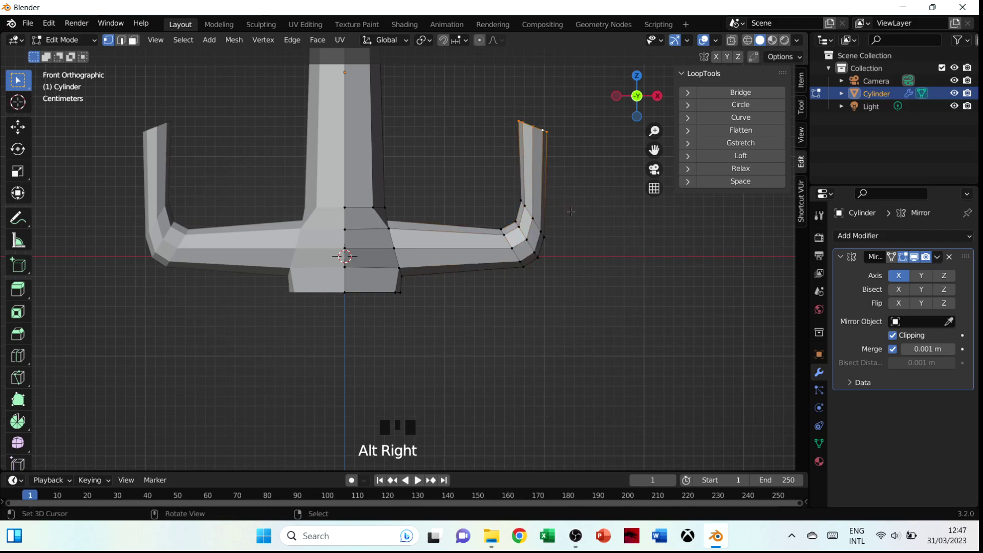
{"action": "key", "text": "e"}
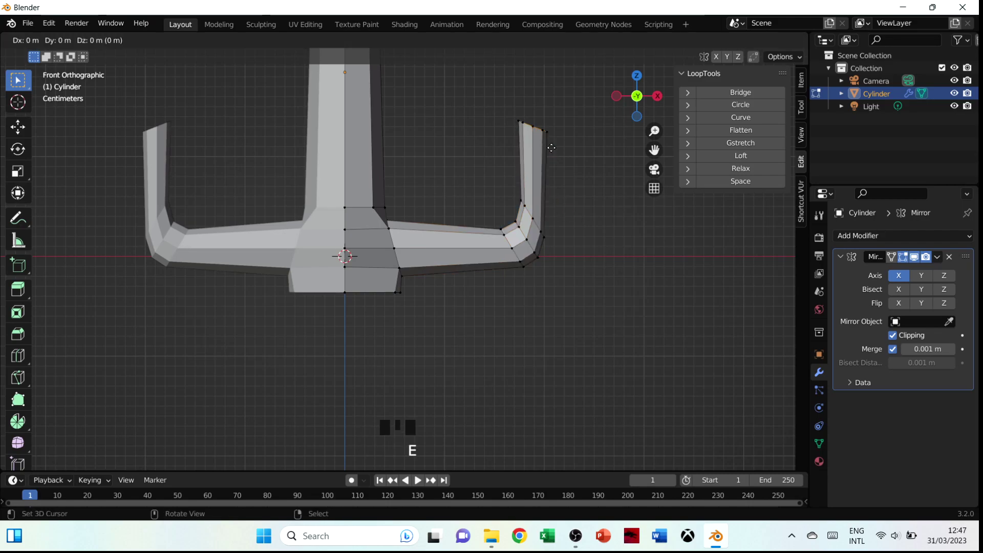
{"action": "left_click", "coordinate": [554, 128]}
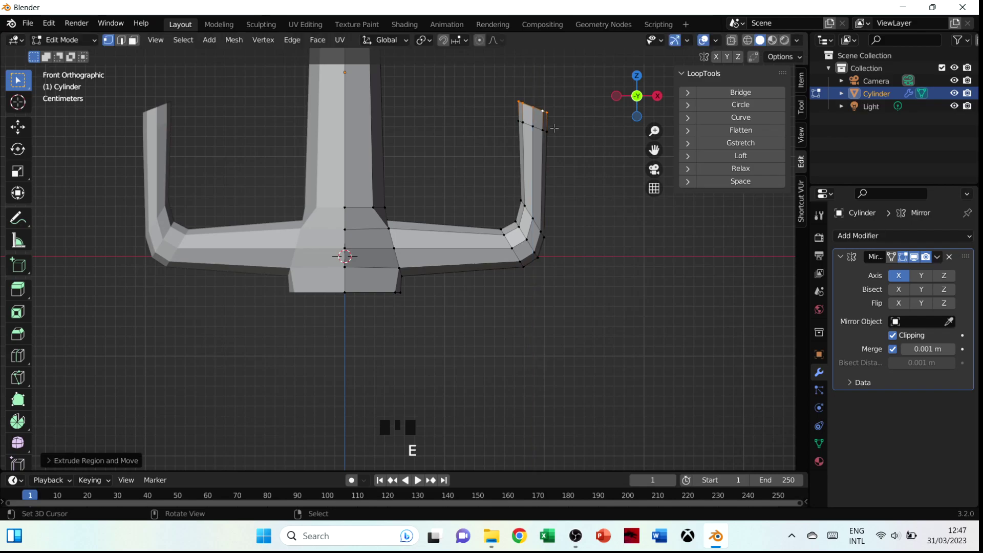
{"action": "key", "text": "g"}
{"action": "key", "text": "x"}
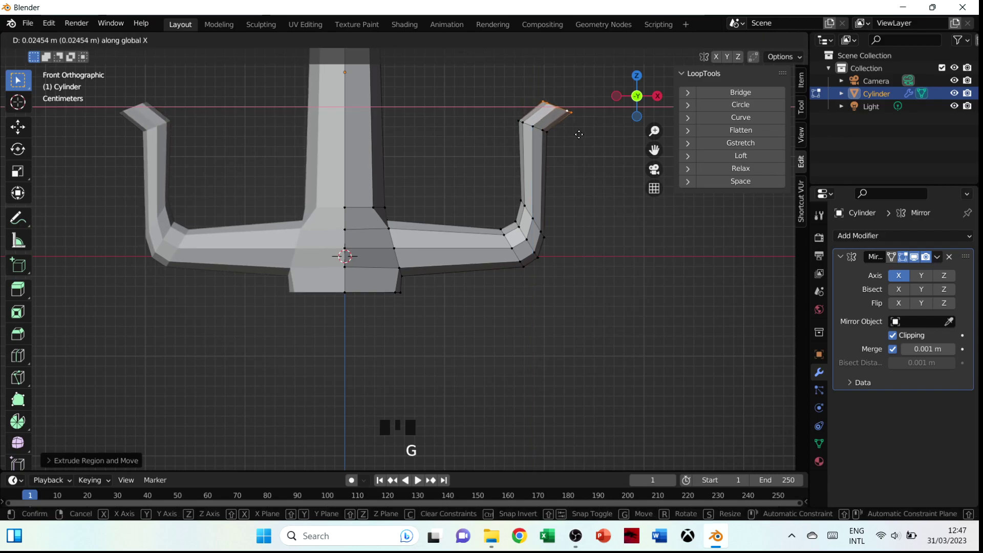
{"action": "left_click", "coordinate": [582, 135]}
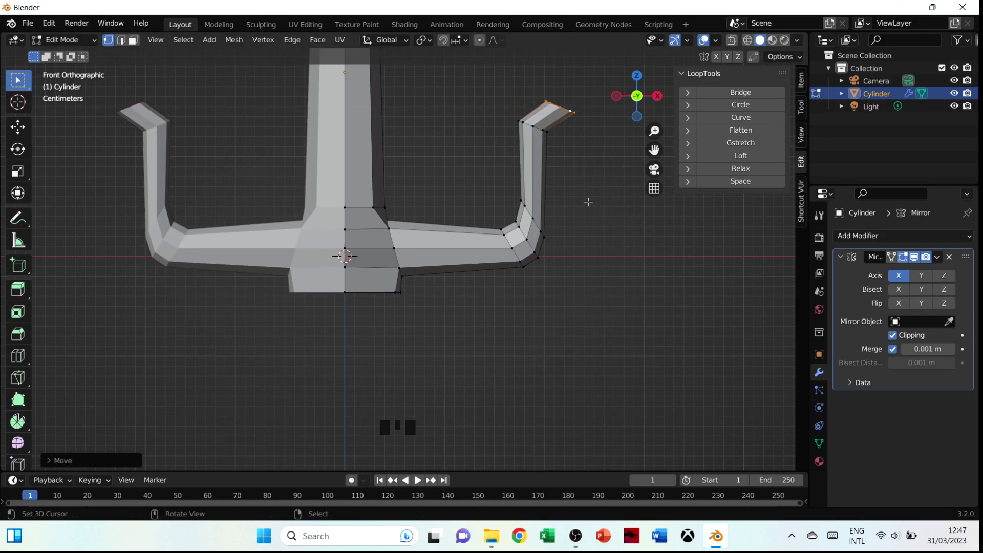
Step: Merge the vertices of the extruded end at their center to form a pointed tip
{"action": "key", "text": "m"}
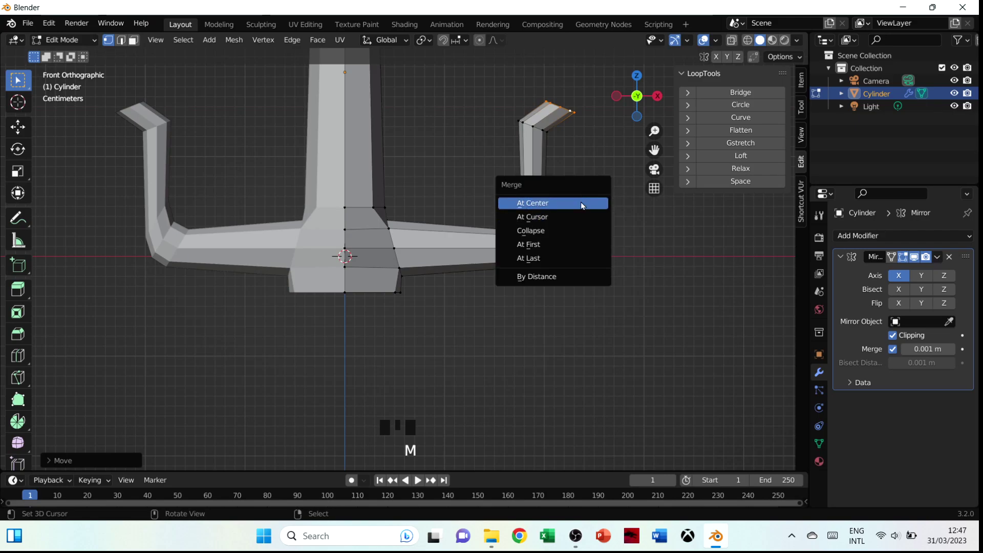
{"action": "left_click", "coordinate": [581, 202]}
Step: Lower the edge loop below the arm's pointed tip about 0.007 m along Z and round it with a two-segment bevel
{"action": "right_click", "coordinate": [532, 128]}
{"action": "right_click", "coordinate": [544, 146], "text": "alt"}
{"action": "key", "text": "g"}
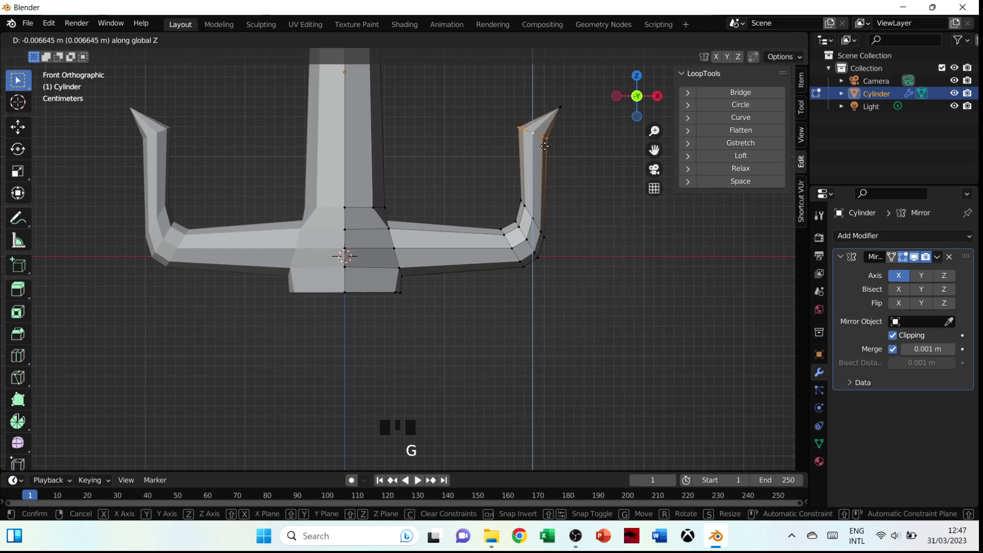
{"action": "left_click", "coordinate": [545, 145]}
{"action": "key", "text": "ctrl+b"}
{"action": "left_click", "coordinate": [522, 197]}
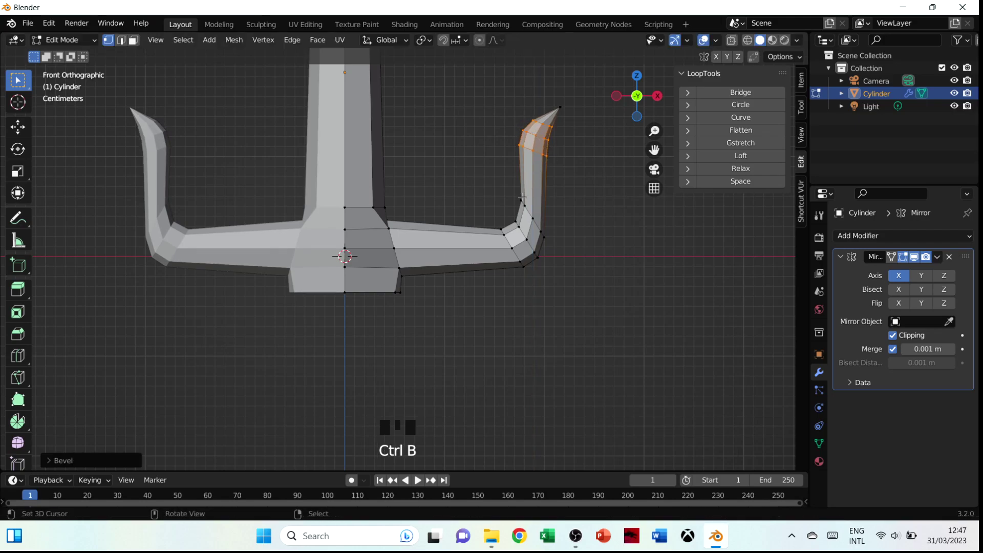
Step: Scale up the edge loop just above the arm's elbow, at the lower end of the upright section
{"action": "right_click", "coordinate": [525, 206]}
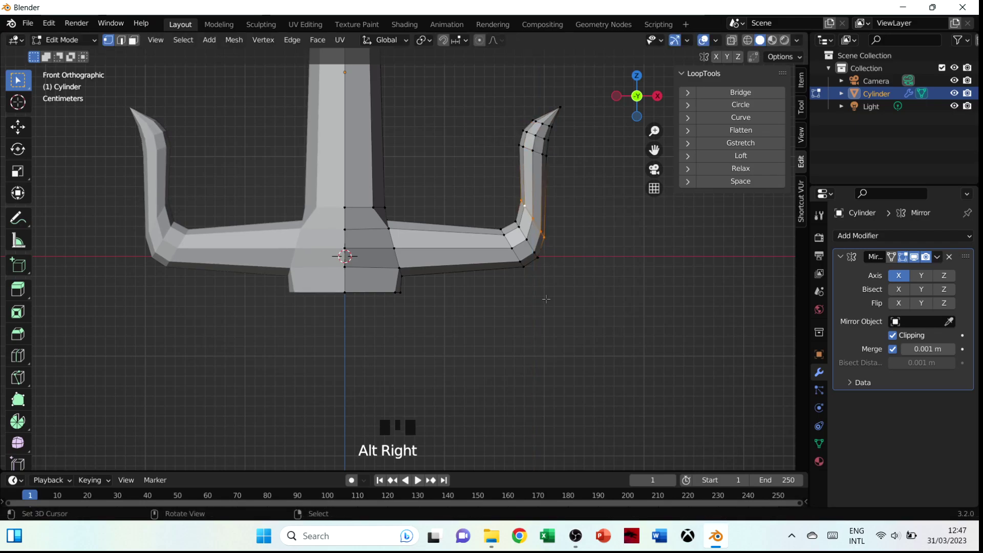
{"action": "key", "text": "s"}
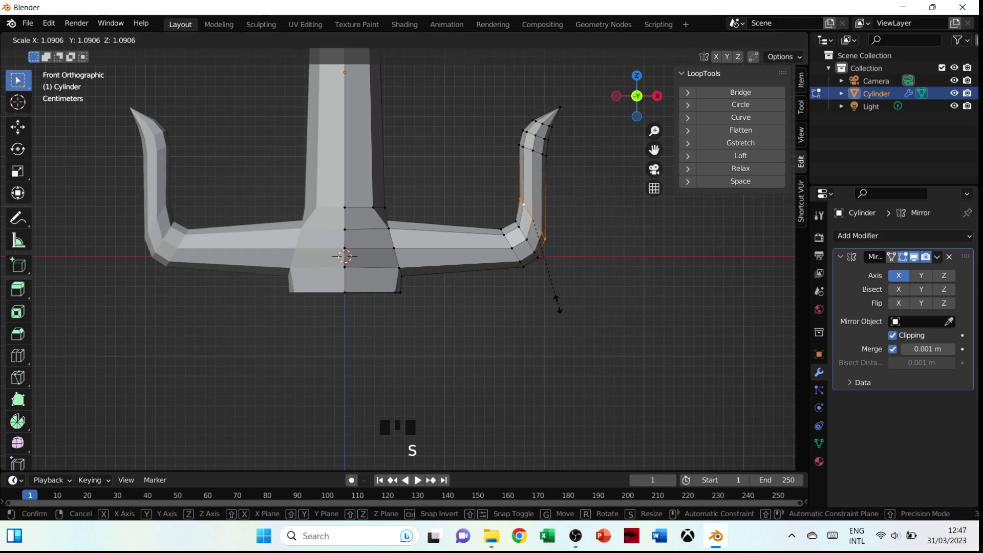
{"action": "left_click", "coordinate": [562, 311]}
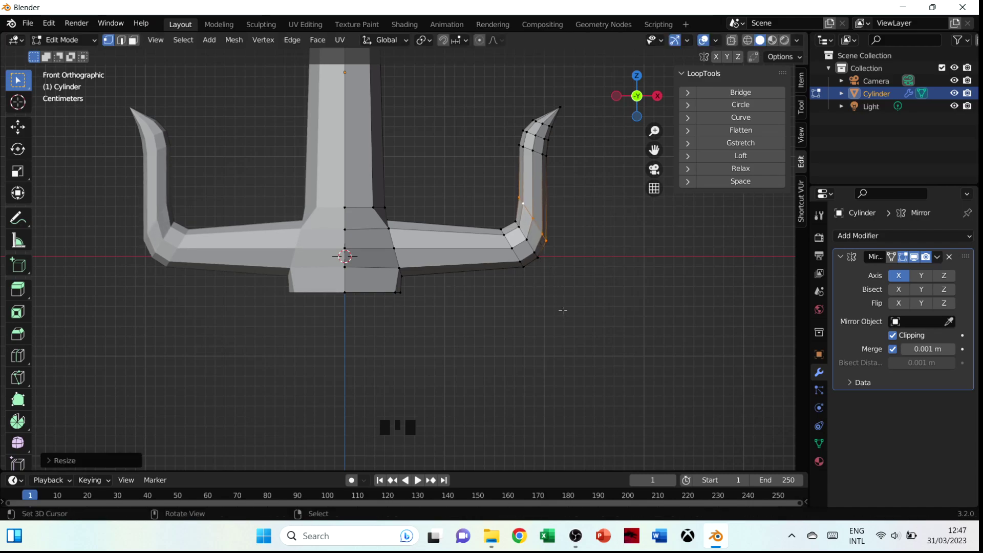
{"action": "scroll", "coordinate": [440, 239], "scroll_direction": "down", "scroll_amount": 6}
{"action": "middle_click_drag", "start_coordinate": [450, 185], "coordinate": [467, 268], "text": "shift"}
{"action": "scroll", "coordinate": [521, 391], "scroll_direction": "up", "scroll_amount": 5}
{"action": "middle_click_drag", "start_coordinate": [521, 391], "coordinate": [392, 300], "text": "shift"}
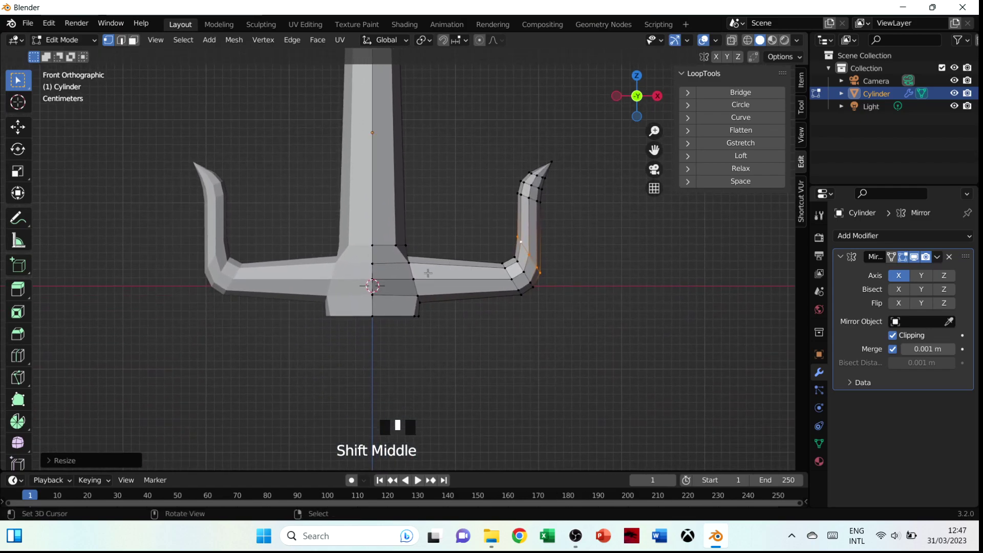
Step: Add two edge loops across the horizontal arm and scale them down to about 0.82
{"action": "key", "text": "ctrl+r"}
{"action": "scroll", "coordinate": [482, 281], "scroll_direction": "up", "scroll_amount": 1}
{"action": "left_click", "coordinate": [483, 282]}
{"action": "left_click", "coordinate": [482, 281]}
{"action": "key", "text": "Tab"}
{"action": "key", "text": "Tab"}
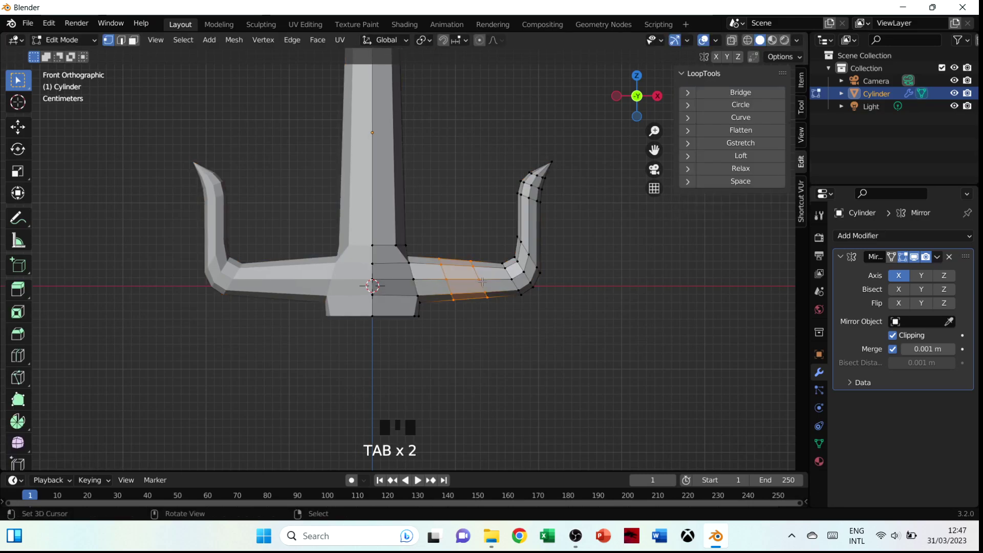
{"action": "key", "text": "s"}
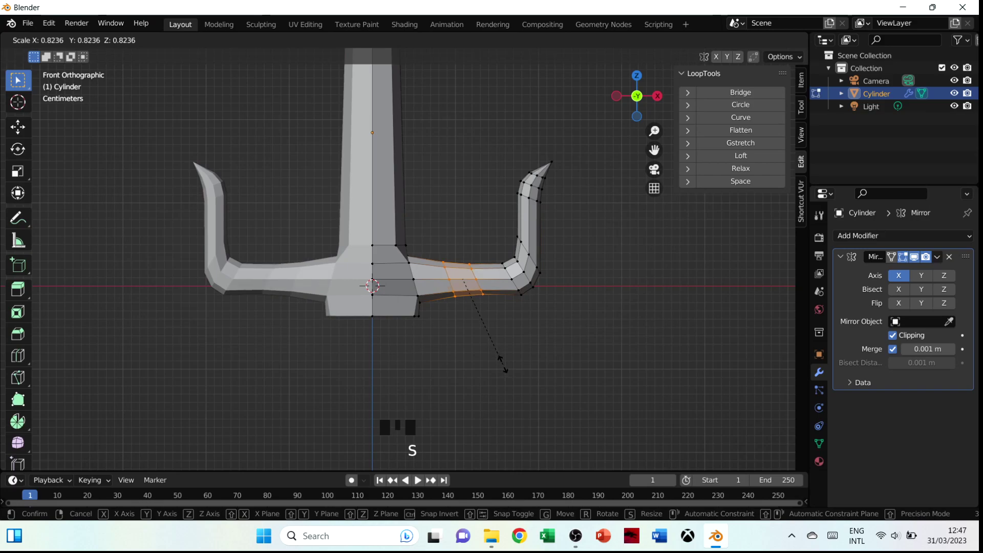
{"action": "left_click", "coordinate": [503, 364]}
{"action": "scroll", "coordinate": [432, 210], "scroll_direction": "down", "scroll_amount": 1}
{"action": "key", "text": "Tab"}
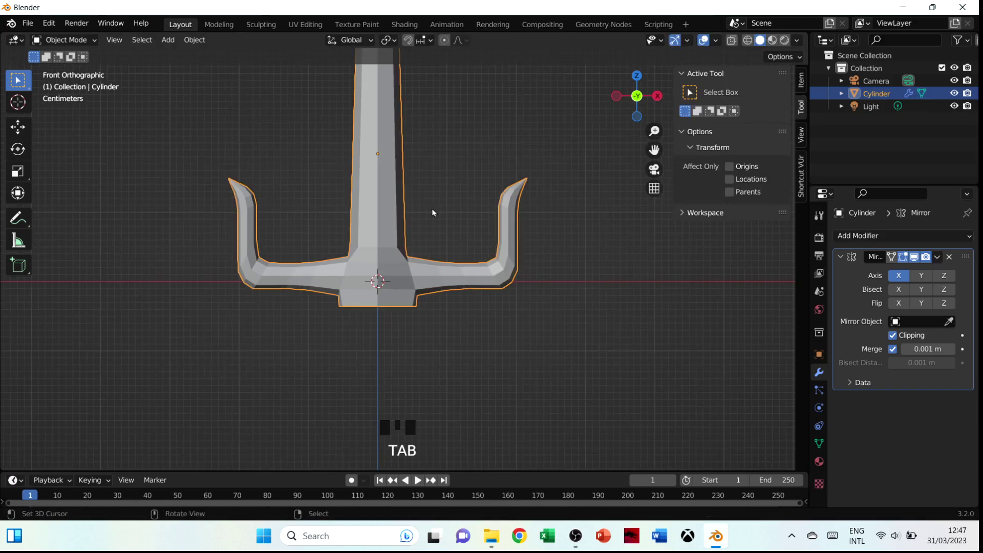
Step: Lower the third edge loop from the central post's top along Z and scale it up slightly
{"action": "middle_click_drag", "start_coordinate": [547, 134], "coordinate": [445, 279], "text": "shift"}
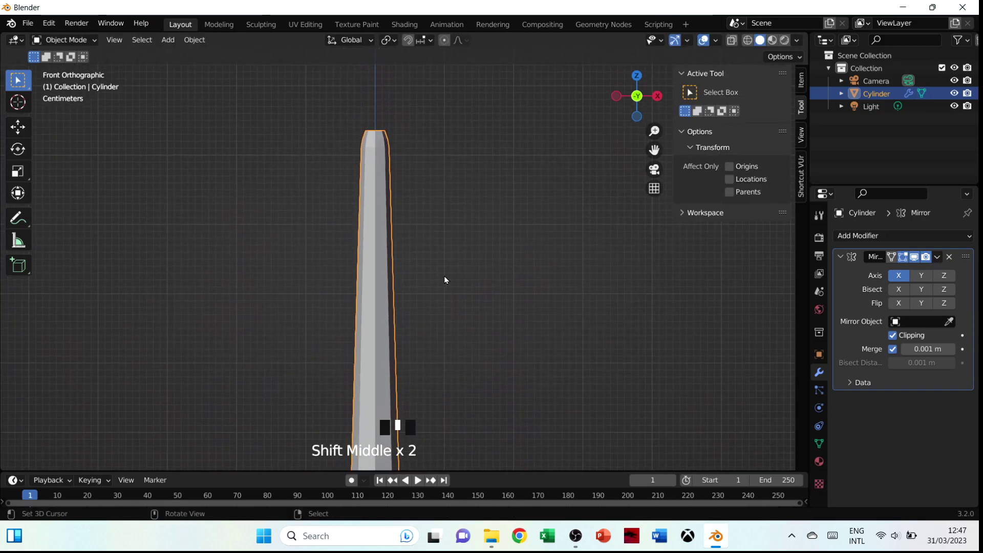
{"action": "key", "text": "Tab"}
{"action": "scroll", "coordinate": [408, 134], "scroll_direction": "up", "scroll_amount": 1}
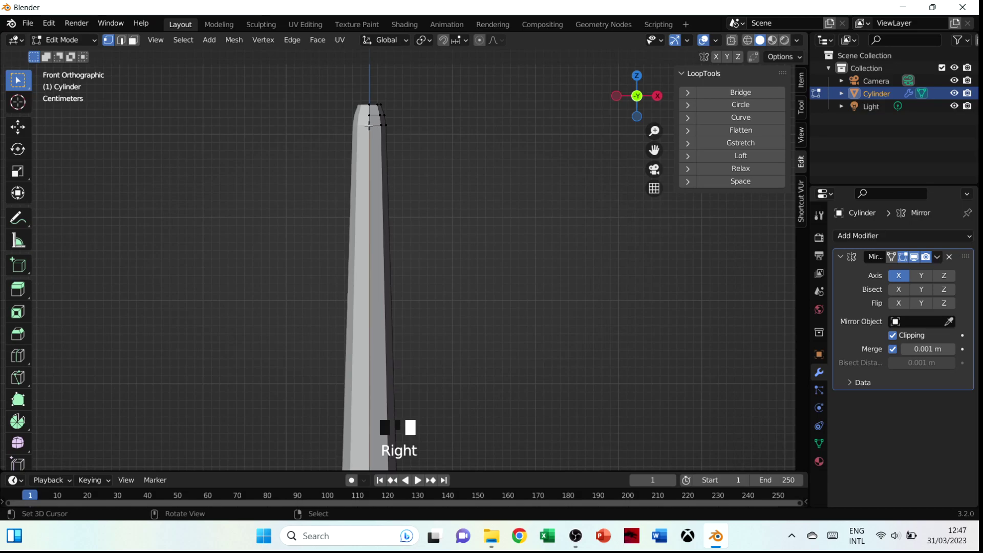
{"action": "right_click", "coordinate": [369, 125], "text": "alt"}
{"action": "key", "text": "g"}
{"action": "key", "text": "z"}
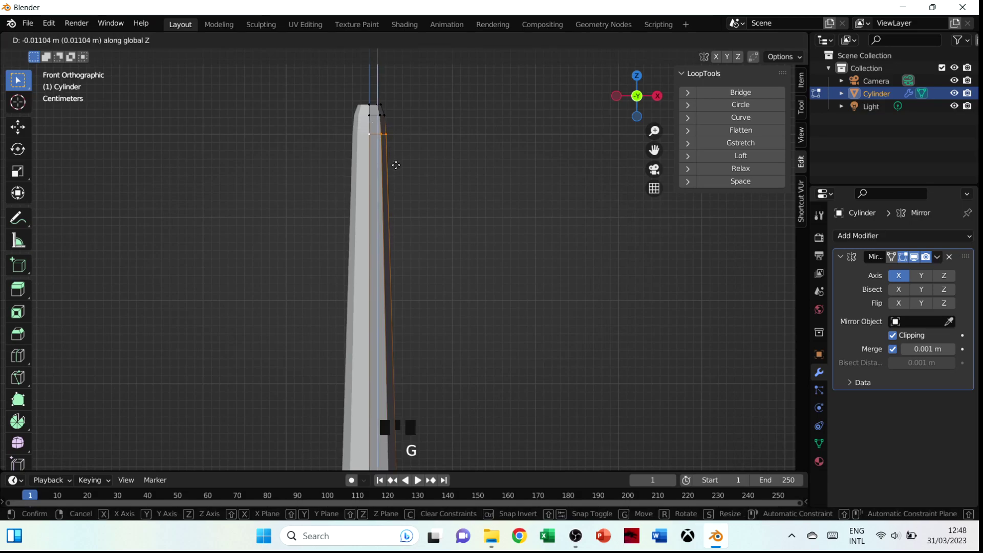
{"action": "left_click", "coordinate": [396, 177]}
{"action": "key", "text": "s"}
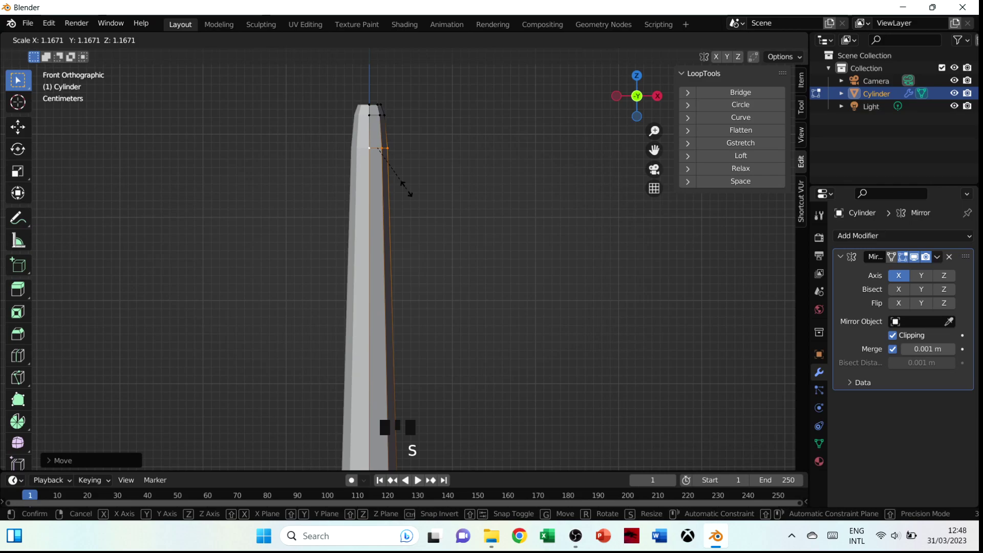
{"action": "left_click", "coordinate": [402, 189]}
Step: Add two evenly spaced edge loops along the central post and scale them down to about 0.85
{"action": "scroll", "coordinate": [411, 228], "scroll_direction": "down", "scroll_amount": 4}
{"action": "middle_click_drag", "start_coordinate": [411, 359], "coordinate": [418, 258], "text": "shift"}
{"action": "key", "text": "ctrl+r"}
{"action": "scroll", "coordinate": [398, 234], "scroll_direction": "up", "scroll_amount": 1}
{"action": "left_click", "coordinate": [398, 234]}
{"action": "right_click", "coordinate": [460, 308]}
{"action": "key", "text": "s"}
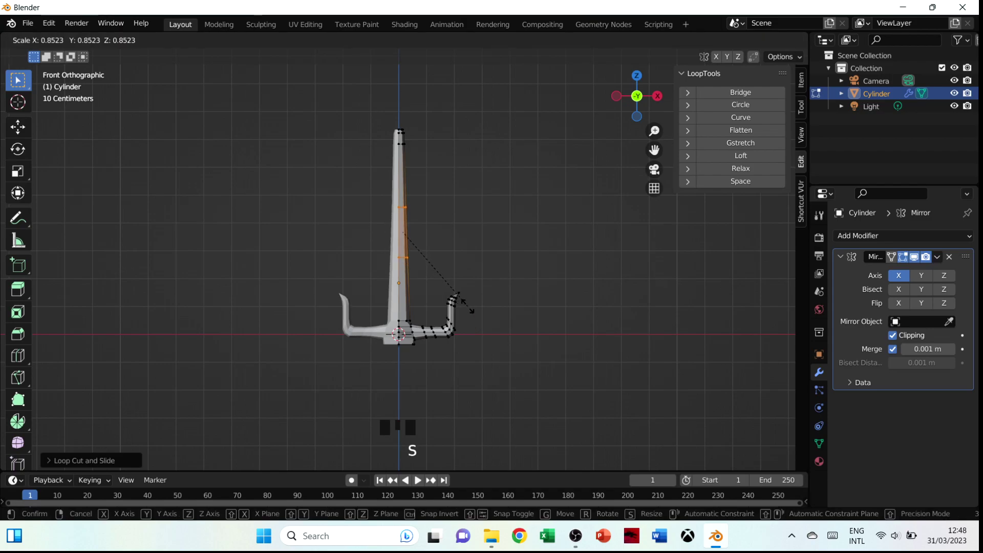
{"action": "left_click", "coordinate": [466, 305]}
{"action": "key", "text": "Tab"}
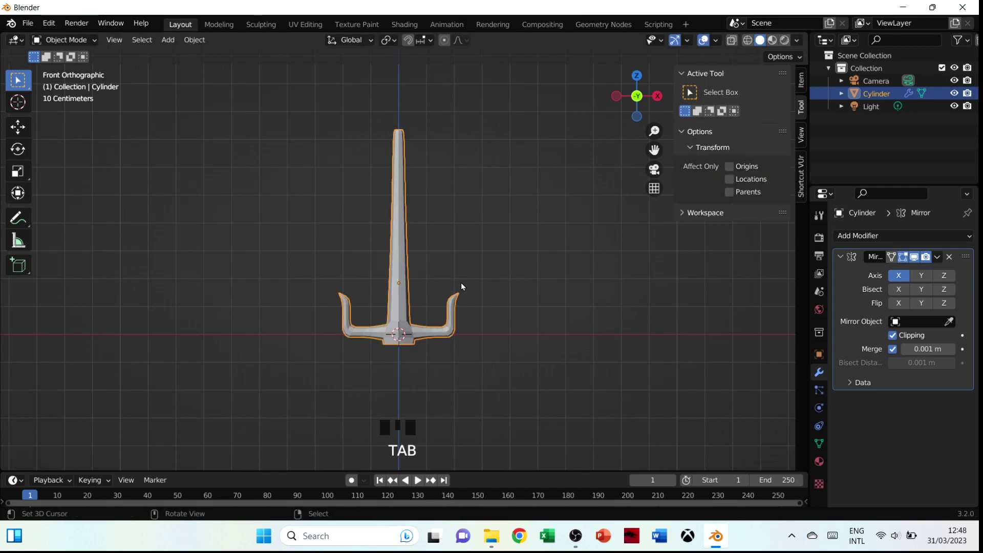
Step: Scale down the edge loop where the central post meets the base, working in the front view
{"action": "middle_click_drag", "start_coordinate": [477, 279], "coordinate": [472, 322]}
{"action": "key", "text": "Tab"}
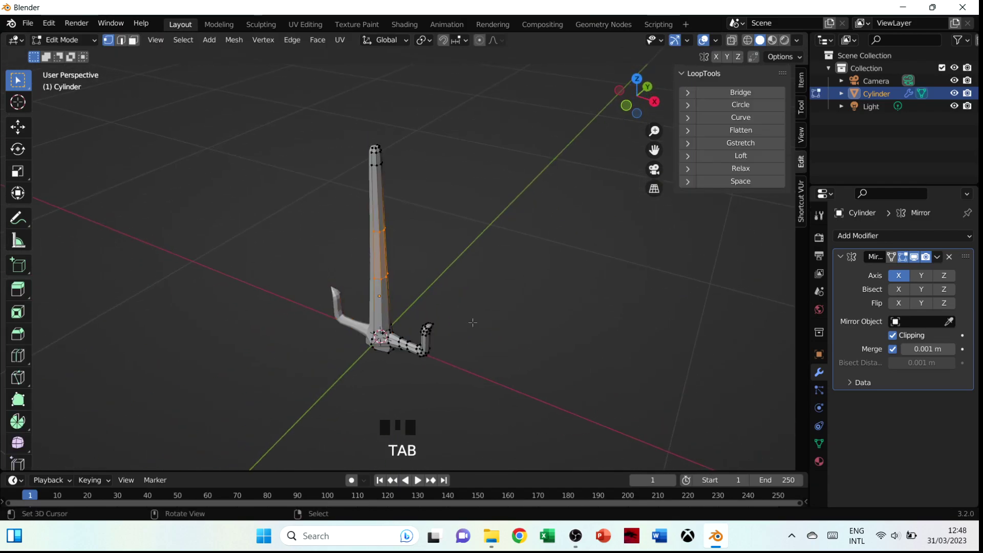
{"action": "middle_click_drag", "start_coordinate": [397, 313], "coordinate": [473, 274]}
{"action": "key", "text": "grave"}
{"action": "left_click", "coordinate": [418, 277]}
{"action": "mouse_move", "coordinate": [438, 307]}
{"action": "middle_mouse_down", "text": "shift"}
{"action": "mouse_move", "coordinate": [446, 328]}
{"action": "mouse_move", "coordinate": [442, 297]}
{"action": "middle_mouse_up", "text": "shift"}
{"action": "right_click", "coordinate": [390, 336]}
{"action": "right_click", "coordinate": [393, 307], "text": "alt"}
{"action": "key", "text": "s"}
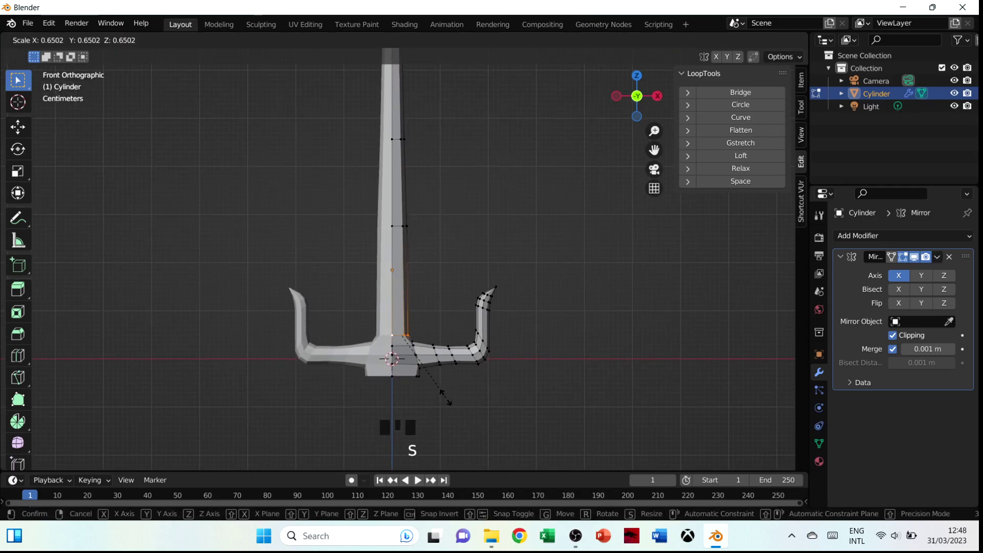
{"action": "left_click", "coordinate": [436, 386]}
Step: Scale the lower of the central post's two middle edge loops down to about 0.7
{"action": "right_click", "coordinate": [398, 226]}
{"action": "right_click", "coordinate": [399, 225], "text": "alt"}
{"action": "key", "text": "s"}
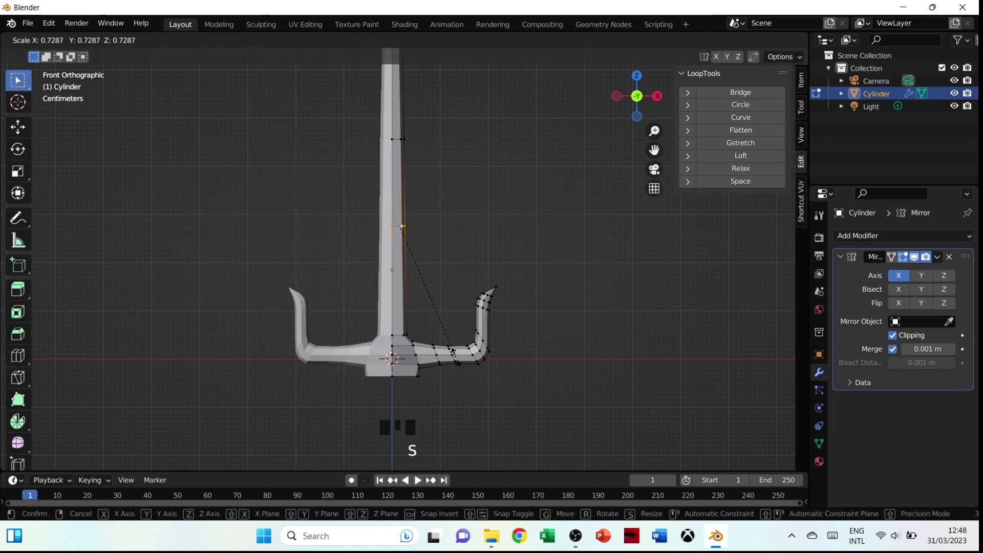
{"action": "left_click", "coordinate": [453, 349]}
{"action": "scroll", "coordinate": [453, 350], "scroll_direction": "down", "scroll_amount": 4}
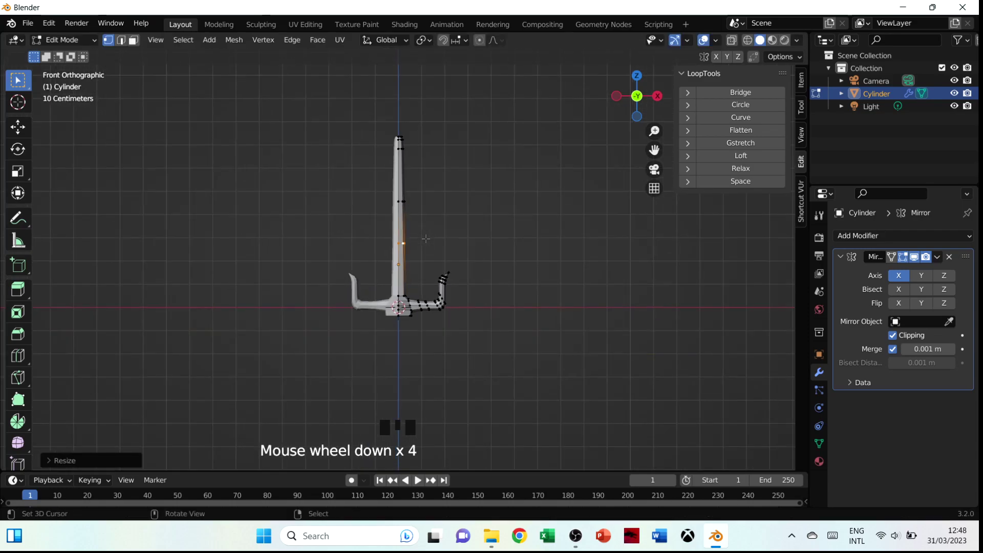
Step: Select the upper of the central post's two middle edge loops and scale it uniformly
{"action": "key", "text": "Tab"}
{"action": "middle_click_drag", "start_coordinate": [428, 250], "coordinate": [440, 232]}
{"action": "key", "text": "Tab"}
{"action": "right_click", "coordinate": [414, 215], "text": "alt"}
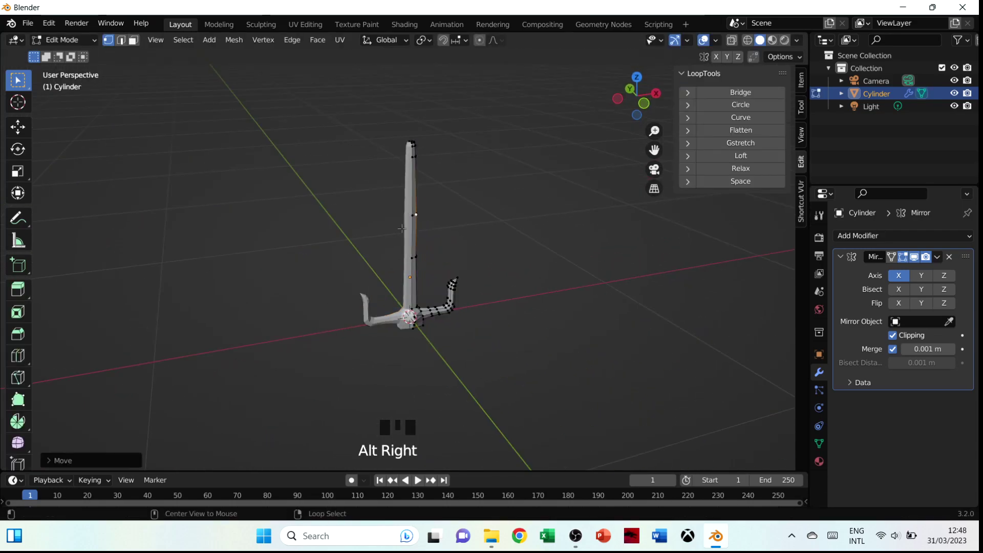
{"action": "right_click", "coordinate": [408, 218], "text": "alt"}
{"action": "right_click", "coordinate": [420, 212], "text": "alt"}
{"action": "right_click", "coordinate": [415, 213], "text": "alt"}
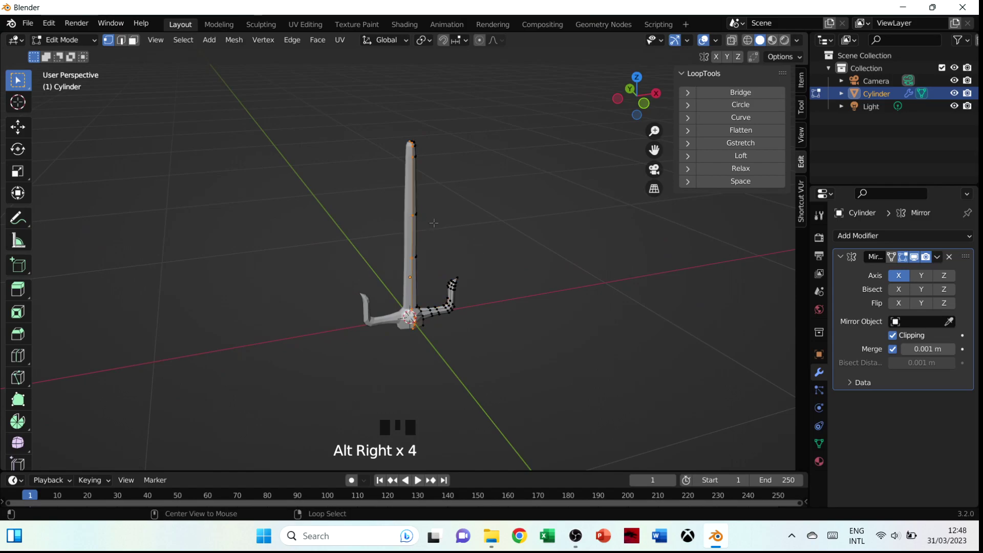
{"action": "middle_click_drag", "start_coordinate": [400, 215], "coordinate": [412, 210]}
{"action": "scroll", "coordinate": [411, 211], "scroll_direction": "up", "scroll_amount": 3}
{"action": "scroll", "coordinate": [411, 211], "scroll_direction": "up", "scroll_amount": 1}
{"action": "right_click", "coordinate": [364, 136], "text": "alt"}
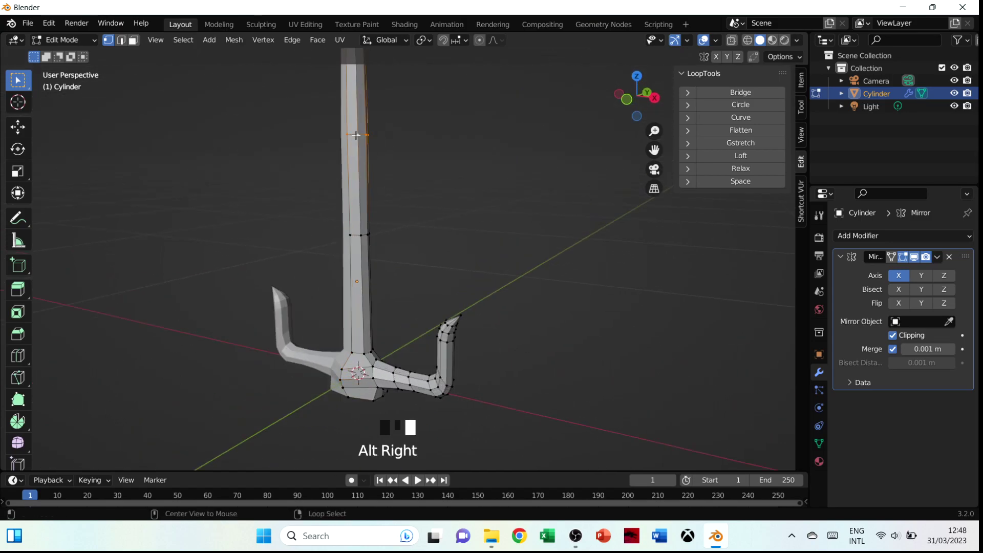
{"action": "key", "text": "s"}
{"action": "left_click", "coordinate": [440, 303]}
Step: Adjust the thickness of the post's upper middle edge loop by scaling it slightly along Y
{"action": "middle_click_drag", "start_coordinate": [440, 304], "coordinate": [441, 297]}
{"action": "key", "text": "s"}
{"action": "key", "text": "y"}
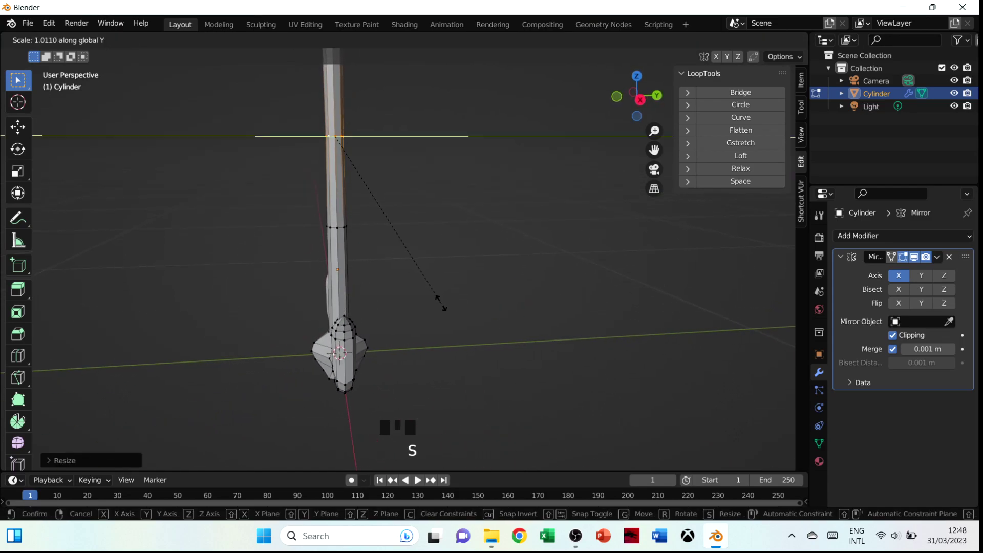
{"action": "left_click", "coordinate": [446, 306]}
Step: Scale down the third edge loop from the top of the central post to narrow the post there
{"action": "middle_click_drag", "start_coordinate": [403, 188], "coordinate": [421, 326], "text": "shift"}
{"action": "right_click", "coordinate": [355, 167], "text": "alt"}
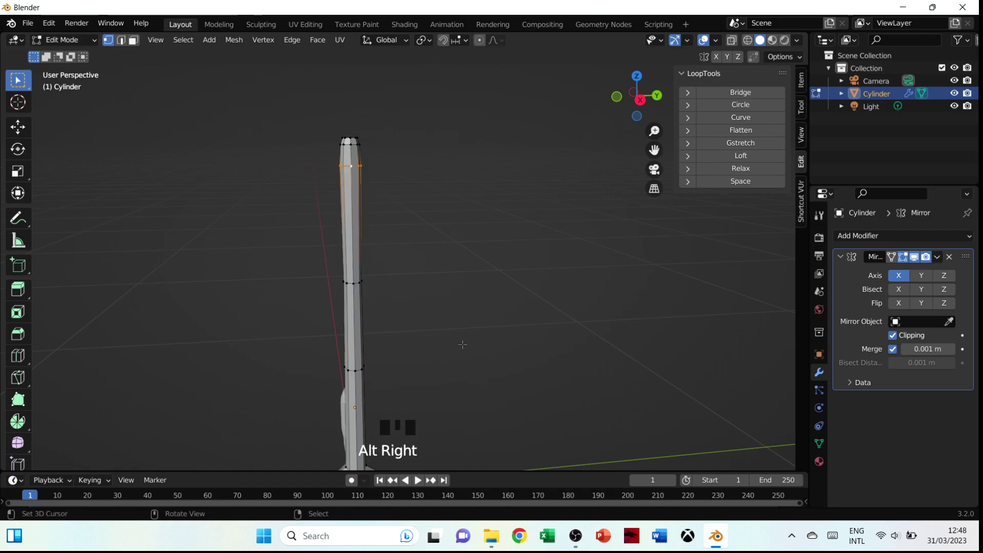
{"action": "key", "text": "s"}
{"action": "left_click", "coordinate": [418, 292]}
Step: Scale down the second edge loop from the top of the central post
{"action": "middle_click_drag", "start_coordinate": [371, 154], "coordinate": [373, 254], "text": "shift"}
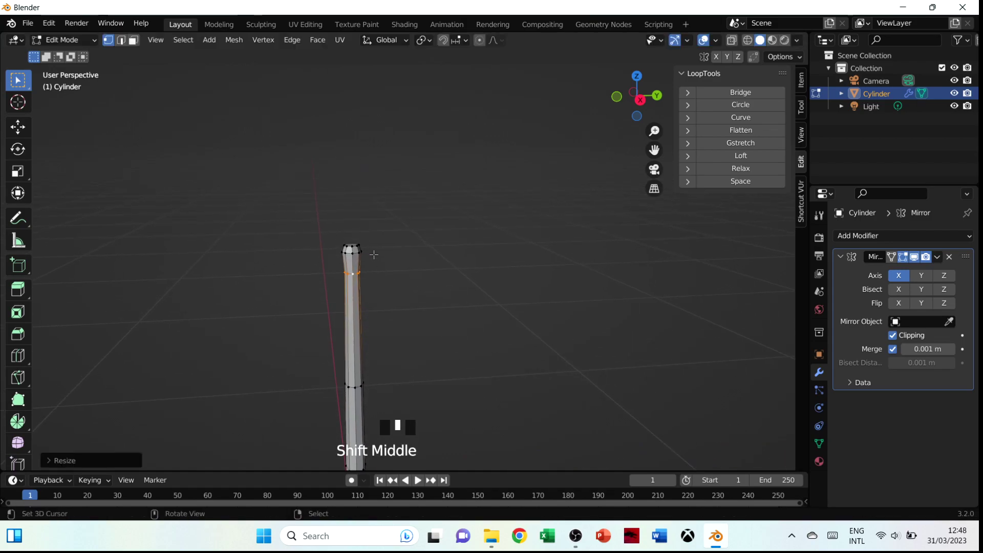
{"action": "scroll", "coordinate": [377, 246], "scroll_direction": "up", "scroll_amount": 3}
{"action": "right_click", "coordinate": [306, 247]}
{"action": "right_click", "coordinate": [306, 247], "text": "alt"}
{"action": "key", "text": "s"}
{"action": "left_click", "coordinate": [378, 351]}
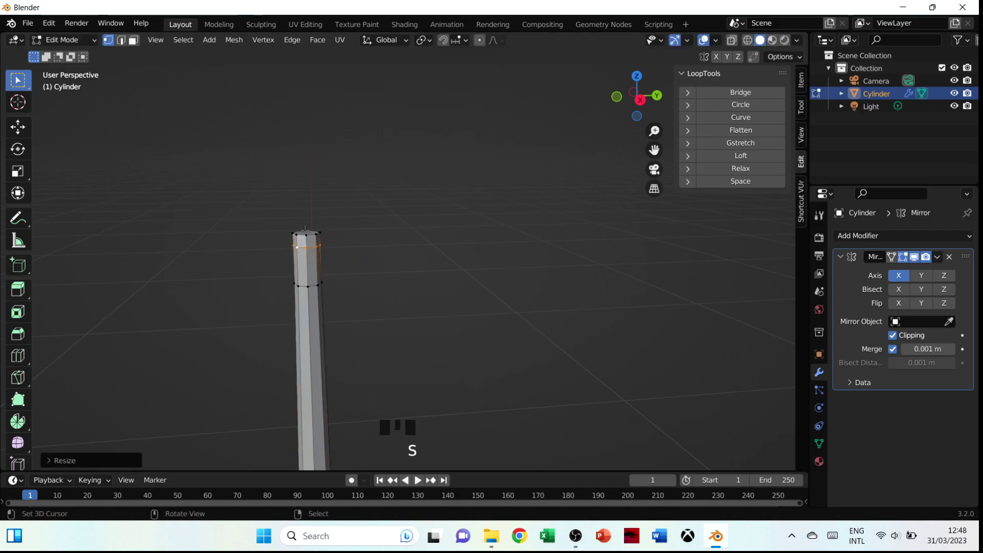
Step: Select the central post's top edge loop and scale it down
{"action": "right_click", "coordinate": [305, 237], "text": "alt"}
{"action": "right_click", "coordinate": [312, 237], "text": "alt"}
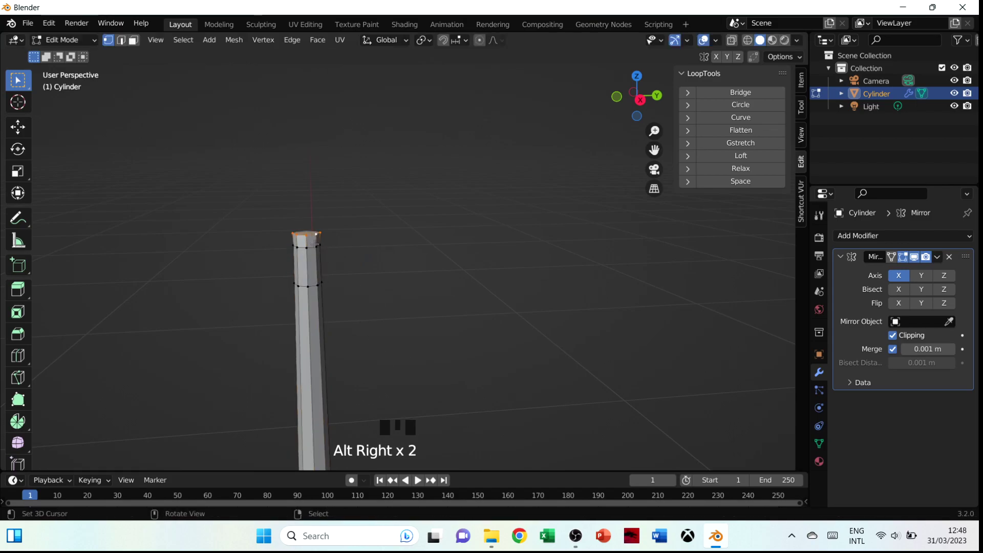
{"action": "key", "text": "g"}
{"action": "key", "text": "z"}
{"action": "right_click", "coordinate": [315, 247]}
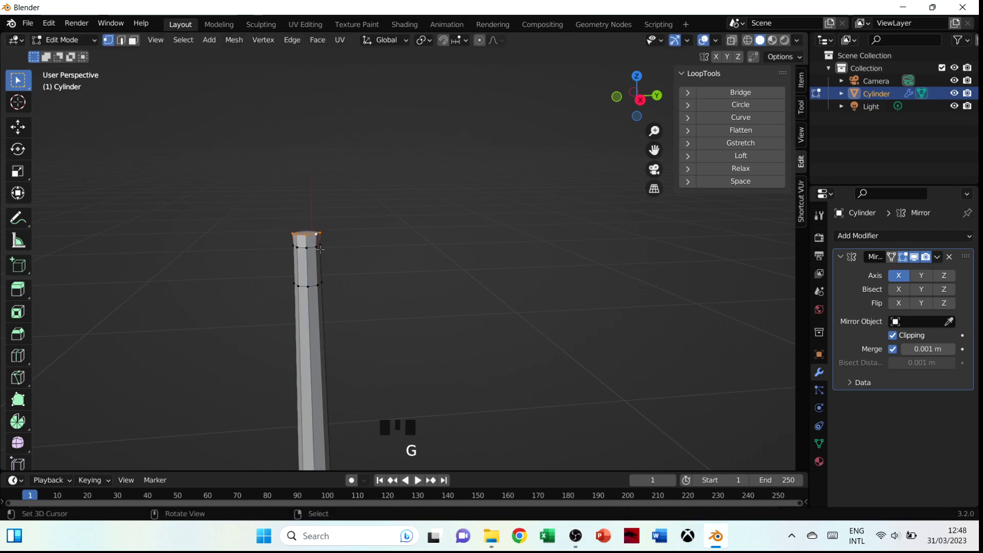
{"action": "middle_click_drag", "start_coordinate": [314, 239], "coordinate": [450, 270]}
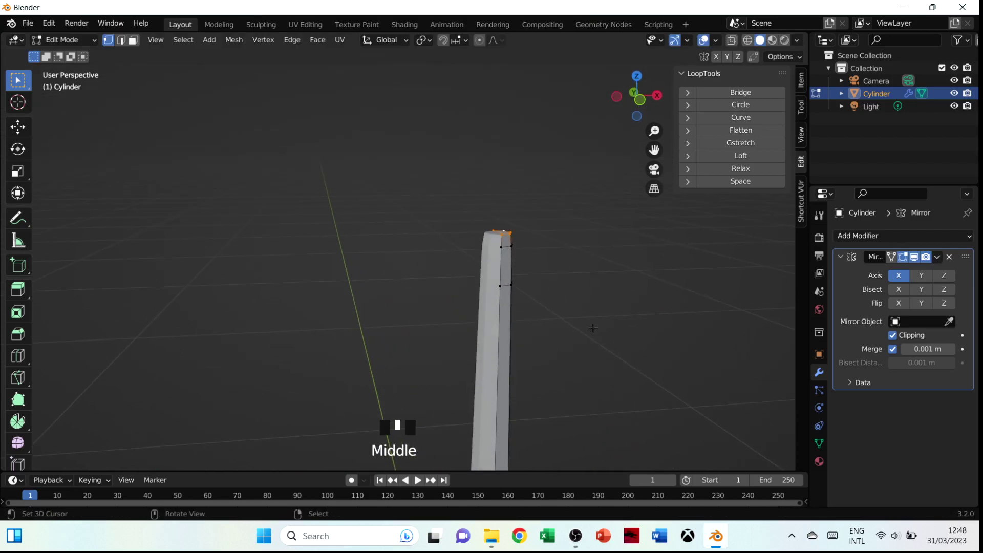
{"action": "key", "text": "s"}
{"action": "left_click", "coordinate": [558, 320]}
Step: Select the edge loop at the underside of the base and scale it slightly along Y
{"action": "key", "text": "grave"}
{"action": "left_click", "coordinate": [489, 281]}
{"action": "scroll", "coordinate": [476, 328], "scroll_direction": "down", "scroll_amount": 3}
{"action": "middle_click_drag", "start_coordinate": [466, 371], "coordinate": [463, 313], "text": "shift"}
{"action": "scroll", "coordinate": [471, 410], "scroll_direction": "up", "scroll_amount": 6}
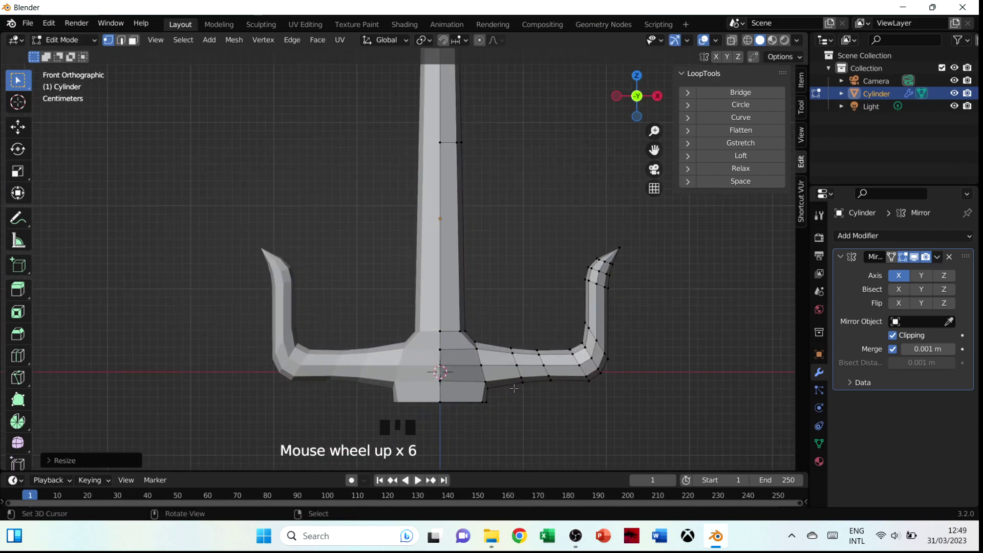
{"action": "middle_click_drag", "start_coordinate": [476, 435], "coordinate": [478, 241], "text": "shift"}
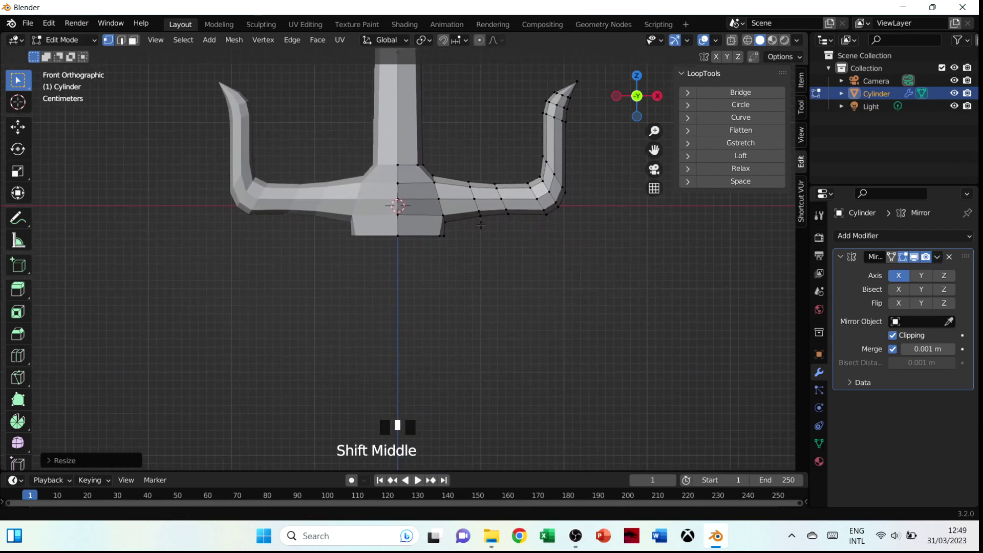
{"action": "right_click", "coordinate": [424, 247]}
{"action": "right_click", "coordinate": [458, 256], "text": "alt"}
{"action": "middle_click_drag", "start_coordinate": [459, 256], "coordinate": [373, 190]}
{"action": "key", "text": "s"}
{"action": "key", "text": "y"}
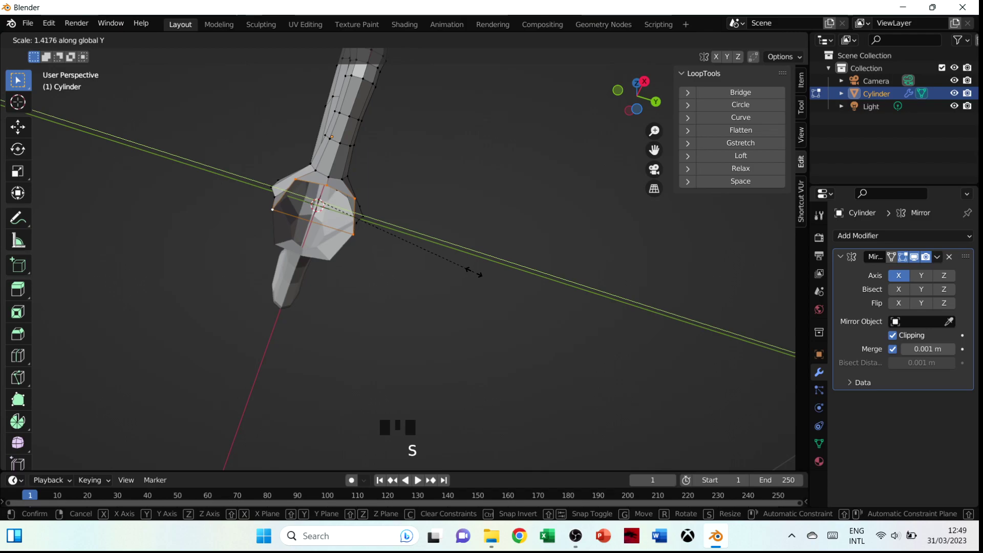
{"action": "left_click", "coordinate": [432, 255]}
Step: Scale the base's bottom edge loop to about 0.31 along X
{"action": "key", "text": "s"}
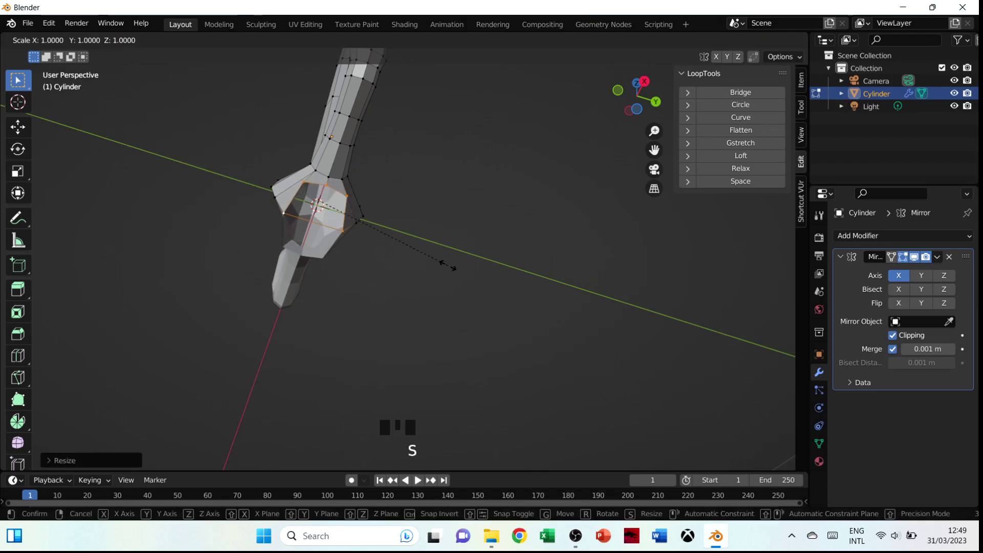
{"action": "key", "text": "x"}
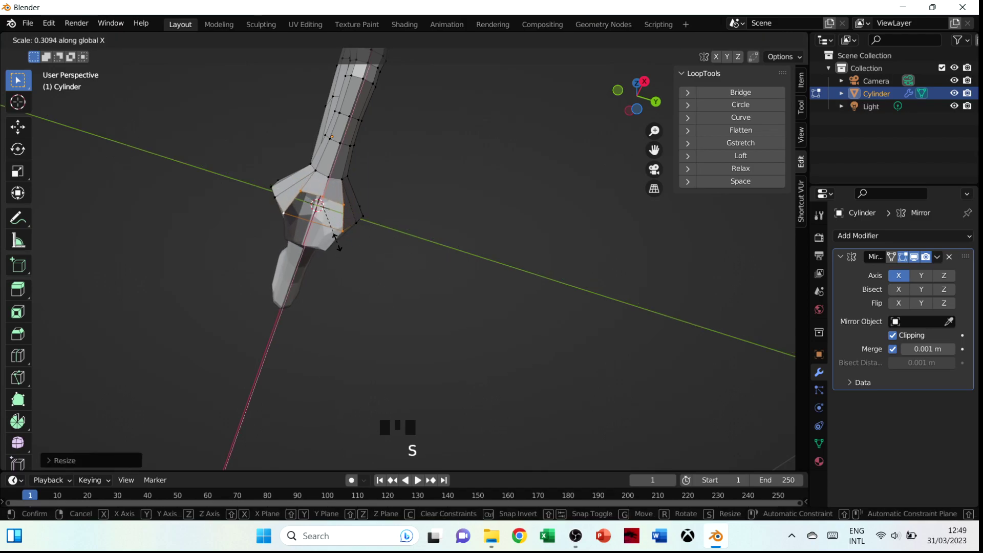
{"action": "left_click", "coordinate": [336, 242]}
{"action": "middle_click_drag", "start_coordinate": [336, 242], "coordinate": [287, 302]}
{"action": "key", "text": "grave"}
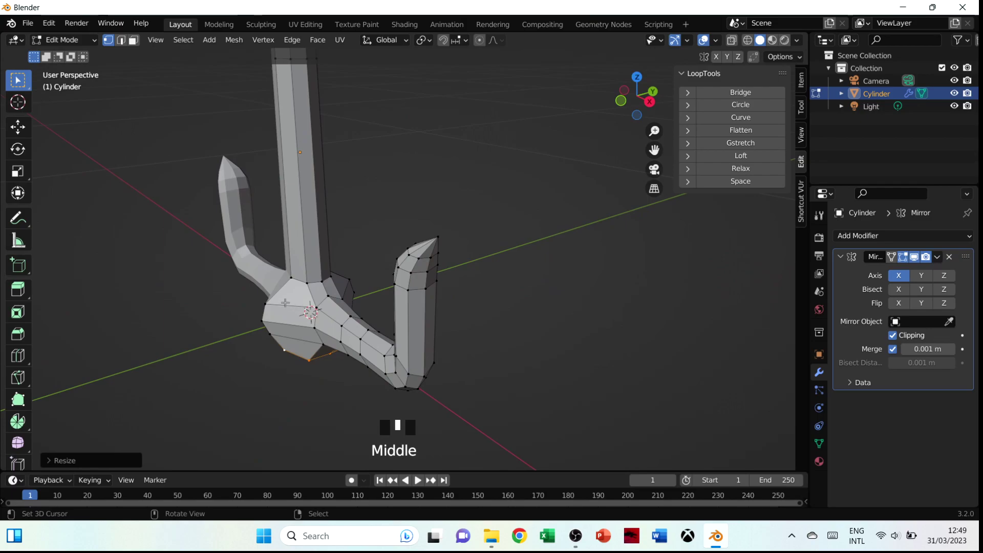
Step: Select the vertical edge on the hub's -Y side and enable the Mirror modifier's Y axis
{"action": "right_click", "coordinate": [266, 304]}
{"action": "middle_click_drag", "start_coordinate": [399, 309], "coordinate": [349, 282]}
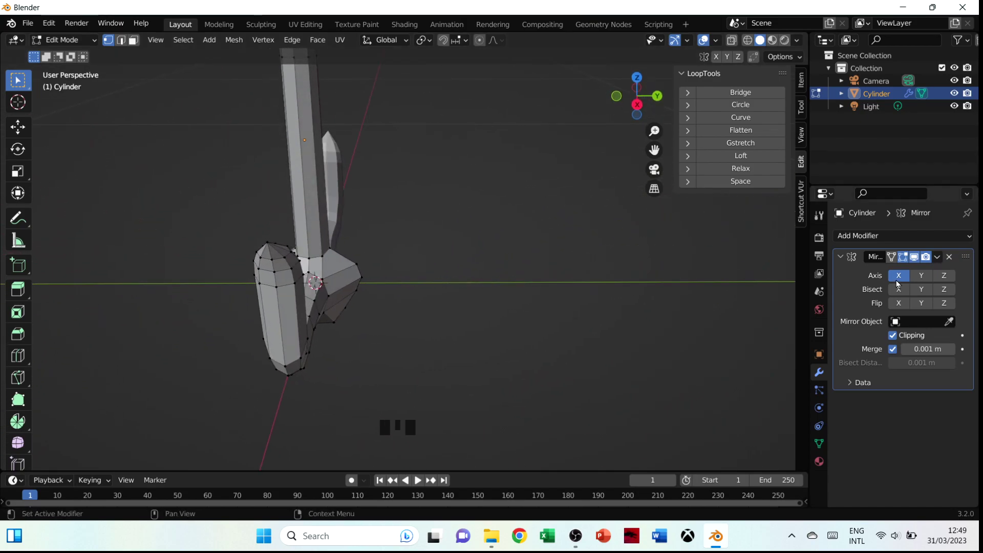
{"action": "left_click", "coordinate": [921, 276]}
{"action": "middle_click_drag", "start_coordinate": [393, 287], "coordinate": [465, 326]}
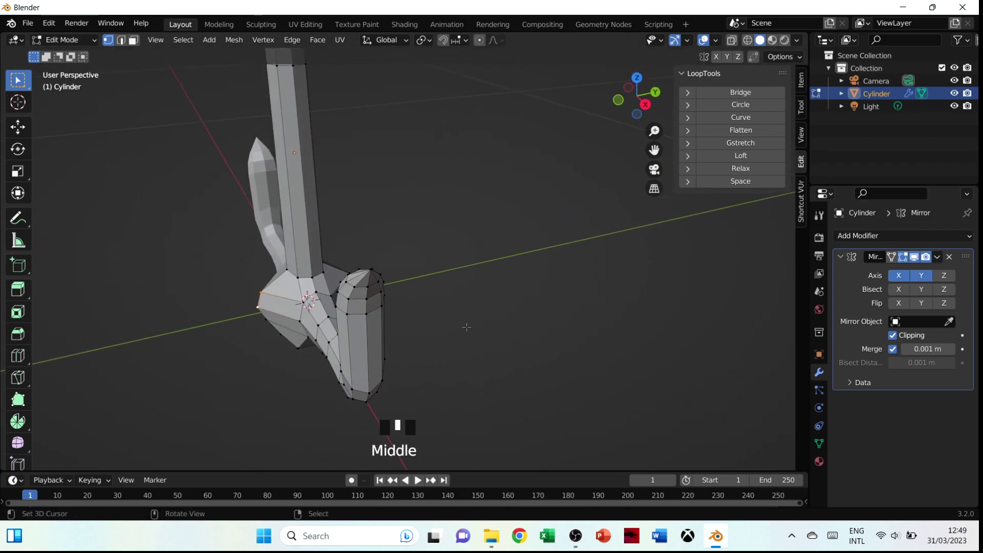
Step: Try scaling the hub's side edge along Y, and move it outward about 0.022 m along negative Y
{"action": "key", "text": "s"}
{"action": "key", "text": "y"}
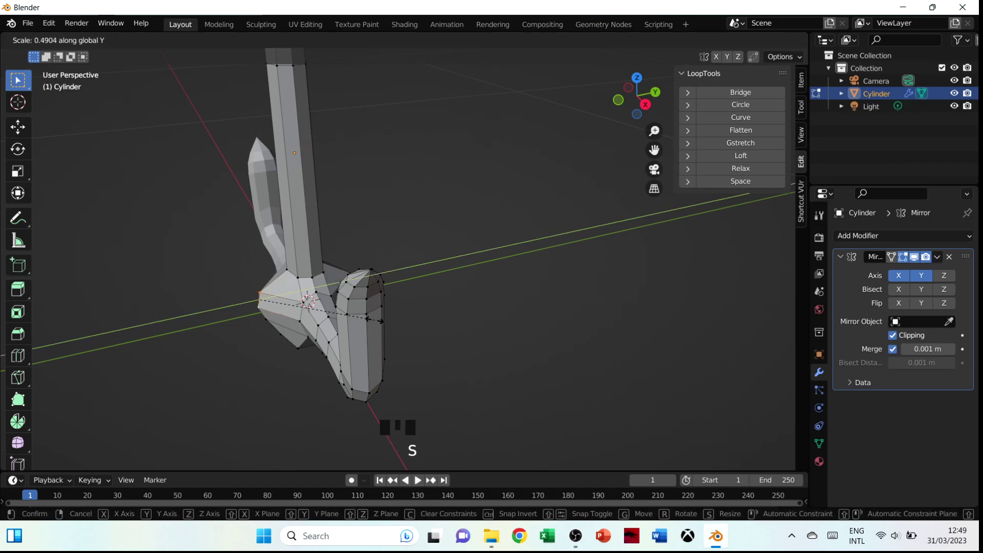
{"action": "left_click", "coordinate": [370, 319]}
{"action": "key", "text": "g"}
{"action": "key", "text": "y"}
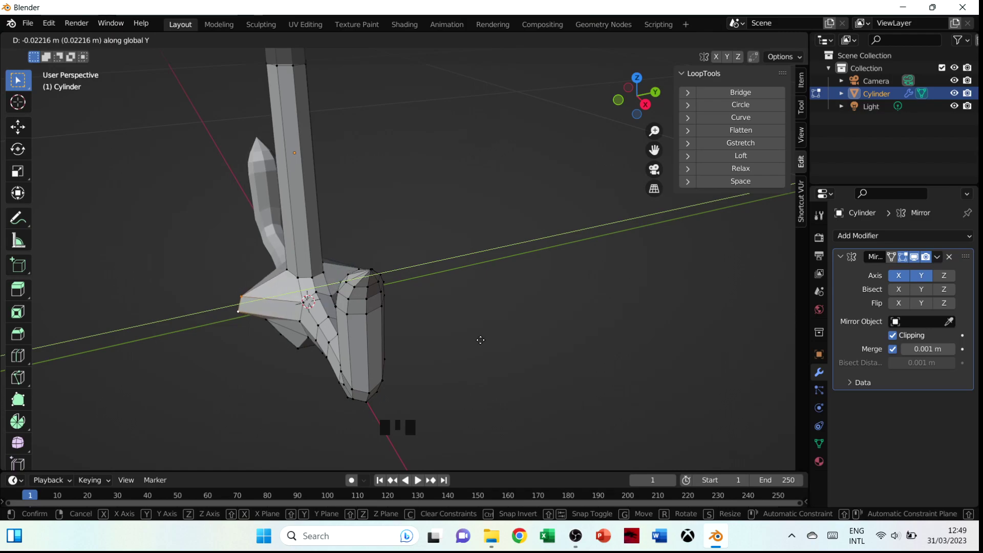
{"action": "left_click", "coordinate": [480, 340]}
Step: Delete the hub's side edge vertices in wireframe shading, return to solid shading and view the model from the front
{"action": "key", "text": "z"}
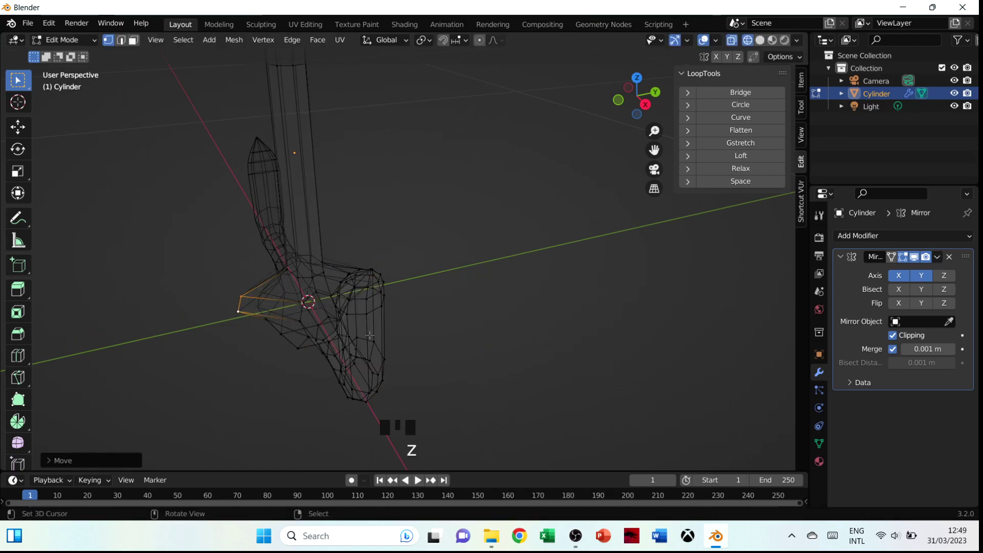
{"action": "key", "text": "x"}
{"action": "left_click", "coordinate": [376, 307]}
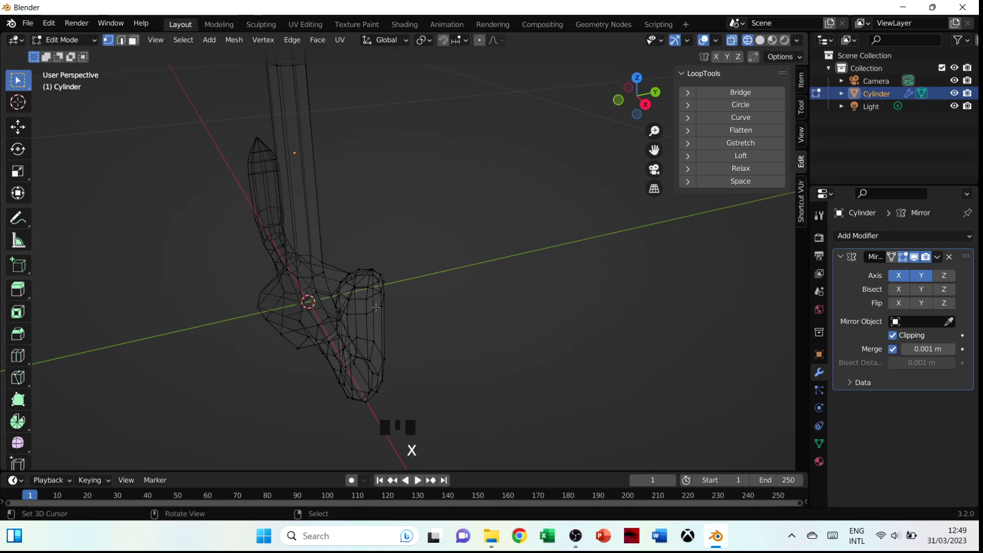
{"action": "key", "text": "z"}
{"action": "left_click", "coordinate": [507, 337]}
{"action": "mouse_move", "coordinate": [506, 337]}
{"action": "middle_mouse_down"}
{"action": "mouse_move", "coordinate": [373, 310]}
{"action": "mouse_move", "coordinate": [275, 275]}
{"action": "middle_mouse_up"}
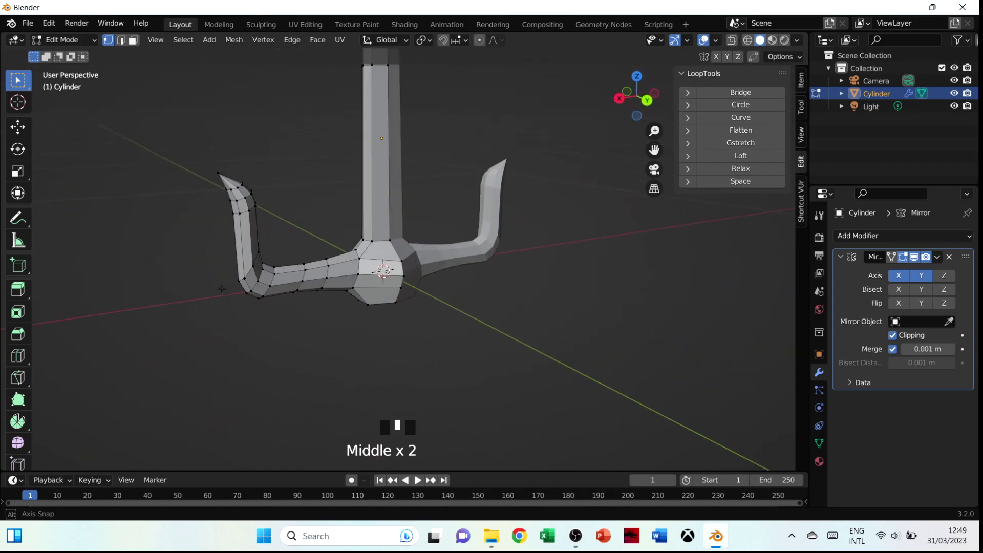
{"action": "key", "text": "grave"}
{"action": "left_click", "coordinate": [254, 266]}
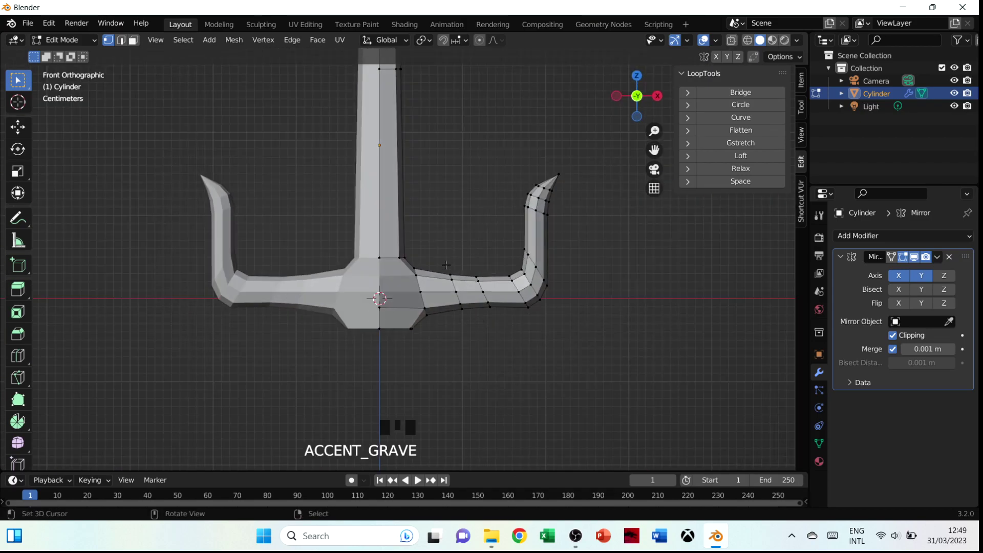
Step: Undo the hub edge's deletion and move, and disable the Mirror modifier's Y axis
{"action": "key", "text": "ctrl+z"}
{"action": "key", "text": "ctrl+z"}
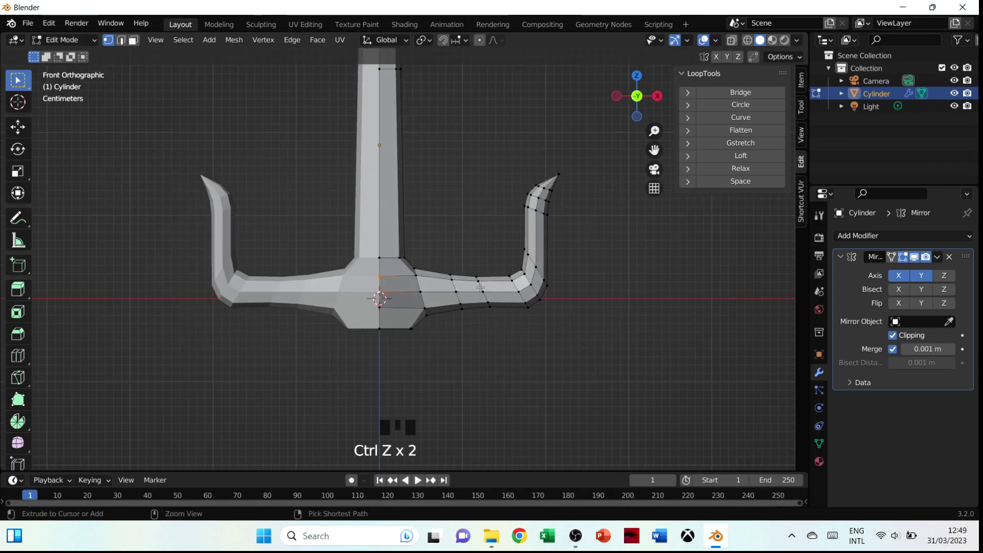
{"action": "middle_click_drag", "start_coordinate": [461, 253], "coordinate": [499, 246]}
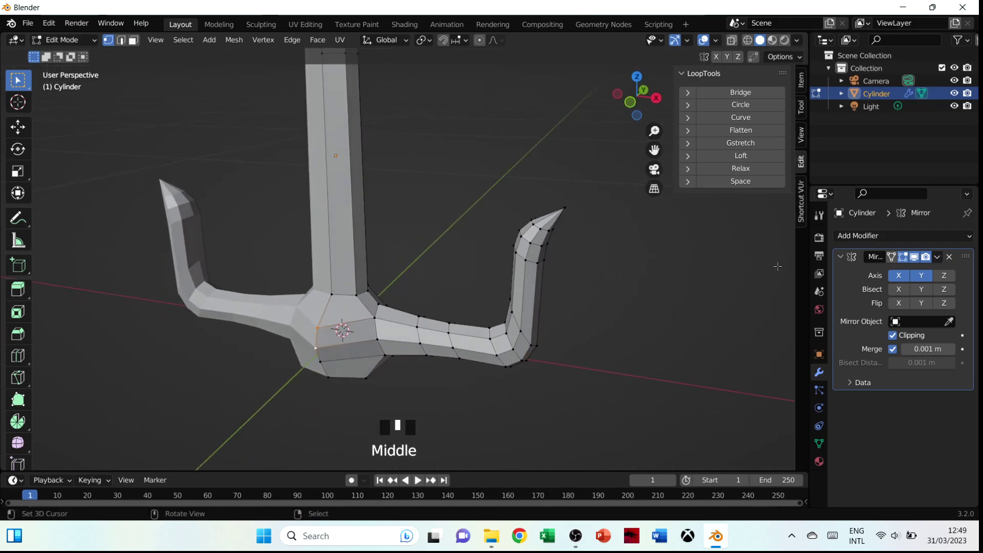
{"action": "left_click", "coordinate": [912, 279]}
Step: Examine the whole shape in Object Mode with solid shading, from below and from the front
{"action": "scroll", "coordinate": [327, 315], "scroll_direction": "up", "scroll_amount": 2}
{"action": "middle_click_drag", "start_coordinate": [390, 366], "coordinate": [436, 285], "text": "shift"}
{"action": "key", "text": "Tab"}
{"action": "scroll", "coordinate": [429, 270], "scroll_direction": "down", "scroll_amount": 3}
{"action": "key", "text": "z"}
{"action": "left_click", "coordinate": [339, 278]}
{"action": "mouse_move", "coordinate": [359, 288]}
{"action": "middle_mouse_down"}
{"action": "mouse_move", "coordinate": [309, 222]}
{"action": "mouse_move", "coordinate": [446, 225]}
{"action": "middle_mouse_up"}
{"action": "key", "text": "z"}
{"action": "left_click", "coordinate": [499, 238]}
{"action": "key", "text": "z"}
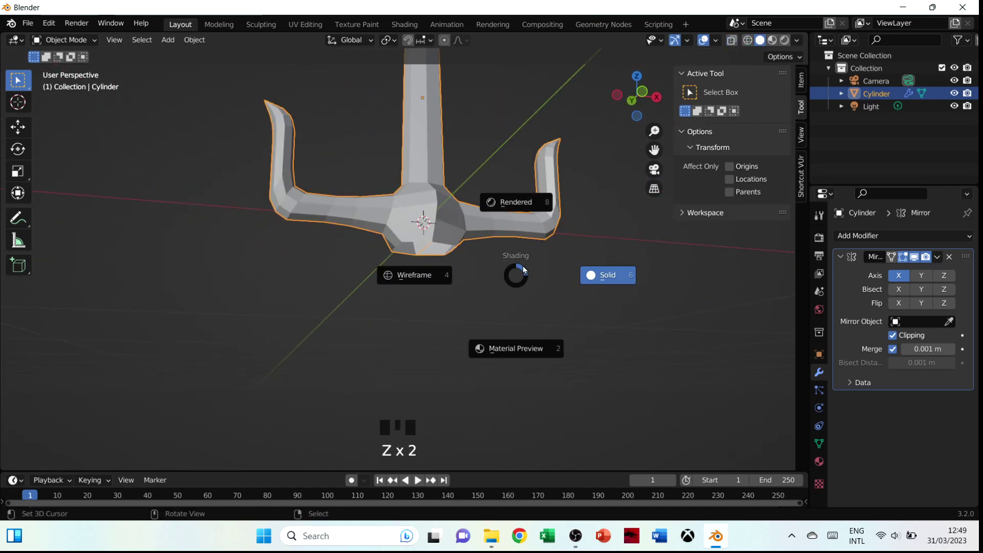
{"action": "key", "text": "grave"}
{"action": "left_click", "coordinate": [490, 223]}
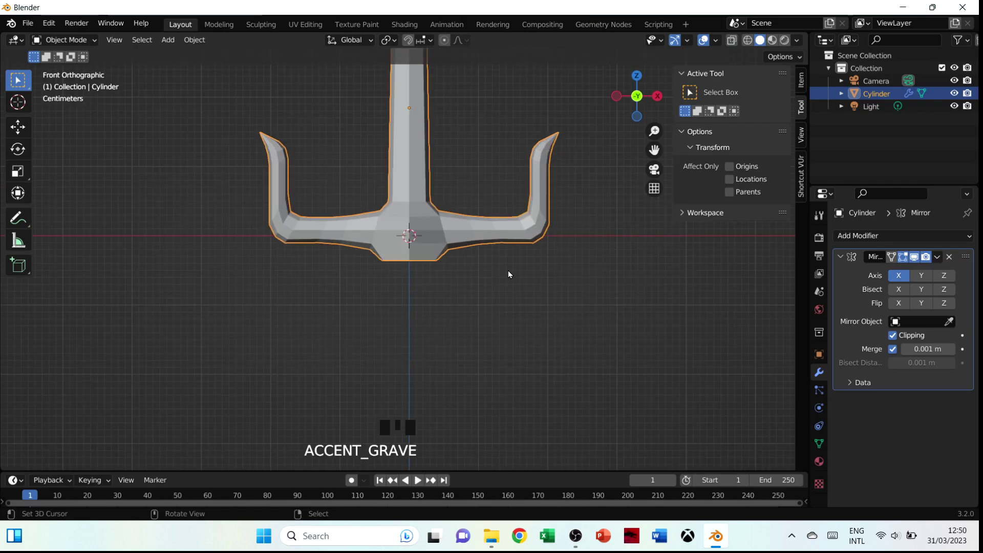
Step: Select the vertical edges on both Y sides of the hub and scale them to about 0.82 along Y
{"action": "key", "text": "Tab"}
{"action": "middle_click_drag", "start_coordinate": [506, 274], "coordinate": [384, 208]}
{"action": "scroll", "coordinate": [473, 234], "scroll_direction": "up", "scroll_amount": 4}
{"action": "right_click", "coordinate": [384, 207], "text": "shift"}
{"action": "right_click", "coordinate": [384, 208], "text": "shift"}
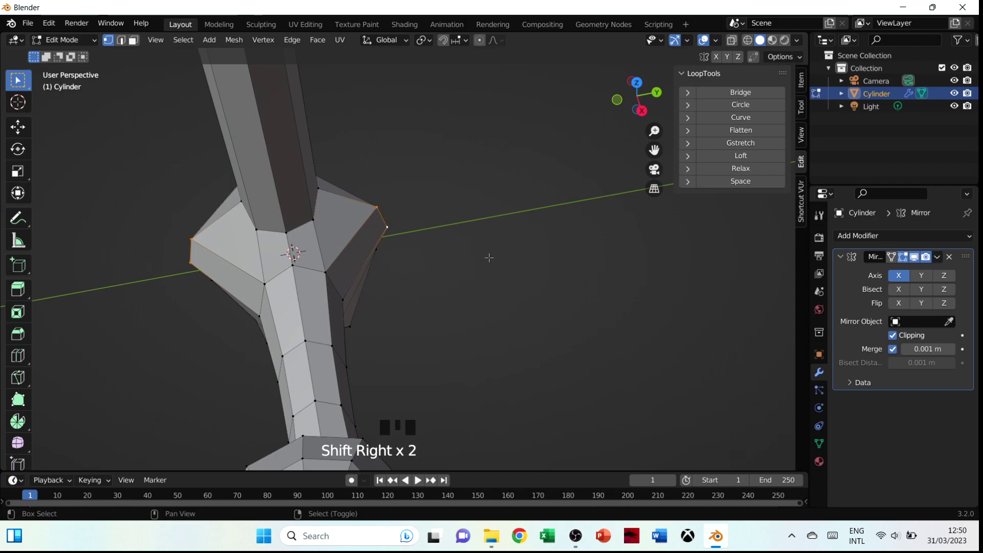
{"action": "key", "text": "s"}
{"action": "key", "text": "y"}
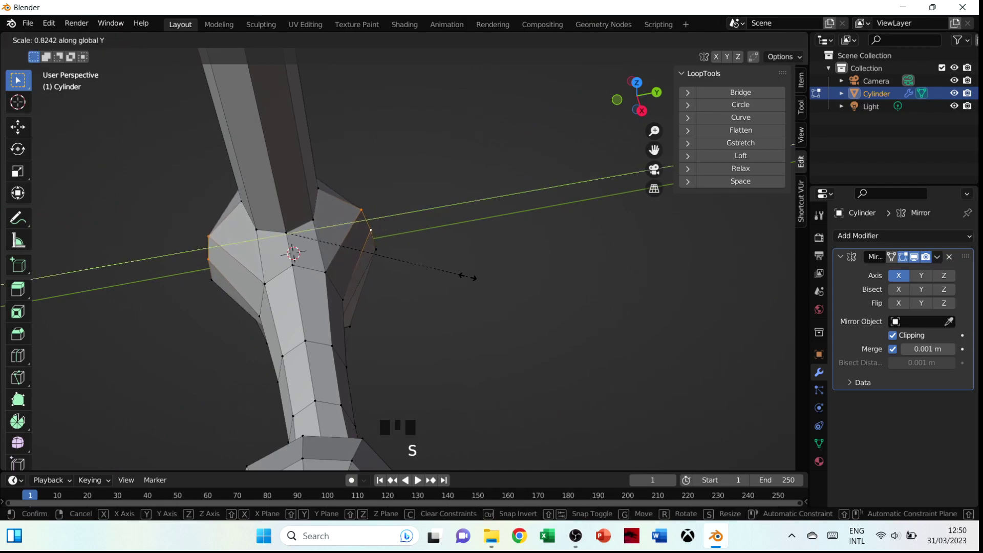
{"action": "left_click", "coordinate": [476, 277]}
Step: Try extruding the base's bottom edge loop straight down along Z in front view, and undo it
{"action": "middle_click_drag", "start_coordinate": [466, 274], "coordinate": [432, 226]}
{"action": "key", "text": "grave"}
{"action": "scroll", "coordinate": [435, 213], "scroll_direction": "down", "scroll_amount": 4}
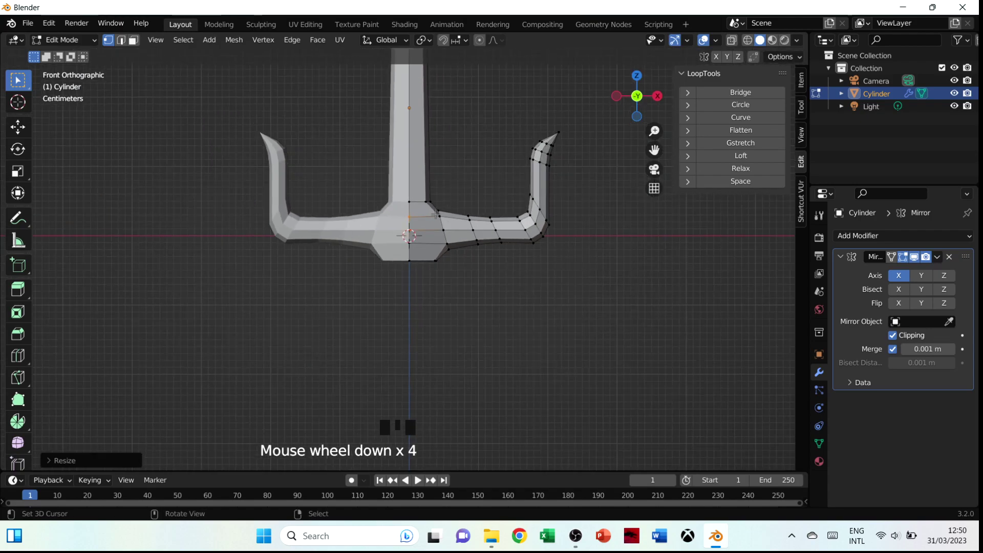
{"action": "right_click", "coordinate": [409, 257]}
{"action": "right_click", "coordinate": [424, 262], "text": "alt"}
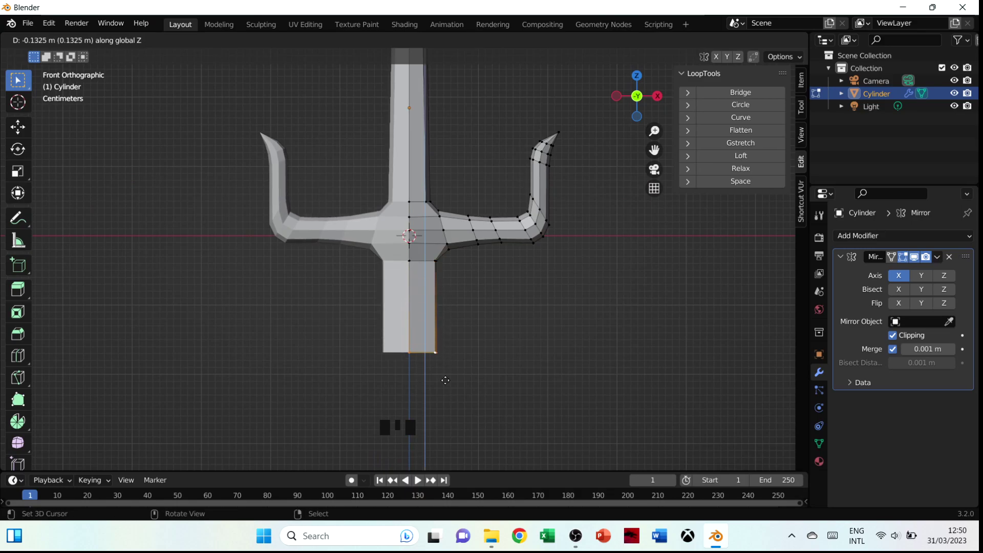
{"action": "left_click", "coordinate": [449, 409]}
{"action": "middle_click_drag", "start_coordinate": [450, 410], "coordinate": [404, 222]}
{"action": "key", "text": "ctrl+z"}
Step: Delete the selected edge at the underside of the base in edge select mode
{"action": "key", "text": "2"}
{"action": "right_click", "coordinate": [387, 82]}
{"action": "key", "text": "x"}
{"action": "left_click", "coordinate": [400, 115]}
{"action": "key", "text": "q"}
Step: Select the base's bottom edge loop in vertex select mode and extrude it straight down in front view to form a grip
{"action": "key", "text": "1"}
{"action": "right_click", "coordinate": [383, 182]}
{"action": "right_click", "coordinate": [381, 183], "text": "alt"}
{"action": "right_click", "coordinate": [414, 195]}
{"action": "right_click", "coordinate": [418, 176], "text": "alt"}
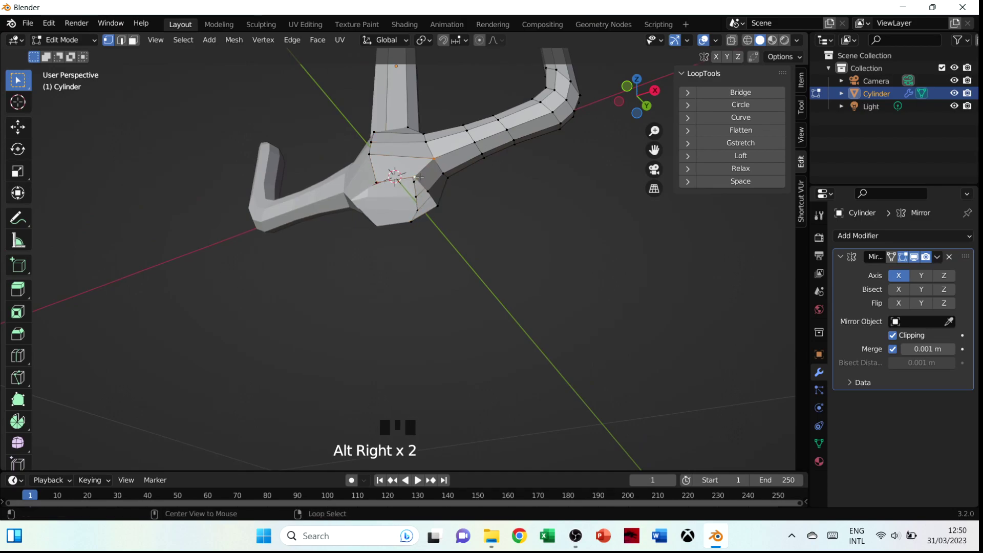
{"action": "middle_click_drag", "start_coordinate": [428, 190], "coordinate": [346, 231]}
{"action": "key", "text": "grave"}
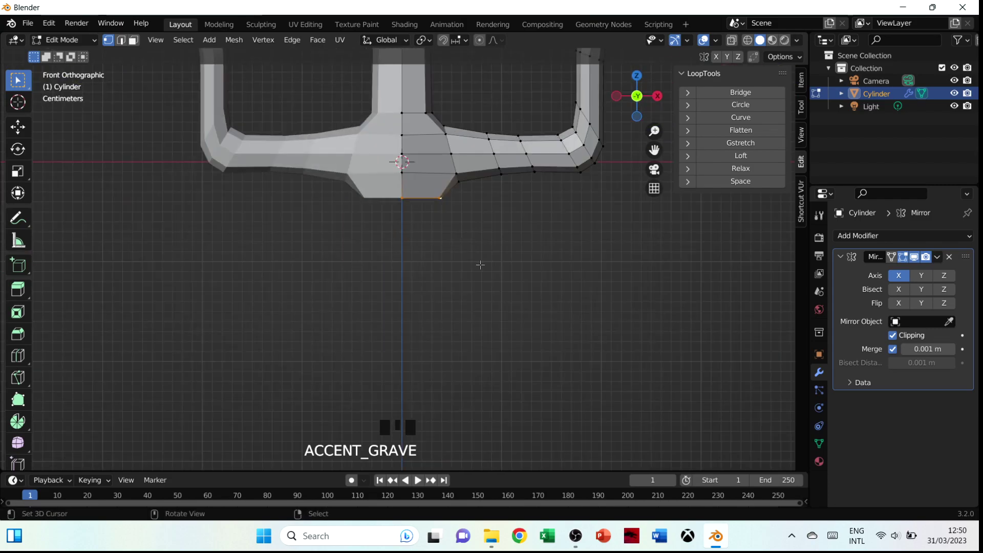
{"action": "key", "text": "e"}
{"action": "left_click", "coordinate": [480, 423]}
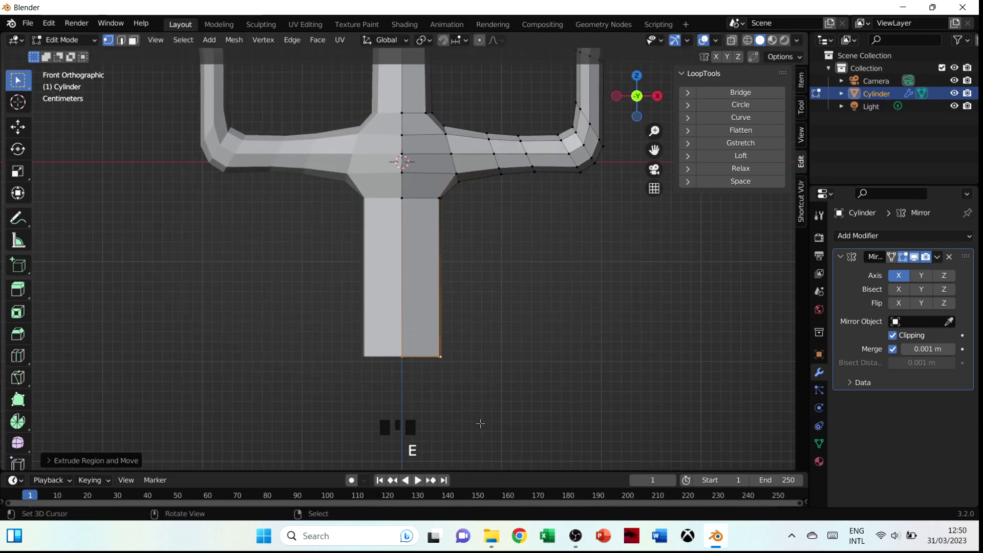
Step: Lengthen the grip by moving its end loop further down along Z by about 0.07 m
{"action": "scroll", "coordinate": [480, 424], "scroll_direction": "down", "scroll_amount": 3}
{"action": "key", "text": "g"}
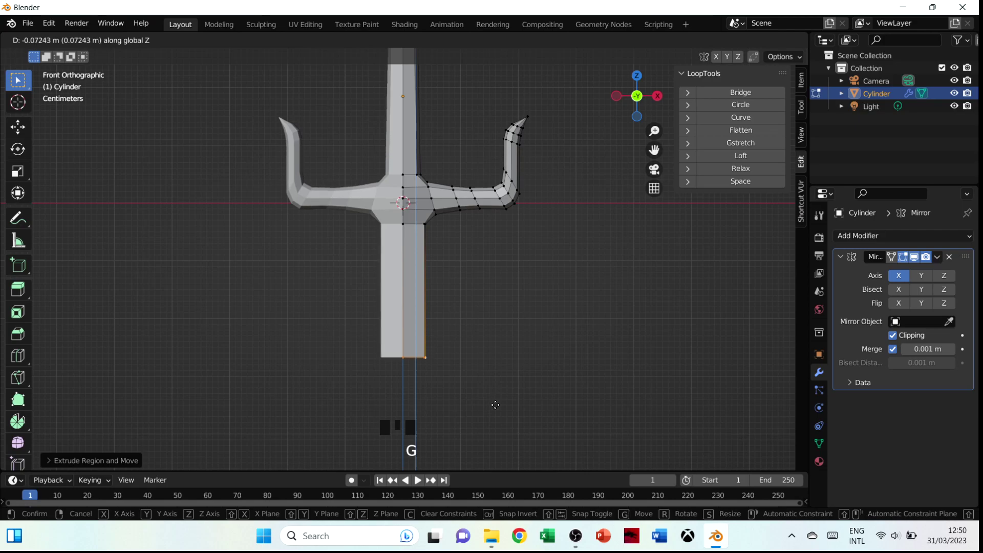
{"action": "left_click", "coordinate": [495, 408]}
Step: Extrude the grip's end loop in place and scale it to about 2 to form a wider rim
{"action": "key", "text": "e"}
{"action": "left_click", "coordinate": [465, 375]}
{"action": "key", "text": "s"}
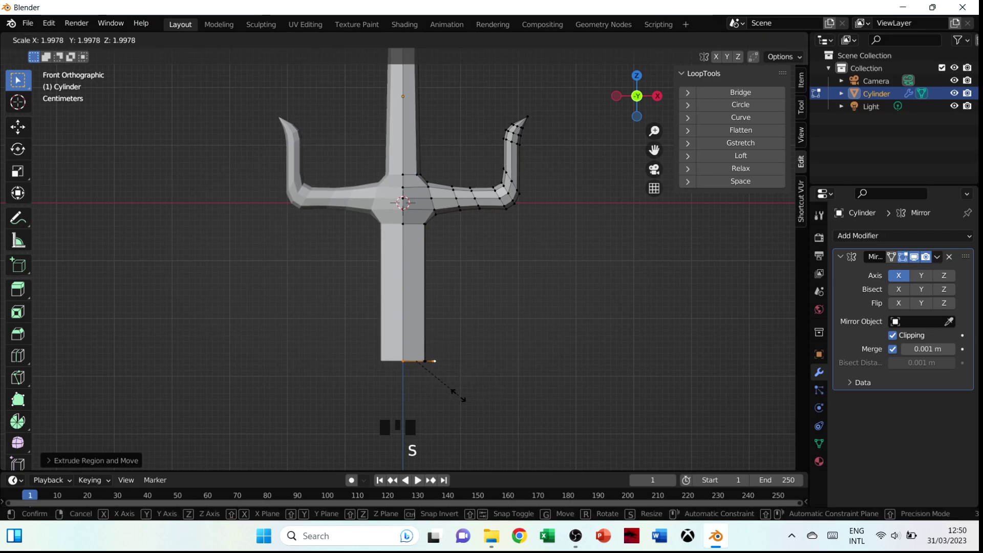
{"action": "left_click", "coordinate": [462, 398]}
Step: Extrude the widened rim straight down along Z to form an end block below the grip
{"action": "key", "text": "e"}
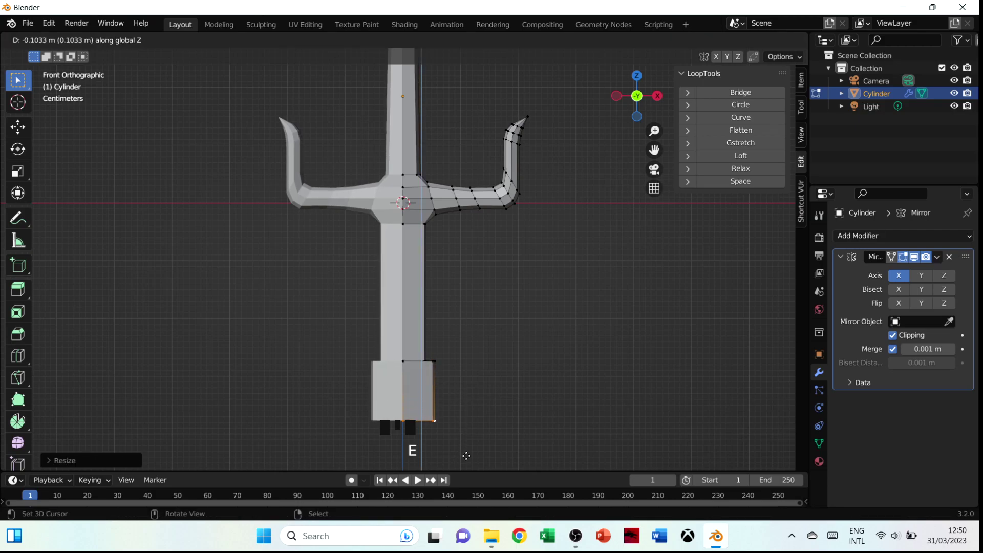
{"action": "left_click", "coordinate": [467, 467]}
{"action": "scroll", "coordinate": [472, 368], "scroll_direction": "down", "scroll_amount": 5}
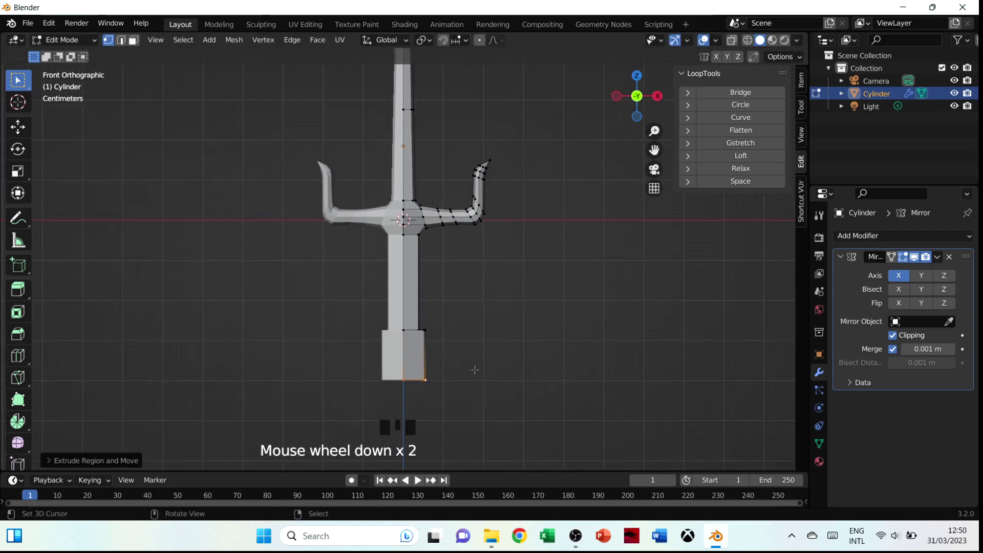
Step: Add three evenly spaced loop cuts across the grip and try to bevel them
{"action": "scroll", "coordinate": [473, 340], "scroll_direction": "up", "scroll_amount": 5}
{"action": "middle_click_drag", "start_coordinate": [474, 340], "coordinate": [468, 313], "text": "shift"}
{"action": "key", "text": "ctrl+r"}
{"action": "scroll", "coordinate": [415, 235], "scroll_direction": "up", "scroll_amount": 2}
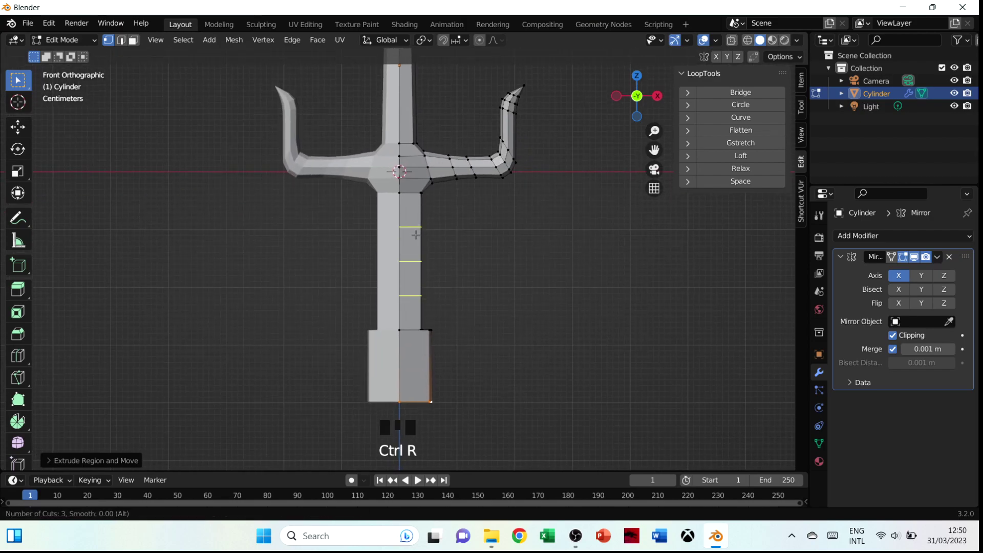
{"action": "left_click", "coordinate": [415, 235]}
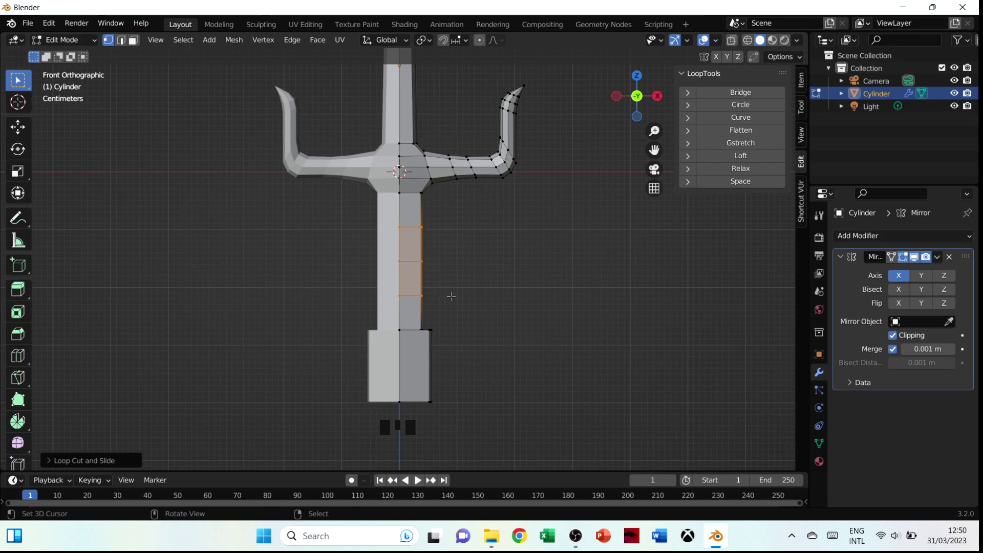
{"action": "key", "text": "ctrl+b"}
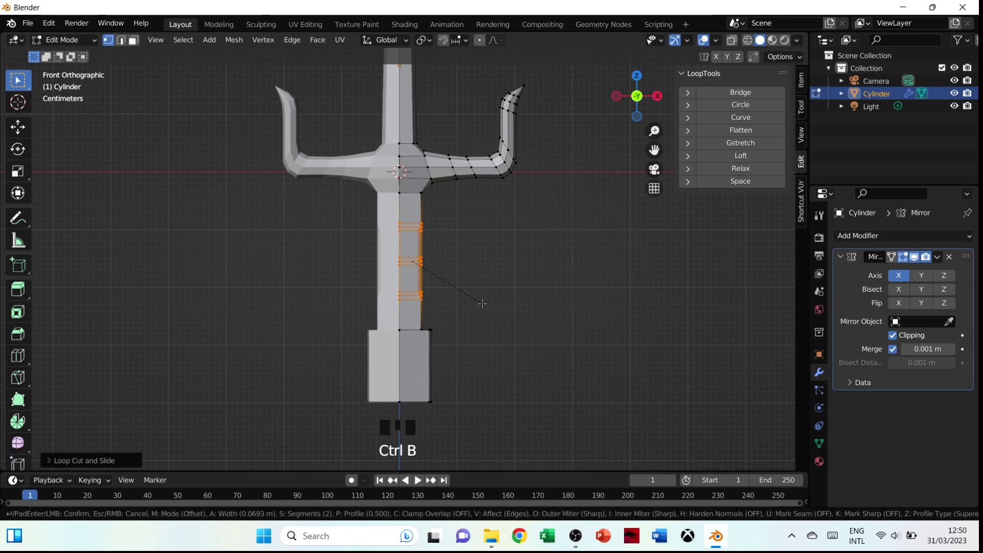
{"action": "key", "text": "Escape"}
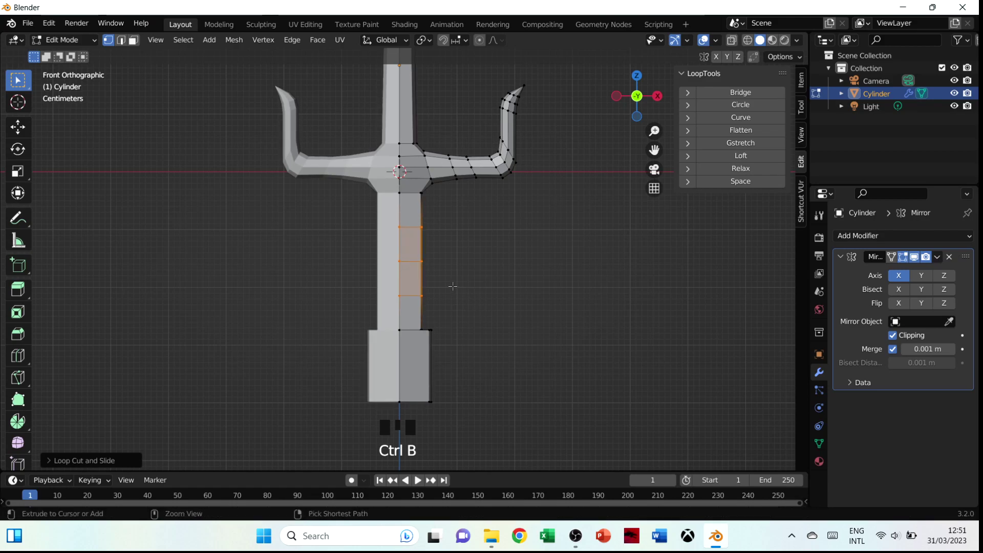
Step: Undo the grip's loop cuts and the end block's extrusion, and try moving the rim down along Z
{"action": "key", "text": "ctrl+z"}
{"action": "key", "text": "ctrl+z"}
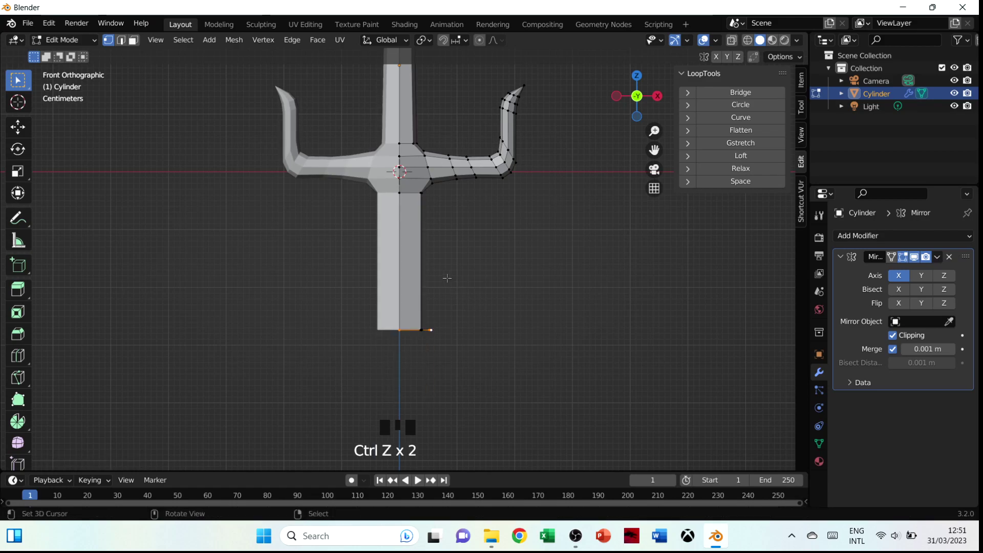
{"action": "key", "text": "g"}
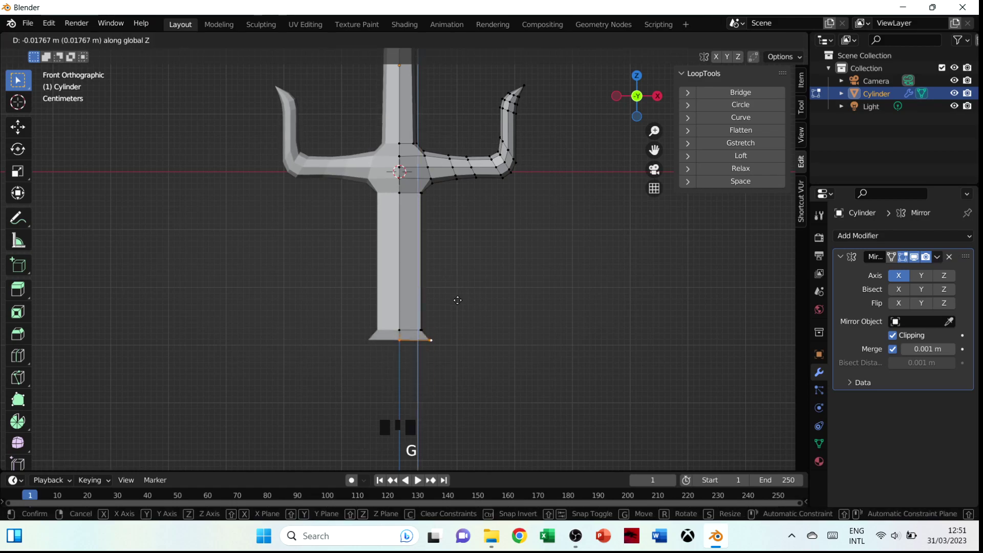
{"action": "key", "text": "Escape"}
Step: Extrude the widened rim about 0.126 m straight down along Z to form the end block
{"action": "key", "text": "e"}
{"action": "key", "text": "z"}
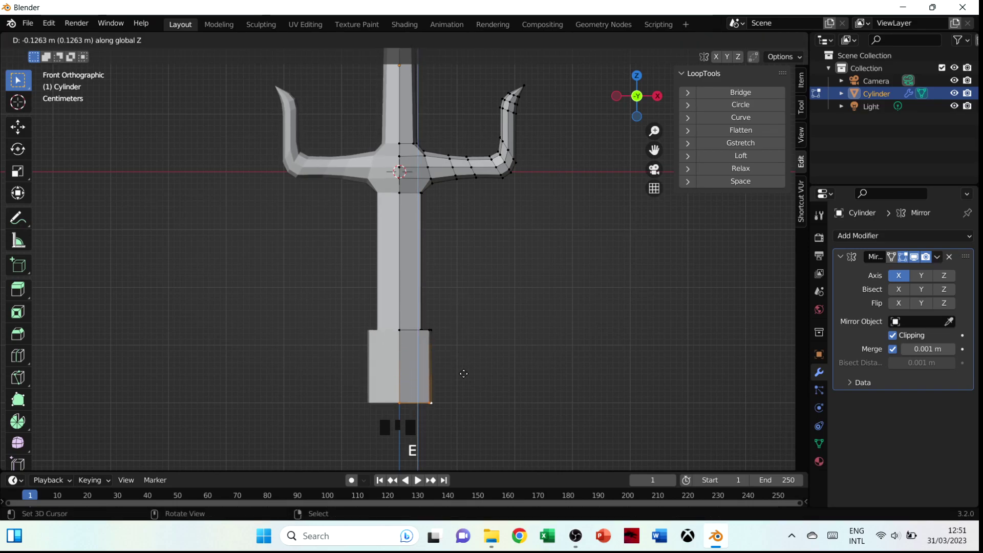
{"action": "left_click", "coordinate": [463, 373]}
Step: Add three evenly spaced loop cuts across the grip between the hub and the end block
{"action": "key", "text": "ctrl+r"}
{"action": "scroll", "coordinate": [400, 239], "scroll_direction": "up", "scroll_amount": 1}
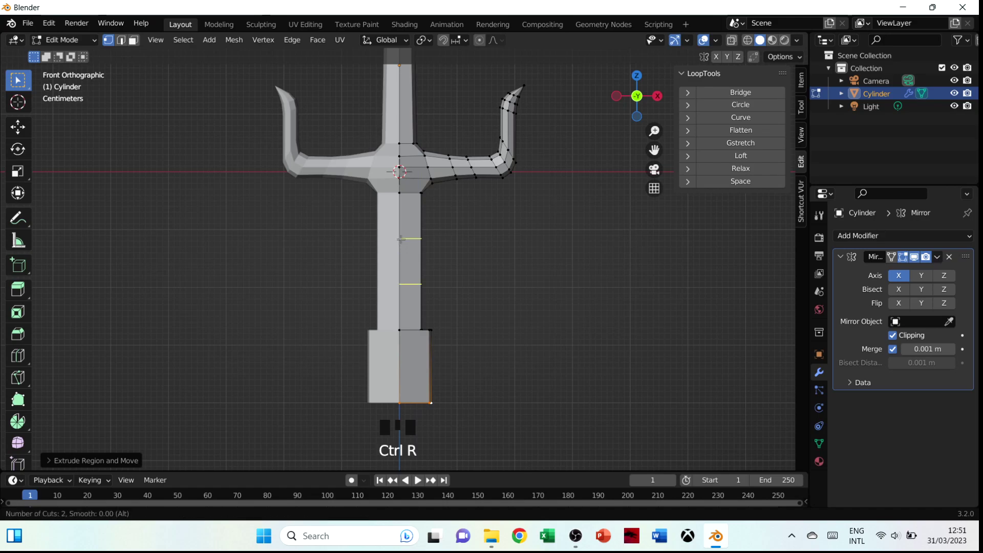
{"action": "left_click", "coordinate": [401, 239]}
{"action": "left_click", "coordinate": [401, 239]}
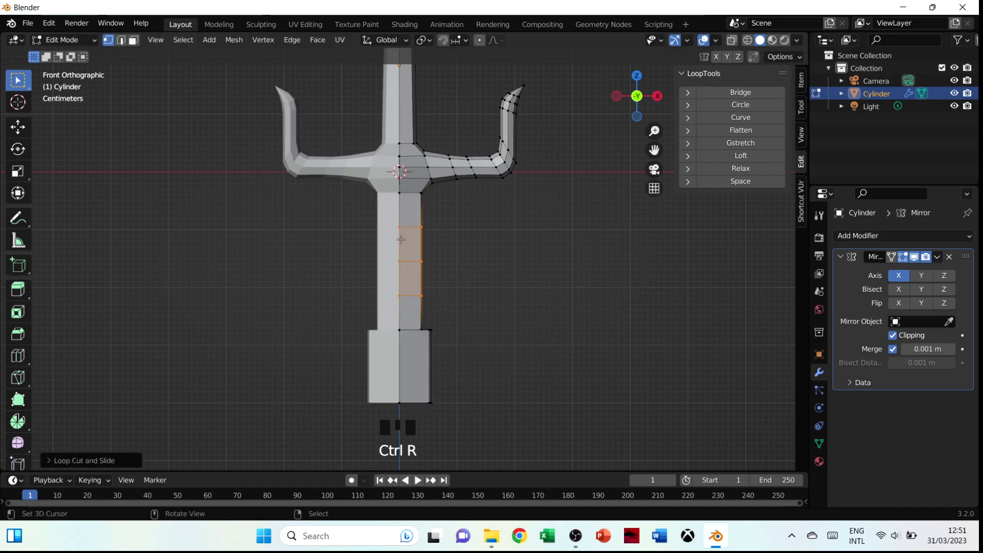
{"action": "right_click", "coordinate": [406, 226]}
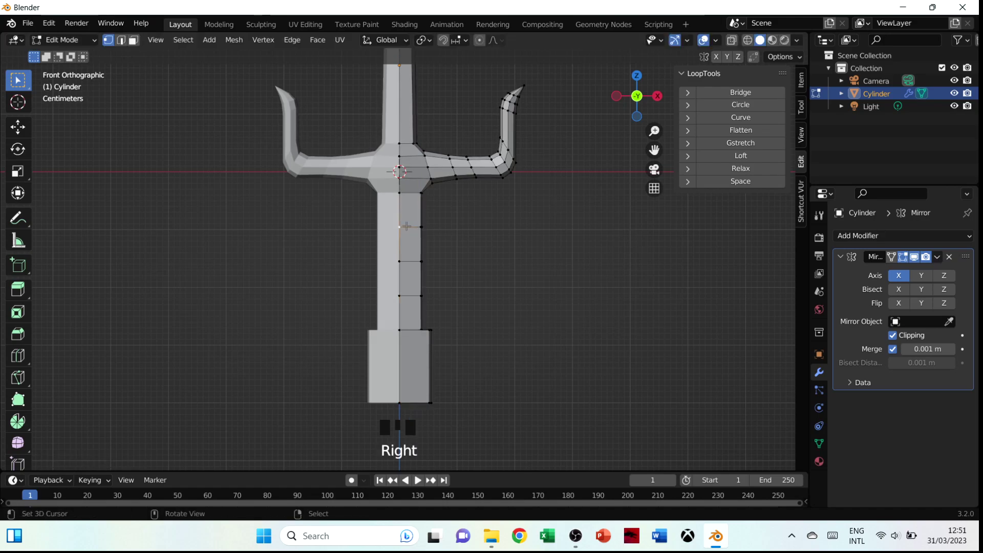
{"action": "right_click", "coordinate": [415, 227], "text": "alt+shift"}
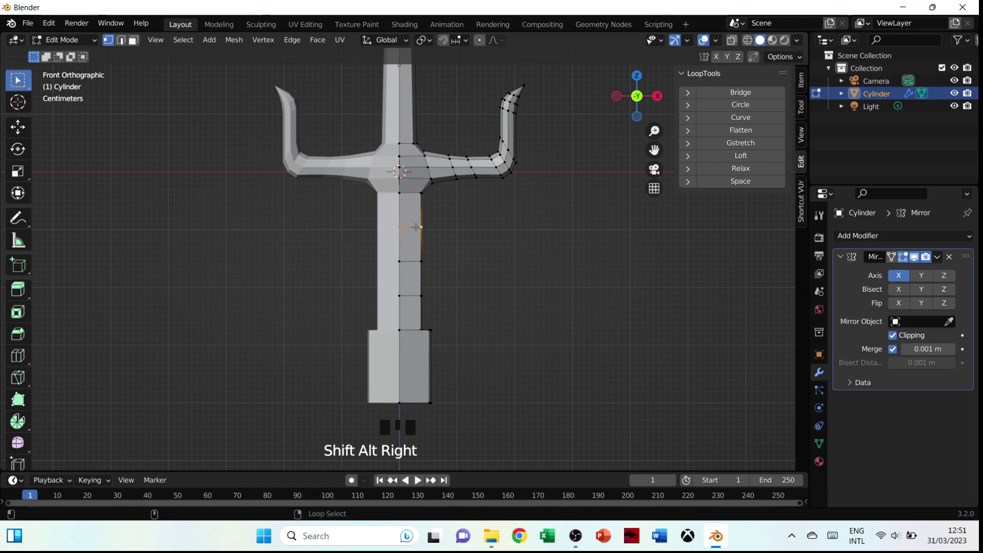
{"action": "right_click", "coordinate": [413, 262], "text": "alt+shift"}
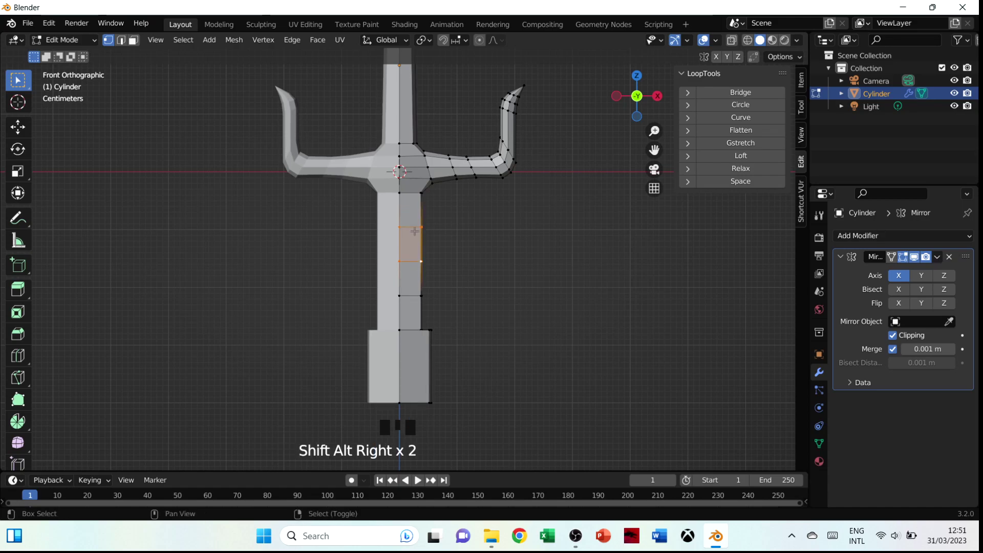
{"action": "key", "text": "ctrl+b"}
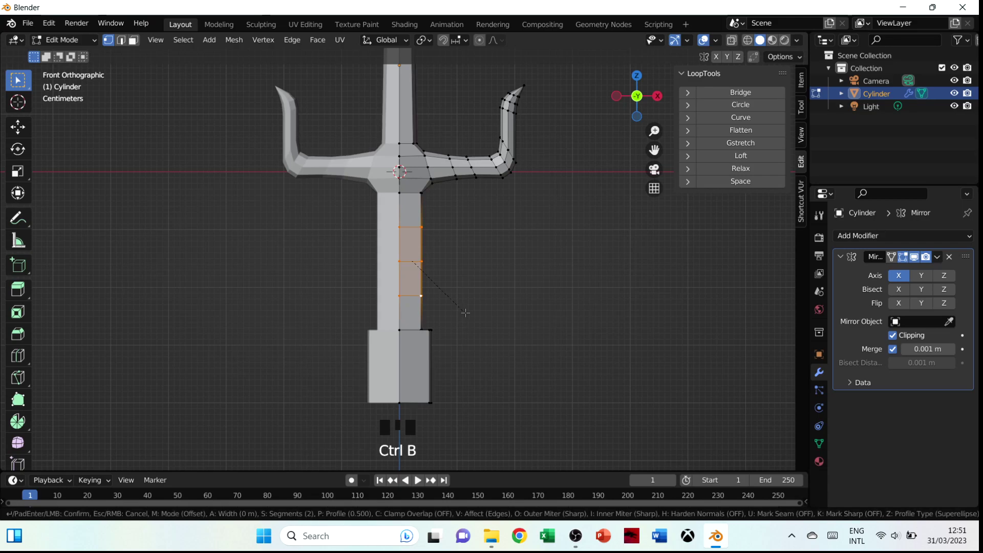
{"action": "mouse_move", "coordinate": [470, 315]}
{"action": "middle_mouse_down"}
{"action": "mouse_move", "coordinate": [483, 305]}
{"action": "mouse_move", "coordinate": [454, 306]}
{"action": "middle_mouse_up"}
{"action": "right_click", "coordinate": [444, 327]}
{"action": "right_click", "coordinate": [387, 245], "text": "shift"}
{"action": "right_click", "coordinate": [389, 278], "text": "shift"}
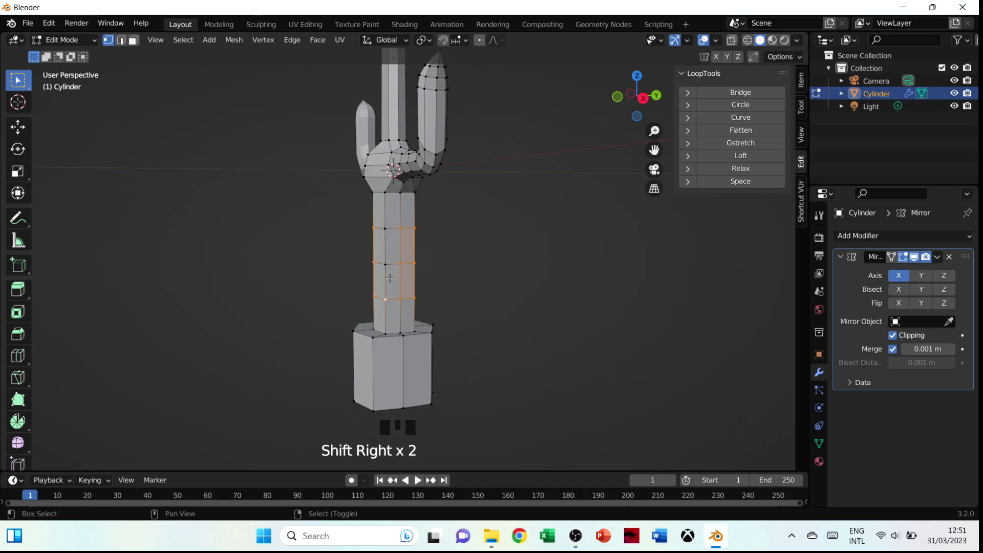
Step: Select the three loop cuts around the grip and try to deselect the vertices of the vertical edges between them
{"action": "right_click", "coordinate": [391, 226]}
{"action": "right_click", "coordinate": [391, 227], "text": "alt+shift"}
{"action": "right_click", "coordinate": [395, 265], "text": "alt+shift"}
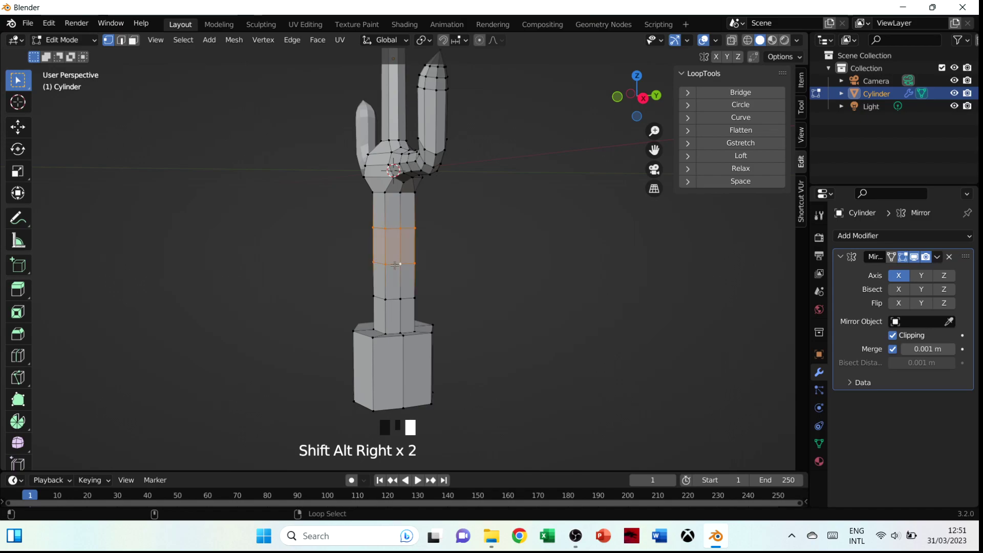
{"action": "key", "text": "ctrl+z"}
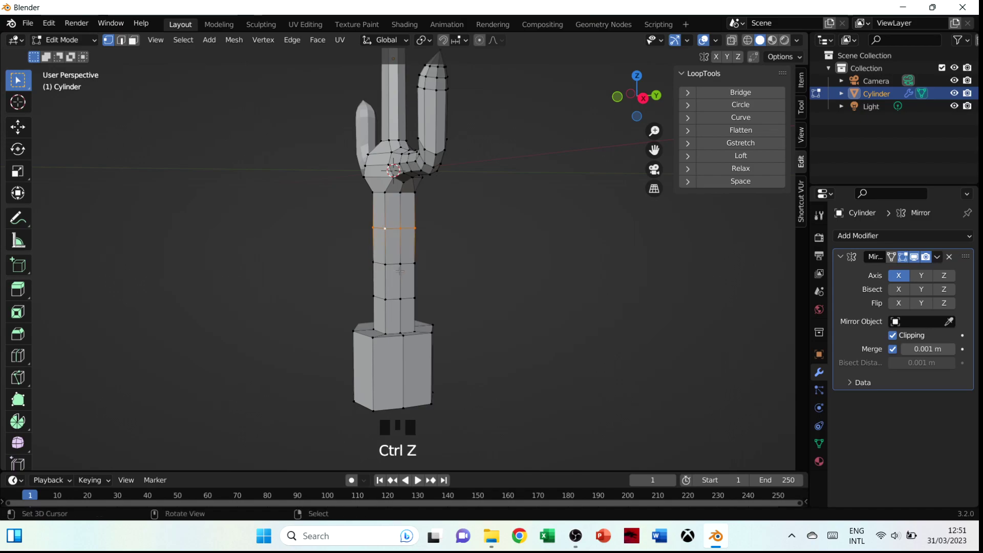
{"action": "right_click", "coordinate": [392, 263], "text": "alt+shift"}
{"action": "key", "text": "ctrl+z"}
{"action": "right_click", "coordinate": [387, 265], "text": "alt+shift"}
{"action": "right_click", "coordinate": [389, 296], "text": "alt+shift"}
{"action": "right_click", "coordinate": [381, 251], "text": "shift"}
{"action": "key", "text": "ctrl+z"}
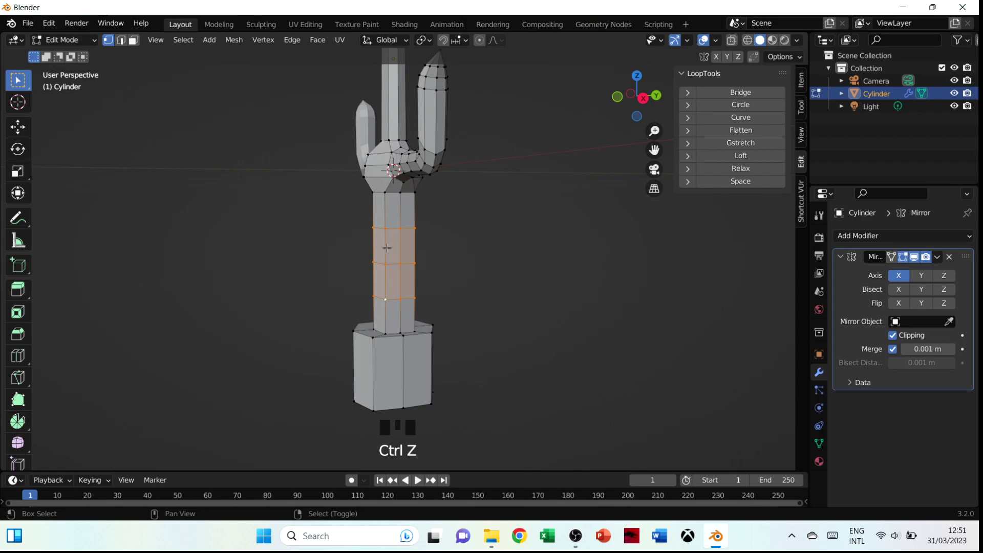
{"action": "right_click", "coordinate": [387, 249], "text": "shift"}
{"action": "key", "text": "ctrl+z"}
{"action": "middle_click_drag", "start_coordinate": [390, 261], "coordinate": [414, 287]}
{"action": "scroll", "coordinate": [414, 287], "scroll_direction": "up", "scroll_amount": 3}
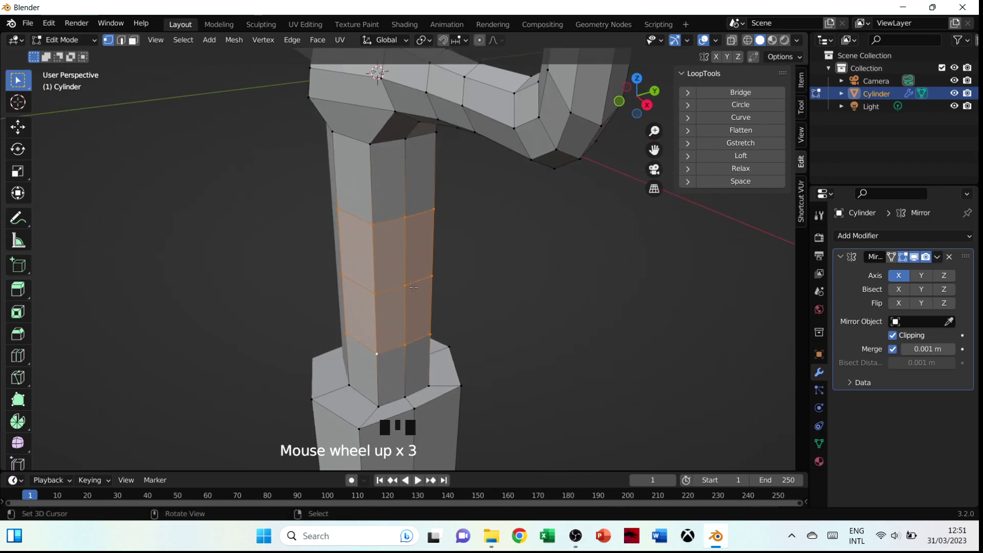
{"action": "right_click", "coordinate": [376, 248], "text": "shift"}
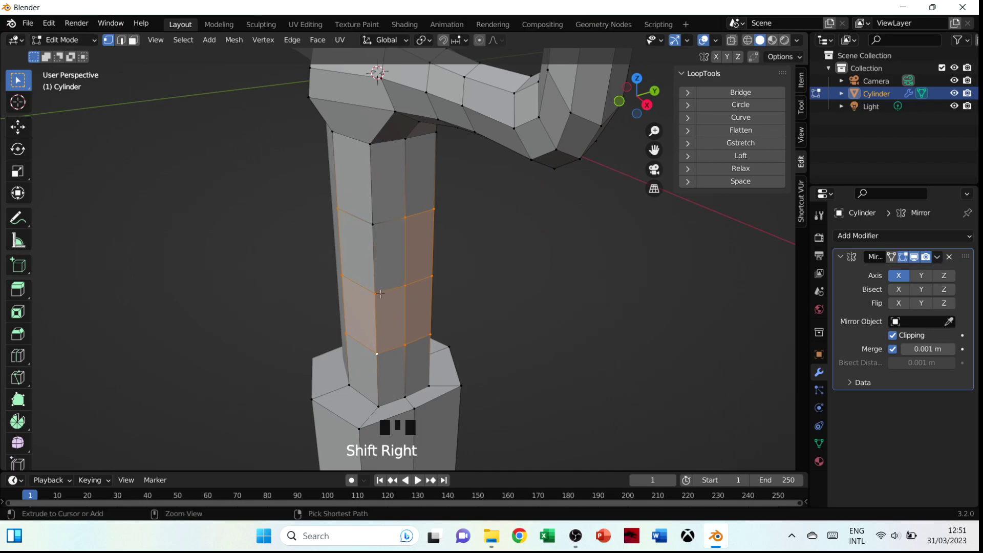
{"action": "key", "text": "ctrl+z"}
Step: Switch to edge selection and deselect the vertical edges between the grip's loop cuts, keeping only the three horizontal loops selected
{"action": "key", "text": "2"}
{"action": "right_click", "coordinate": [375, 258], "text": "shift"}
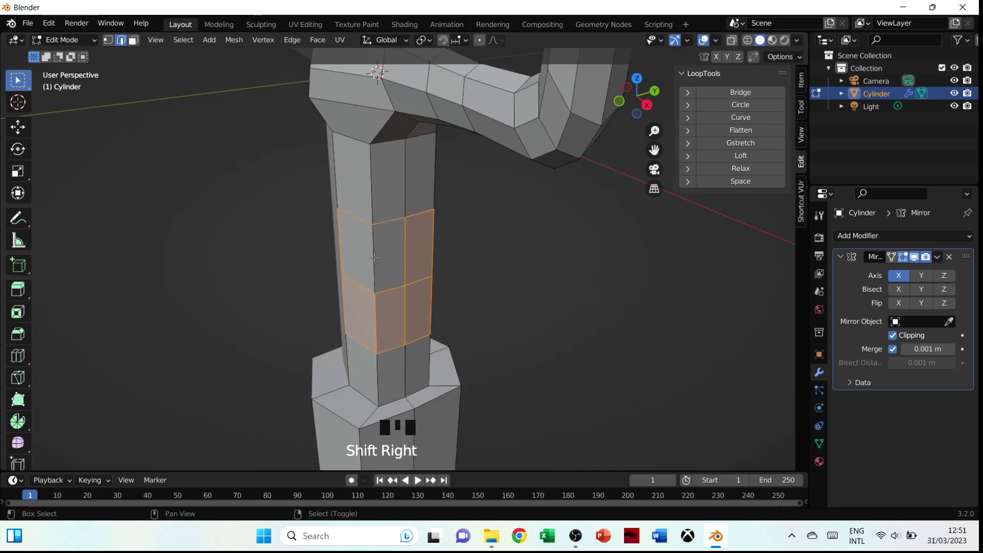
{"action": "right_click", "coordinate": [378, 315], "text": "shift"}
{"action": "right_click", "coordinate": [419, 249], "text": "shift"}
{"action": "right_click", "coordinate": [416, 312], "text": "shift"}
{"action": "middle_click_drag", "start_coordinate": [507, 299], "coordinate": [384, 289]}
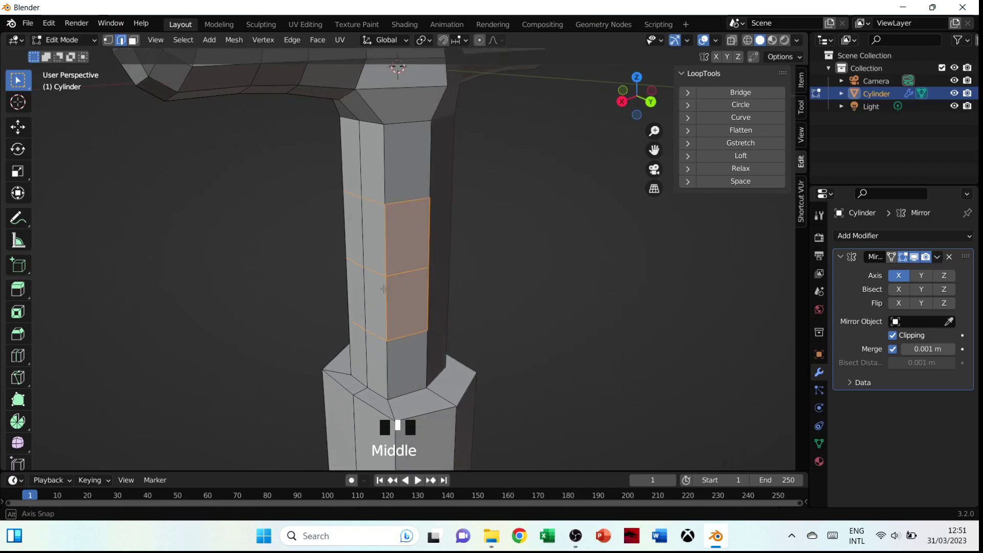
{"action": "right_click", "coordinate": [389, 240], "text": "shift"}
{"action": "right_click", "coordinate": [393, 301], "text": "shift"}
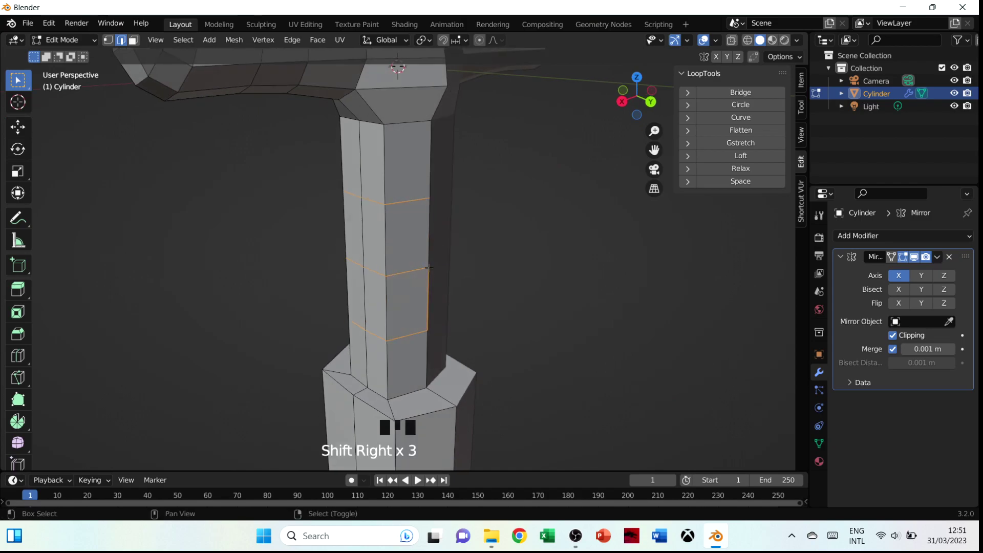
{"action": "middle_click_drag", "start_coordinate": [375, 282], "coordinate": [517, 277]}
{"action": "key", "text": "grave"}
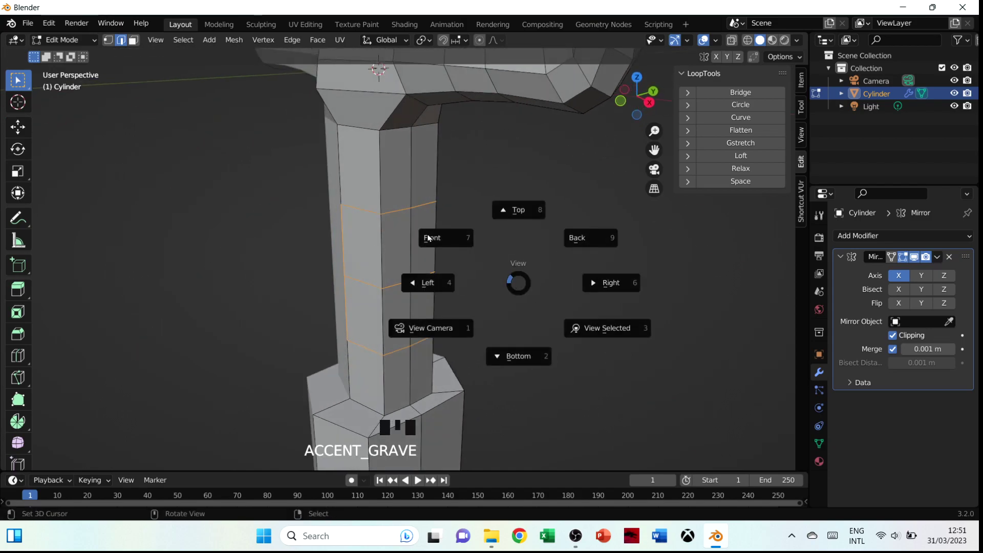
{"action": "right_click", "coordinate": [394, 228], "text": "shift"}
{"action": "right_click", "coordinate": [395, 291], "text": "shift"}
Step: Bevel the three grip loops with two segments and a width of about 0.092 m
{"action": "key", "text": "ctrl+b"}
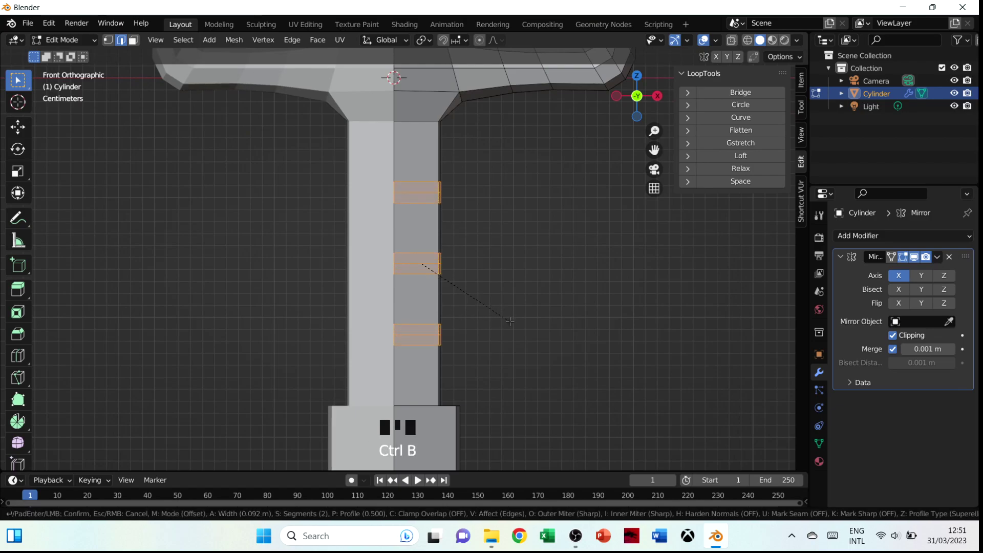
{"action": "scroll", "coordinate": [510, 321], "scroll_direction": "up", "scroll_amount": 1}
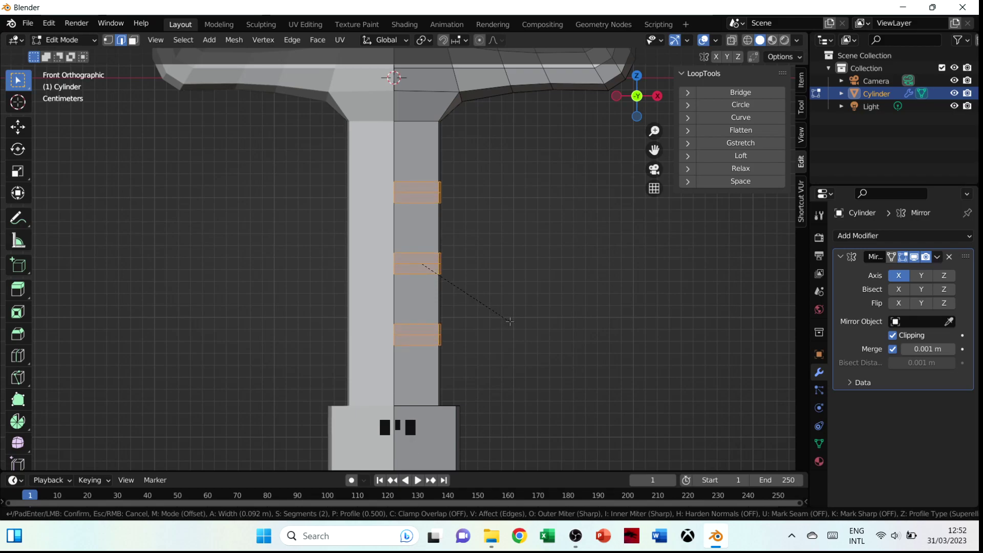
{"action": "left_click", "coordinate": [509, 321]}
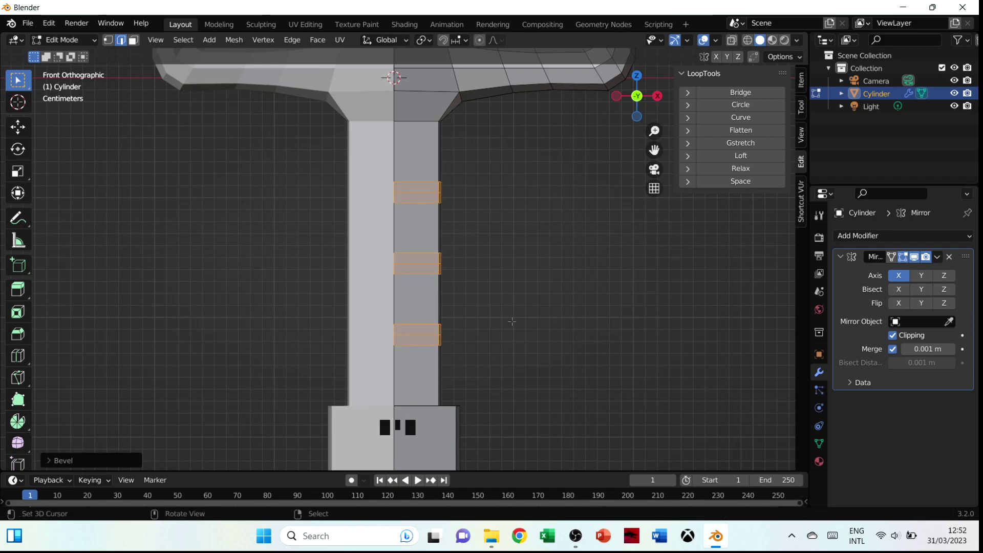
Step: Extrude the three beveled bands outward along their normals to form raised rings around the grip
{"action": "key", "text": "alt+e"}
{"action": "left_click", "coordinate": [506, 316]}
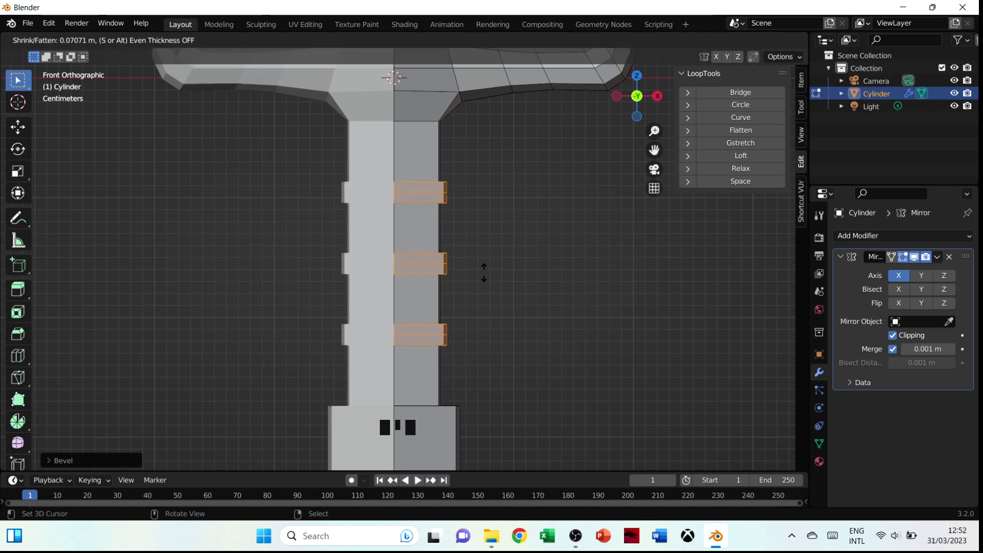
{"action": "left_click", "coordinate": [473, 249]}
{"action": "middle_click_drag", "start_coordinate": [473, 249], "coordinate": [461, 268]}
{"action": "key", "text": "Tab"}
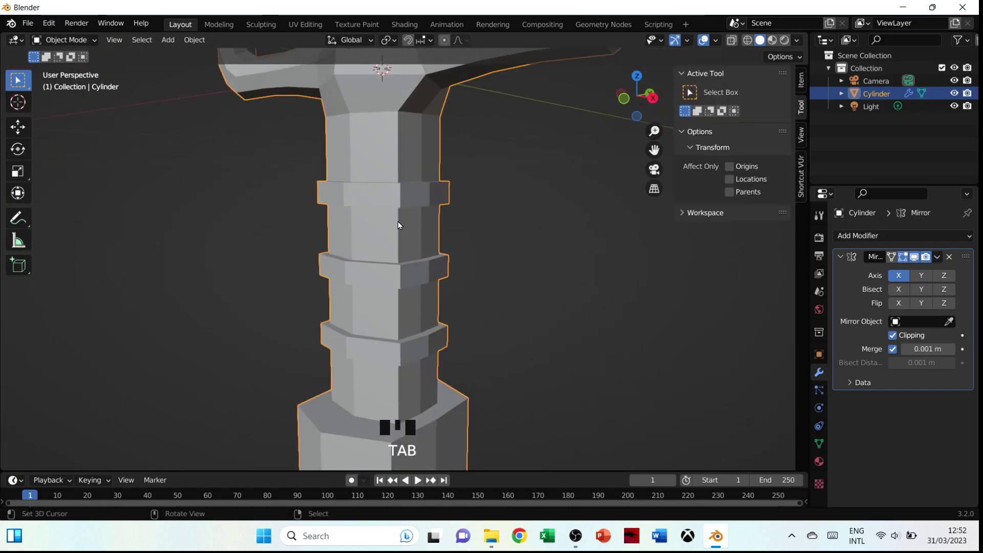
Step: Select the grip's lowest loop and the end block's upper and lower loops, and move them about 0.03 m down along Z
{"action": "scroll", "coordinate": [397, 220], "scroll_direction": "down", "scroll_amount": 7}
{"action": "middle_click_drag", "start_coordinate": [362, 237], "coordinate": [439, 247]}
{"action": "key", "text": "grave"}
{"action": "key", "text": "grave"}
{"action": "left_click", "coordinate": [272, 130]}
{"action": "middle_click_drag", "start_coordinate": [453, 321], "coordinate": [423, 220], "text": "shift"}
{"action": "key", "text": "Tab"}
{"action": "scroll", "coordinate": [449, 241], "scroll_direction": "up", "scroll_amount": 5}
{"action": "key", "text": "1"}
{"action": "right_click", "coordinate": [423, 220]}
{"action": "right_click", "coordinate": [422, 215], "text": "alt+shift"}
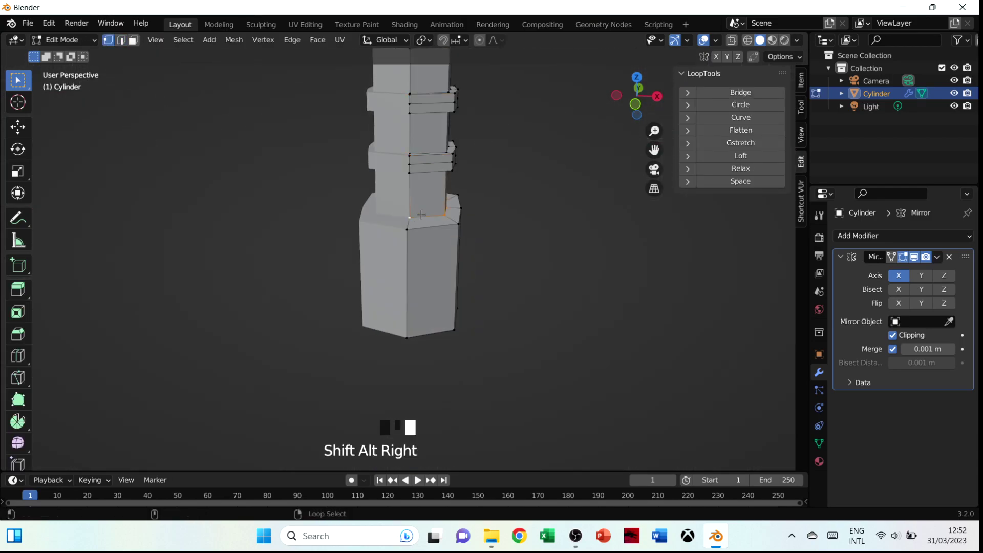
{"action": "right_click", "coordinate": [426, 228], "text": "alt+shift"}
{"action": "right_click", "coordinate": [433, 326], "text": "alt+shift"}
{"action": "key", "text": "grave"}
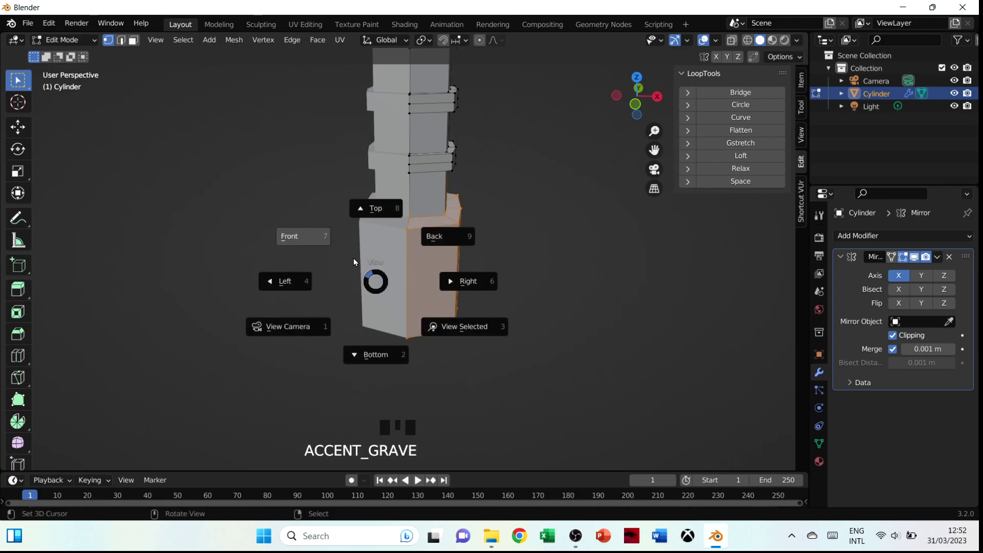
{"action": "key", "text": "g"}
{"action": "key", "text": "z"}
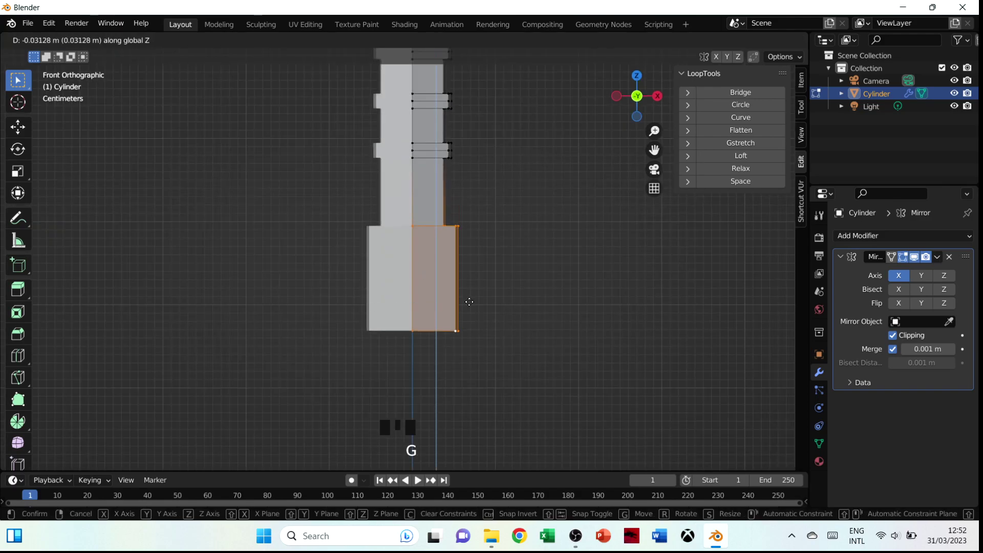
{"action": "left_click", "coordinate": [467, 302]}
{"action": "scroll", "coordinate": [498, 275], "scroll_direction": "down", "scroll_amount": 2}
{"action": "scroll", "coordinate": [439, 240], "scroll_direction": "down", "scroll_amount": 3}
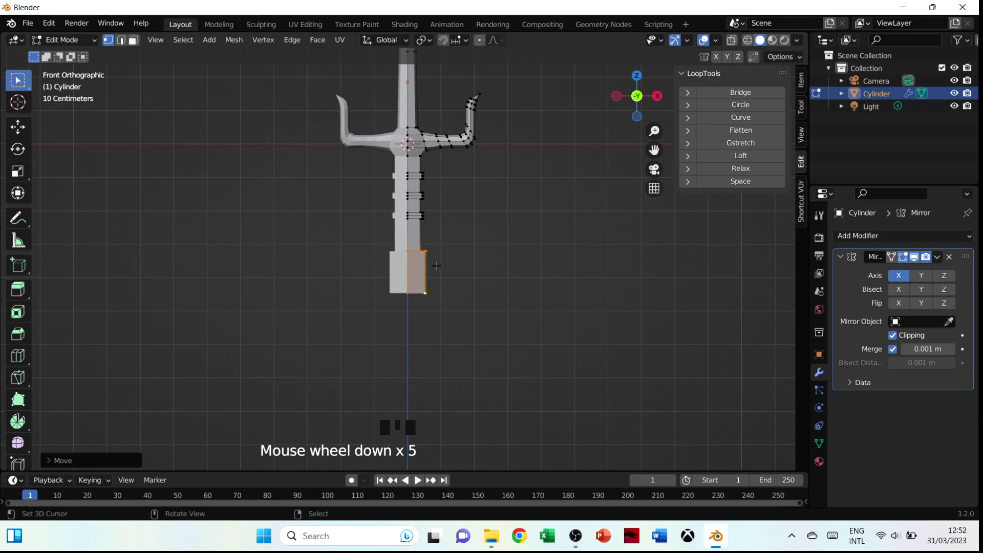
Step: Narrow the end block slightly along Y and scale it down uniformly
{"action": "key", "text": "Tab"}
{"action": "middle_click_drag", "start_coordinate": [447, 265], "coordinate": [469, 156]}
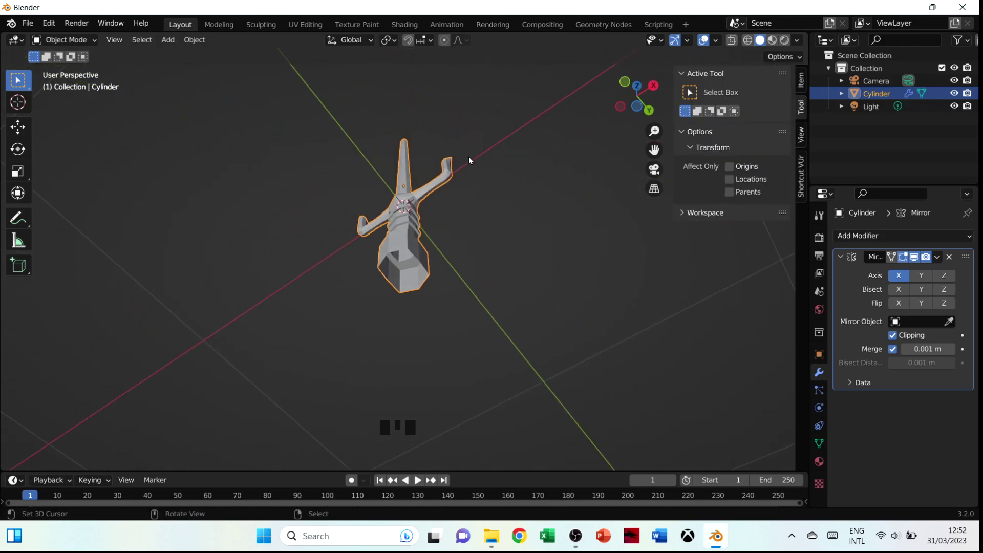
{"action": "key", "text": "Tab"}
{"action": "middle_click_drag", "start_coordinate": [463, 241], "coordinate": [498, 343]}
{"action": "key", "text": "s"}
{"action": "key", "text": "y"}
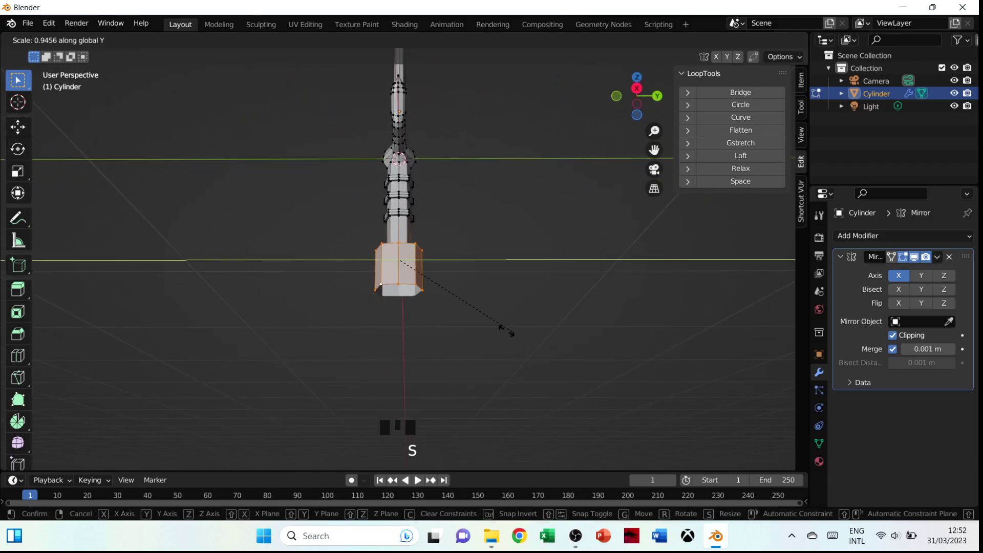
{"action": "left_click", "coordinate": [491, 323]}
{"action": "middle_click_drag", "start_coordinate": [491, 324], "coordinate": [518, 353]}
{"action": "key", "text": "s"}
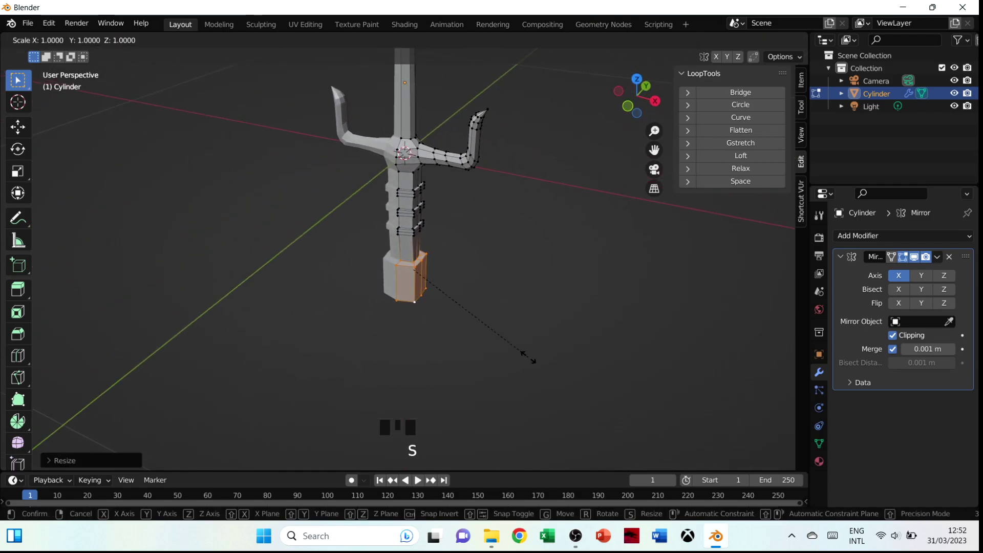
{"action": "left_click", "coordinate": [502, 345]}
Step: Examine the whole weapon's proportions from the front and in perspective
{"action": "middle_click_drag", "start_coordinate": [502, 346], "coordinate": [433, 220]}
{"action": "key", "text": "grave"}
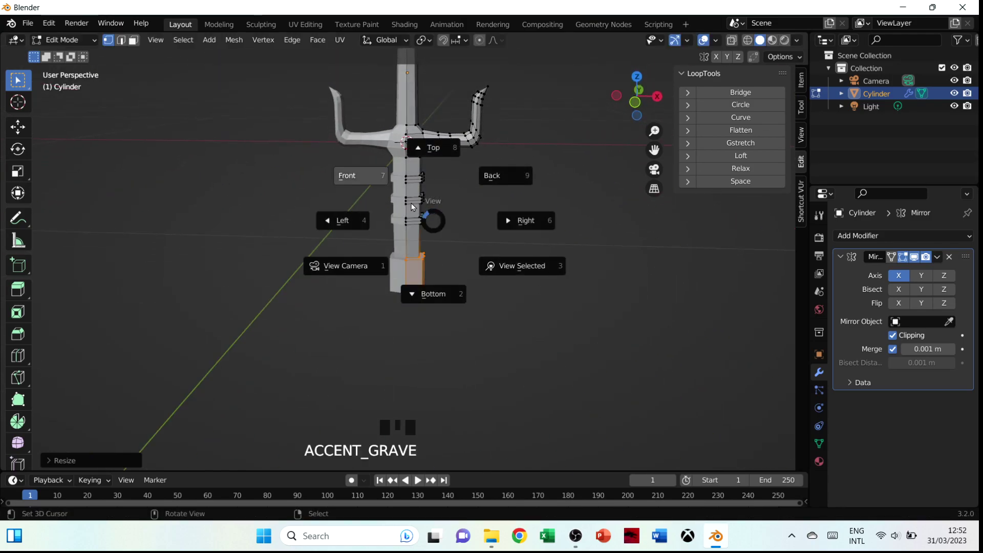
{"action": "left_click", "coordinate": [403, 188]}
{"action": "scroll", "coordinate": [464, 257], "scroll_direction": "down", "scroll_amount": 4}
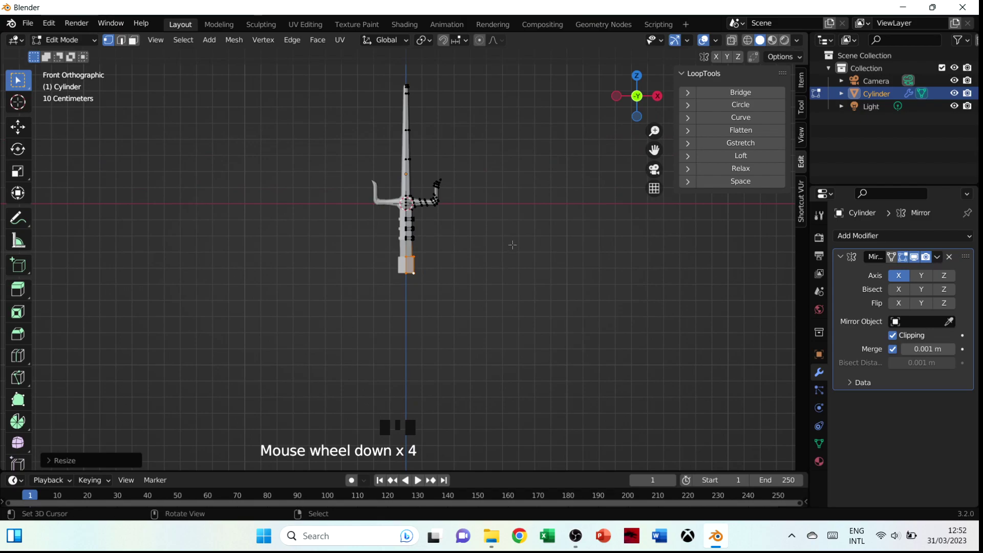
{"action": "scroll", "coordinate": [457, 201], "scroll_direction": "up", "scroll_amount": 5}
{"action": "middle_click_drag", "start_coordinate": [463, 177], "coordinate": [464, 226], "text": "shift"}
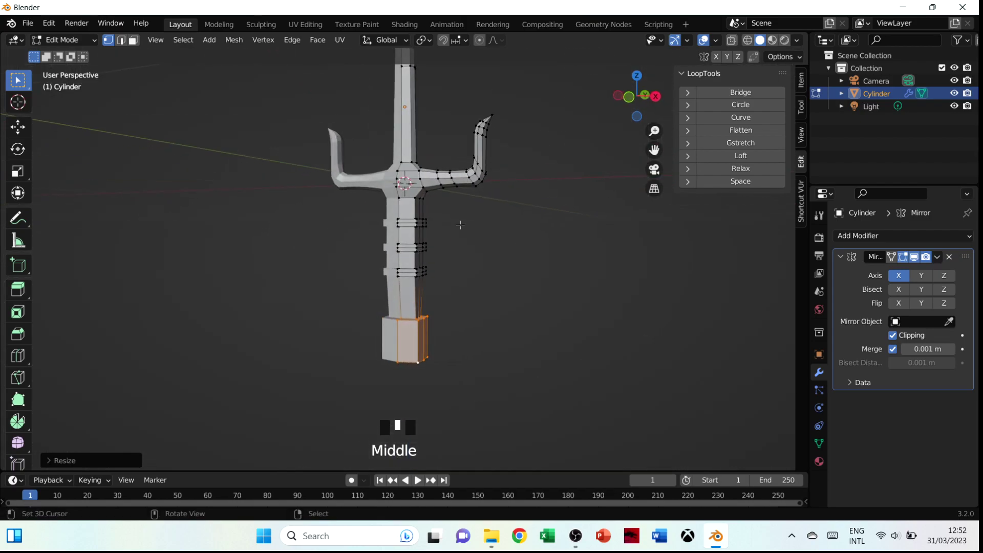
{"action": "key", "text": "x"}
{"action": "key", "text": "Tab"}
{"action": "key", "text": "Tab"}
Step: Circle-select the grip, its raised rings and the end block from both sides, and delete all their vertices below the hub
{"action": "scroll", "coordinate": [437, 262], "scroll_direction": "down", "scroll_amount": 3}
{"action": "key", "text": "c"}
{"action": "mouse_move", "coordinate": [439, 285]}
{"action": "left_mouse_down"}
{"action": "mouse_move", "coordinate": [416, 292]}
{"action": "mouse_move", "coordinate": [401, 275]}
{"action": "left_mouse_up"}
{"action": "key", "text": "Escape"}
{"action": "middle_click_drag", "start_coordinate": [510, 294], "coordinate": [307, 300]}
{"action": "key", "text": "c"}
{"action": "mouse_move", "coordinate": [392, 289]}
{"action": "left_mouse_down"}
{"action": "mouse_move", "coordinate": [397, 279]}
{"action": "mouse_move", "coordinate": [402, 300]}
{"action": "left_mouse_up"}
{"action": "key", "text": "Escape"}
{"action": "key", "text": "x"}
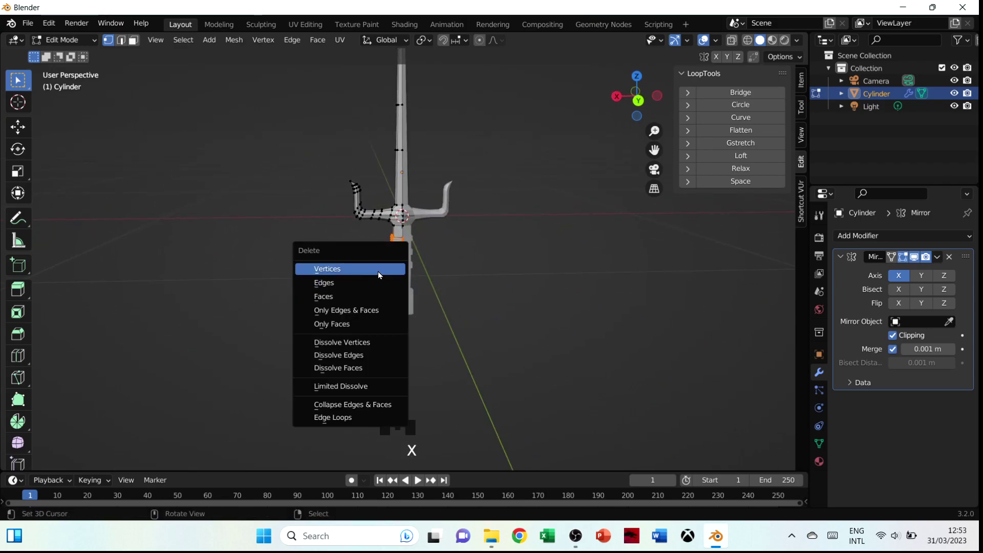
{"action": "left_click", "coordinate": [378, 271]}
{"action": "key", "text": "c"}
{"action": "left_click_drag", "start_coordinate": [416, 268], "coordinate": [418, 274]}
{"action": "key", "text": "Escape"}
{"action": "key", "text": "x"}
{"action": "left_click", "coordinate": [405, 287]}
Step: Scale the hub's open lower rim to about 0.73 and its width along X by about 0.33
{"action": "middle_click_drag", "start_coordinate": [404, 287], "coordinate": [420, 240]}
{"action": "key", "text": "grave"}
{"action": "left_click", "coordinate": [376, 214]}
{"action": "scroll", "coordinate": [474, 210], "scroll_direction": "up", "scroll_amount": 7}
{"action": "key", "text": "1"}
{"action": "middle_click_drag", "start_coordinate": [424, 134], "coordinate": [460, 181]}
{"action": "key", "text": "s"}
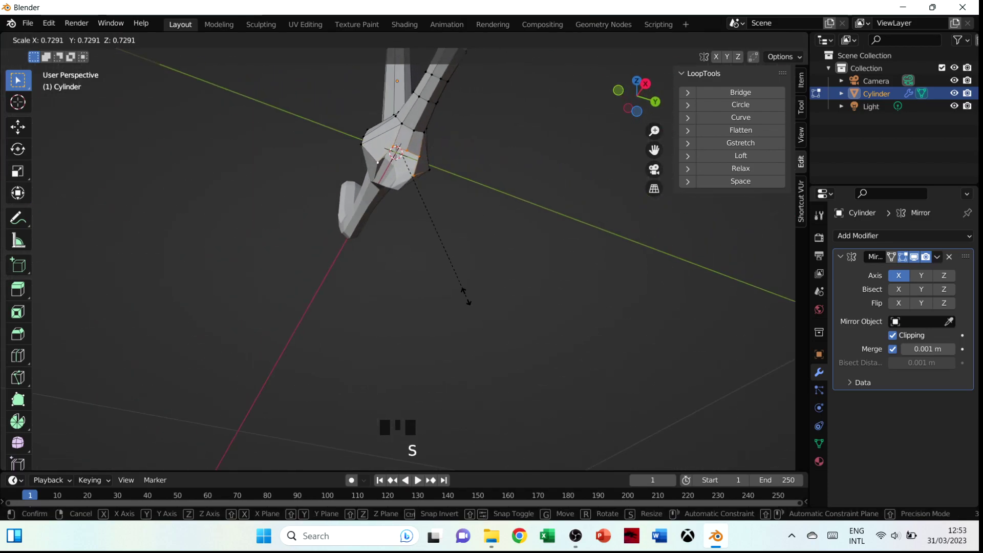
{"action": "left_click", "coordinate": [464, 293]}
{"action": "key", "text": "s"}
{"action": "key", "text": "x"}
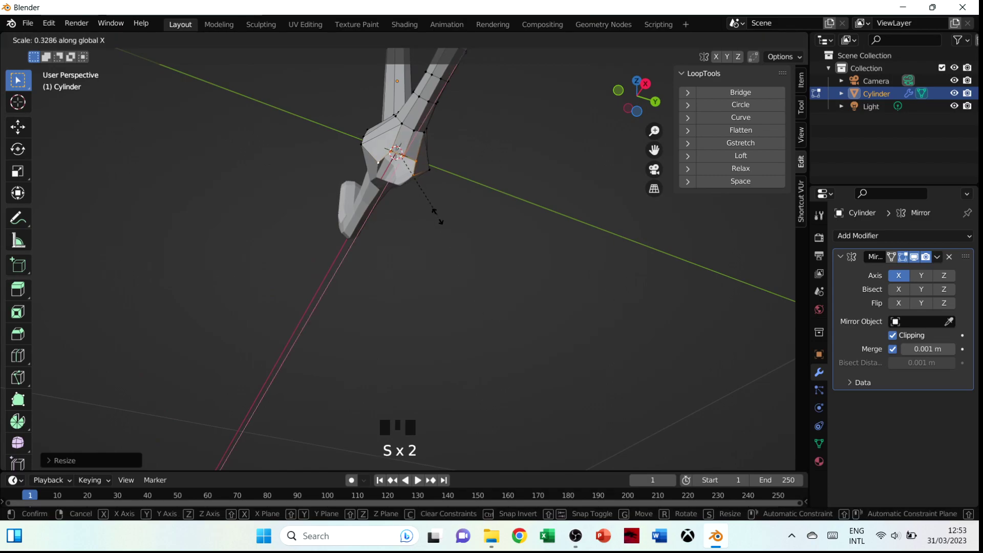
{"action": "left_click", "coordinate": [439, 219]}
Step: Extrude the hub's open lower rim straight down along Z in front view to form a slim grip
{"action": "key", "text": "grave"}
{"action": "scroll", "coordinate": [447, 199], "scroll_direction": "up", "scroll_amount": 3}
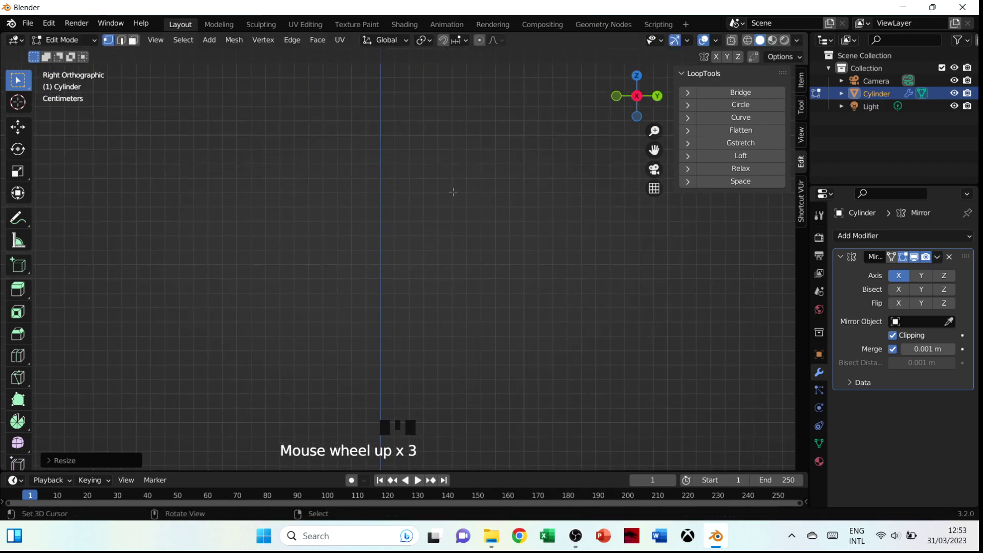
{"action": "scroll", "coordinate": [461, 190], "scroll_direction": "down", "scroll_amount": 5}
{"action": "key", "text": "grave"}
{"action": "left_click", "coordinate": [379, 142]}
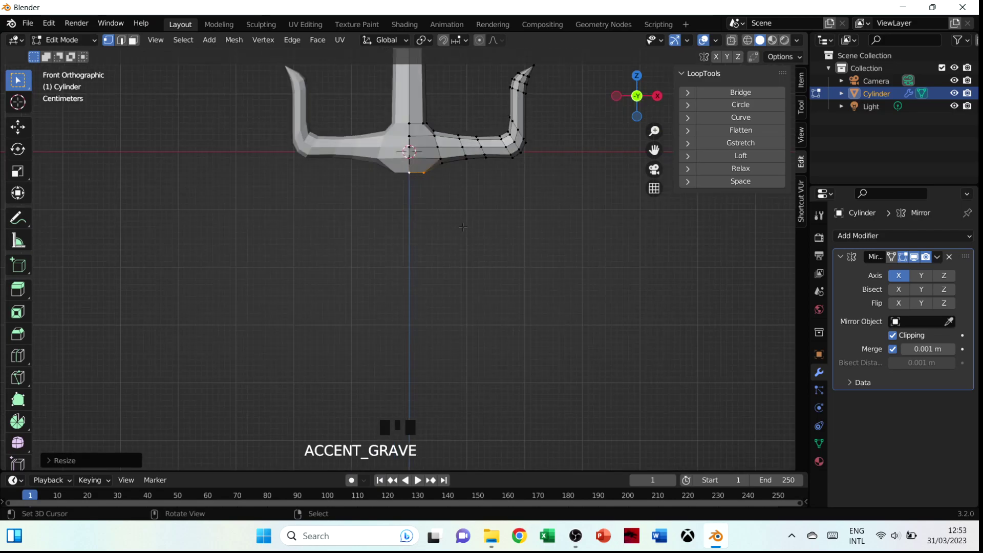
{"action": "key", "text": "e"}
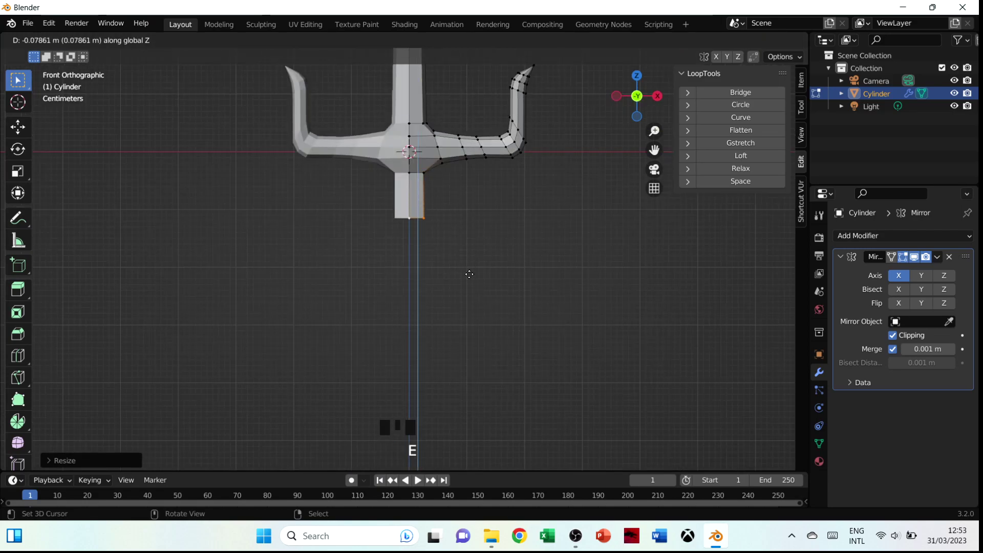
{"action": "left_click", "coordinate": [471, 348]}
Step: Extrude the grip's lower rim in place, flare it outward to about 1.4 times its size, and widen it slightly along X
{"action": "mouse_move", "coordinate": [464, 326]}
{"action": "middle_mouse_down"}
{"action": "mouse_move", "coordinate": [482, 298]}
{"action": "mouse_move", "coordinate": [383, 306]}
{"action": "mouse_move", "coordinate": [473, 339]}
{"action": "middle_mouse_up"}
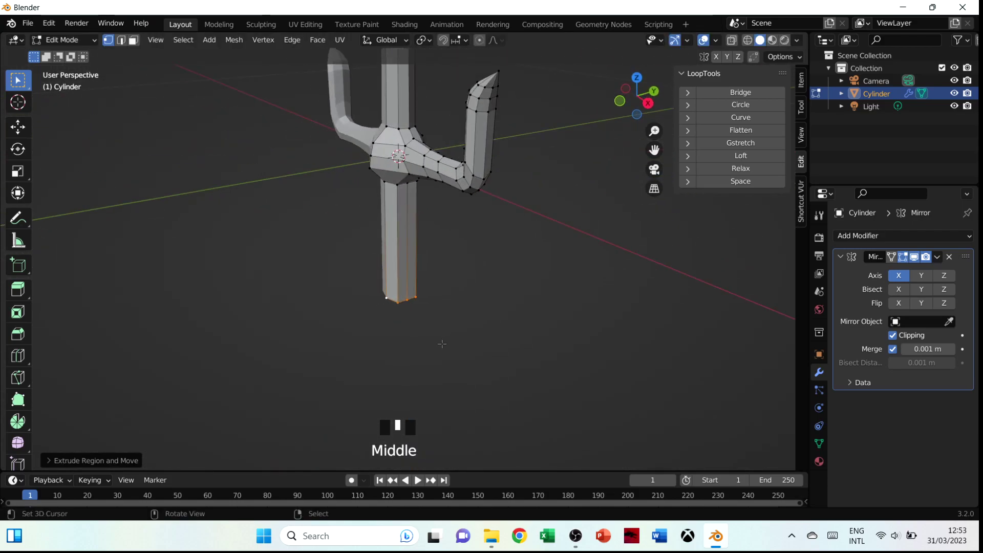
{"action": "key", "text": "e"}
{"action": "left_click", "coordinate": [447, 340]}
{"action": "key", "text": "s"}
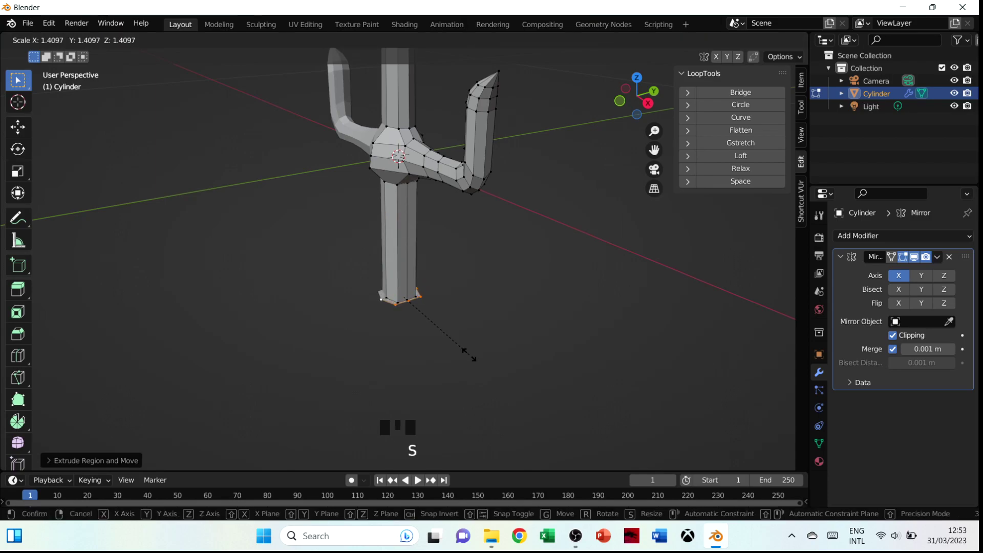
{"action": "left_click", "coordinate": [479, 364]}
{"action": "middle_click_drag", "start_coordinate": [479, 364], "coordinate": [500, 358]}
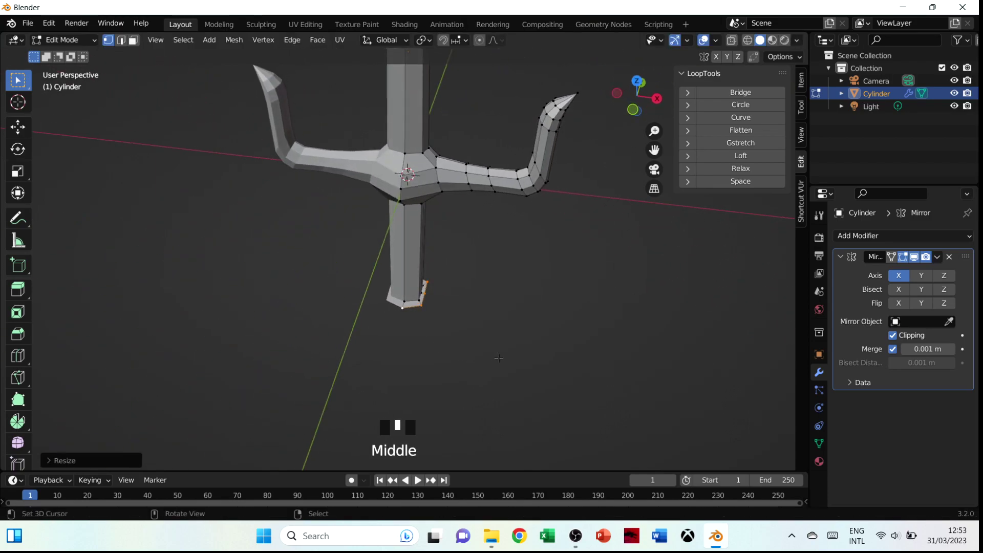
{"action": "key", "text": "s"}
{"action": "key", "text": "x"}
{"action": "left_click", "coordinate": [522, 361]}
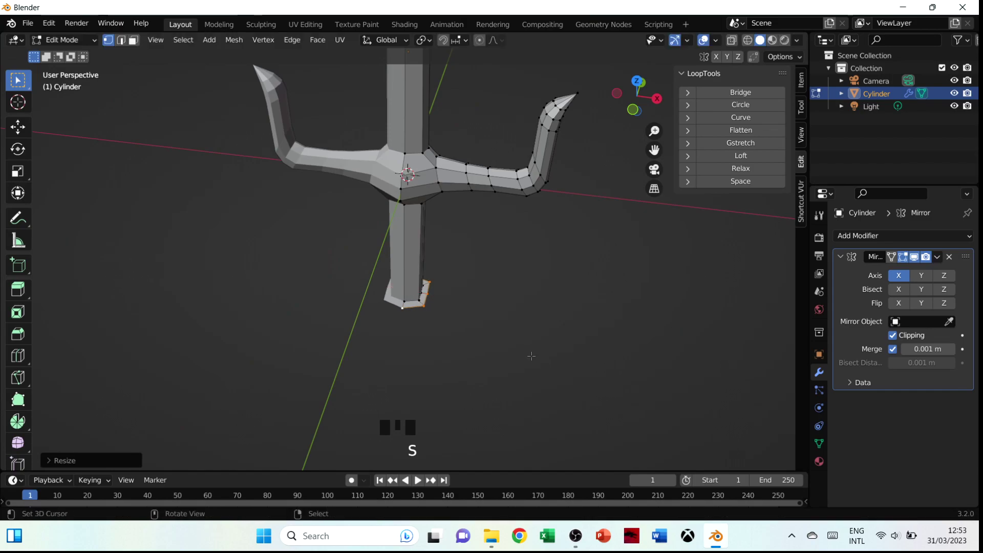
Step: Extrude the flared rim downward to form the end block and fill its bottom opening with a face
{"action": "key", "text": "grave"}
{"action": "key", "text": "e"}
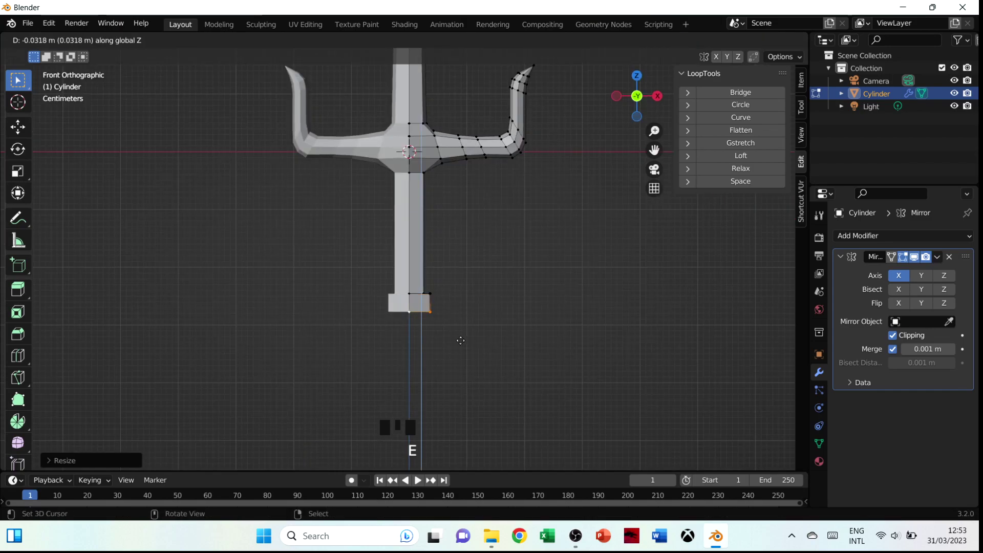
{"action": "left_click", "coordinate": [467, 378]}
{"action": "key", "text": "f"}
Step: Select the end block together with its upper edge loops and scale it along Y to about 0.79
{"action": "middle_click_drag", "start_coordinate": [490, 326], "coordinate": [402, 355]}
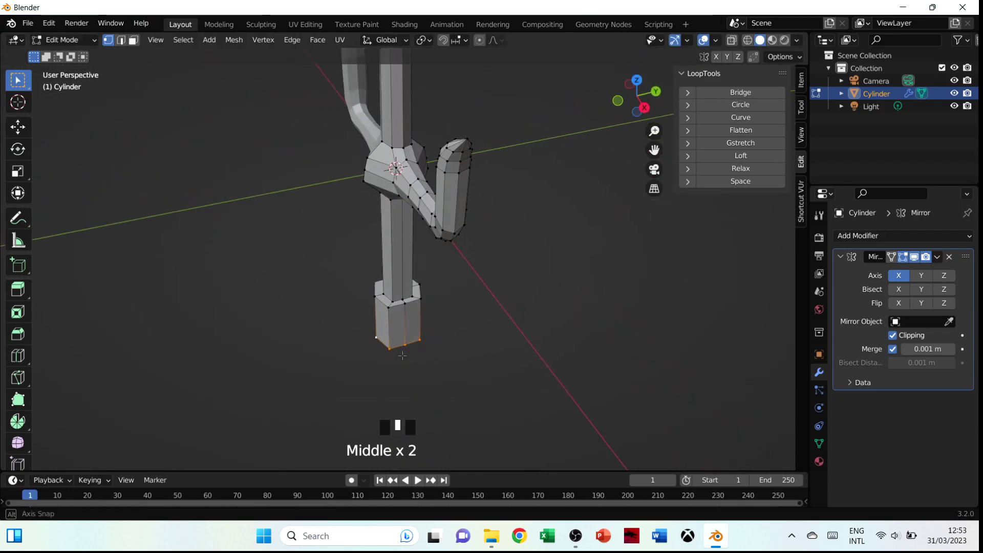
{"action": "right_click", "coordinate": [403, 302], "text": "alt+shift"}
{"action": "key", "text": "ctrl+z"}
{"action": "right_click", "coordinate": [399, 303], "text": "alt+shift"}
{"action": "right_click", "coordinate": [399, 299], "text": "alt+shift"}
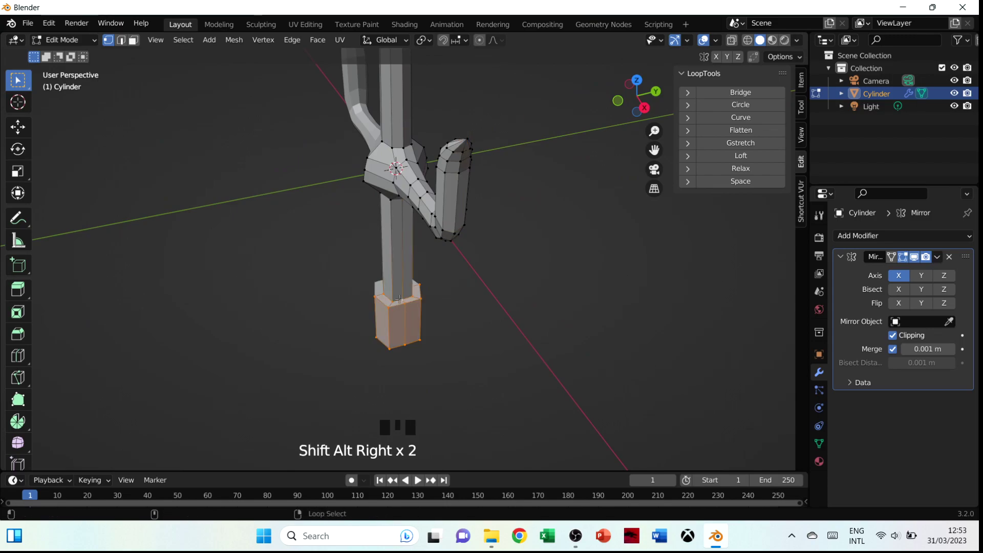
{"action": "key", "text": "s"}
{"action": "key", "text": "y"}
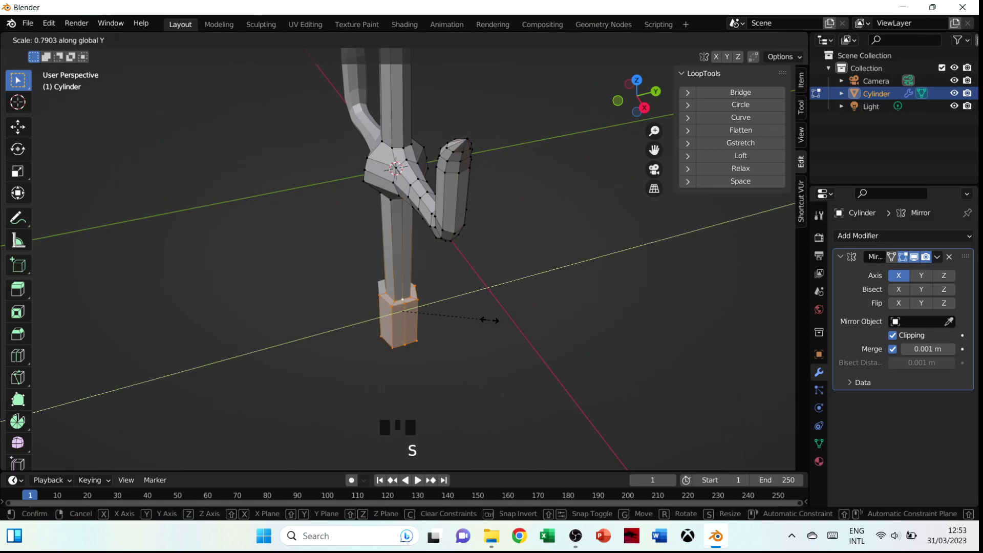
{"action": "left_click", "coordinate": [488, 319]}
Step: Select the grip's upper edge loop just below the hub and scale it slightly inward
{"action": "middle_click_drag", "start_coordinate": [381, 258], "coordinate": [399, 168]}
{"action": "right_click", "coordinate": [399, 168]}
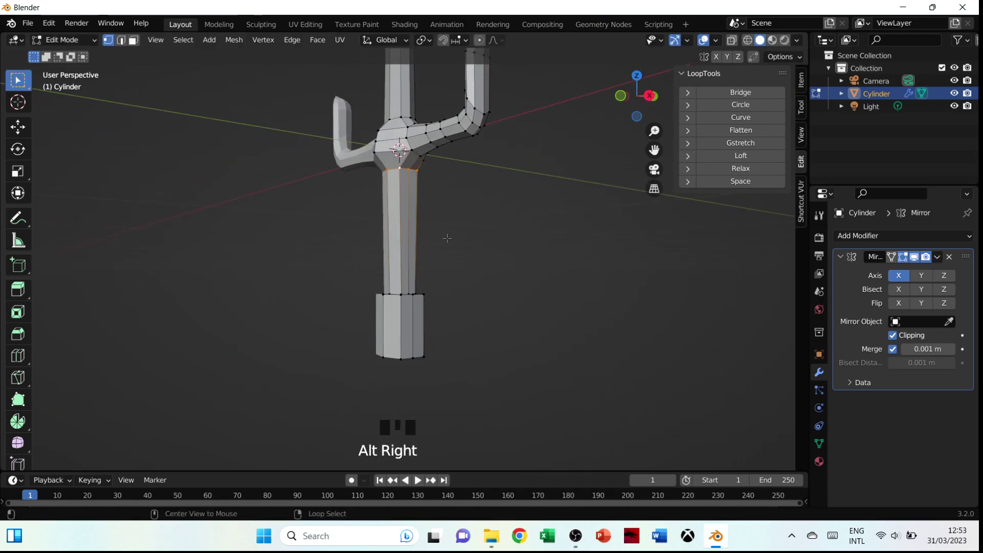
{"action": "key", "text": "s"}
{"action": "left_click", "coordinate": [443, 268]}
Step: Select the face closing the end block's bottom and delete it
{"action": "middle_click_drag", "start_coordinate": [444, 267], "coordinate": [411, 301]}
{"action": "key", "text": "3"}
{"action": "right_click", "coordinate": [415, 308]}
{"action": "key", "text": "x"}
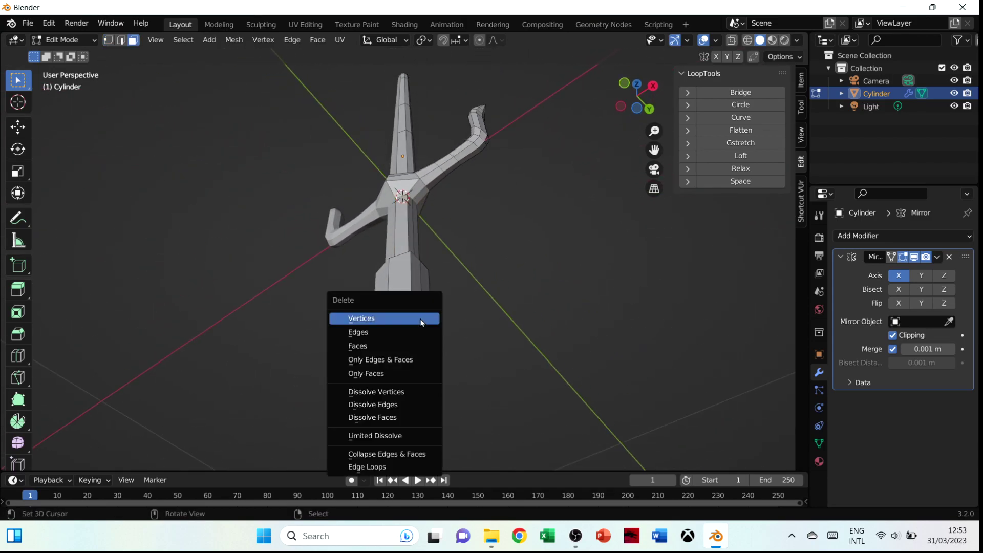
{"action": "left_click", "coordinate": [424, 346]}
Step: Move the end block's bottom rim slightly down along Z and fill it with a face
{"action": "middle_click_drag", "start_coordinate": [424, 346], "coordinate": [400, 277]}
{"action": "key", "text": "1"}
{"action": "right_click", "coordinate": [396, 292], "text": "alt"}
{"action": "key", "text": "grave"}
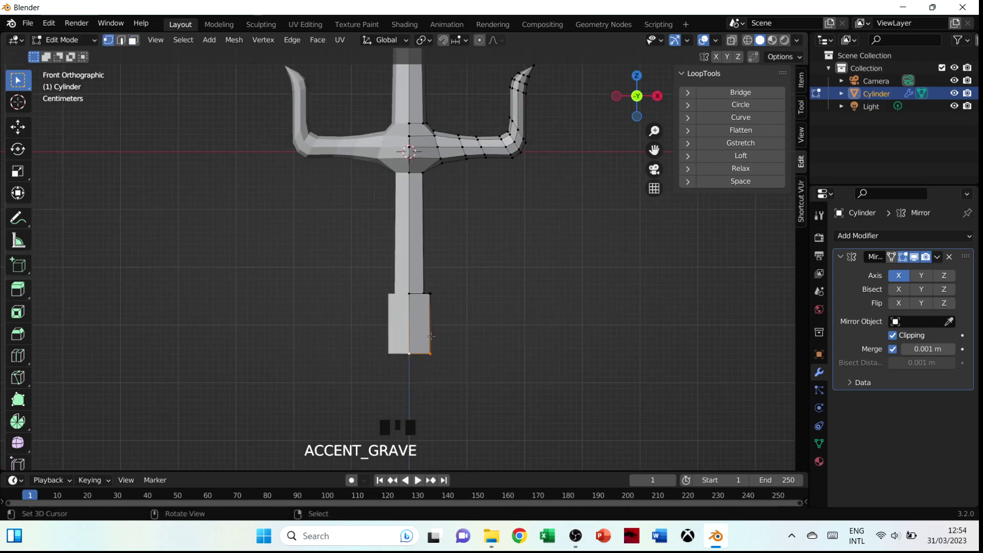
{"action": "key", "text": "g"}
{"action": "key", "text": "z"}
{"action": "left_click", "coordinate": [435, 344]}
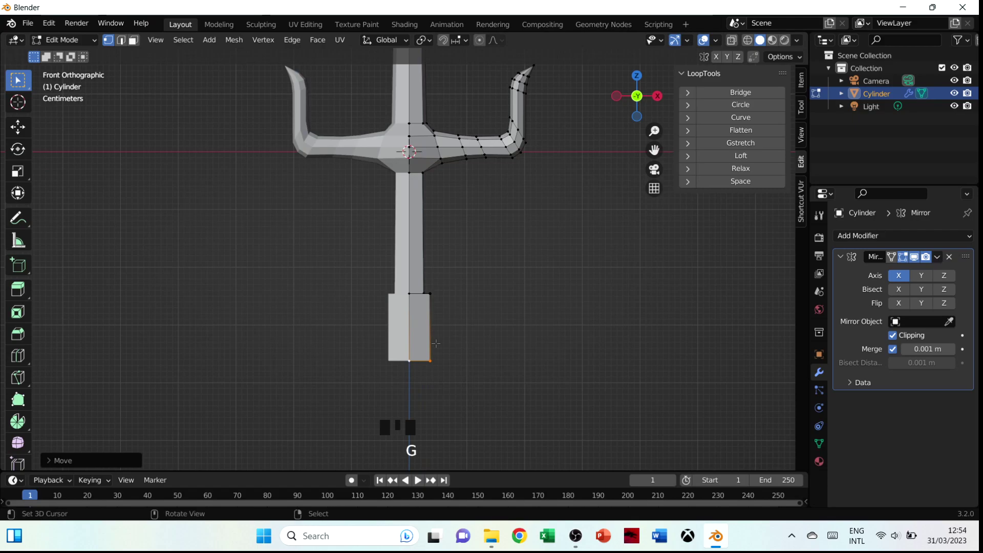
{"action": "key", "text": "f"}
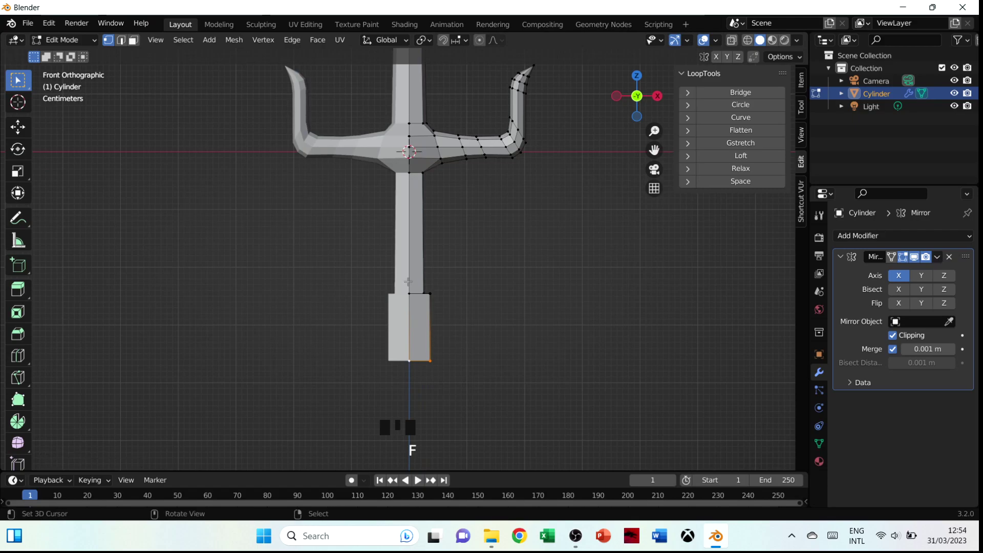
Step: Add three evenly spaced loop cuts along the grip between the hub and the end block
{"action": "key", "text": "ctrl+r"}
{"action": "scroll", "coordinate": [420, 237], "scroll_direction": "up", "scroll_amount": 1}
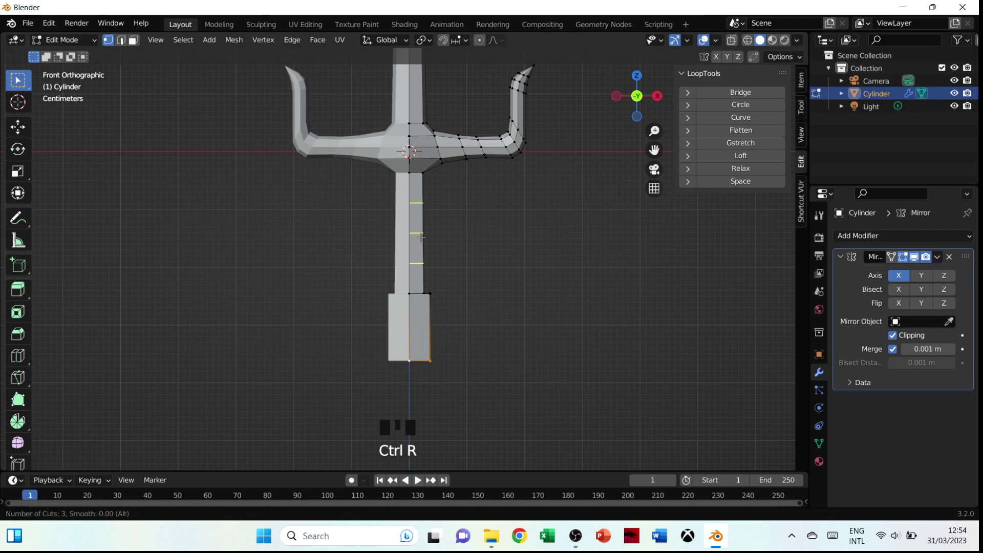
{"action": "left_click", "coordinate": [420, 237]}
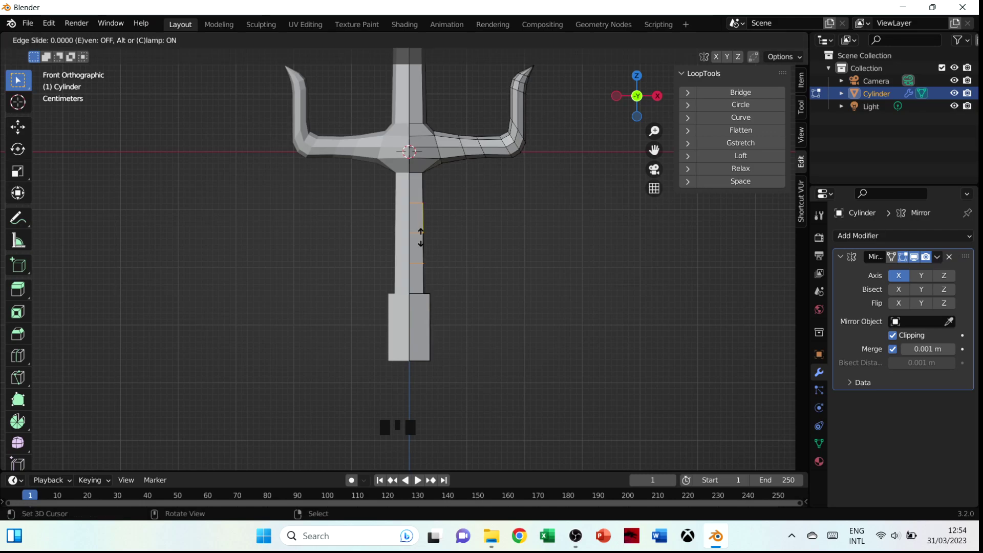
{"action": "right_click", "coordinate": [450, 251]}
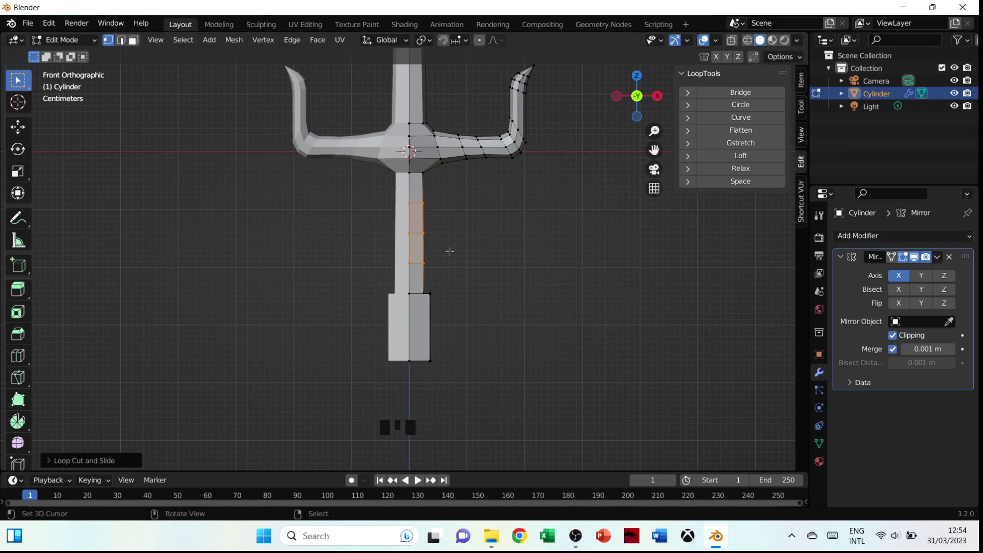
Step: Spread the grip's three new edge loops apart by scaling them along Z to about 1.32
{"action": "key", "text": "2"}
{"action": "middle_click_drag", "start_coordinate": [495, 267], "coordinate": [475, 272]}
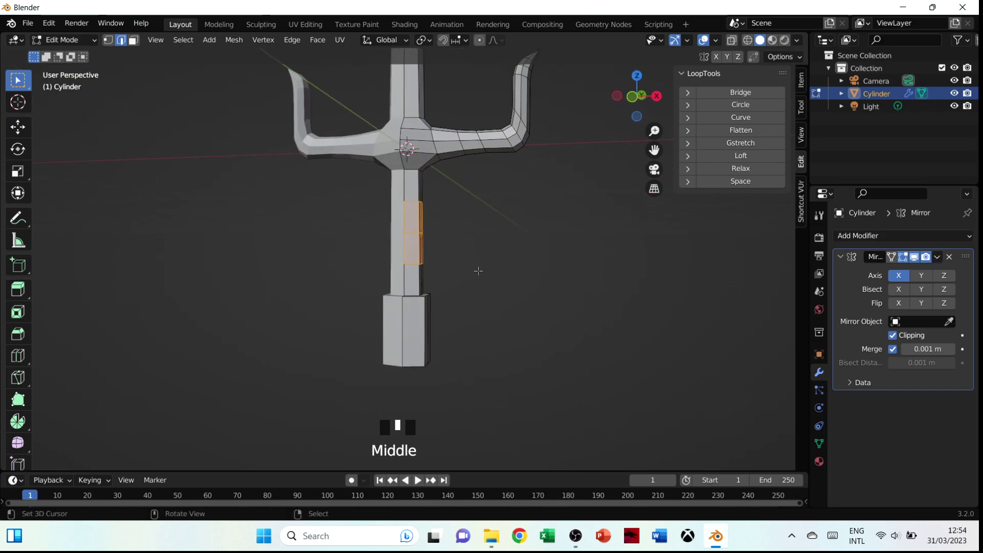
{"action": "key", "text": "s"}
{"action": "key", "text": "z"}
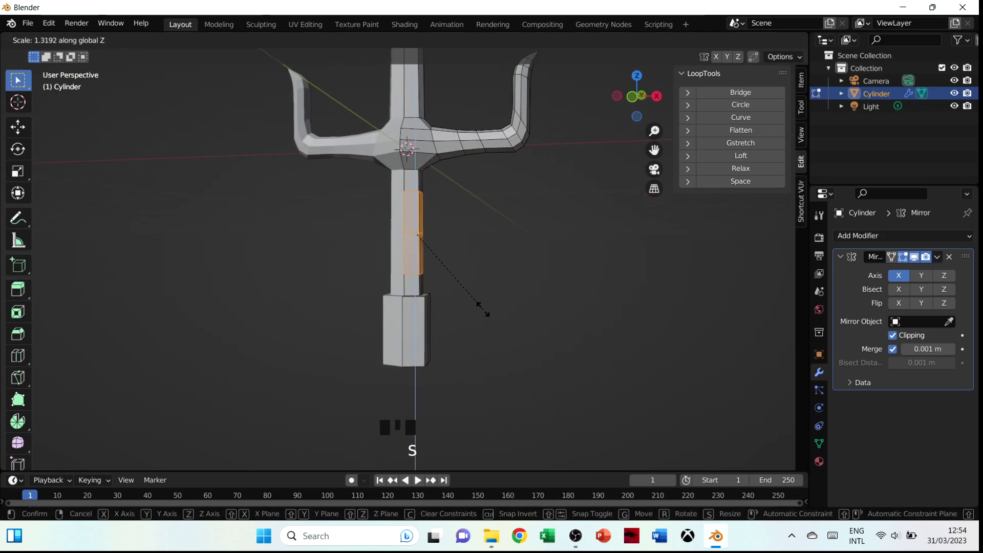
{"action": "left_click", "coordinate": [483, 309]}
{"action": "scroll", "coordinate": [450, 235], "scroll_direction": "up", "scroll_amount": 2}
{"action": "key", "text": "Tab"}
{"action": "key", "text": "Tab"}
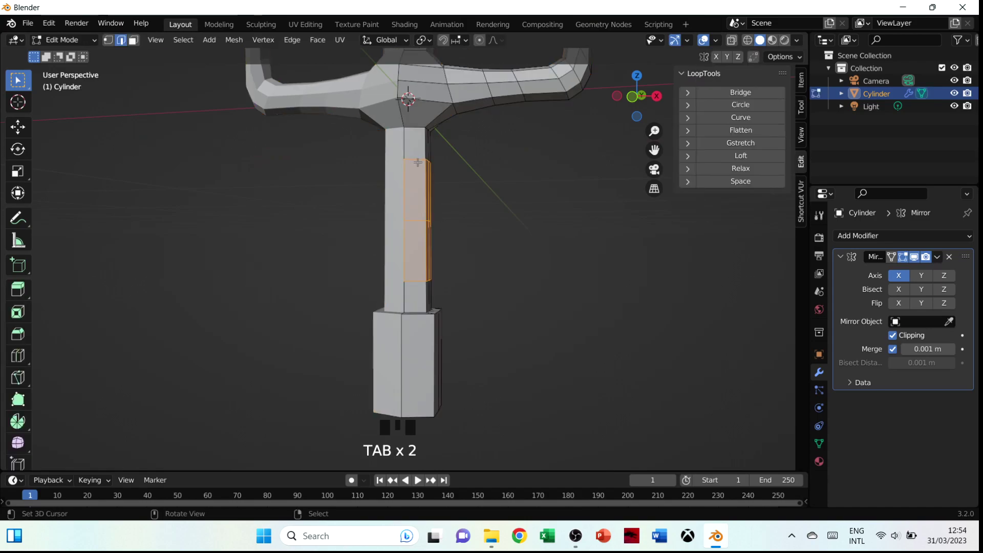
Step: Select the grip's three edge loops and bevel them with 2 segments and a width of about 0.073 m
{"action": "right_click", "coordinate": [403, 195]}
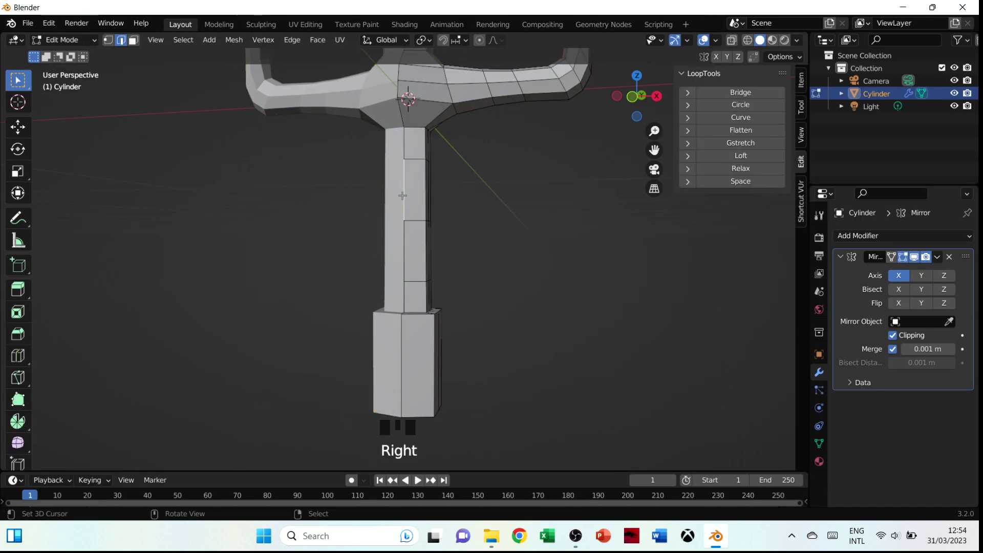
{"action": "right_click", "coordinate": [415, 157]}
{"action": "right_click", "coordinate": [415, 157], "text": "alt+shift"}
{"action": "right_click", "coordinate": [415, 158], "text": "alt+shift"}
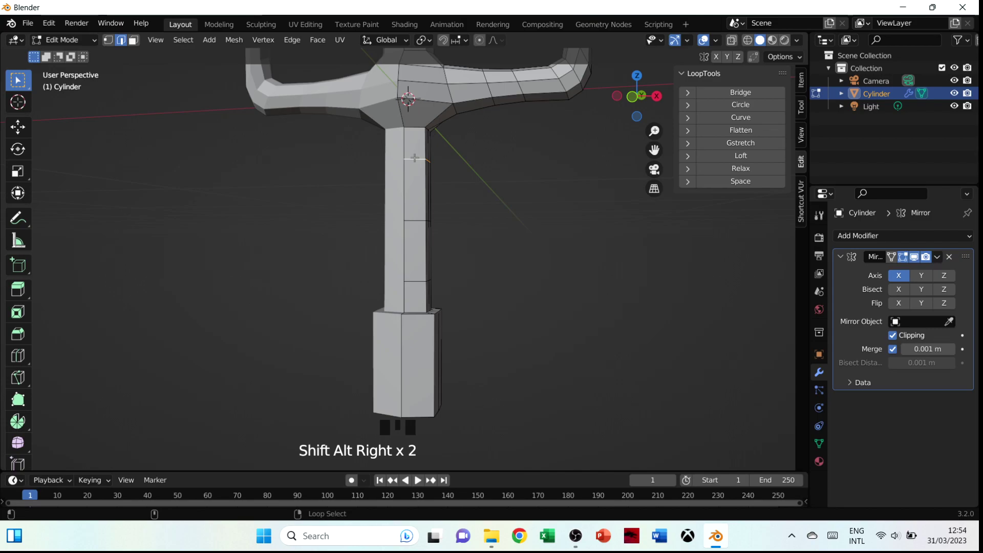
{"action": "right_click", "coordinate": [414, 285], "text": "alt+shift"}
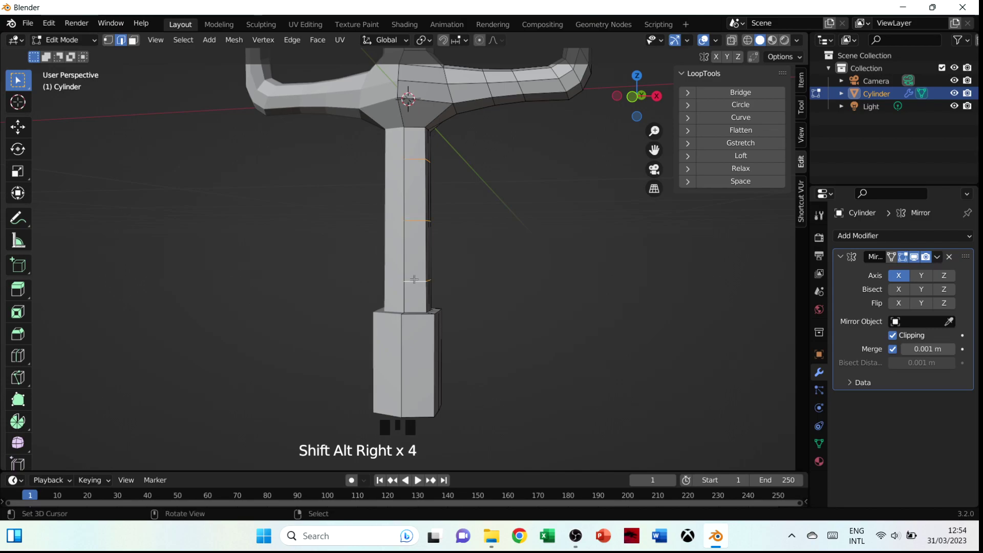
{"action": "key", "text": "grave"}
{"action": "key", "text": "ctrl+b"}
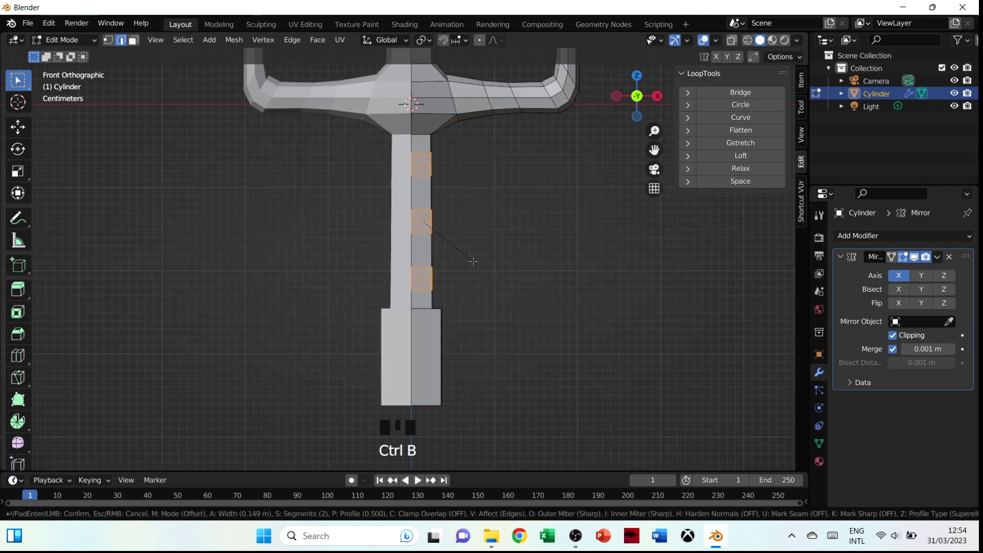
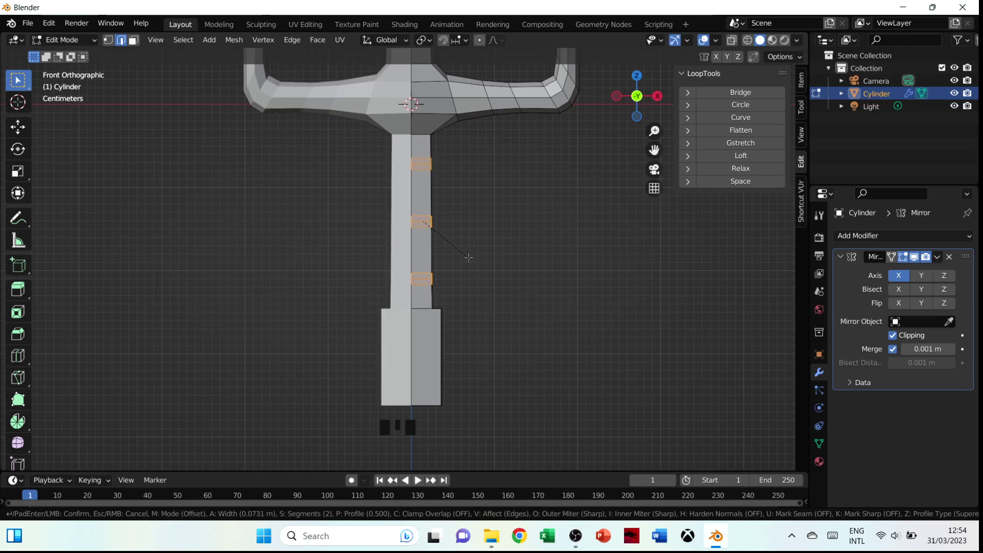
{"action": "left_click", "coordinate": [469, 257]}
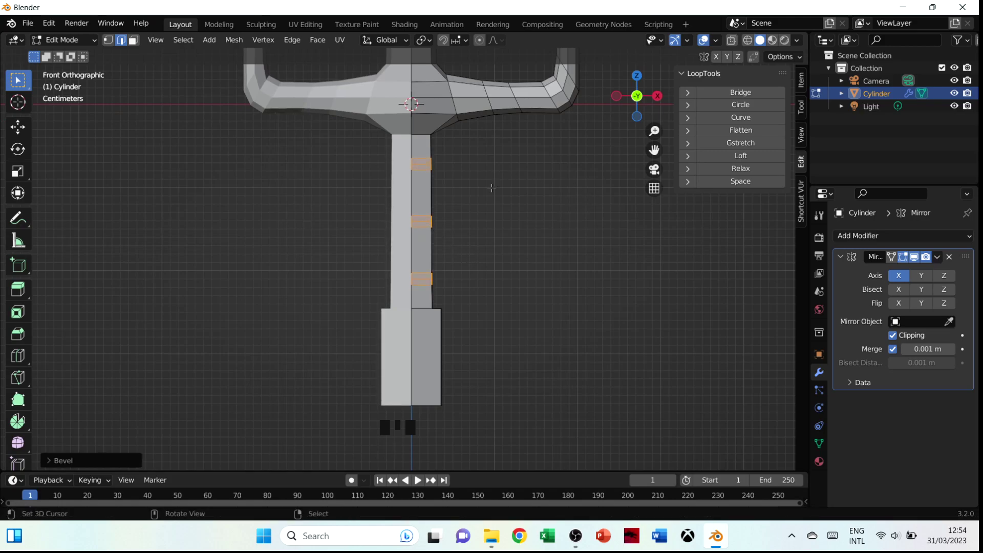
Step: Extrude the grip's three bevelled bands outward along their normals to form raised rings
{"action": "key", "text": "alt+e"}
{"action": "left_click", "coordinate": [496, 254]}
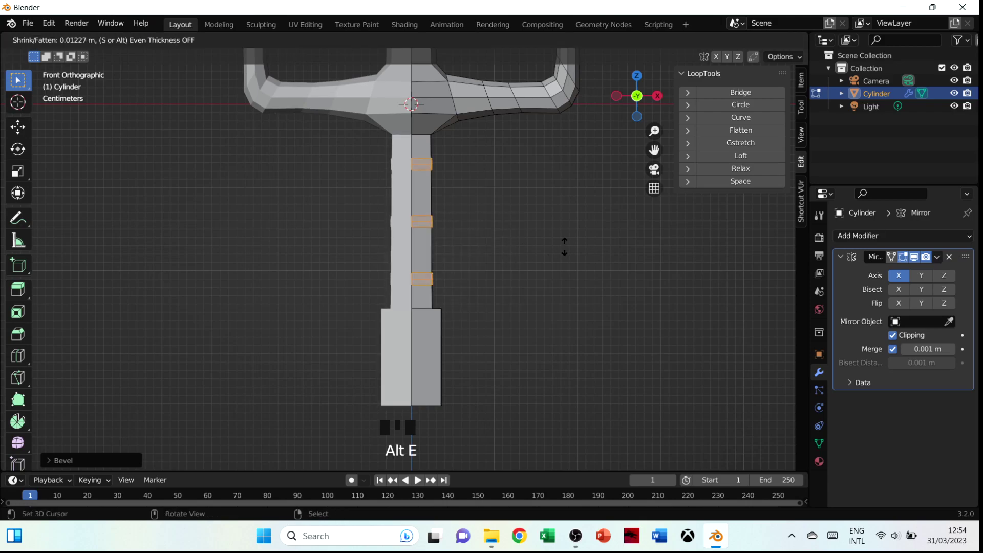
{"action": "left_click", "coordinate": [499, 216]}
Step: Examine the whole weapon's proportions in object mode from the front and in perspective
{"action": "key", "text": "Tab"}
{"action": "middle_click_drag", "start_coordinate": [499, 217], "coordinate": [373, 253]}
{"action": "key", "text": "grave"}
{"action": "left_click", "coordinate": [463, 161]}
{"action": "scroll", "coordinate": [436, 209], "scroll_direction": "down", "scroll_amount": 8}
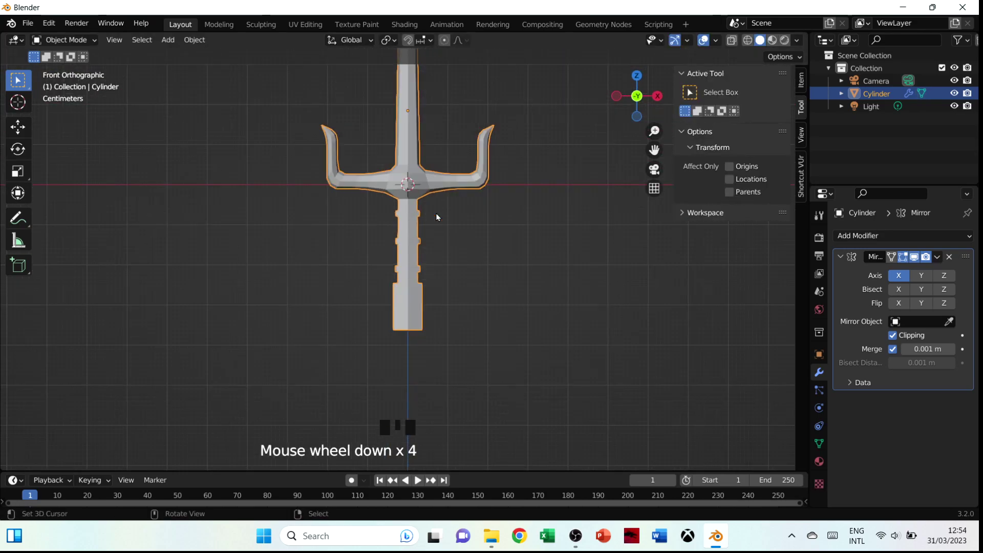
{"action": "middle_click_drag", "start_coordinate": [440, 198], "coordinate": [395, 284], "text": "shift"}
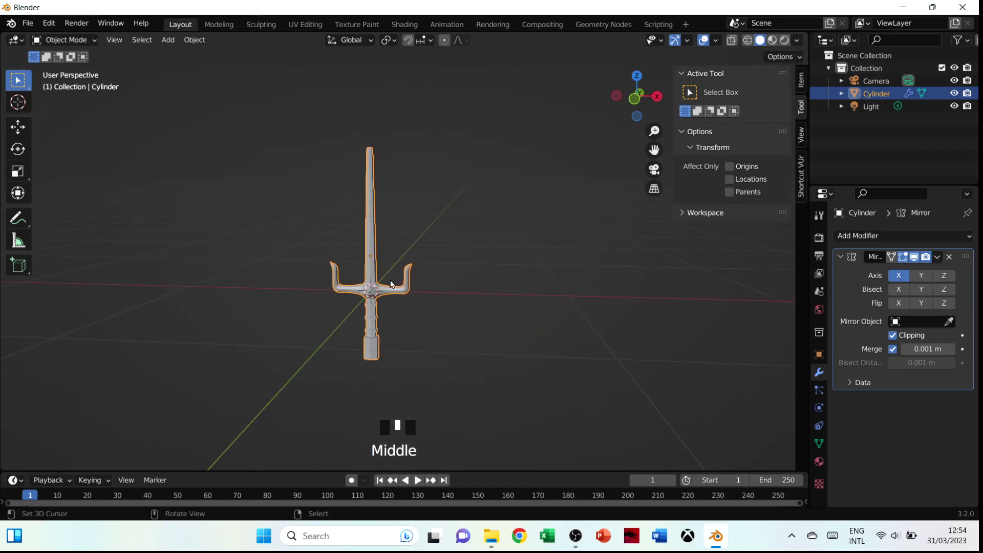
{"action": "key", "text": "grave"}
{"action": "left_click", "coordinate": [336, 242]}
{"action": "scroll", "coordinate": [440, 282], "scroll_direction": "up", "scroll_amount": 7}
{"action": "middle_click_drag", "start_coordinate": [472, 296], "coordinate": [367, 289]}
Step: Put the mesh into vertex editing and frame the side arm from the front
{"action": "key", "text": "Tab"}
{"action": "key", "text": "grave"}
{"action": "left_click", "coordinate": [343, 258]}
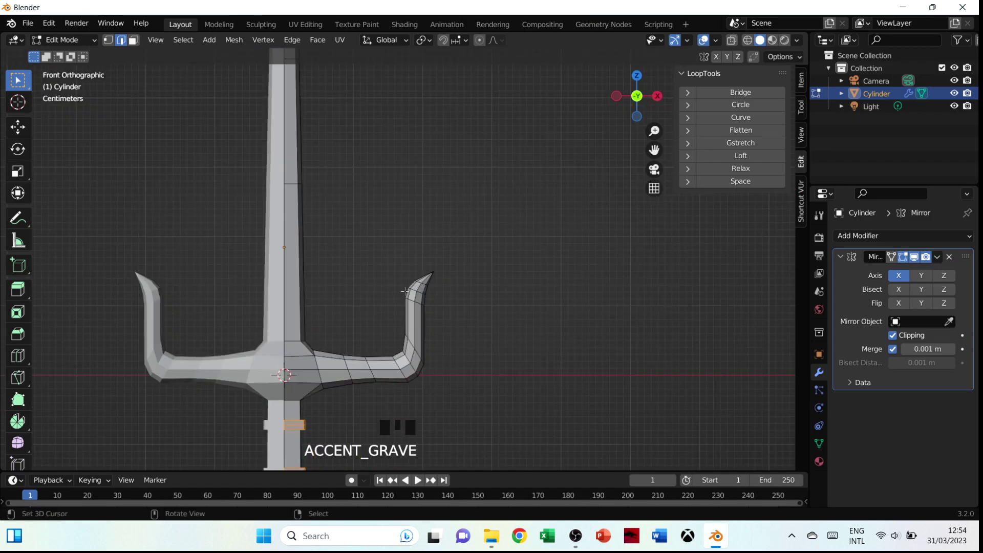
{"action": "key", "text": "Tab"}
{"action": "key", "text": "Tab"}
{"action": "key", "text": "1"}
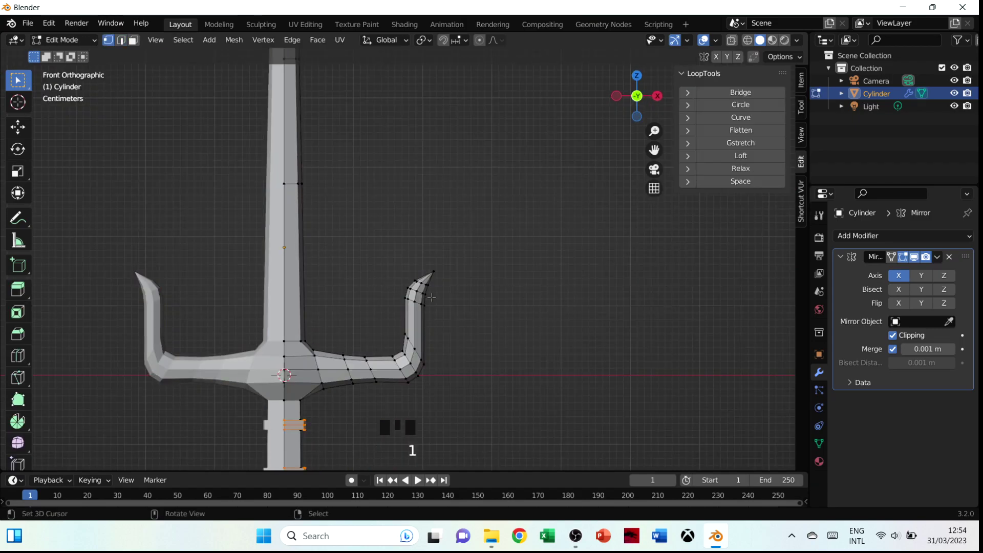
{"action": "scroll", "coordinate": [432, 297], "scroll_direction": "up", "scroll_amount": 3}
{"action": "middle_click_drag", "start_coordinate": [431, 297], "coordinate": [473, 366]}
{"action": "key", "text": "grave"}
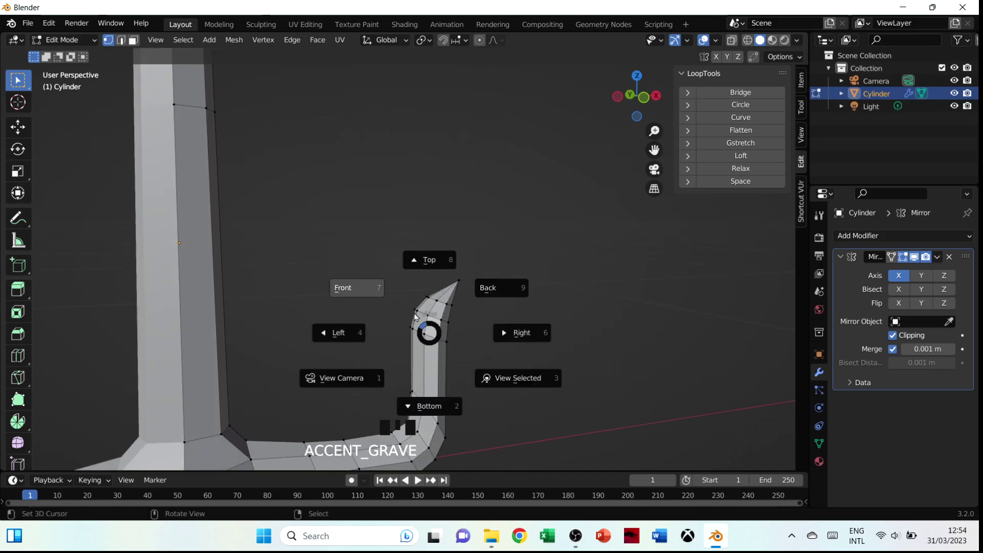
{"action": "left_click", "coordinate": [377, 307]}
{"action": "middle_click_drag", "start_coordinate": [459, 320], "coordinate": [425, 248], "text": "shift"}
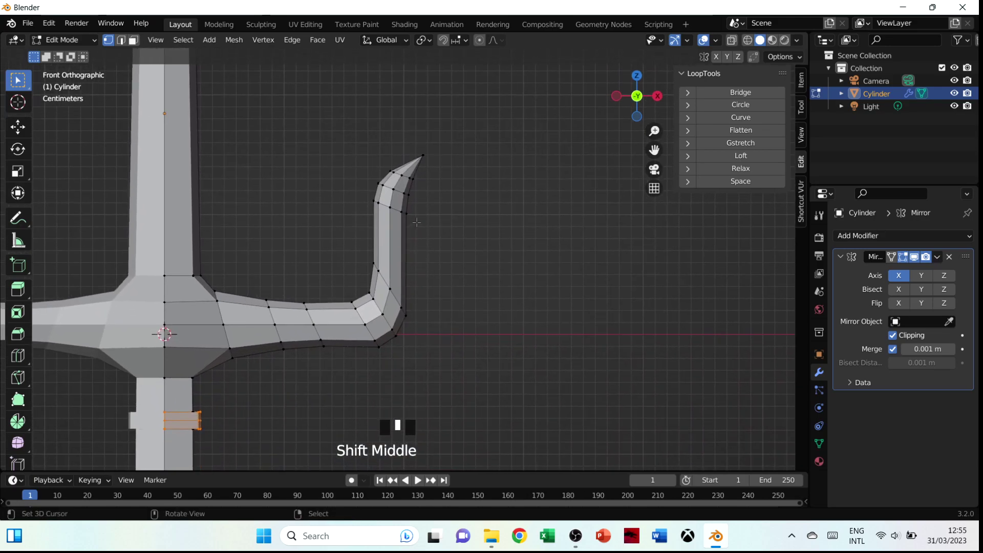
Step: Select the side arm's cross-section edge loops from just below the pointed tip, around the bend, to the loop nearest the flared root
{"action": "right_click", "coordinate": [398, 174]}
{"action": "right_click", "coordinate": [399, 175], "text": "alt+shift"}
{"action": "right_click", "coordinate": [378, 185], "text": "alt+shift"}
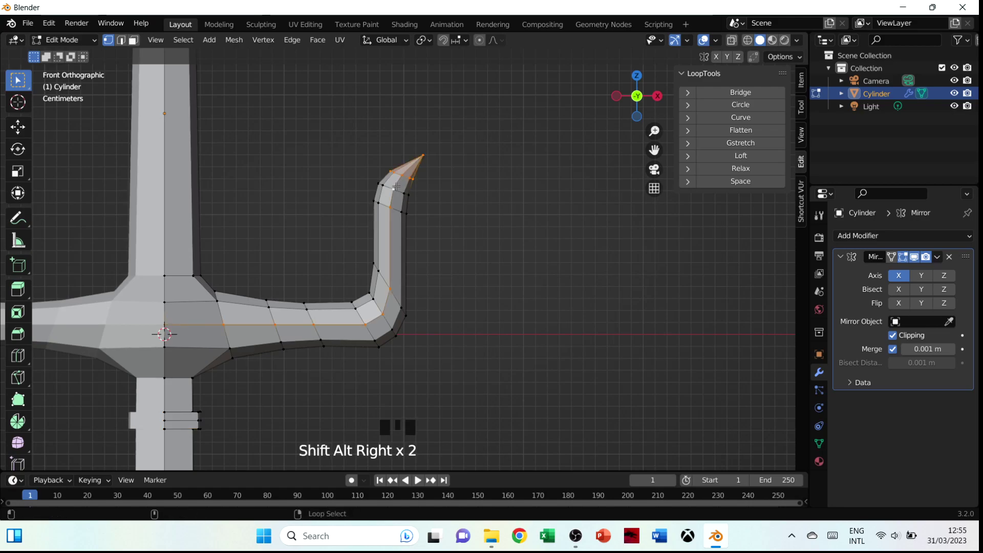
{"action": "right_click", "coordinate": [407, 193]}
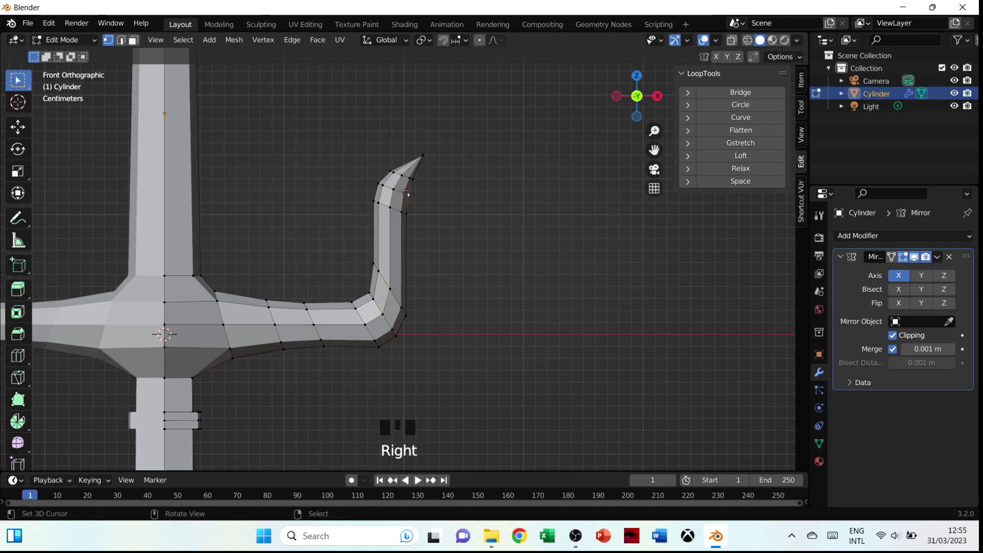
{"action": "scroll", "coordinate": [405, 183], "scroll_direction": "up", "scroll_amount": 2}
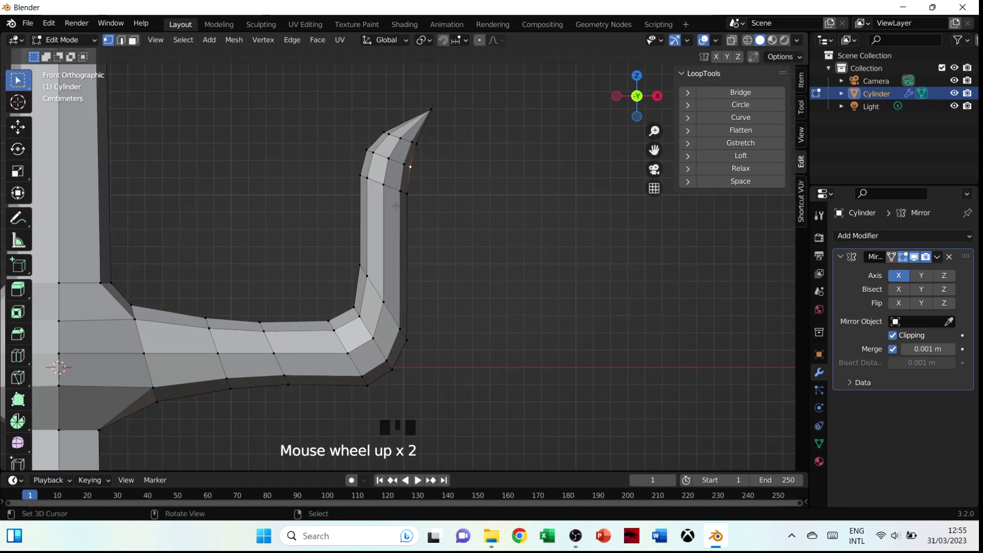
{"action": "right_click", "coordinate": [393, 136]}
{"action": "right_click", "coordinate": [386, 160], "text": "alt+shift"}
{"action": "right_click", "coordinate": [379, 165], "text": "alt+shift"}
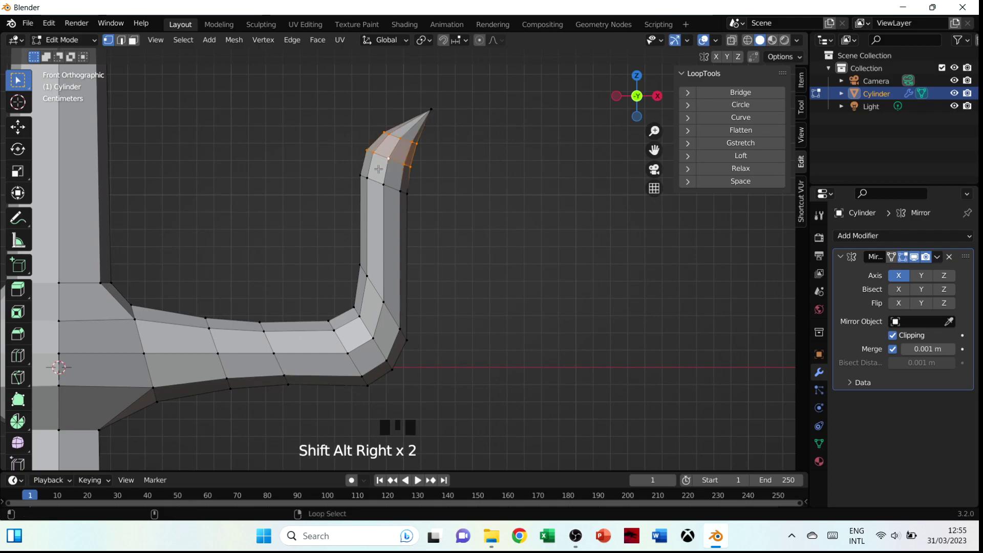
{"action": "right_click", "coordinate": [374, 183], "text": "alt+shift"}
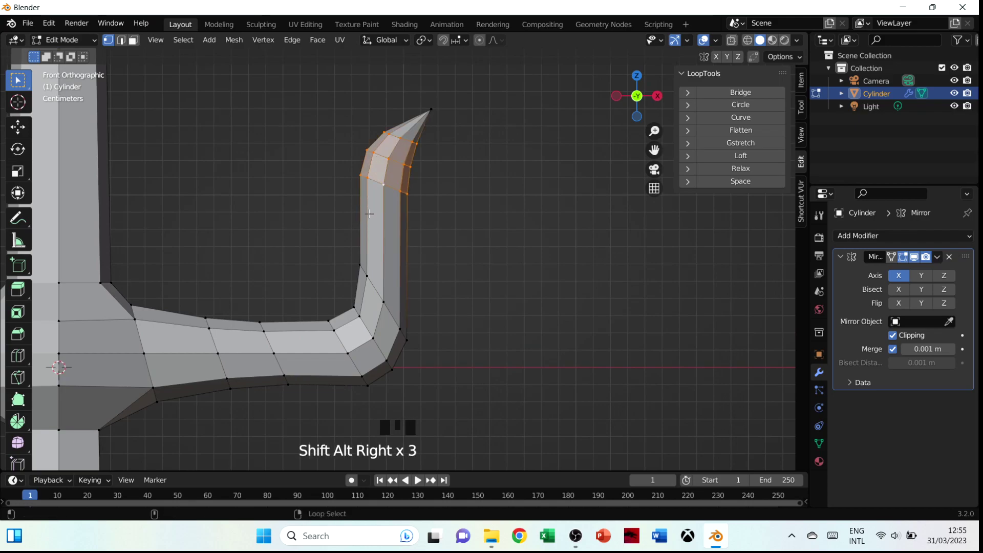
{"action": "right_click", "coordinate": [373, 286], "text": "alt+shift"}
{"action": "right_click", "coordinate": [360, 321], "text": "alt+shift"}
{"action": "right_click", "coordinate": [336, 337], "text": "alt+shift"}
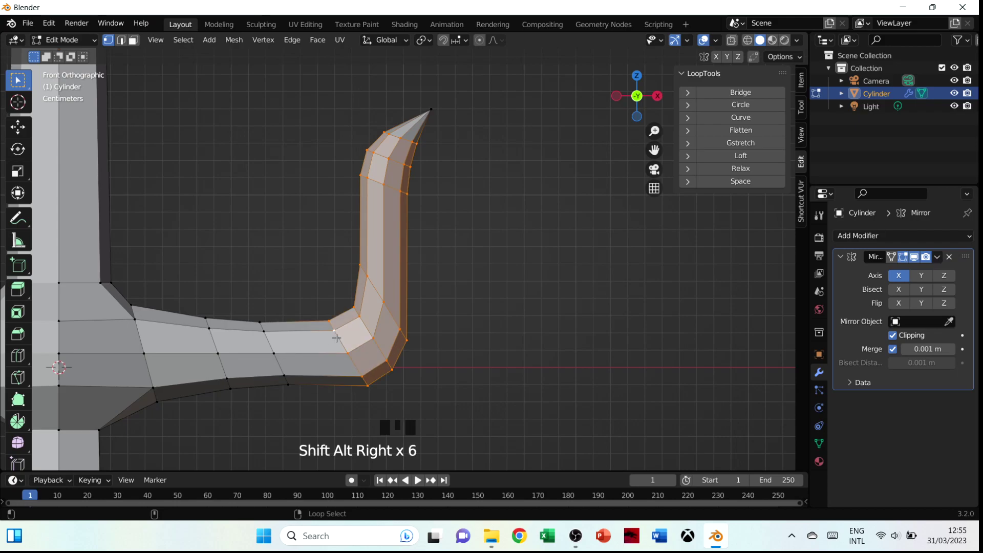
{"action": "right_click", "coordinate": [268, 340], "text": "alt+shift"}
{"action": "right_click", "coordinate": [218, 341], "text": "alt+shift"}
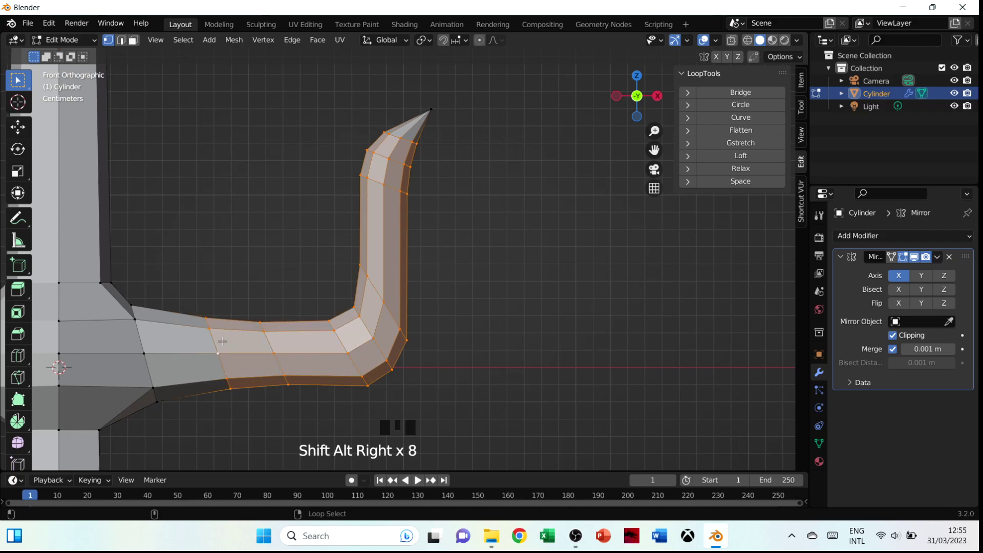
Step: Slim the selected side-arm loops by scaling them to about 0.60 along Y and about 0.88 along X
{"action": "middle_click_drag", "start_coordinate": [507, 288], "coordinate": [452, 267]}
{"action": "key", "text": "s"}
{"action": "key", "text": "y"}
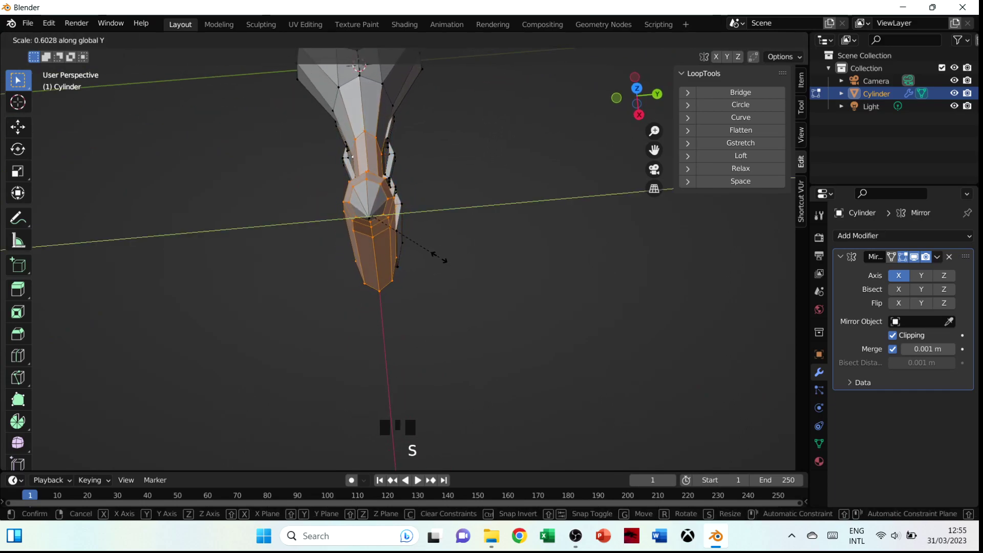
{"action": "left_click", "coordinate": [434, 256]}
{"action": "mouse_move", "coordinate": [434, 256]}
{"action": "middle_mouse_down"}
{"action": "mouse_move", "coordinate": [437, 142]}
{"action": "mouse_move", "coordinate": [434, 251]}
{"action": "middle_mouse_up"}
{"action": "key", "text": "s"}
{"action": "key", "text": "x"}
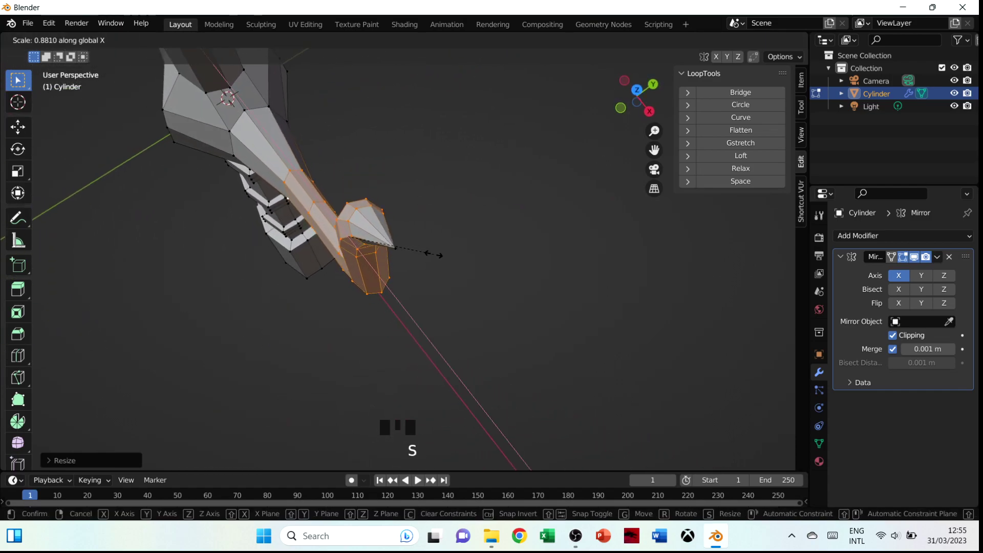
{"action": "left_click", "coordinate": [424, 254]}
Step: Select the complete ring of vertices where the side arm meets the hub, on both front and back
{"action": "key", "text": "grave"}
{"action": "left_click", "coordinate": [263, 170]}
{"action": "middle_click_drag", "start_coordinate": [340, 198], "coordinate": [444, 116], "text": "shift"}
{"action": "right_click", "coordinate": [245, 266]}
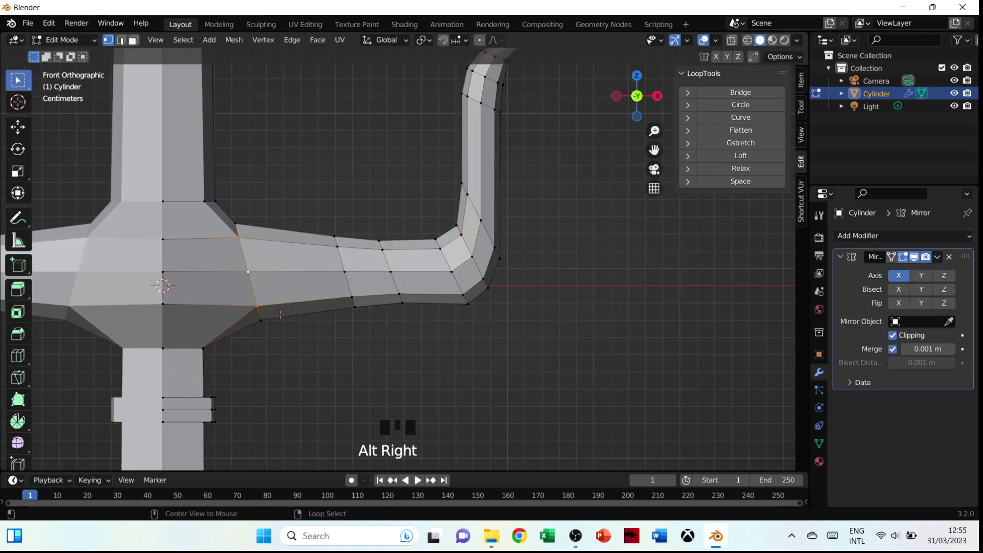
{"action": "right_click", "coordinate": [252, 229], "text": "shift"}
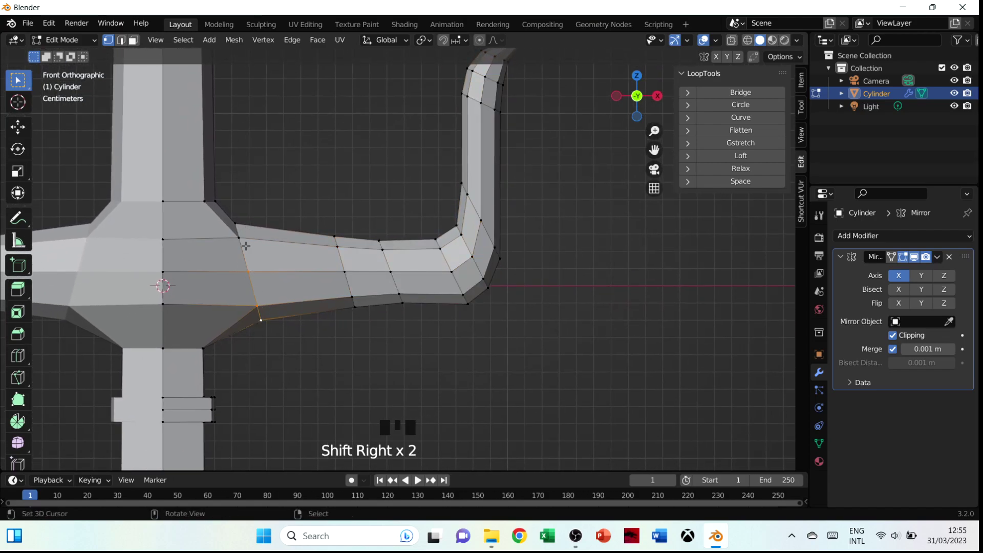
{"action": "middle_click_drag", "start_coordinate": [245, 218], "coordinate": [244, 257]}
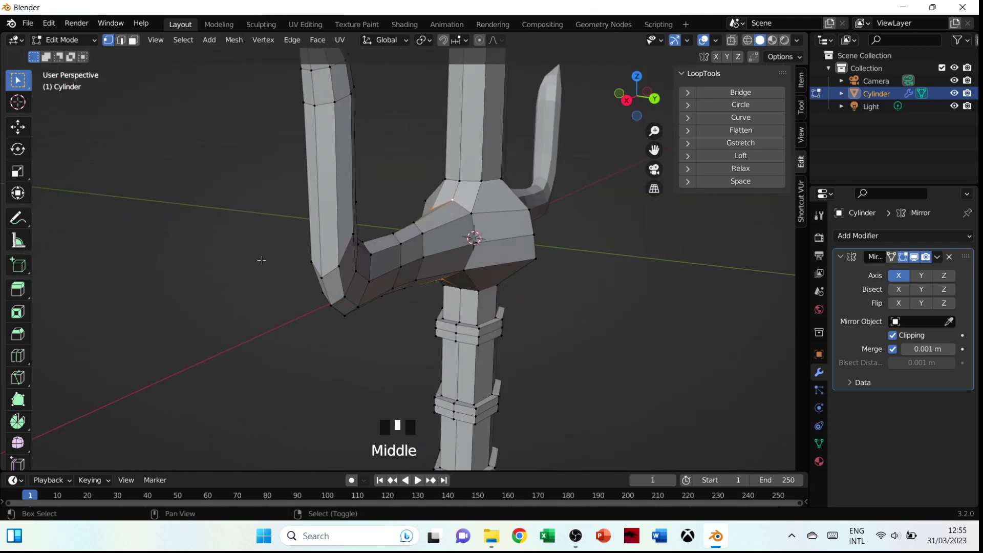
{"action": "right_click", "coordinate": [471, 212], "text": "shift"}
{"action": "right_click", "coordinate": [472, 239], "text": "shift"}
{"action": "right_click", "coordinate": [465, 269], "text": "shift"}
{"action": "middle_click_drag", "start_coordinate": [464, 269], "coordinate": [600, 292]}
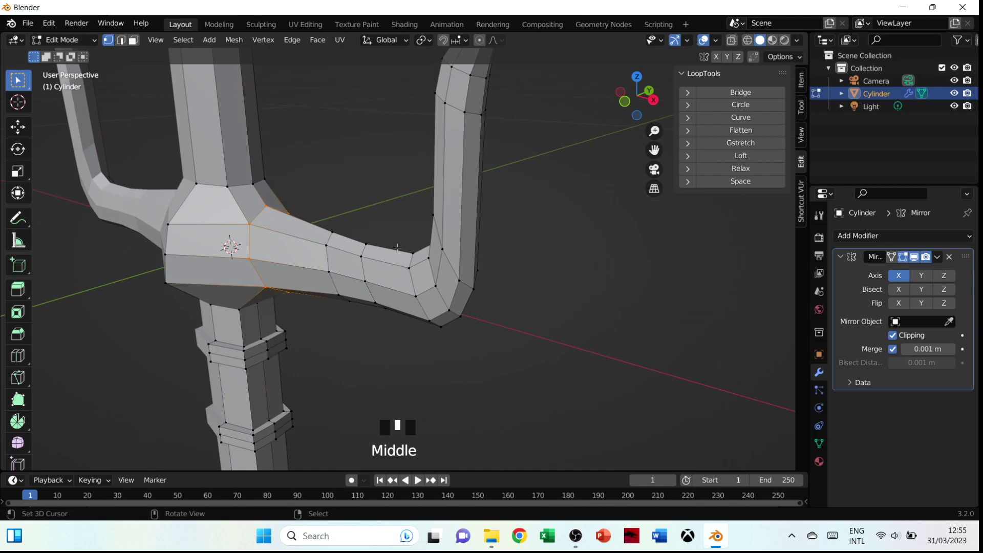
Step: Scale the ring at the arm's root uniformly to about 0.83 and rotate it upright in front view
{"action": "key", "text": "grave"}
{"action": "left_click", "coordinate": [318, 211]}
{"action": "scroll", "coordinate": [342, 306], "scroll_direction": "down", "scroll_amount": 1}
{"action": "key", "text": "s"}
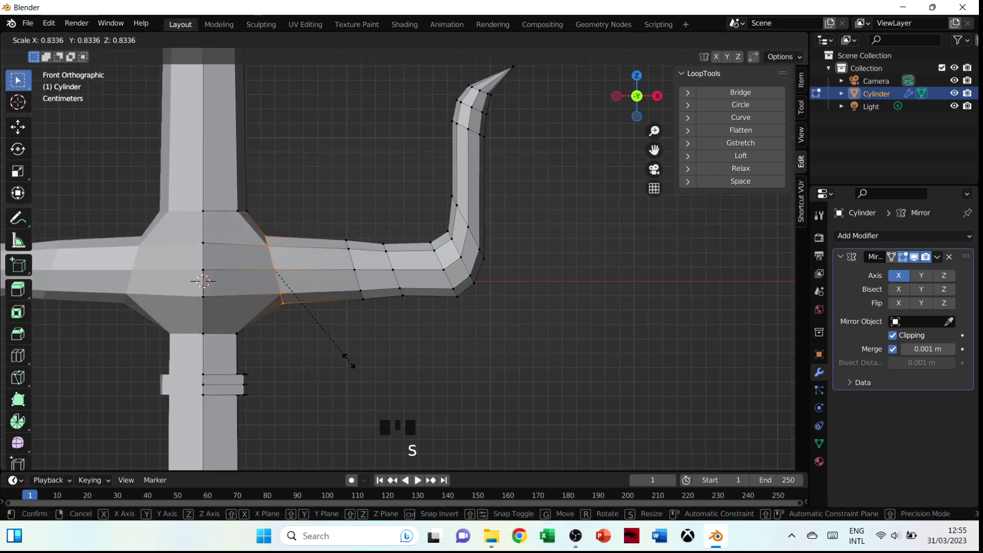
{"action": "left_click", "coordinate": [346, 360]}
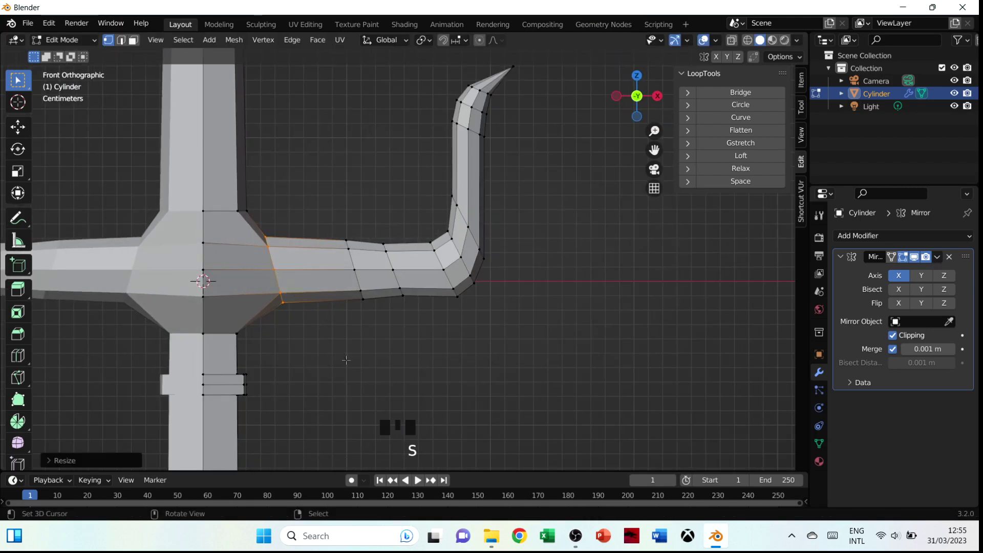
{"action": "key", "text": "r"}
{"action": "left_click", "coordinate": [334, 370]}
Step: Shift the arm's root ring about 0.003 m toward the hub along X and tilt it around Y
{"action": "key", "text": "g"}
{"action": "key", "text": "x"}
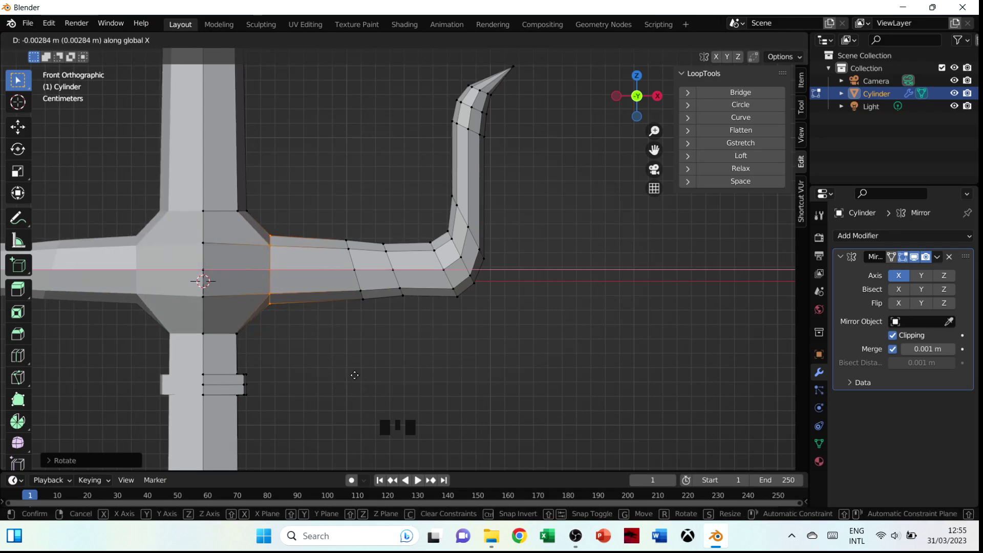
{"action": "left_click", "coordinate": [354, 375]}
{"action": "key", "text": "r"}
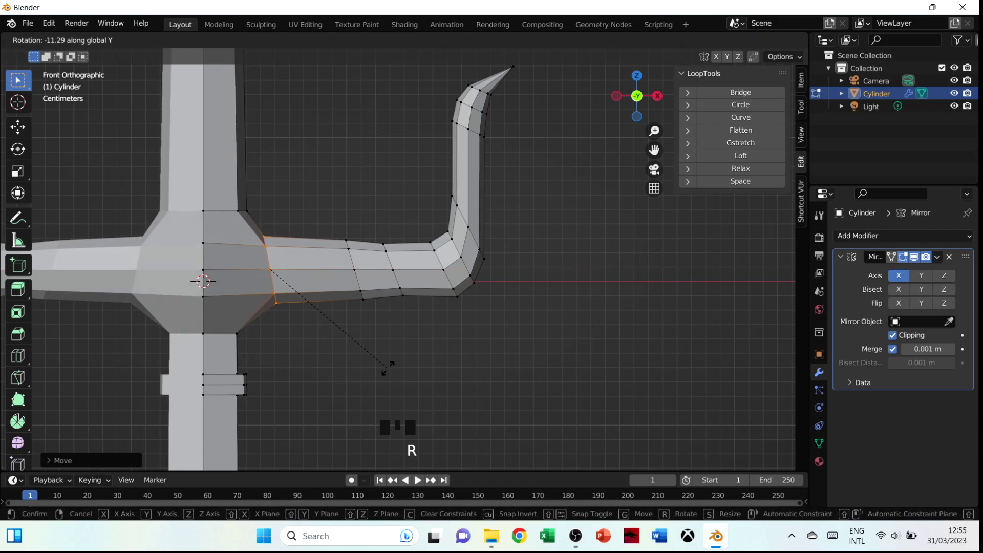
{"action": "left_click", "coordinate": [412, 353]}
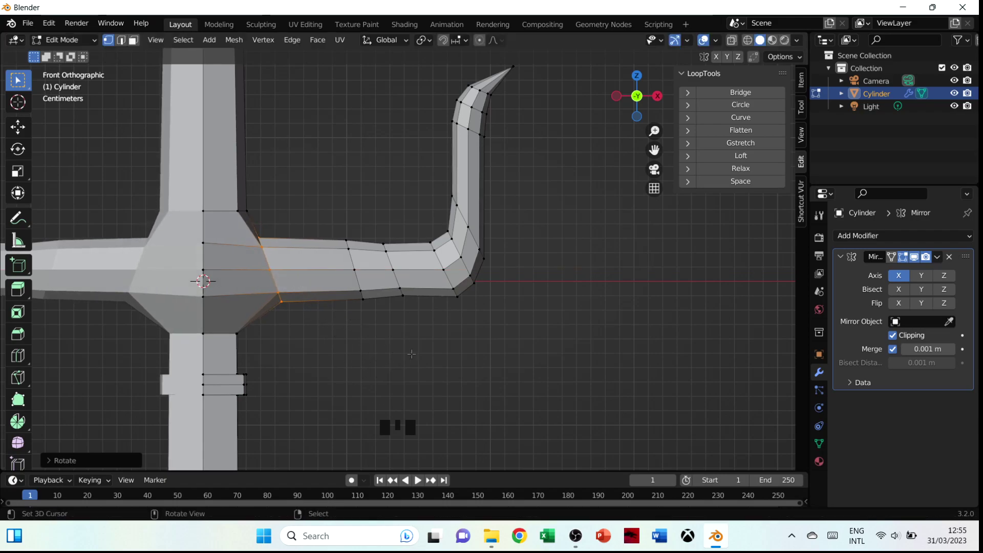
Step: Bevel the arm's root ring with 2 segments and a width of about 0.132 m to soften the hub transition
{"action": "key", "text": "ctrl+b"}
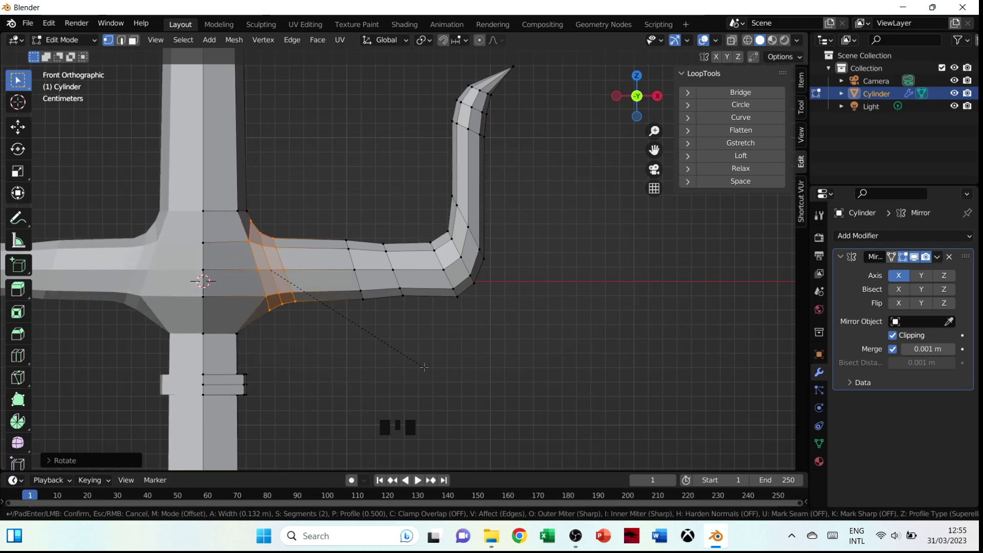
{"action": "key", "text": "Tab"}
{"action": "scroll", "coordinate": [413, 334], "scroll_direction": "down", "scroll_amount": 4}
{"action": "middle_click_drag", "start_coordinate": [452, 252], "coordinate": [434, 202]}
Step: Examine the weapon's silhouette in object mode from the front, from the grip up to the post's tip
{"action": "key", "text": "Tab"}
{"action": "scroll", "coordinate": [370, 276], "scroll_direction": "down", "scroll_amount": 2}
{"action": "scroll", "coordinate": [434, 202], "scroll_direction": "down", "scroll_amount": 3}
{"action": "key", "text": "grave"}
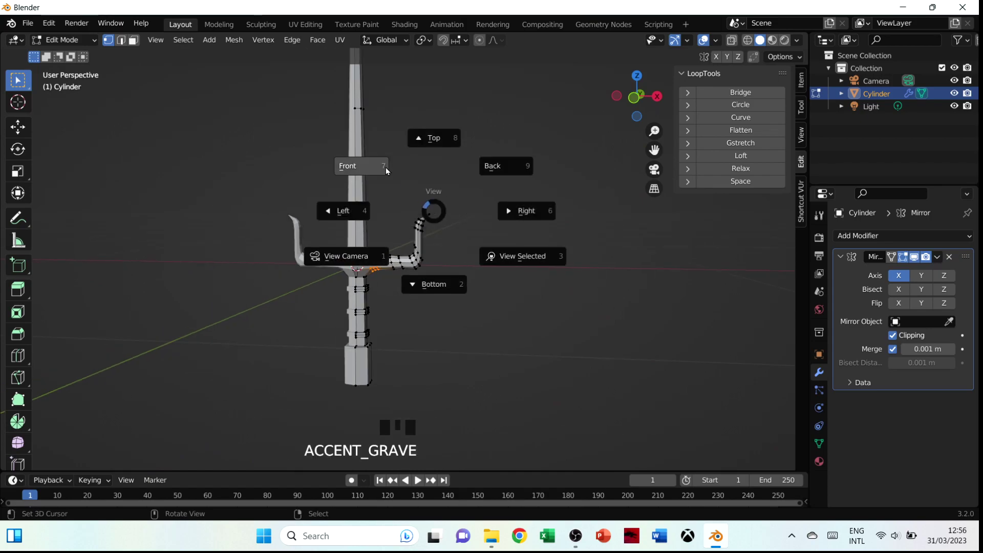
{"action": "scroll", "coordinate": [433, 177], "scroll_direction": "down", "scroll_amount": 4}
{"action": "key", "text": "Tab"}
{"action": "scroll", "coordinate": [431, 223], "scroll_direction": "up", "scroll_amount": 5}
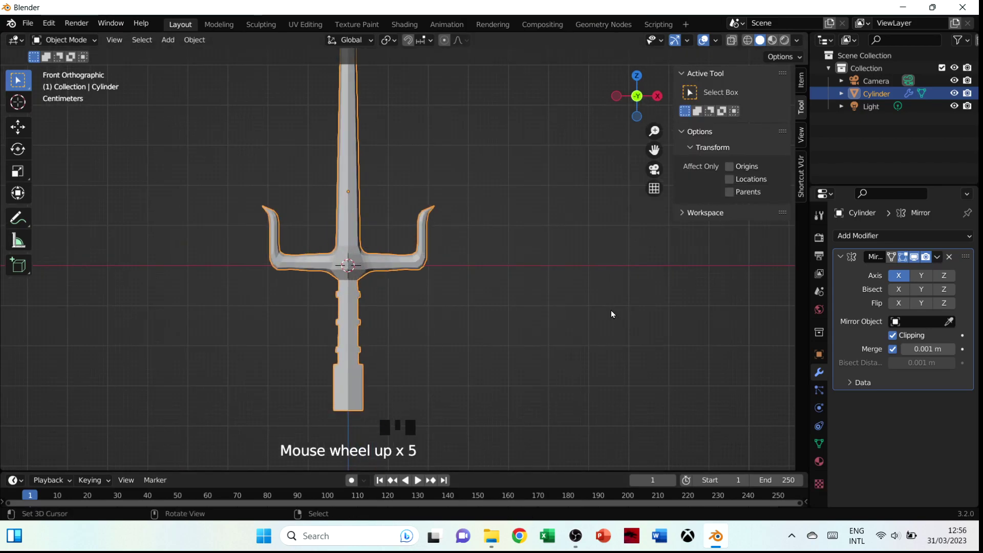
{"action": "scroll", "coordinate": [430, 396], "scroll_direction": "up", "scroll_amount": 3}
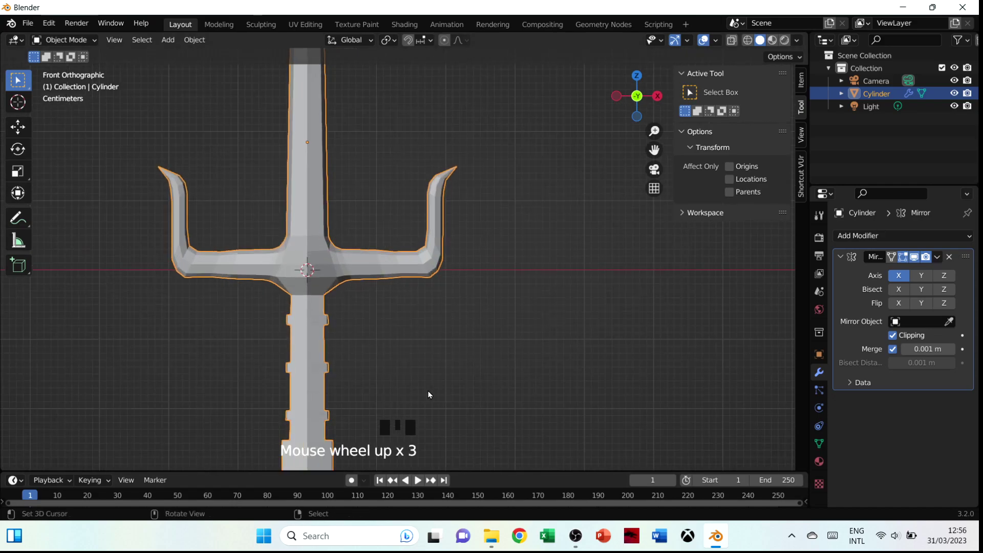
{"action": "middle_click_drag", "start_coordinate": [475, 182], "coordinate": [394, 120], "text": "shift"}
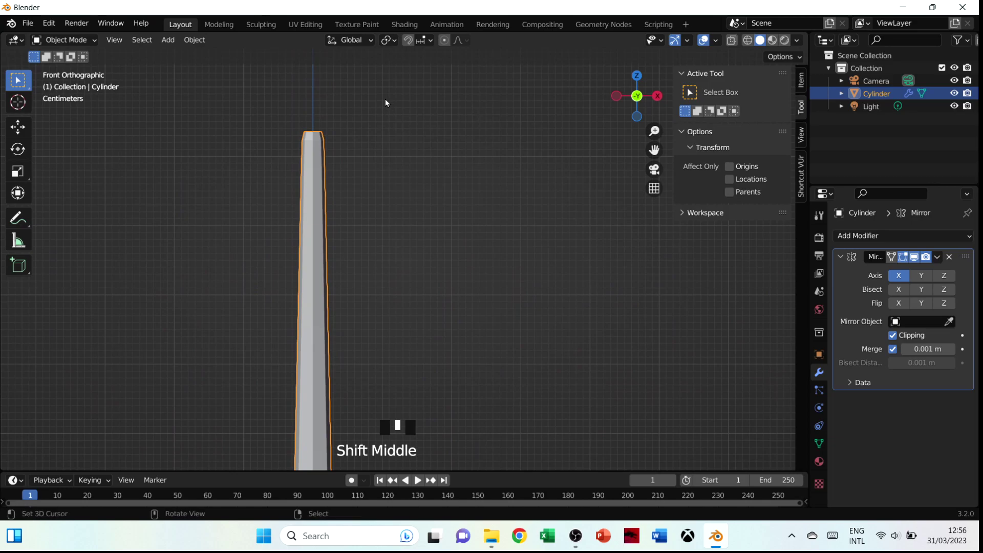
Step: Return to mesh editing and select the flat end face at the post's tip in face mode
{"action": "key", "text": "Tab"}
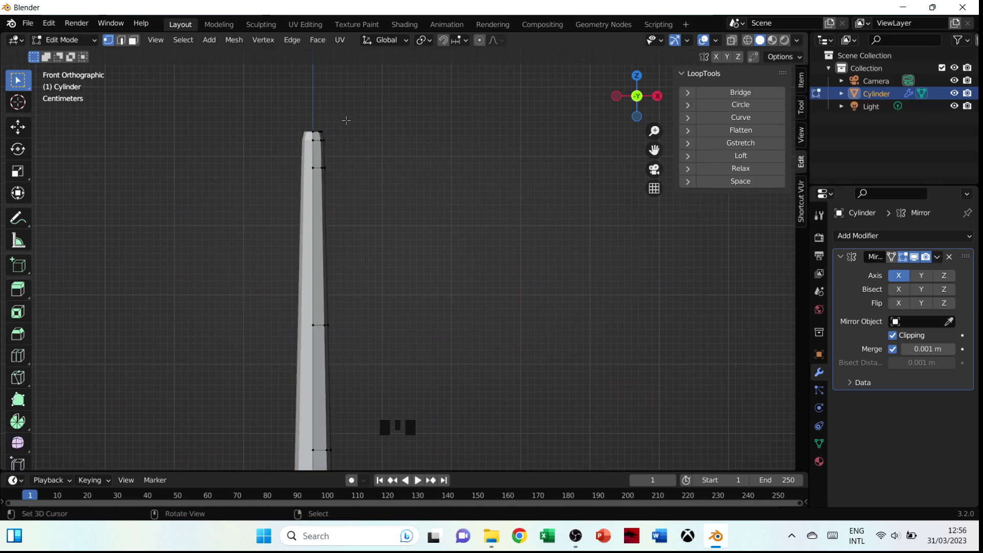
{"action": "middle_click_drag", "start_coordinate": [353, 103], "coordinate": [341, 207], "text": "shift"}
{"action": "scroll", "coordinate": [322, 190], "scroll_direction": "up", "scroll_amount": 3}
{"action": "middle_click_drag", "start_coordinate": [292, 170], "coordinate": [357, 226], "text": "shift"}
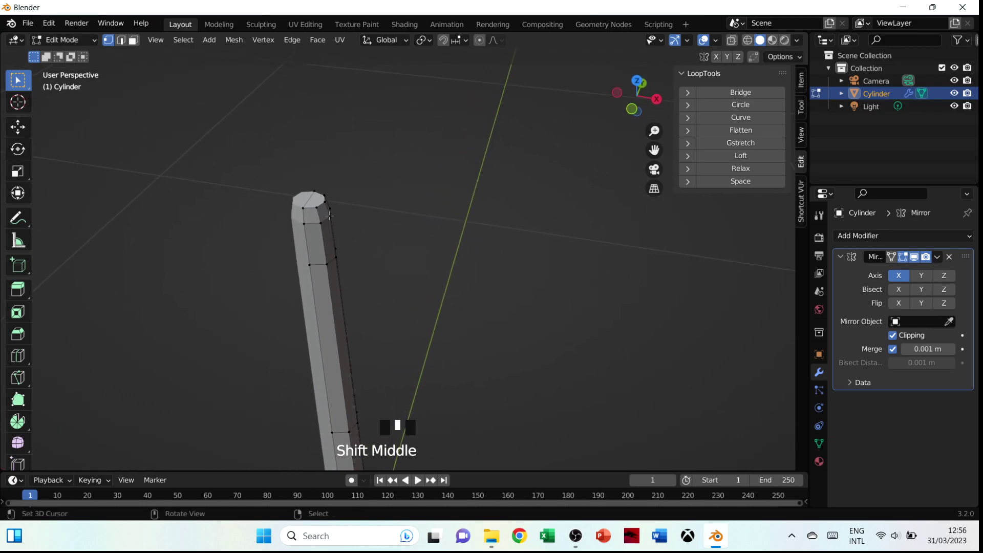
{"action": "scroll", "coordinate": [319, 218], "scroll_direction": "down", "scroll_amount": 1}
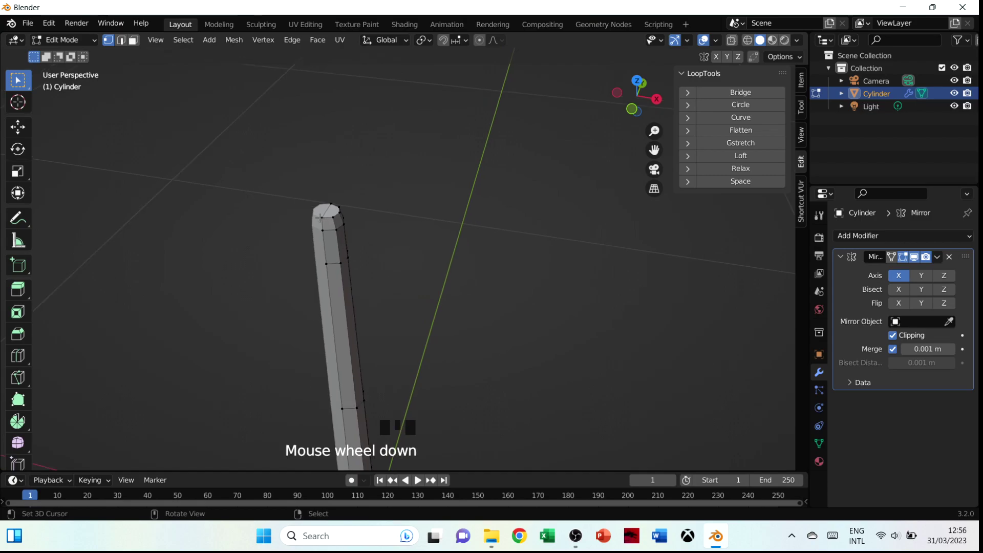
{"action": "key", "text": "3"}
{"action": "right_click", "coordinate": [332, 211]}
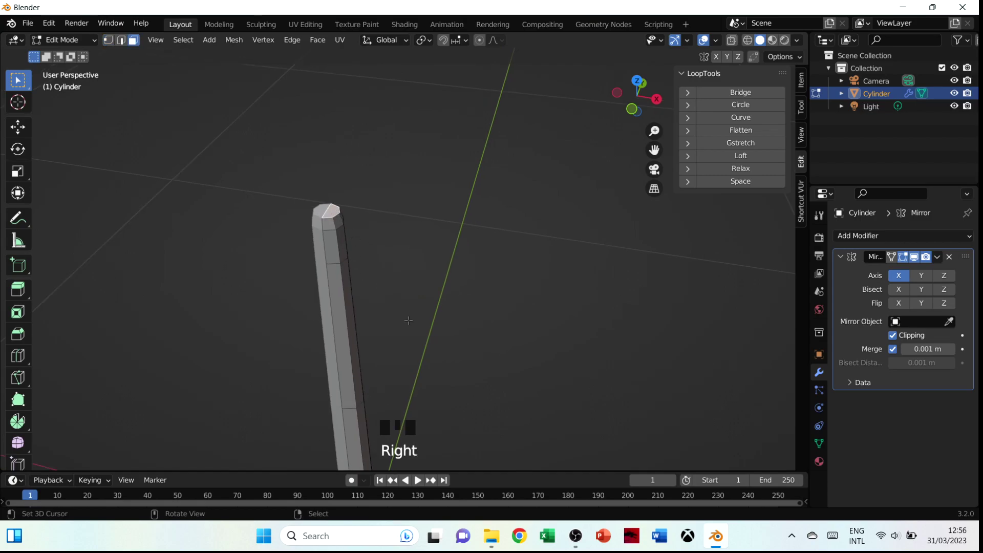
Step: Shrink the post's end face uniformly and scale it along X to narrow the tip
{"action": "key", "text": "s"}
{"action": "left_click", "coordinate": [367, 288]}
{"action": "key", "text": "s"}
{"action": "key", "text": "x"}
{"action": "left_click", "coordinate": [356, 267]}
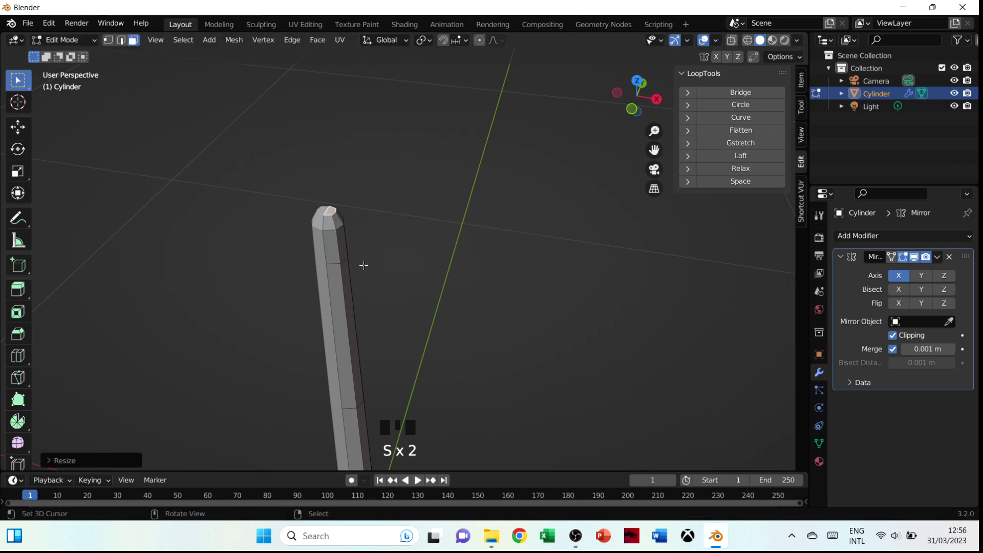
Step: Examine the whole weapon's shape from the front and in perspective, ending in object mode
{"action": "key", "text": "grave"}
{"action": "scroll", "coordinate": [368, 267], "scroll_direction": "down", "scroll_amount": 3}
{"action": "middle_click_drag", "start_coordinate": [408, 340], "coordinate": [424, 331]}
{"action": "key", "text": "grave"}
{"action": "middle_click_drag", "start_coordinate": [367, 281], "coordinate": [449, 221], "text": "shift"}
{"action": "middle_click_drag", "start_coordinate": [466, 255], "coordinate": [480, 231], "text": "shift"}
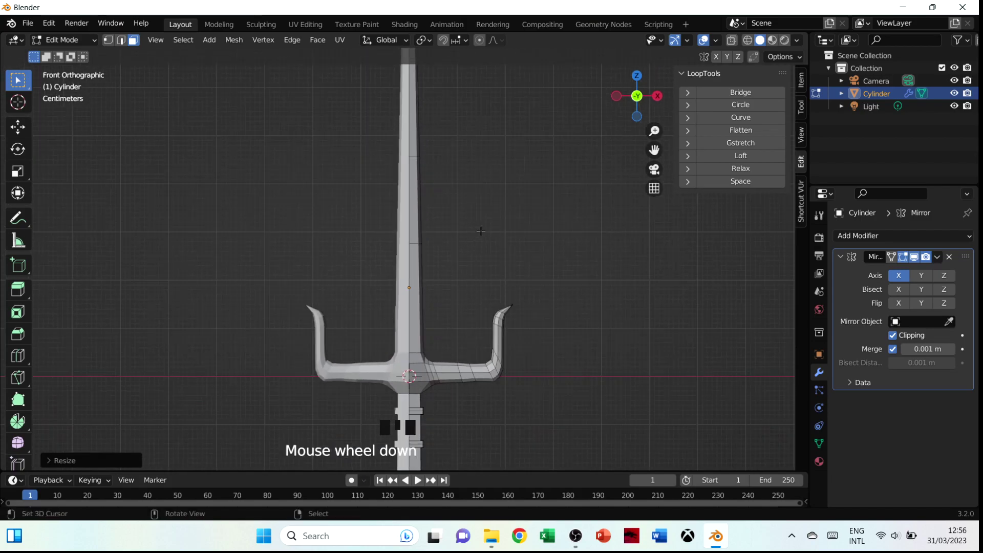
{"action": "scroll", "coordinate": [465, 264], "scroll_direction": "down", "scroll_amount": 3}
{"action": "key", "text": "Tab"}
Step: Add a Subdivision Surface modifier to the sai and check the smoothed shape in perspective
{"action": "left_click", "coordinate": [863, 233]}
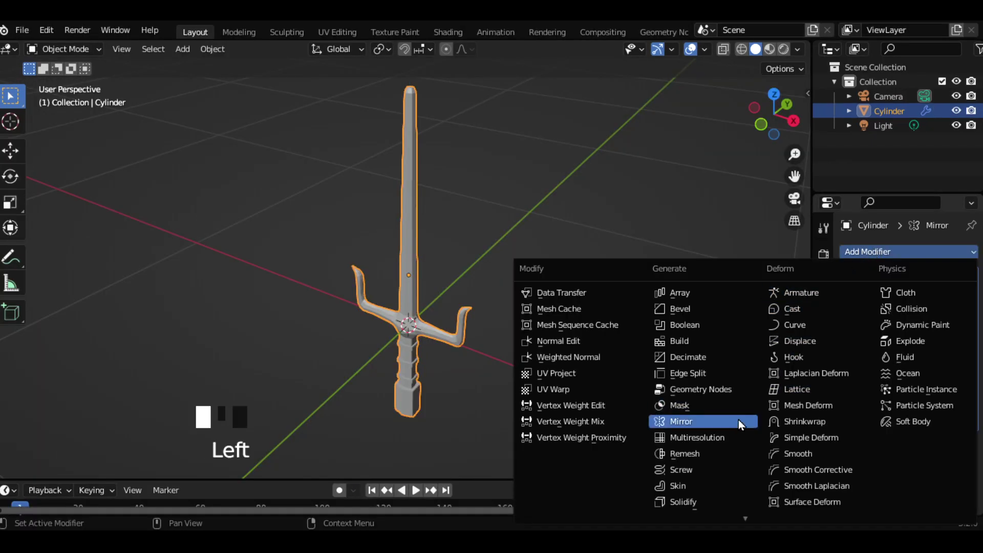
{"action": "mouse_move", "coordinate": [760, 517]}
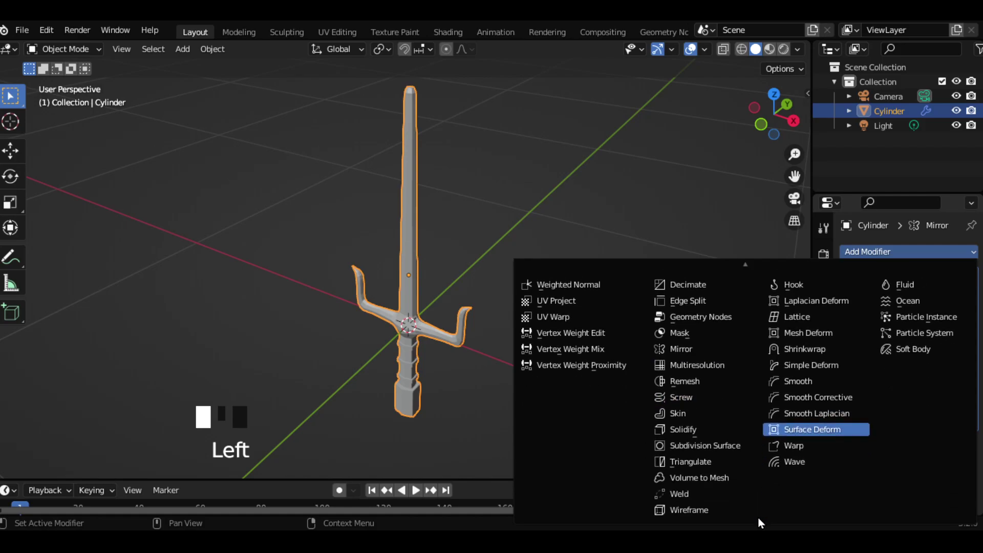
{"action": "left_click", "coordinate": [742, 450]}
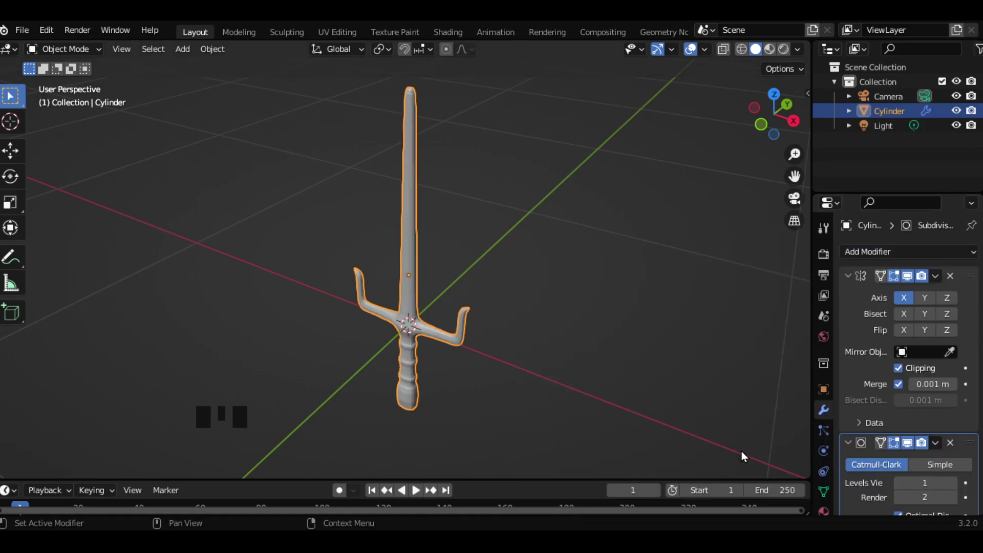
{"action": "middle_click_drag", "start_coordinate": [450, 343], "coordinate": [465, 366]}
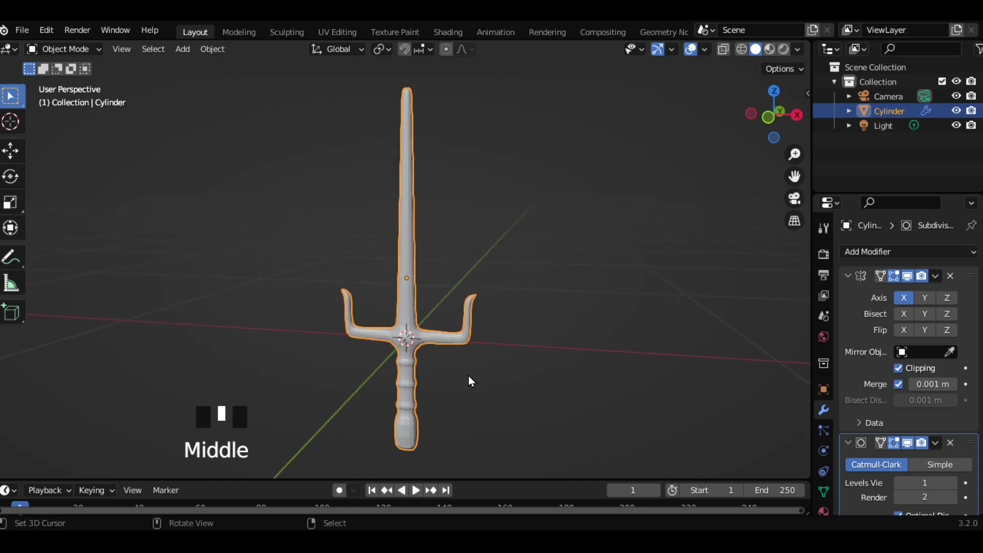
{"action": "scroll", "coordinate": [441, 368], "scroll_direction": "up", "scroll_amount": 5}
{"action": "middle_click_drag", "start_coordinate": [450, 441], "coordinate": [644, 290], "text": "shift"}
{"action": "scroll", "coordinate": [450, 246], "scroll_direction": "down", "scroll_amount": 5}
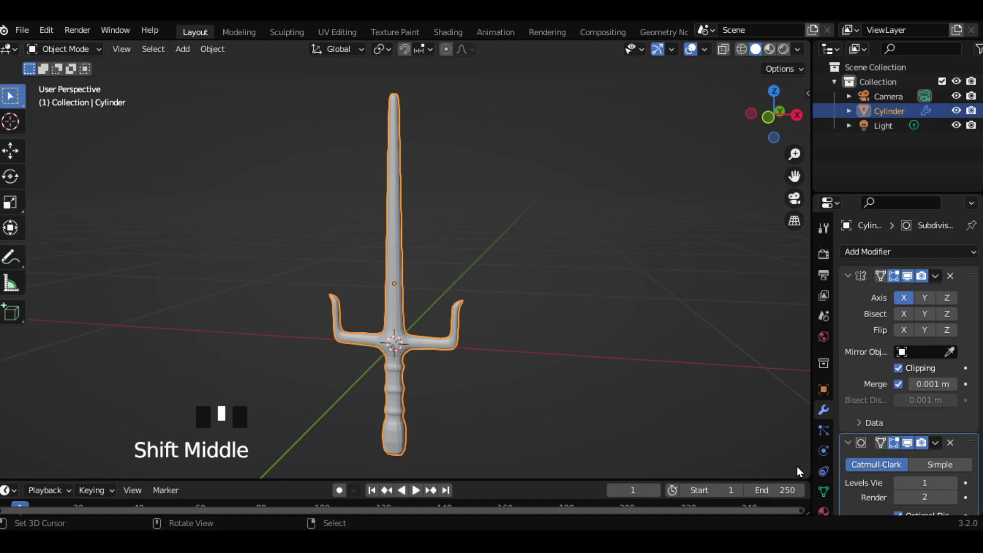
Step: Create a first material for the whole sai
{"action": "scroll", "coordinate": [821, 475], "scroll_direction": "down", "scroll_amount": 4}
{"action": "left_click", "coordinate": [822, 473]}
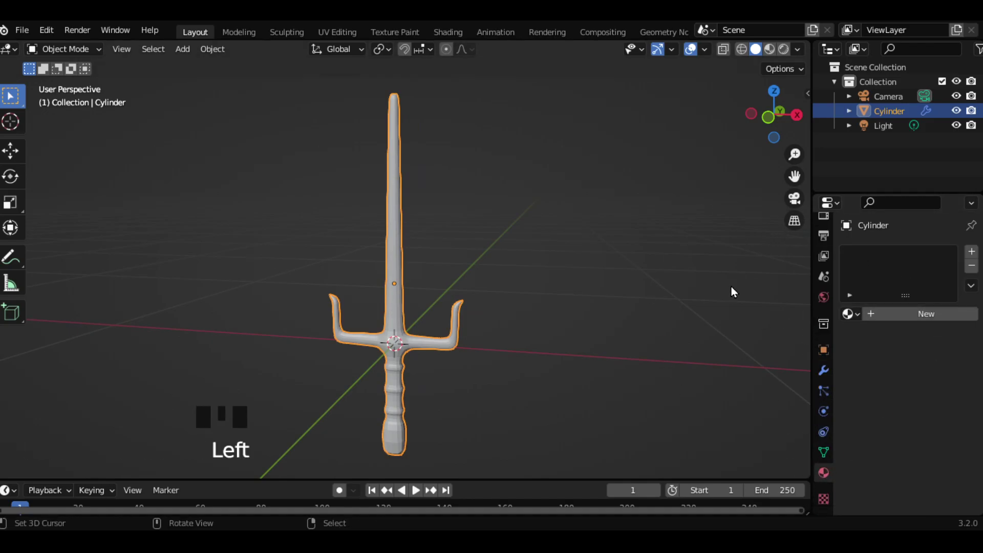
{"action": "left_click", "coordinate": [898, 321]}
{"action": "left_click", "coordinate": [900, 319]}
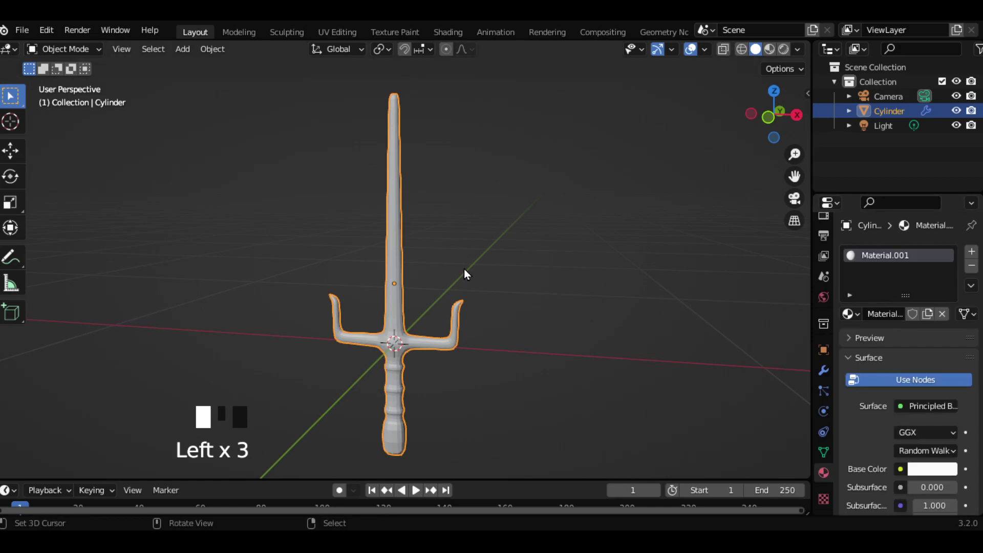
Step: Return to mesh editing and set the Subdivision Surface modifier's viewport levels to 0
{"action": "key", "text": "Tab"}
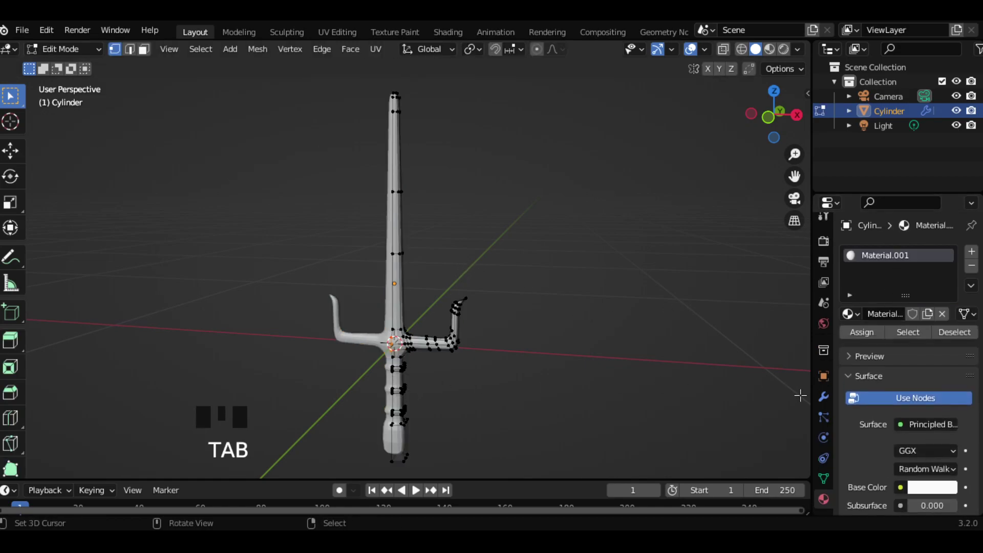
{"action": "left_click", "coordinate": [823, 397]}
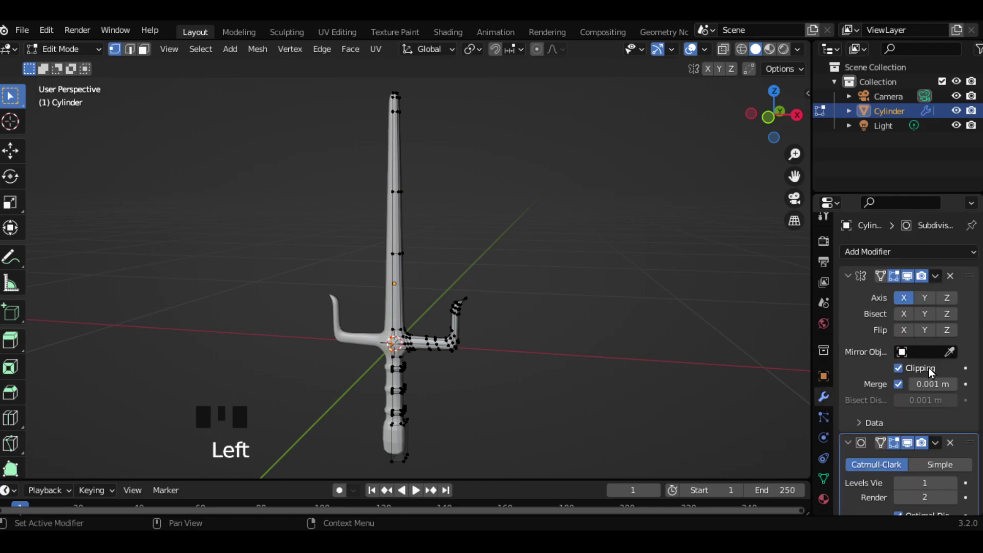
{"action": "left_click", "coordinate": [899, 482]}
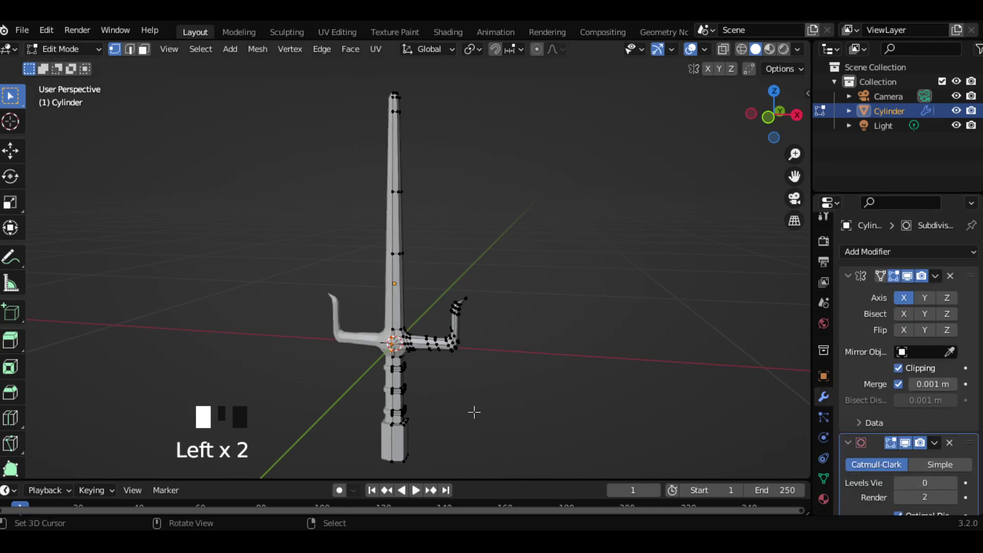
Step: Select the four face loops of the grip above, between and below its rings in face mode
{"action": "key", "text": "3"}
{"action": "middle_click_drag", "start_coordinate": [466, 397], "coordinate": [483, 334], "text": "shift"}
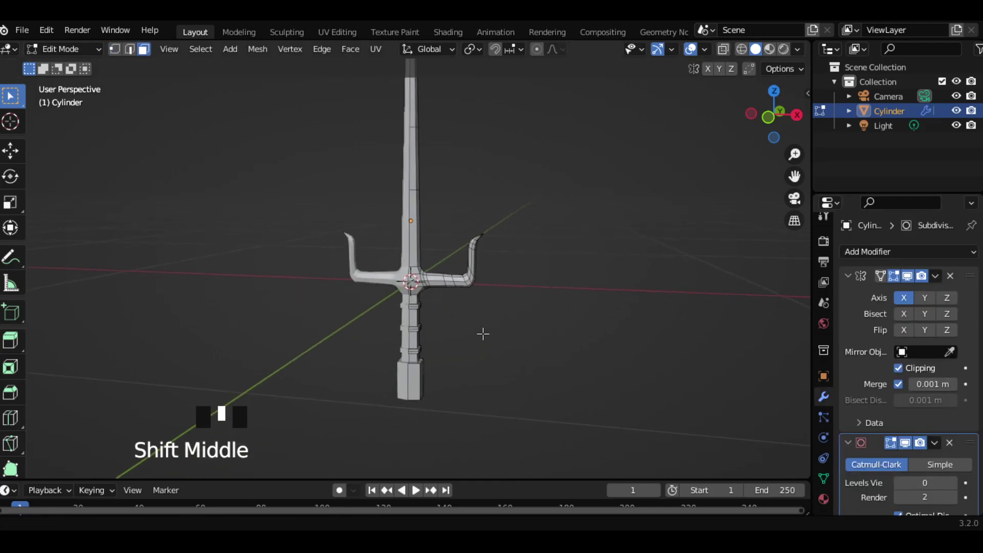
{"action": "scroll", "coordinate": [432, 338], "scroll_direction": "up", "scroll_amount": 3}
{"action": "scroll", "coordinate": [432, 339], "scroll_direction": "up", "scroll_amount": 2}
{"action": "middle_click_drag", "start_coordinate": [452, 388], "coordinate": [461, 323], "text": "shift"}
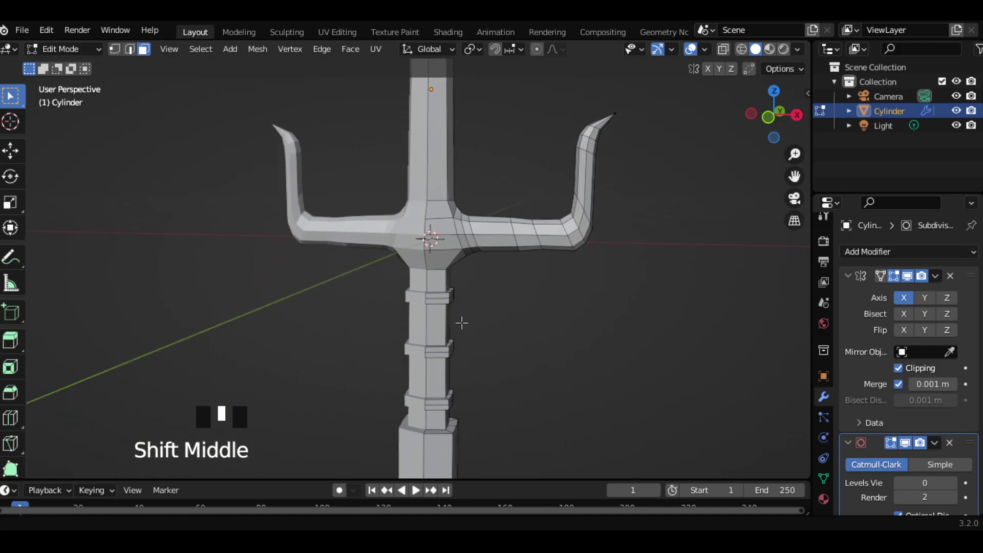
{"action": "right_click", "coordinate": [436, 281]}
{"action": "right_click", "coordinate": [439, 285], "text": "alt"}
{"action": "right_click", "coordinate": [438, 334], "text": "alt+shift"}
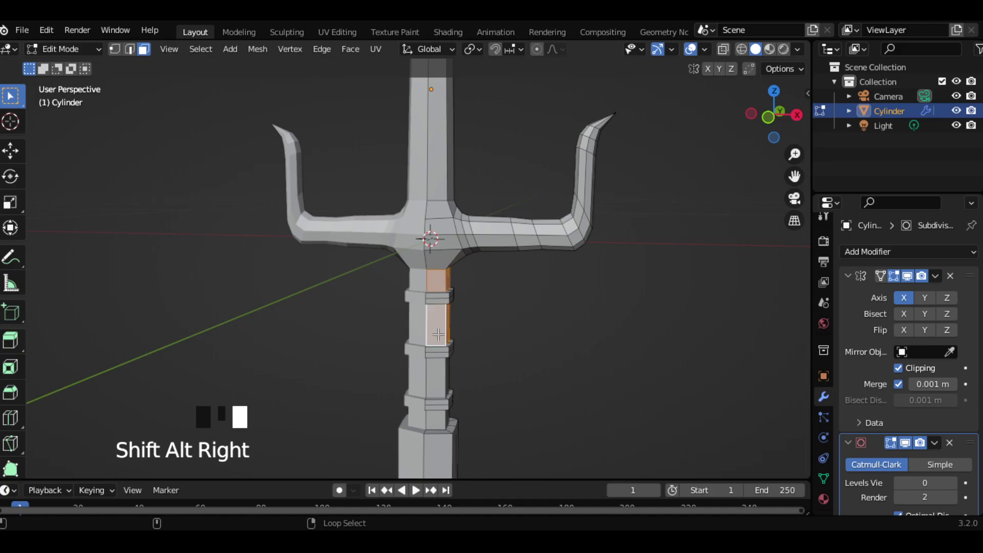
{"action": "right_click", "coordinate": [440, 374], "text": "alt+shift"}
{"action": "right_click", "coordinate": [442, 378], "text": "alt+shift"}
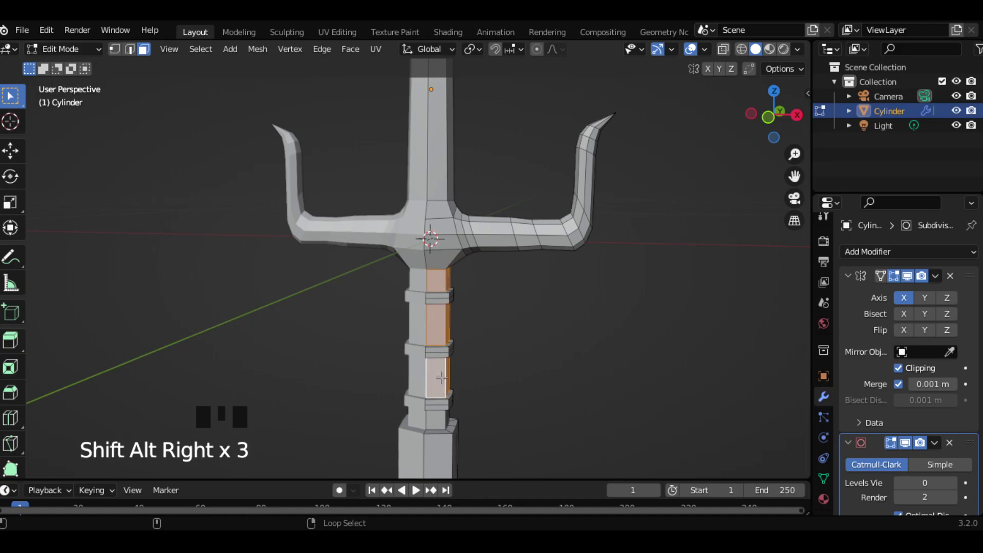
{"action": "right_click", "coordinate": [440, 425], "text": "alt+shift"}
{"action": "middle_click_drag", "start_coordinate": [604, 343], "coordinate": [579, 342]}
Step: Add a second material slot to the sai and create a new material in it
{"action": "left_click", "coordinate": [823, 499]}
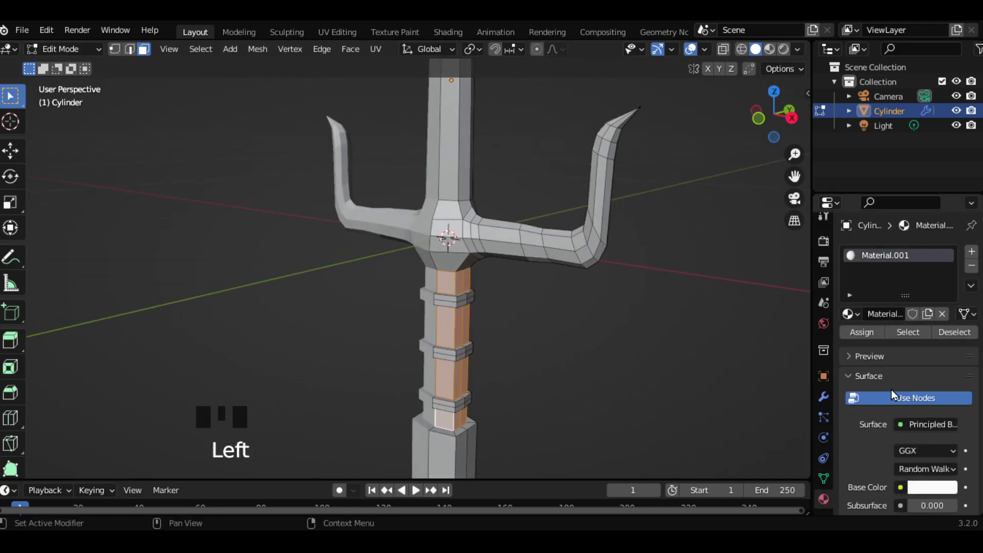
{"action": "left_click", "coordinate": [972, 251]}
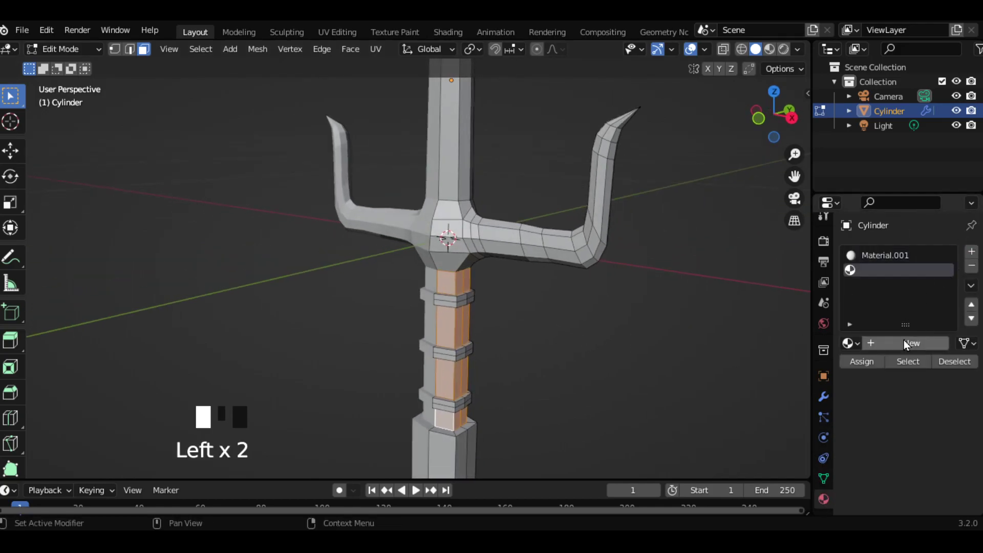
{"action": "left_click", "coordinate": [904, 341]}
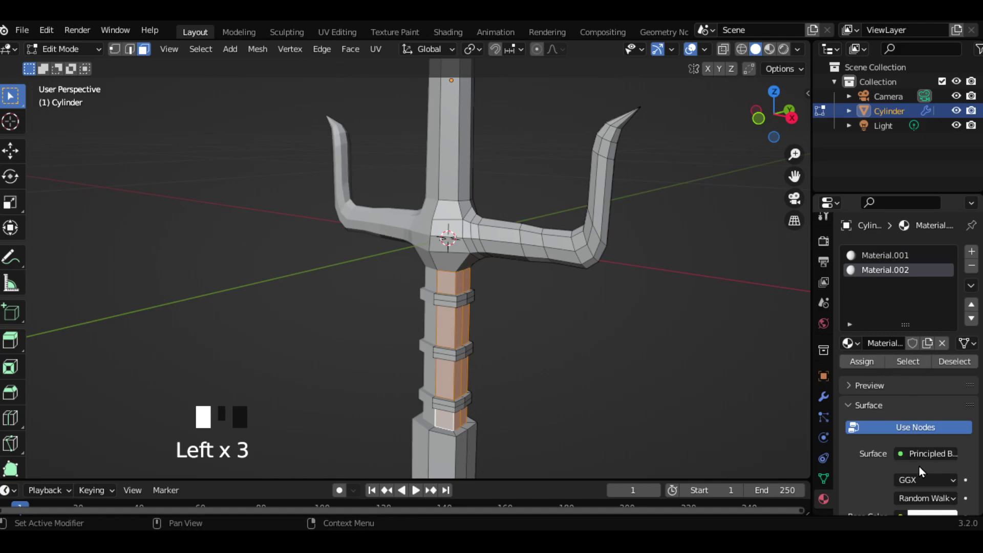
Step: Set the second material's base color to a dark red with hue about 0.015 and saturation about 0.987
{"action": "scroll", "coordinate": [920, 463], "scroll_direction": "down", "scroll_amount": 2}
{"action": "scroll", "coordinate": [920, 467], "scroll_direction": "down", "scroll_amount": 1}
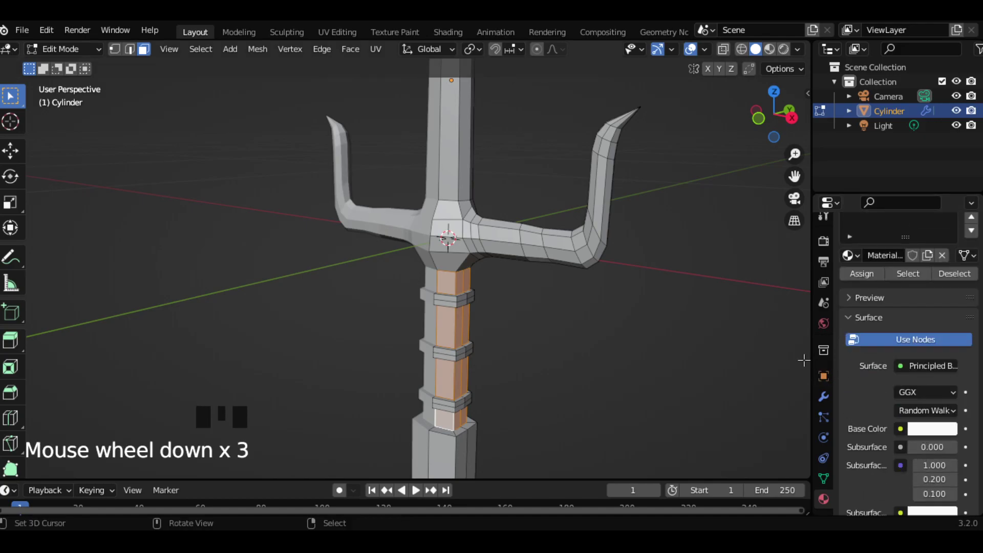
{"action": "left_click_drag", "start_coordinate": [810, 366], "coordinate": [549, 354]}
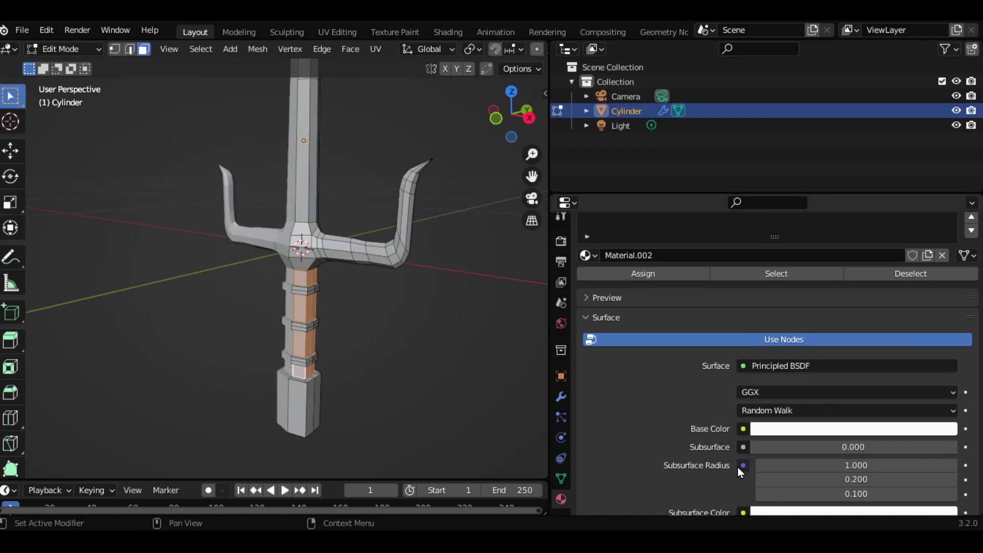
{"action": "scroll", "coordinate": [740, 470], "scroll_direction": "down", "scroll_amount": 3}
{"action": "left_click", "coordinate": [777, 377]}
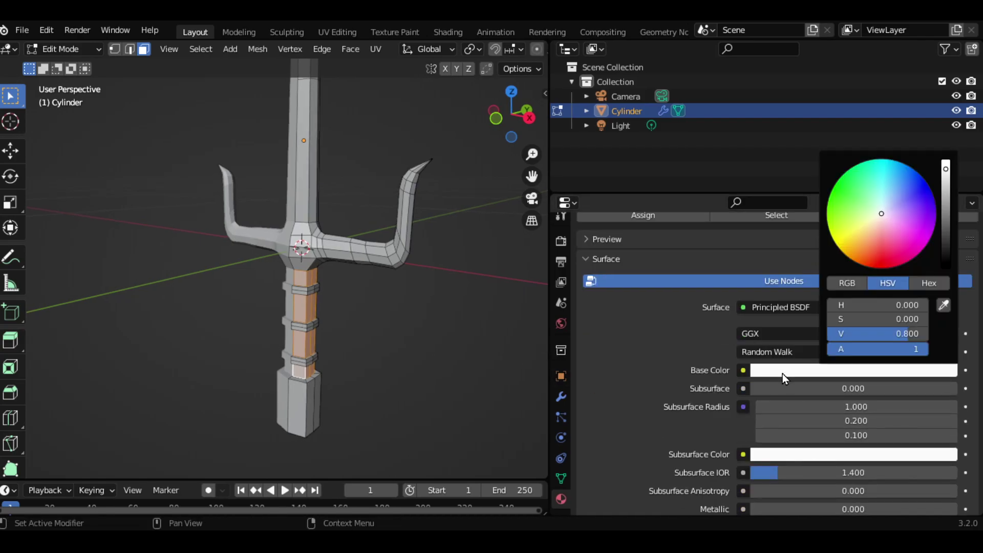
{"action": "mouse_move", "coordinate": [893, 258]}
{"action": "left_mouse_down"}
{"action": "mouse_move", "coordinate": [861, 254]}
{"action": "mouse_move", "coordinate": [864, 264]}
{"action": "left_mouse_up"}
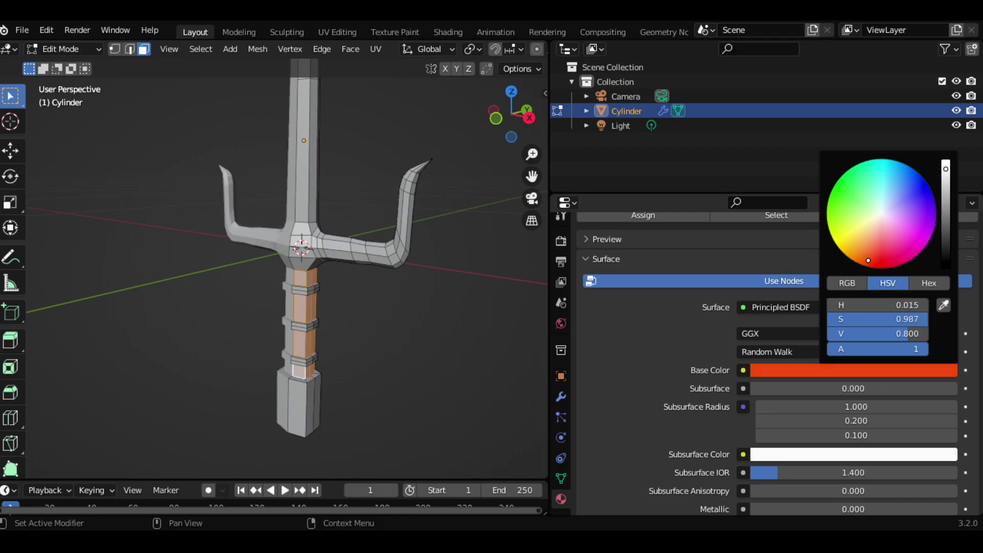
{"action": "left_click_drag", "start_coordinate": [946, 168], "coordinate": [945, 222]}
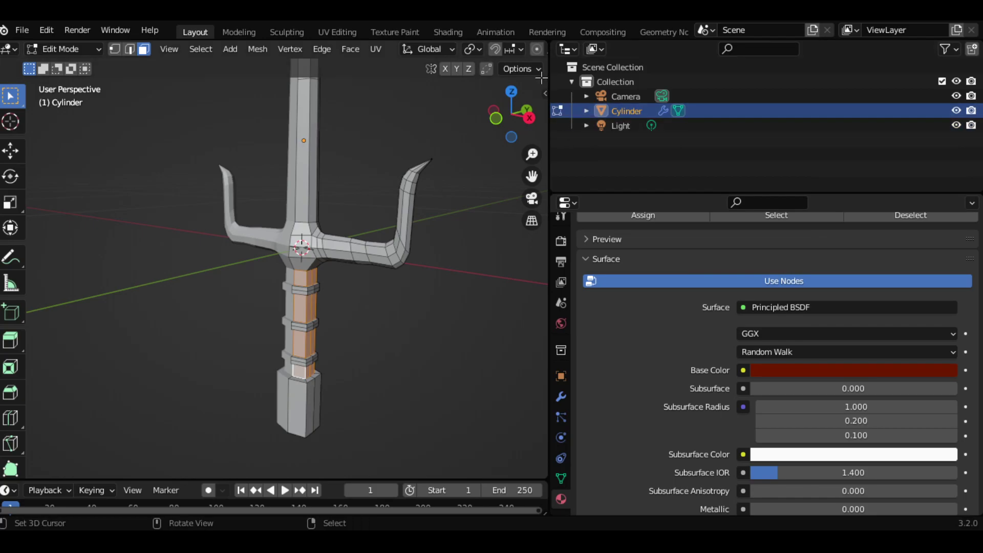
Step: Switch the viewport to rendered shading, assign the dark red material to the selected grip faces and check it in object mode
{"action": "scroll", "coordinate": [536, 51], "scroll_direction": "down", "scroll_amount": 10}
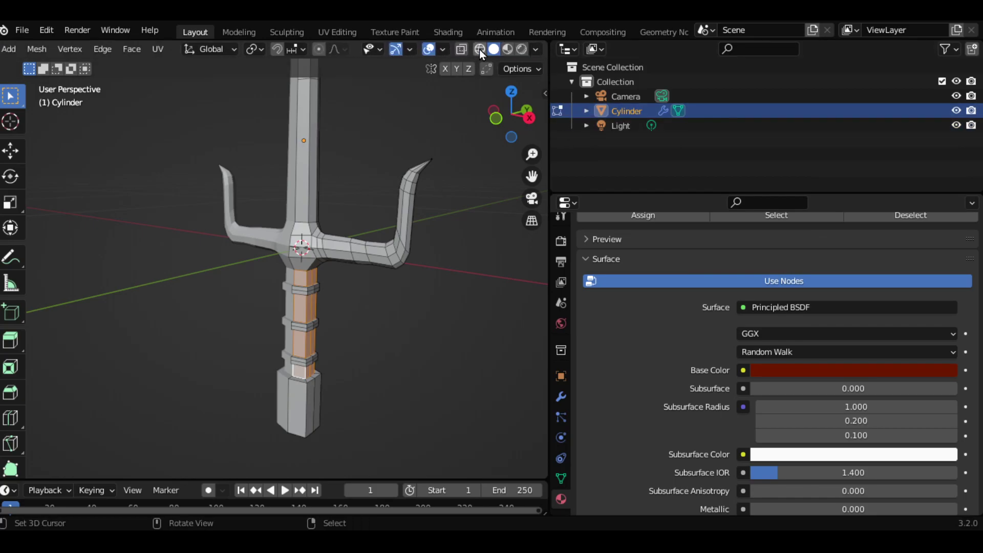
{"action": "left_click", "coordinate": [521, 50]}
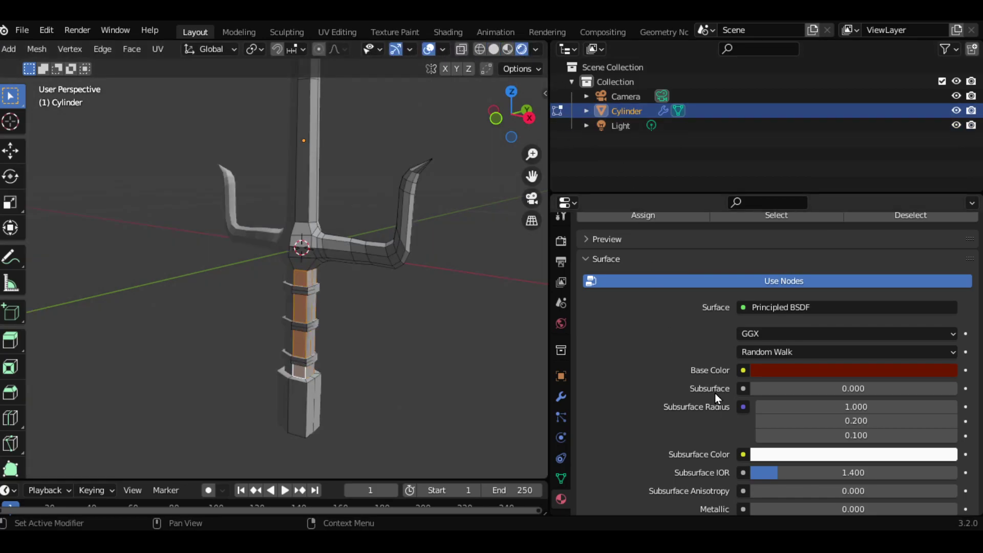
{"action": "left_click", "coordinate": [655, 215]}
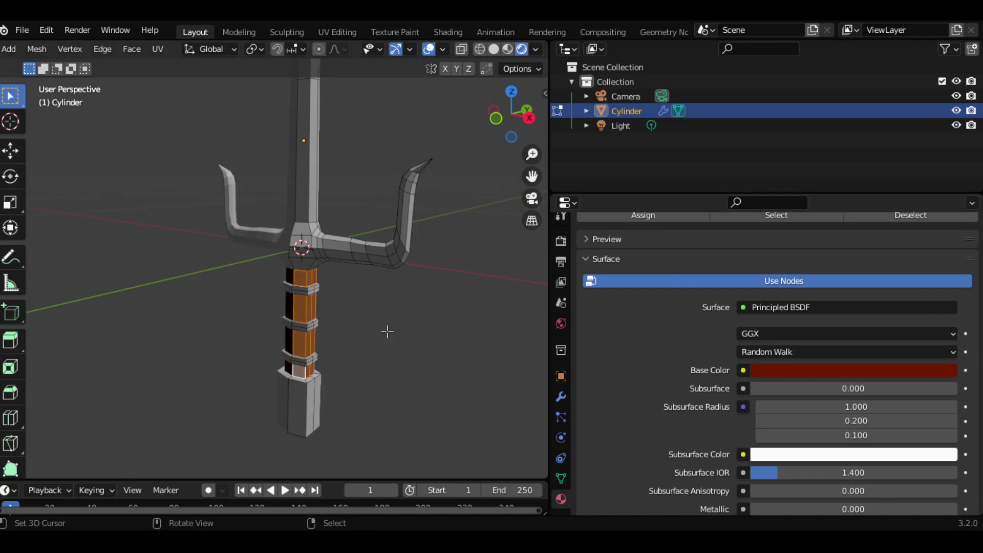
{"action": "key", "text": "Tab"}
{"action": "middle_click_drag", "start_coordinate": [323, 325], "coordinate": [300, 331]}
{"action": "scroll", "coordinate": [300, 327], "scroll_direction": "up", "scroll_amount": 3}
{"action": "scroll", "coordinate": [303, 333], "scroll_direction": "down", "scroll_amount": 2}
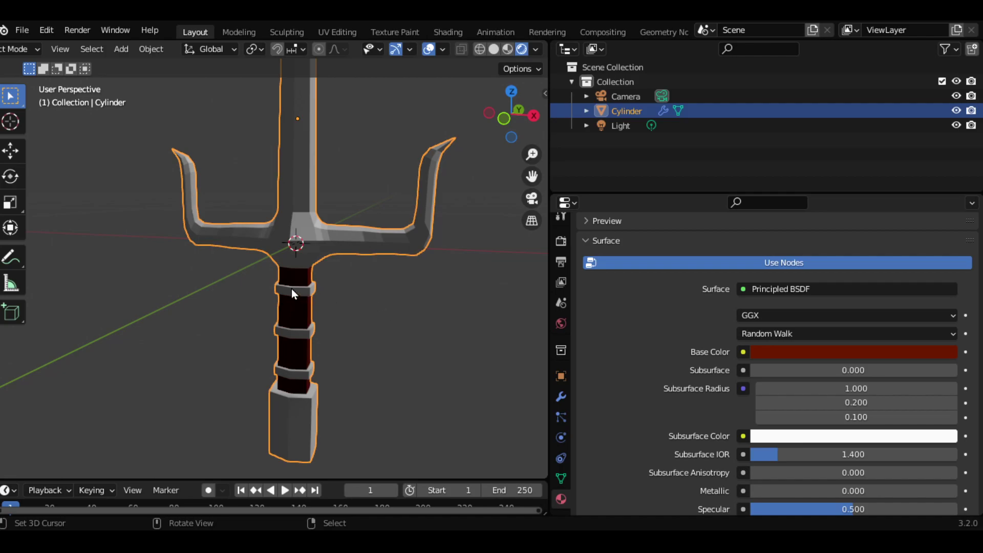
Step: Return to mesh editing and select both outer face loops on the grip's top and middle rings
{"action": "key", "text": "Tab"}
{"action": "scroll", "coordinate": [306, 298], "scroll_direction": "up", "scroll_amount": 3}
{"action": "middle_click_drag", "start_coordinate": [348, 358], "coordinate": [375, 300], "text": "shift"}
{"action": "scroll", "coordinate": [375, 300], "scroll_direction": "up", "scroll_amount": 2}
{"action": "middle_click_drag", "start_coordinate": [402, 249], "coordinate": [386, 252]}
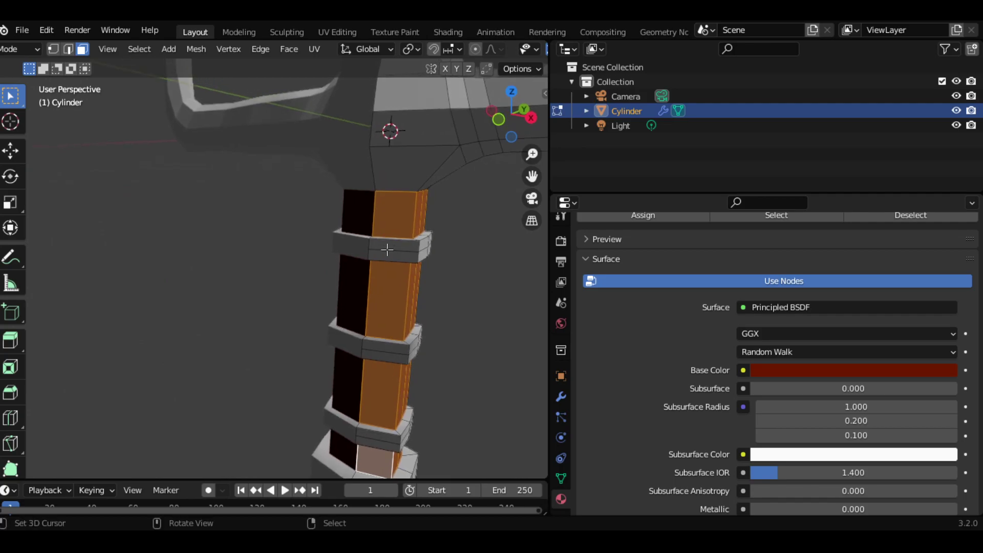
{"action": "left_click", "coordinate": [395, 244]}
{"action": "left_click", "coordinate": [417, 258], "text": "alt"}
{"action": "left_click", "coordinate": [419, 257], "text": "alt+shift"}
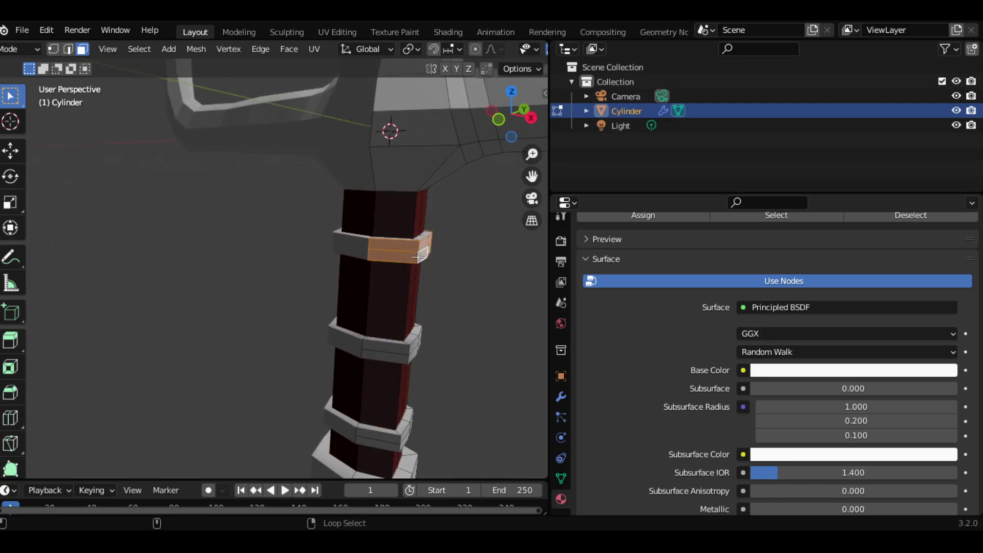
{"action": "left_click", "coordinate": [410, 348], "text": "alt+shift"}
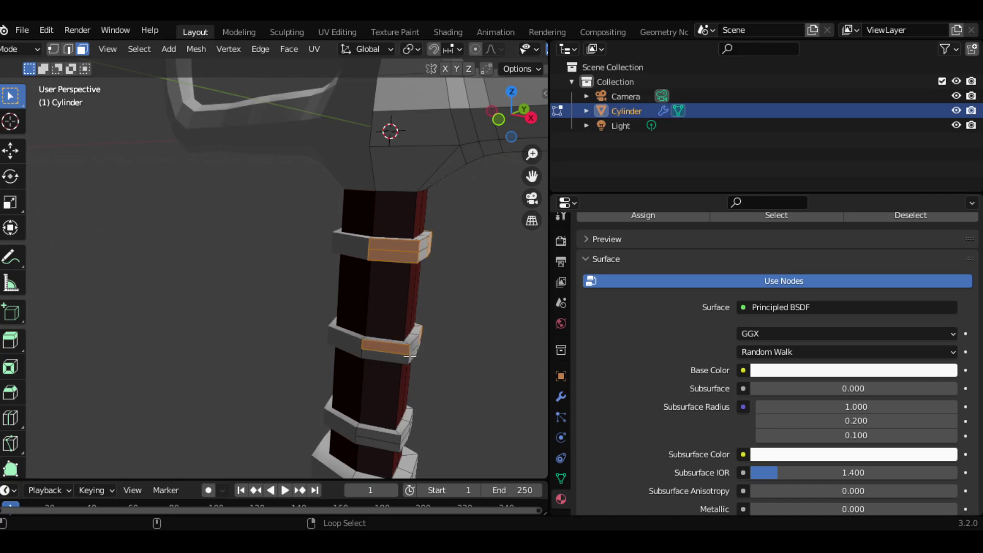
{"action": "left_click", "coordinate": [409, 359], "text": "alt+shift"}
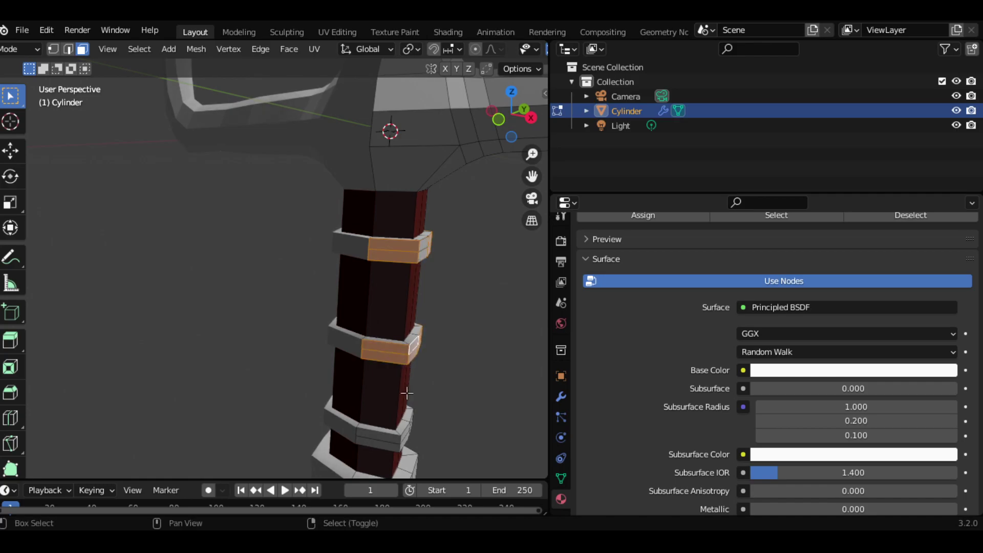
Step: Add both outer face loops of the grip's lowest ring to the selection, leaving out the grip's lengthwise faces
{"action": "middle_click_drag", "start_coordinate": [406, 386], "coordinate": [390, 292], "text": "shift"}
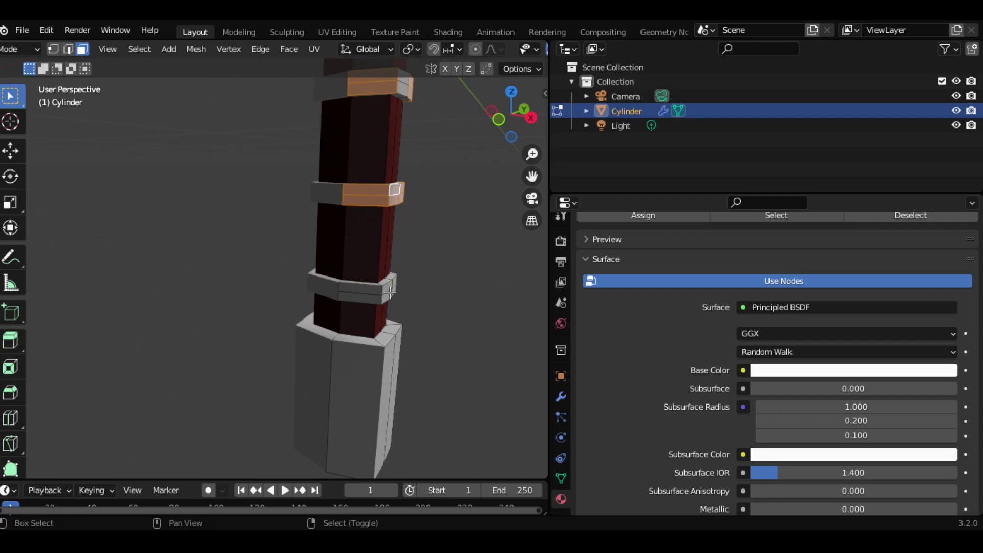
{"action": "left_click", "coordinate": [385, 291], "text": "alt+shift"}
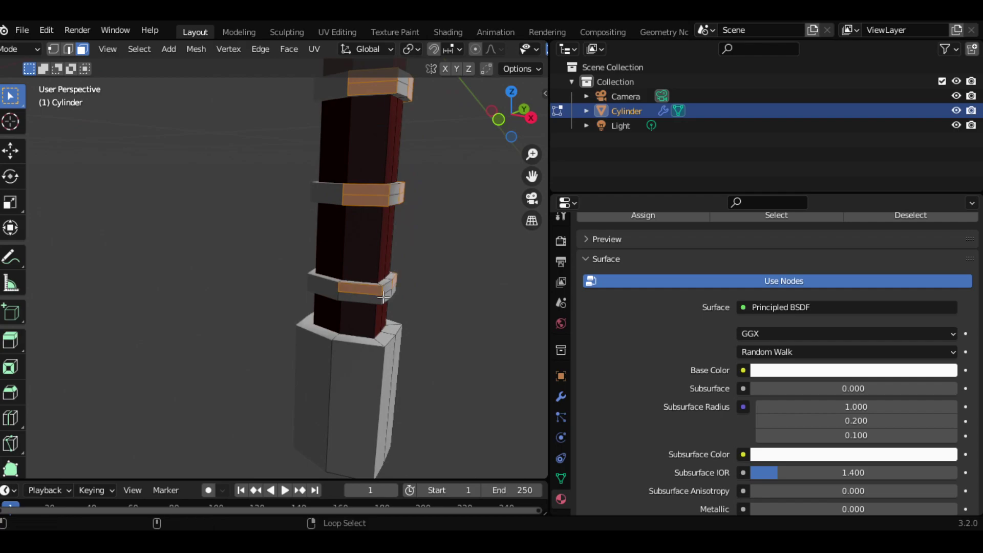
{"action": "left_click", "coordinate": [383, 297], "text": "alt+shift"}
{"action": "left_click", "coordinate": [383, 297], "text": "alt+shift"}
{"action": "left_click", "coordinate": [387, 288], "text": "alt+shift"}
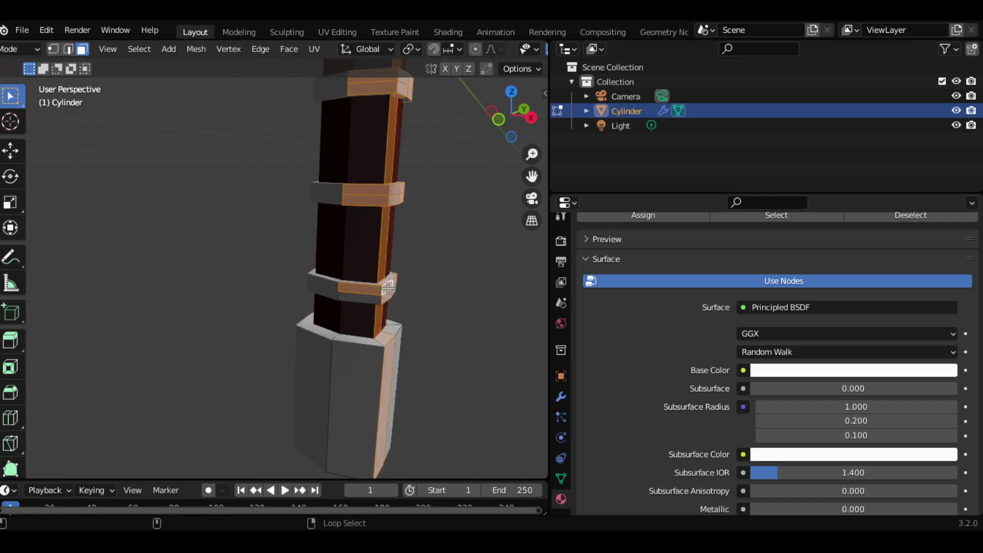
{"action": "left_click", "coordinate": [388, 288], "text": "alt+shift"}
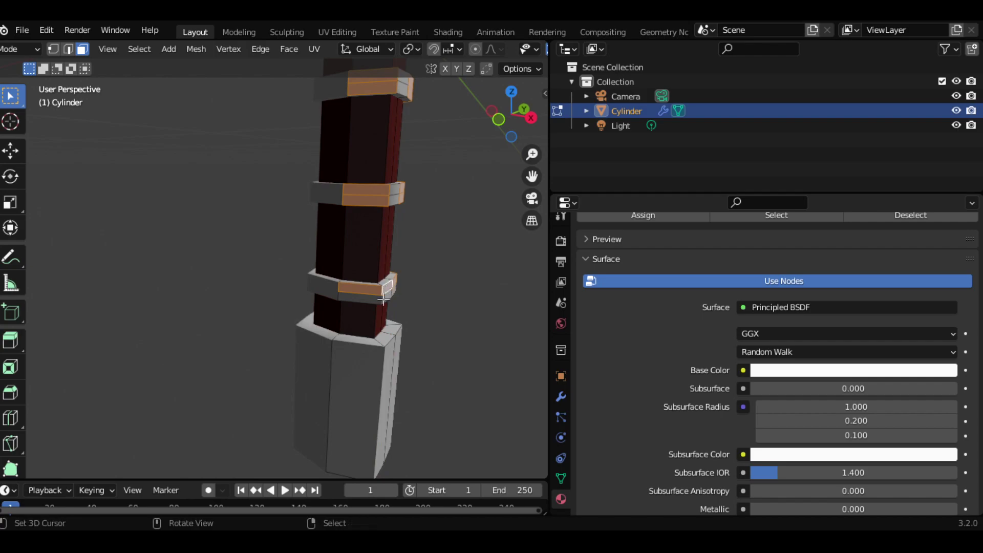
{"action": "left_click", "coordinate": [376, 299], "text": "alt+shift"}
Step: Add the missed side faces of the top and middle rings to the selection
{"action": "middle_click_drag", "start_coordinate": [410, 294], "coordinate": [337, 282]}
{"action": "scroll", "coordinate": [439, 257], "scroll_direction": "down", "scroll_amount": 4}
{"action": "left_click", "coordinate": [357, 180], "text": "shift"}
{"action": "left_click", "coordinate": [359, 239], "text": "shift"}
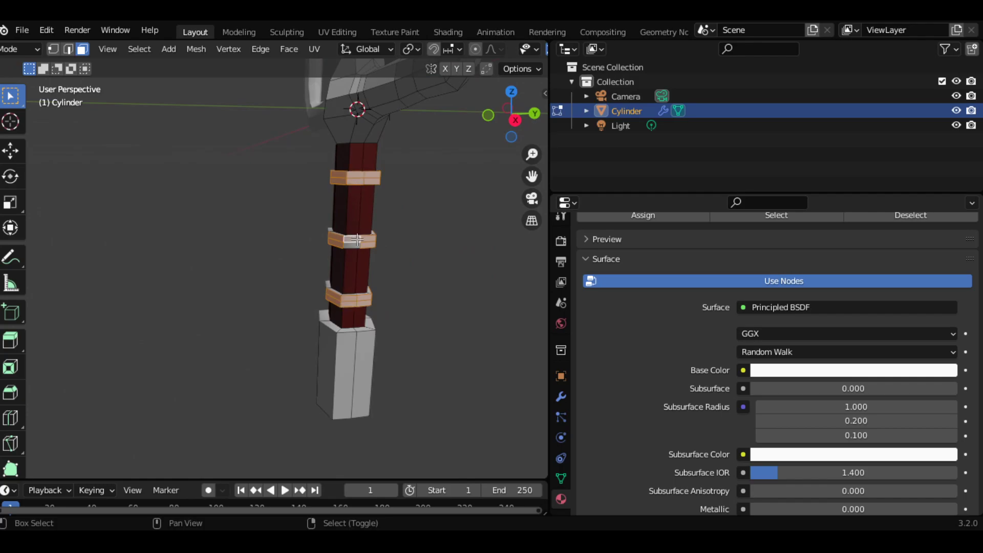
Step: Add a new material in a third slot on the sai and darken its base colour from white to mid grey
{"action": "middle_click_drag", "start_coordinate": [389, 231], "coordinate": [475, 251]}
{"action": "scroll", "coordinate": [385, 243], "scroll_direction": "up", "scroll_amount": 4}
{"action": "middle_click_drag", "start_coordinate": [412, 224], "coordinate": [443, 240]}
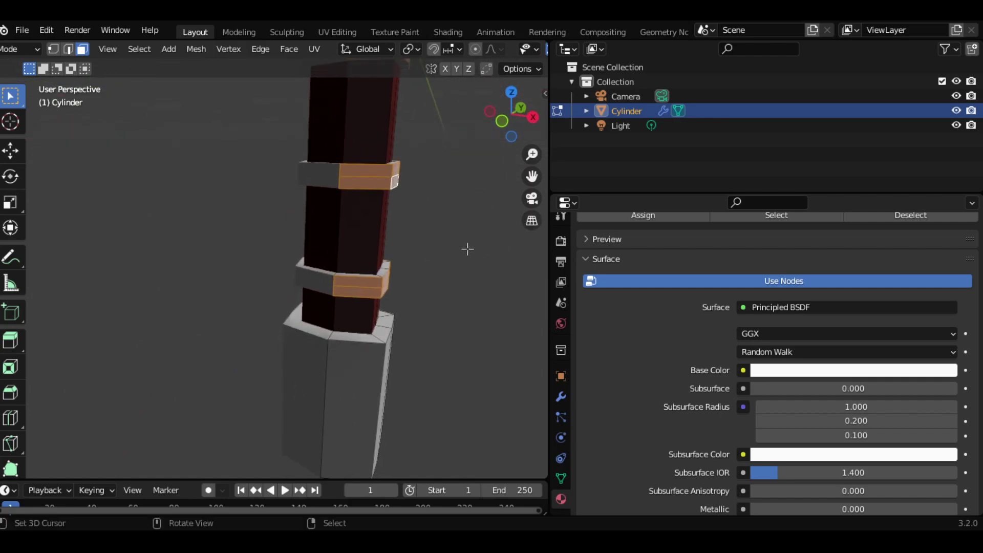
{"action": "left_click", "coordinate": [763, 371]}
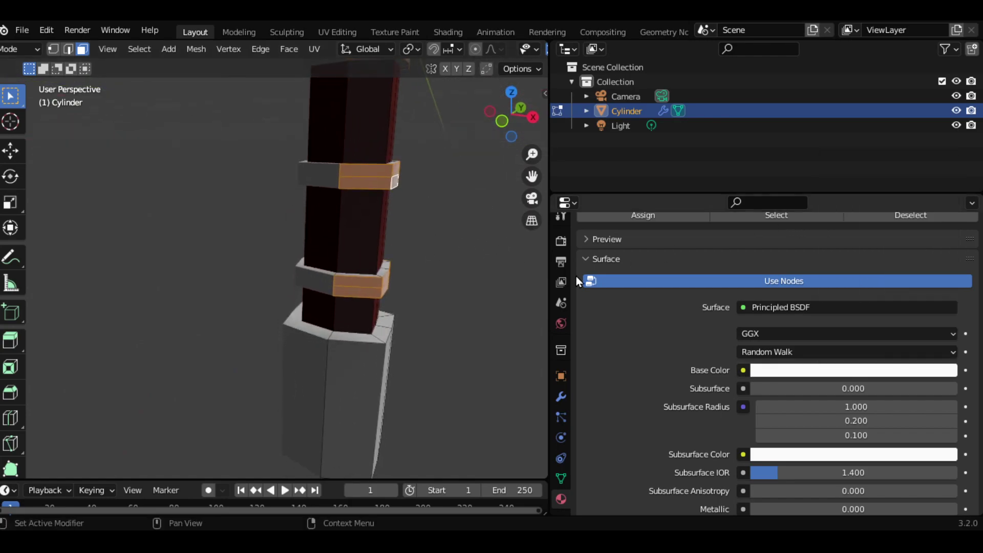
{"action": "scroll", "coordinate": [670, 307], "scroll_direction": "up", "scroll_amount": 6}
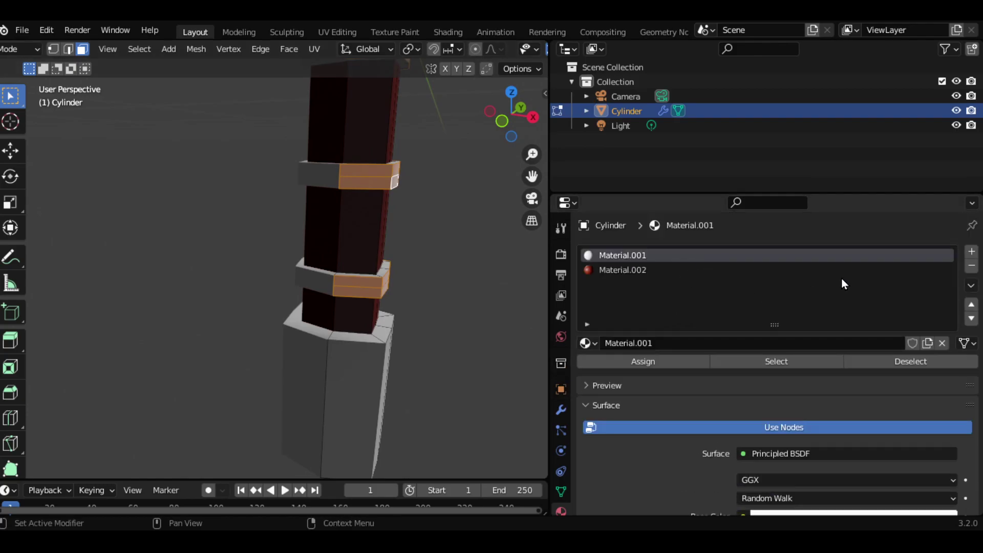
{"action": "left_click", "coordinate": [971, 251]}
{"action": "left_click", "coordinate": [754, 344]}
{"action": "scroll", "coordinate": [791, 450], "scroll_direction": "down", "scroll_amount": 6}
{"action": "left_click", "coordinate": [816, 370]}
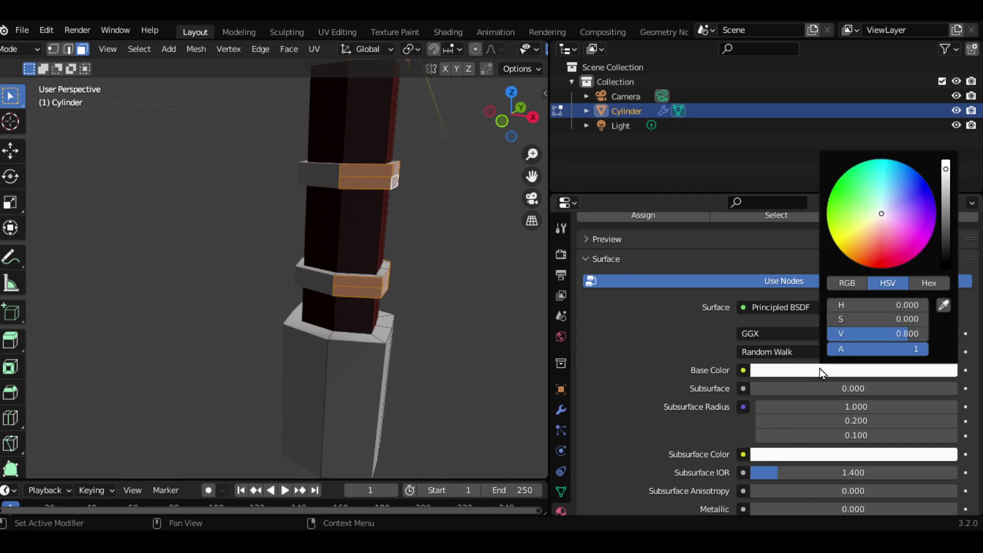
{"action": "left_click_drag", "start_coordinate": [947, 171], "coordinate": [945, 208]}
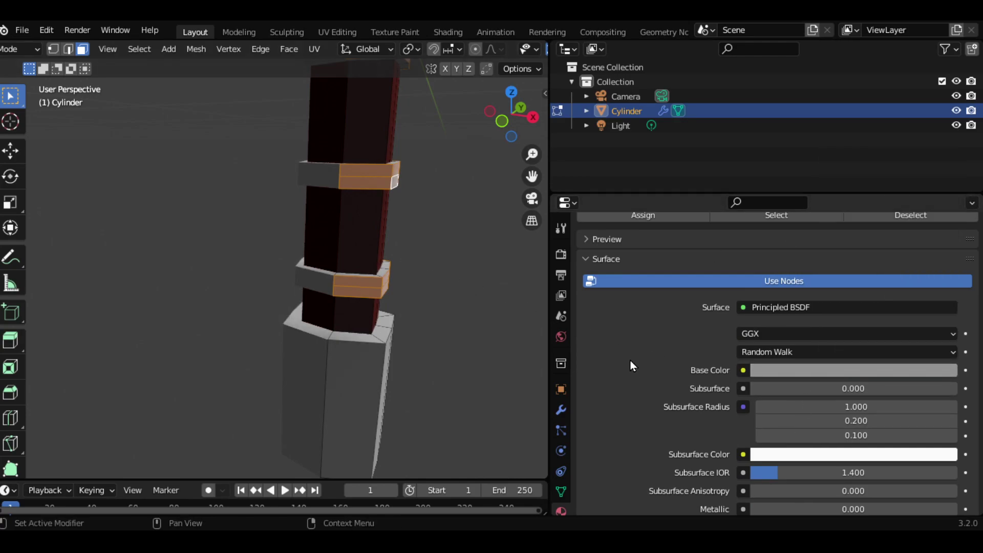
Step: Assign the grey material to the selected grip ring faces, return to object mode and check the whole sai in front view
{"action": "left_click", "coordinate": [652, 221]}
{"action": "key", "text": "Tab"}
{"action": "middle_click_drag", "start_coordinate": [420, 199], "coordinate": [342, 263]}
{"action": "scroll", "coordinate": [410, 218], "scroll_direction": "down", "scroll_amount": 5}
{"action": "key", "text": "grave"}
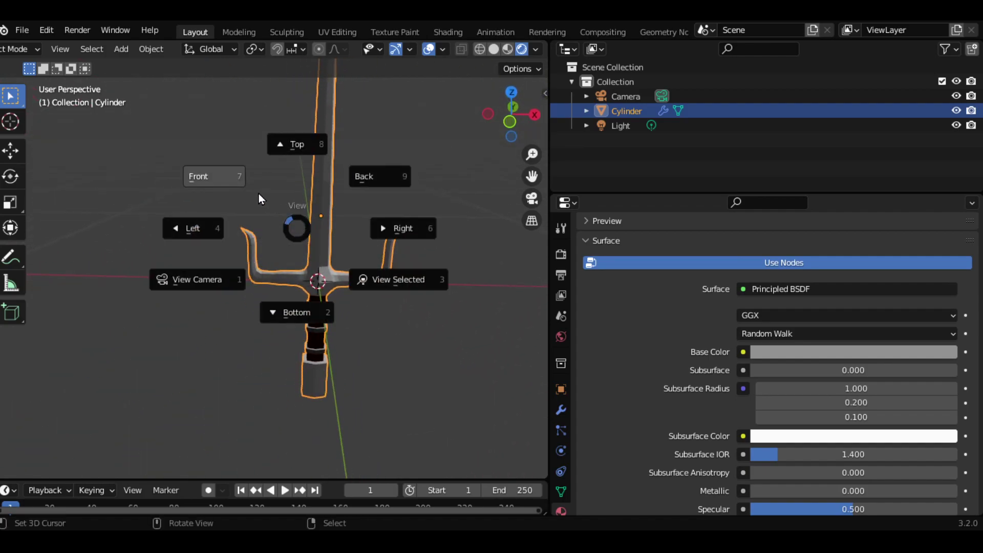
{"action": "left_click", "coordinate": [253, 185]}
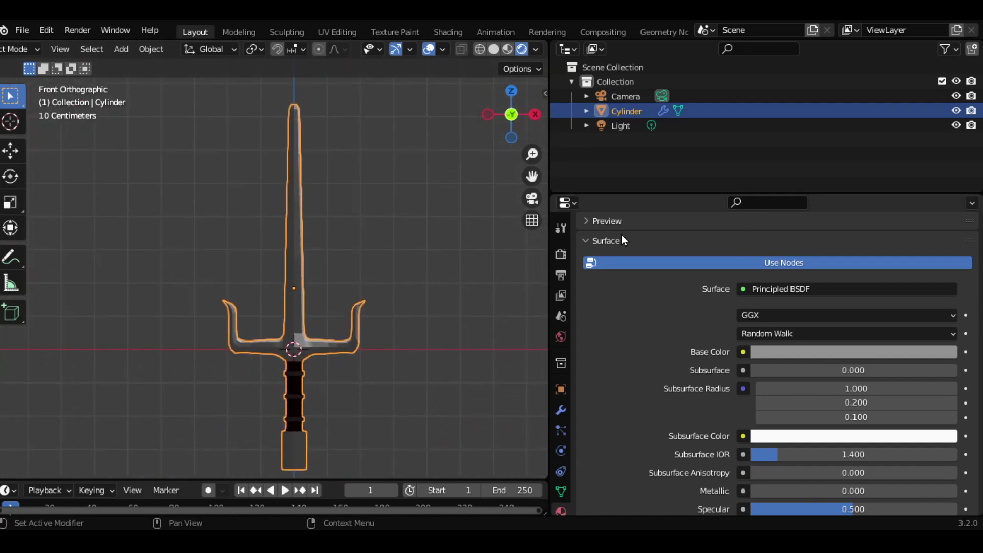
Step: Widen the 3D viewport, move the sai upward so its grip sits at the world origin, and inspect the finished model
{"action": "left_click_drag", "start_coordinate": [548, 270], "coordinate": [806, 274]}
{"action": "scroll", "coordinate": [478, 256], "scroll_direction": "down", "scroll_amount": 4}
{"action": "middle_click_drag", "start_coordinate": [501, 235], "coordinate": [426, 314]}
{"action": "key", "text": "g"}
{"action": "left_click", "coordinate": [424, 278]}
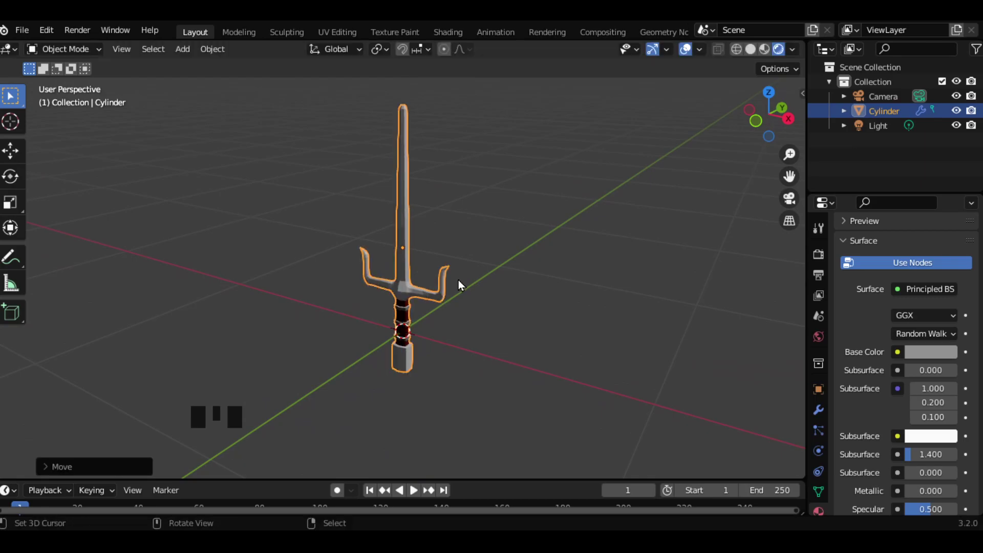
{"action": "scroll", "coordinate": [471, 274], "scroll_direction": "up", "scroll_amount": 4}
{"action": "middle_click_drag", "start_coordinate": [434, 263], "coordinate": [484, 264]}
{"action": "scroll", "coordinate": [475, 247], "scroll_direction": "down", "scroll_amount": 1}
{"action": "scroll", "coordinate": [458, 226], "scroll_direction": "down", "scroll_amount": 3}
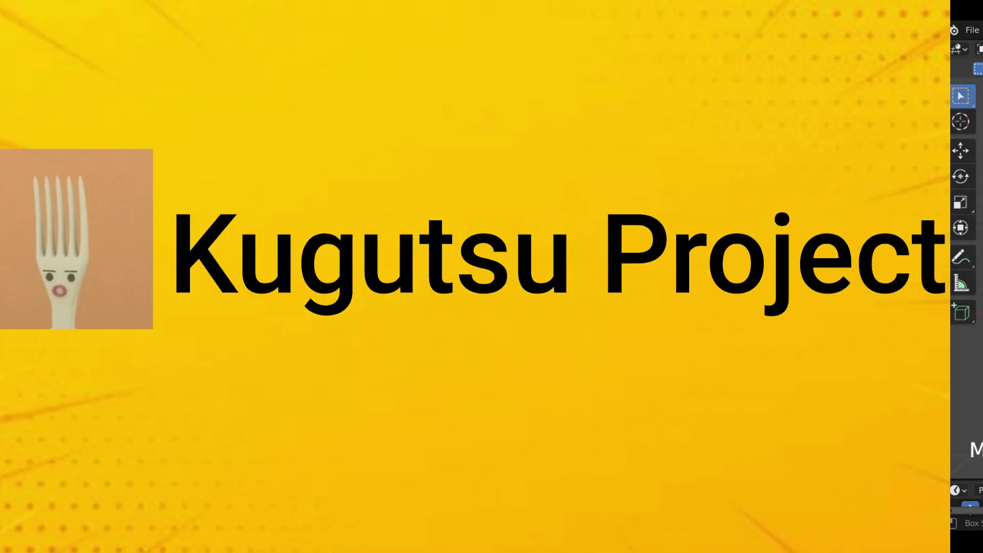